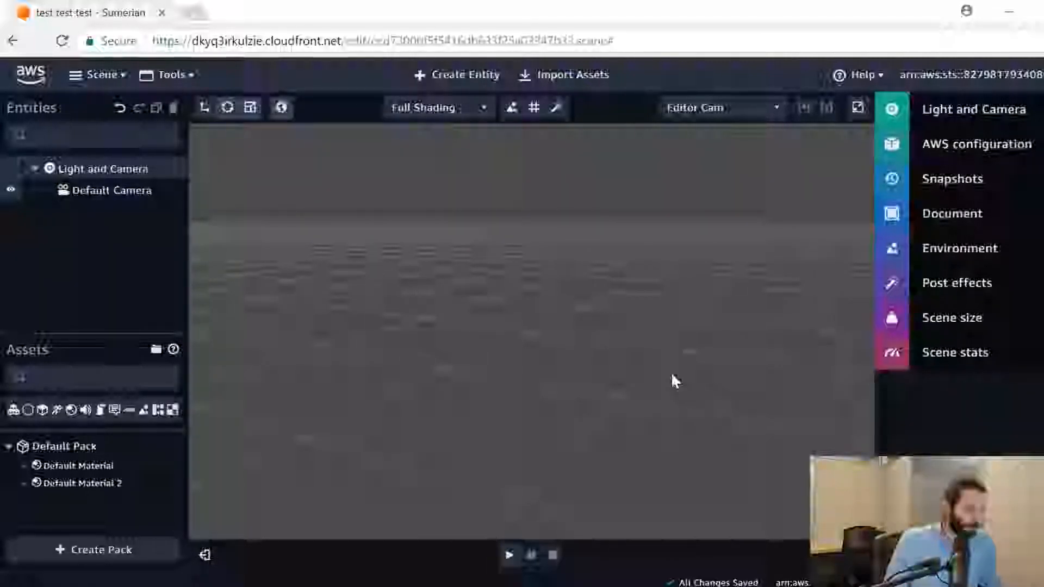
Step: Hide the viewport grid and show it again
right_click_drag(530, 396, 574, 408)
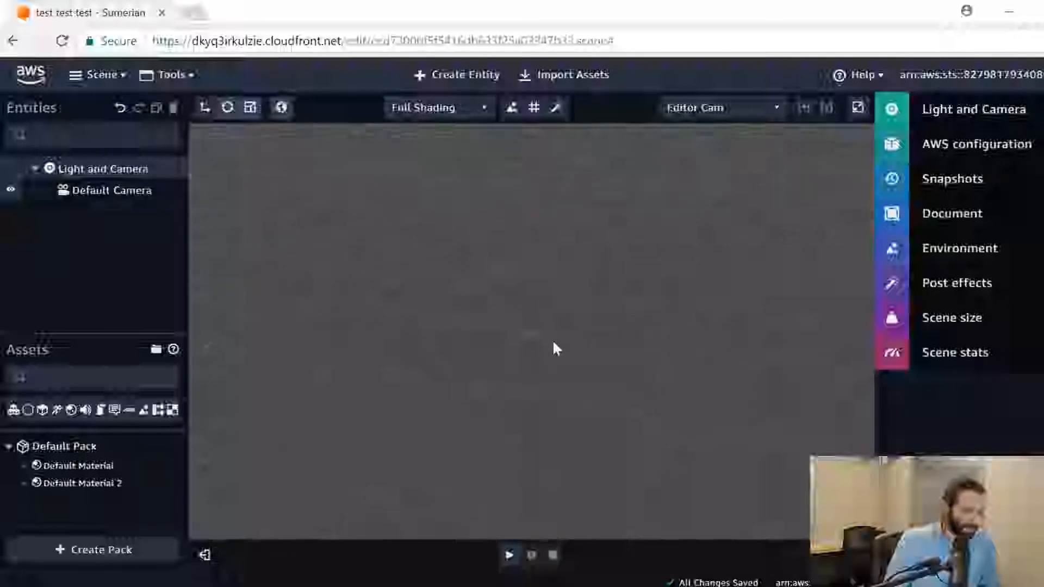
left_click(537, 109)
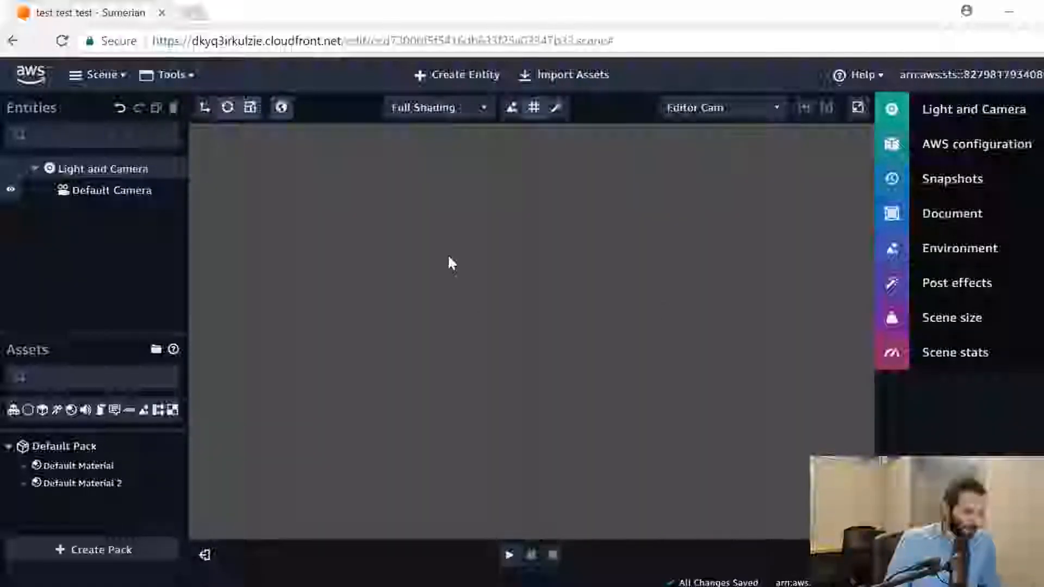
left_click(534, 109)
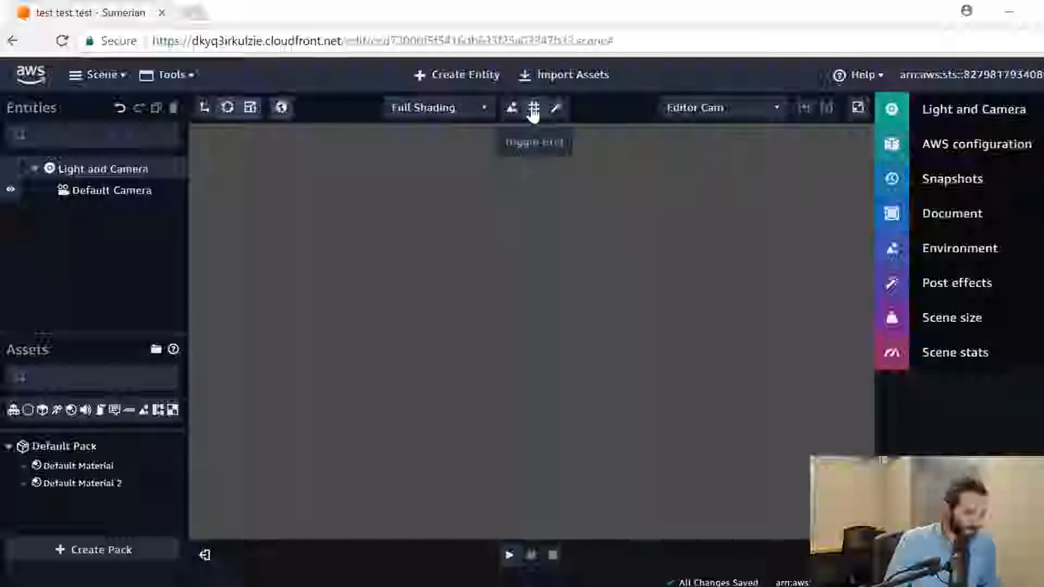
left_click(533, 109)
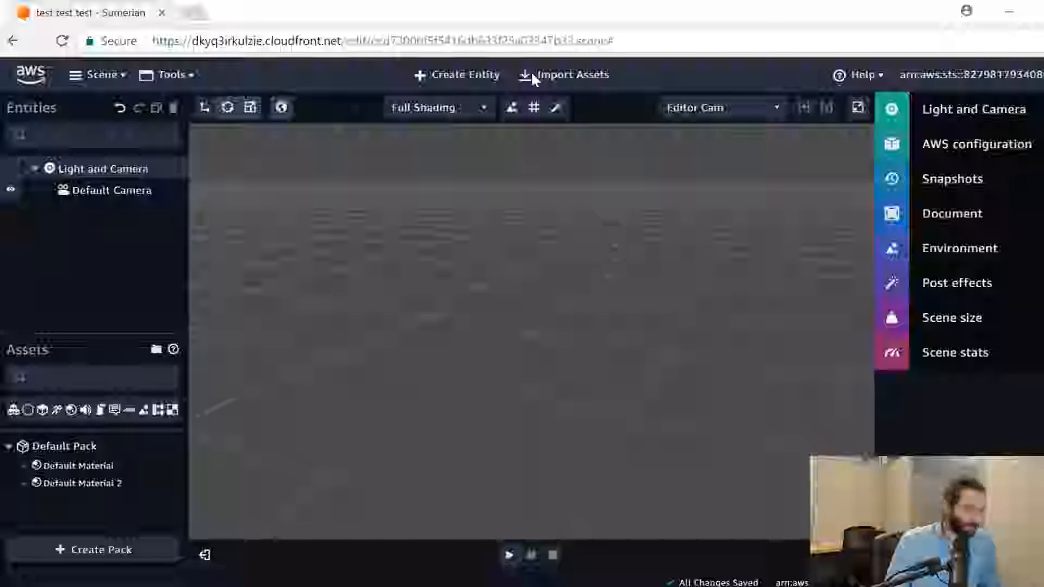
Step: Add a 3D box primitive to the scene
left_click(481, 74)
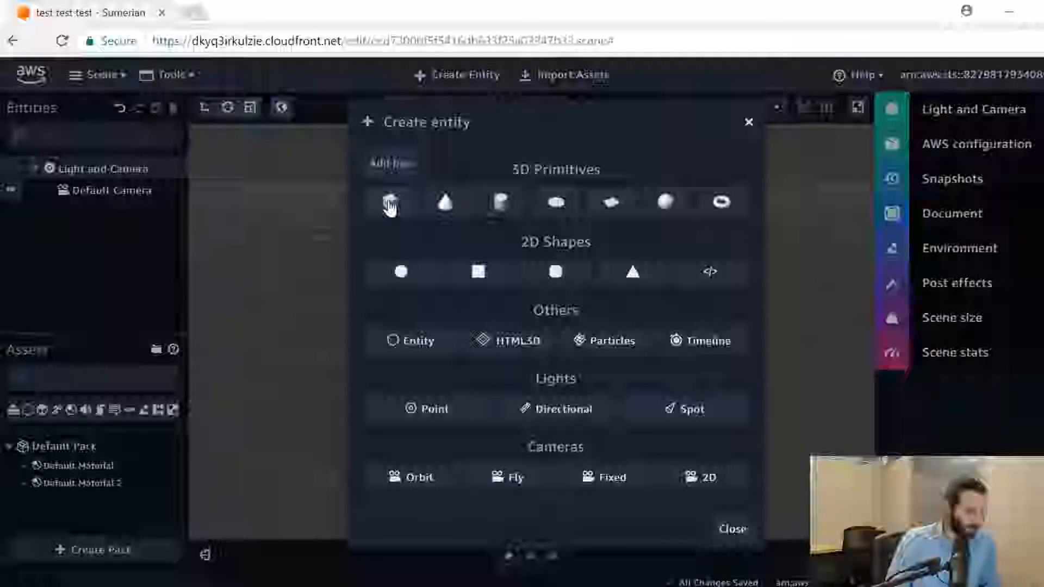
left_click(389, 204)
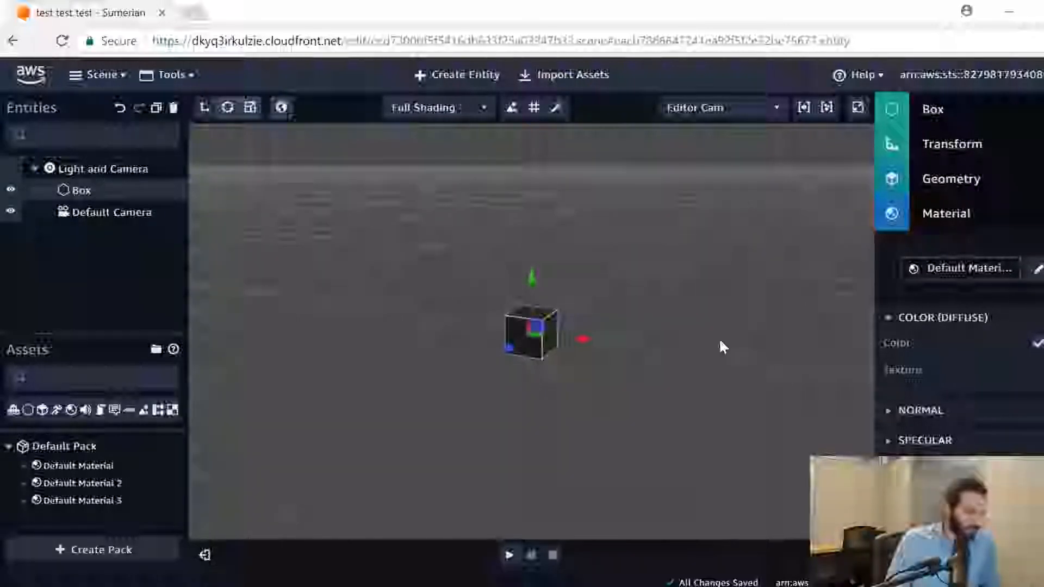
left_click_drag(708, 289, 627, 273)
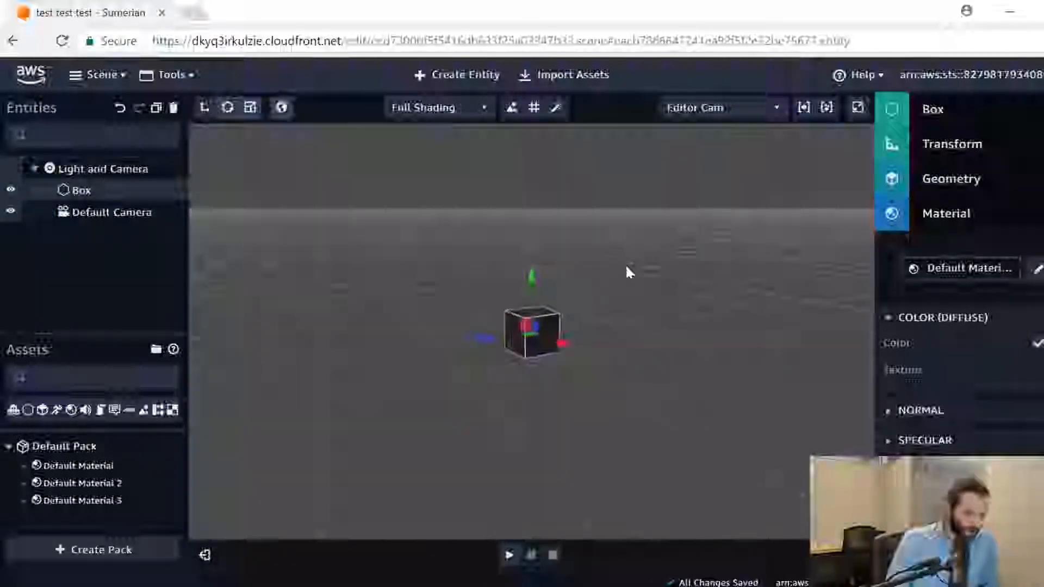
Step: Examine the box's material settings and the color picker for its diffuse color
left_click(957, 220)
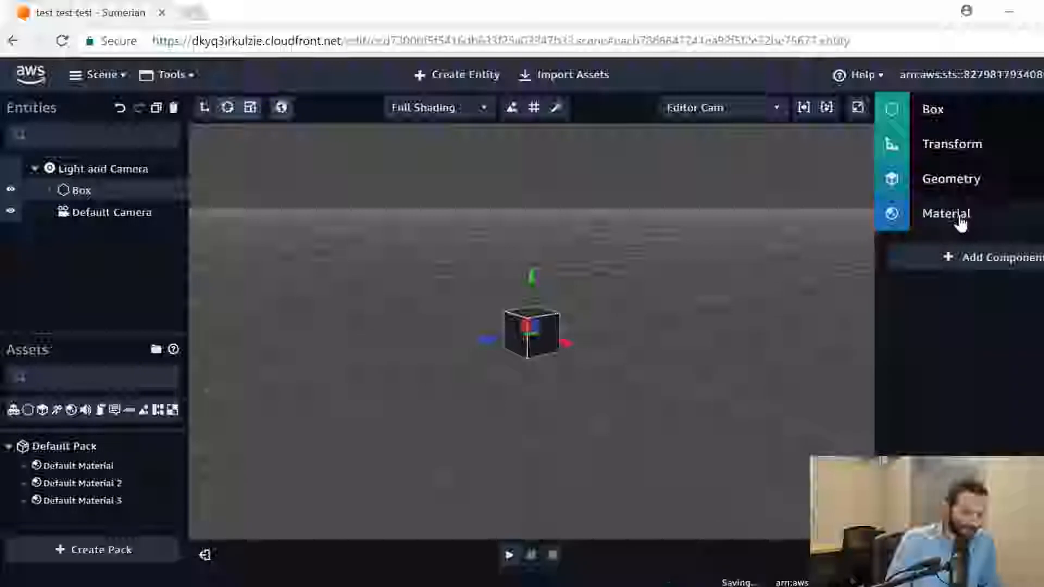
left_click(949, 223)
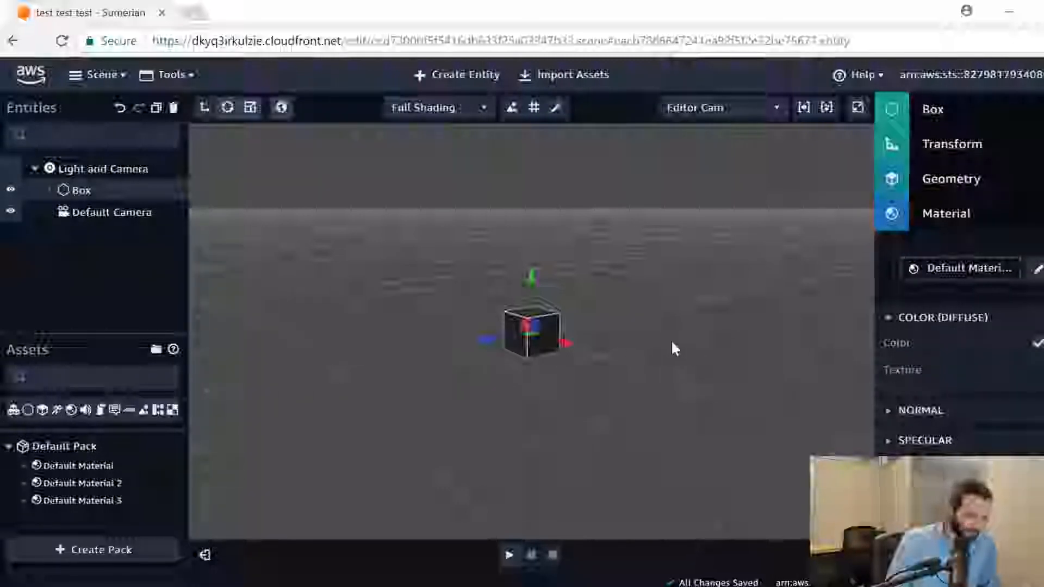
left_click_drag(675, 348, 713, 364)
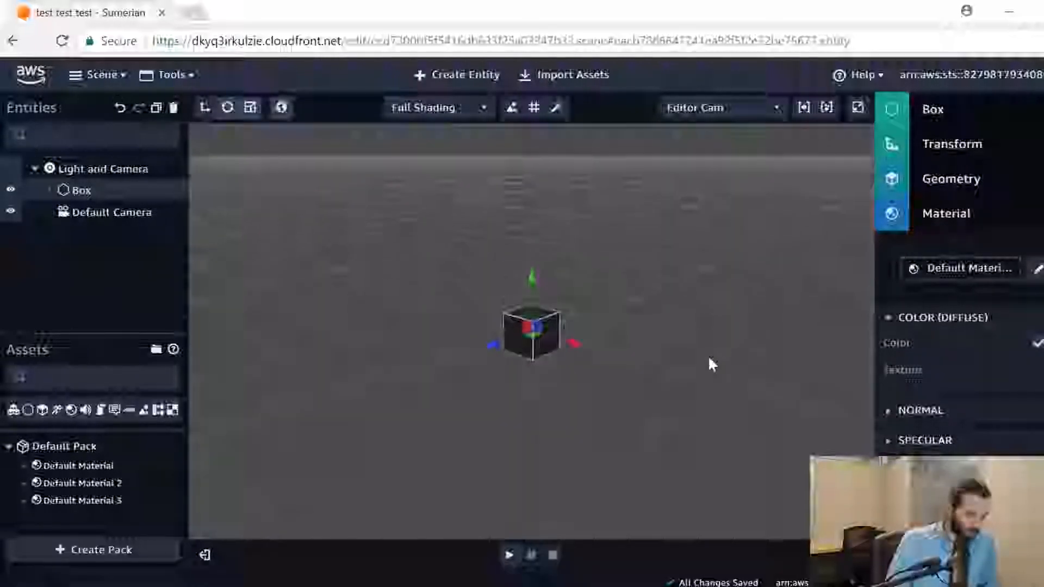
left_click(1017, 343)
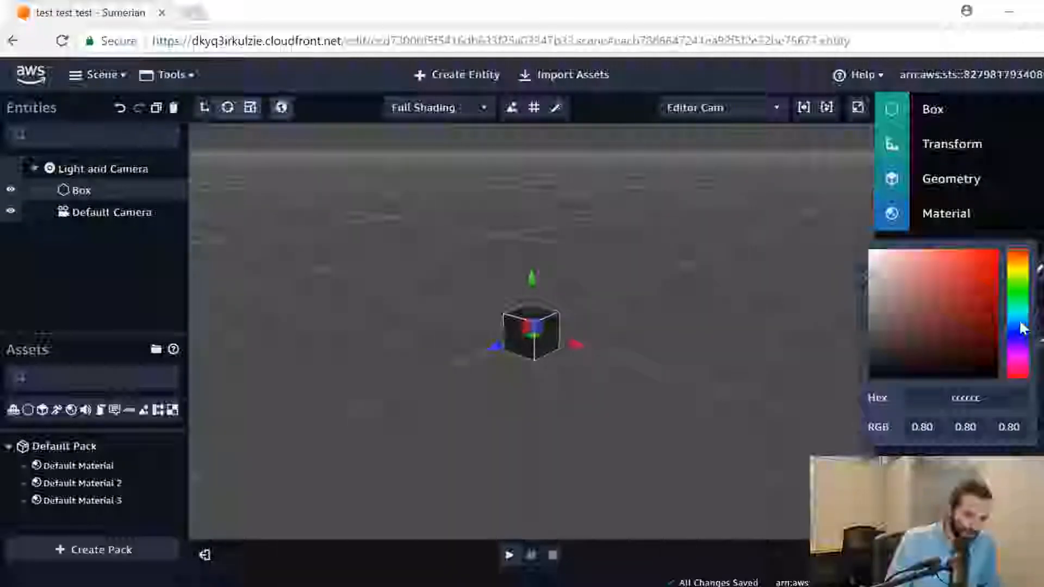
left_click(994, 253)
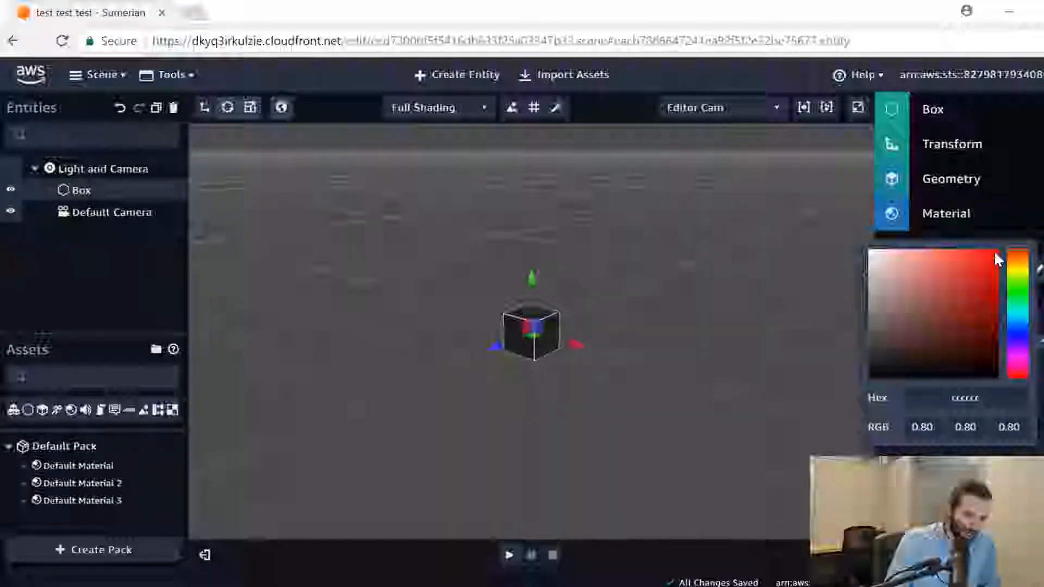
left_click(675, 316)
right_click_drag(730, 292, 682, 287)
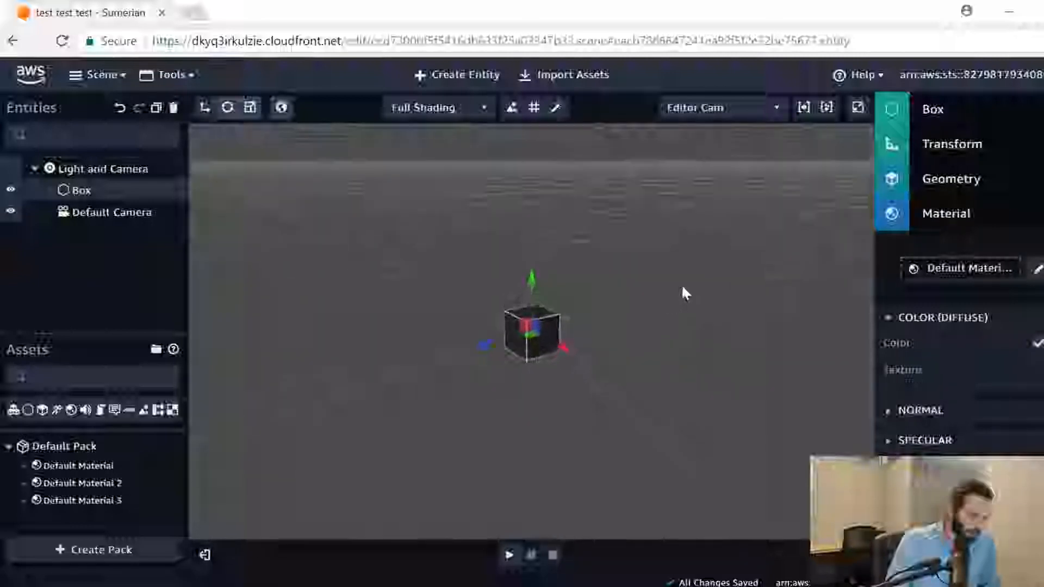
Step: Add a 3D disk primitive and move the box along its Z axis until it is clear of the disk
left_click(462, 76)
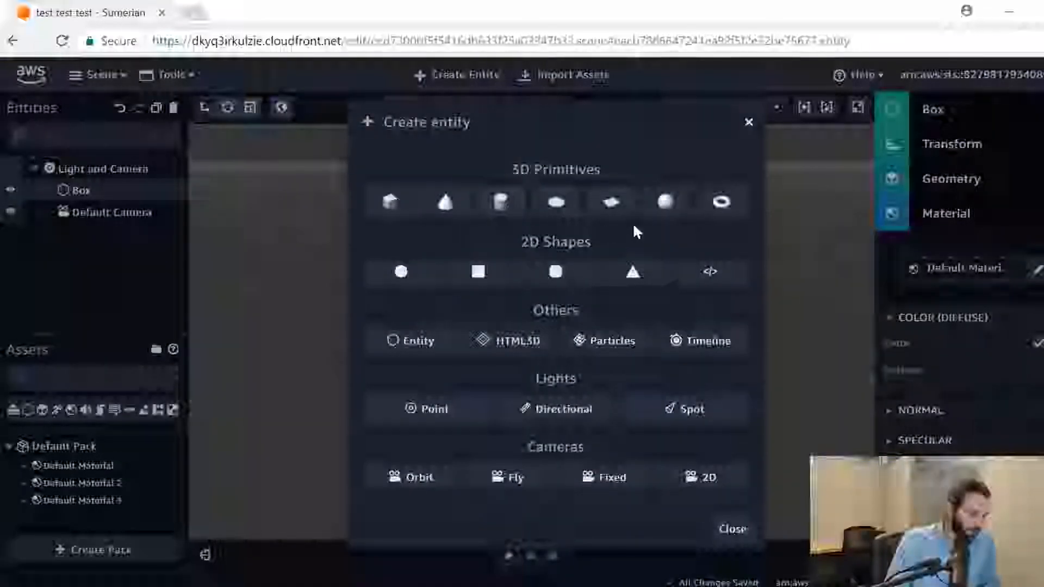
left_click(563, 204)
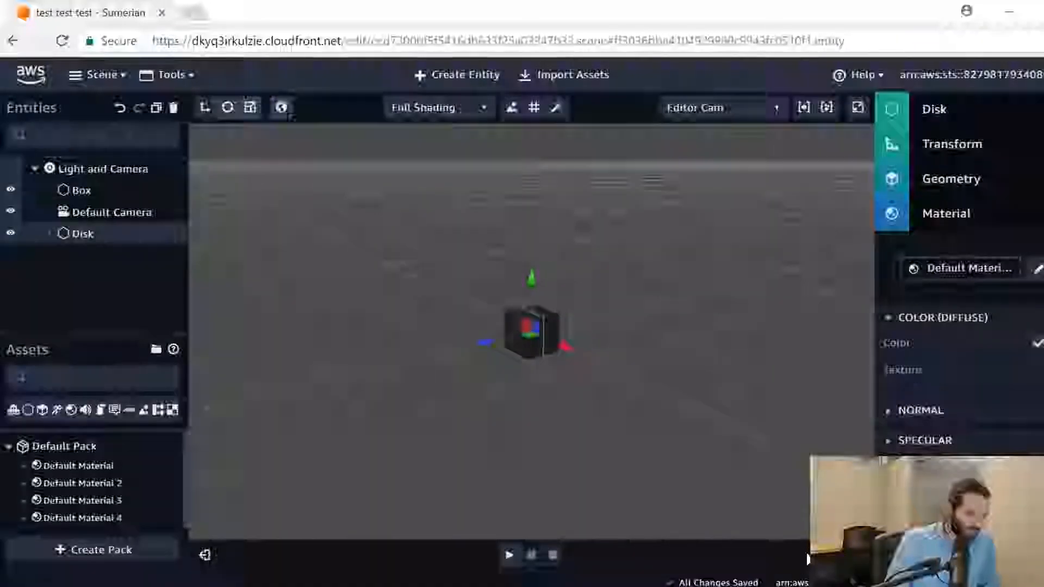
right_click_drag(695, 328, 518, 377)
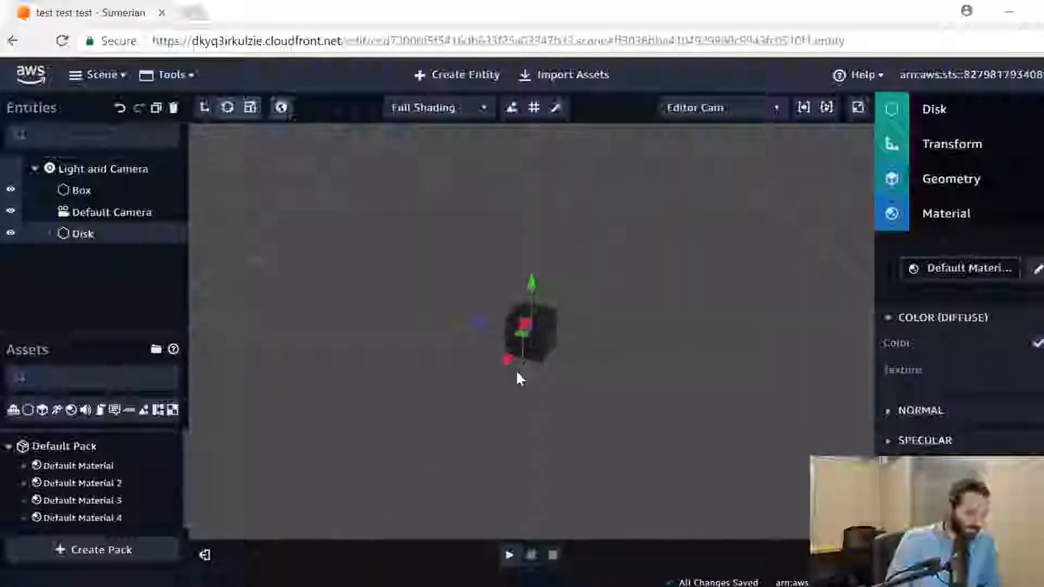
right_click_drag(712, 330, 653, 356)
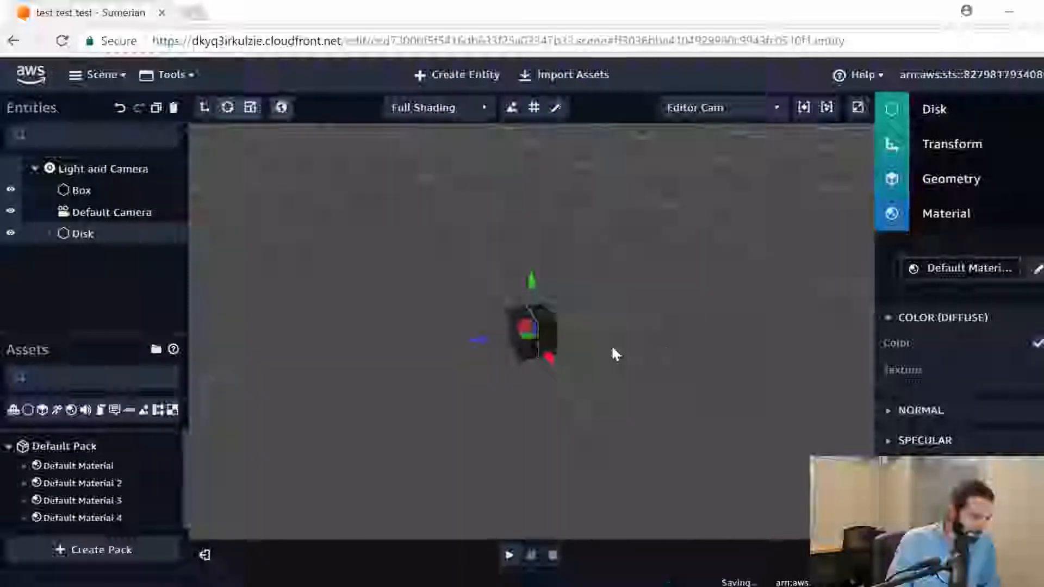
left_click(82, 190)
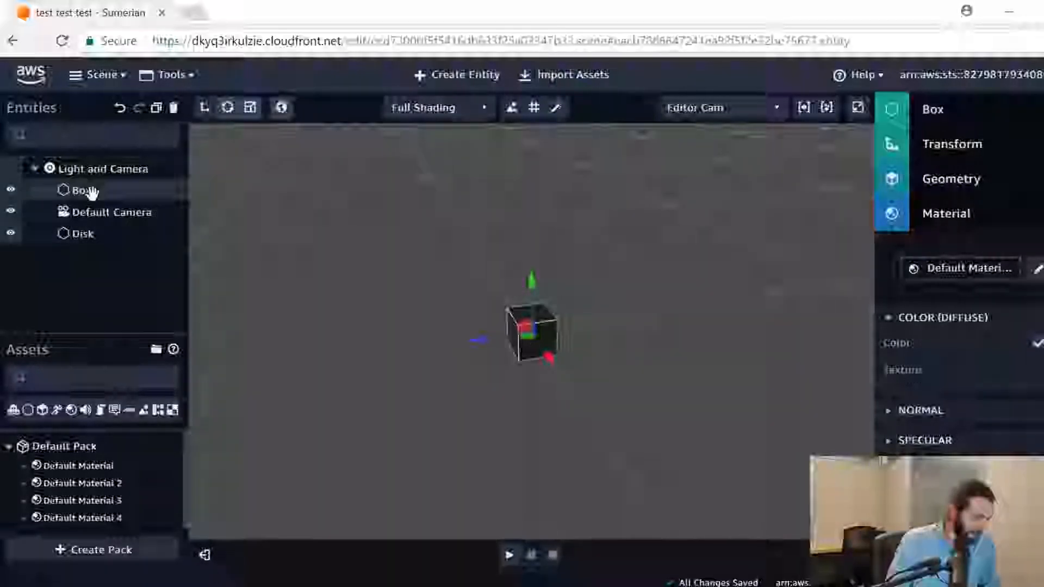
left_click_drag(477, 342, 391, 345)
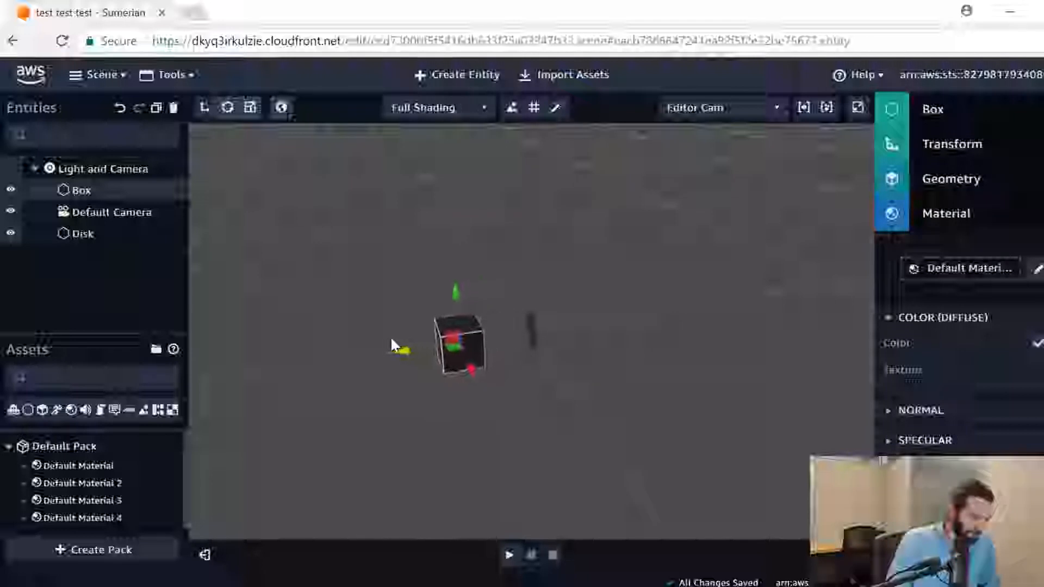
Step: Lay the disk flat by setting its X rotation to -90
left_click(531, 333)
left_click_drag(555, 392, 615, 392)
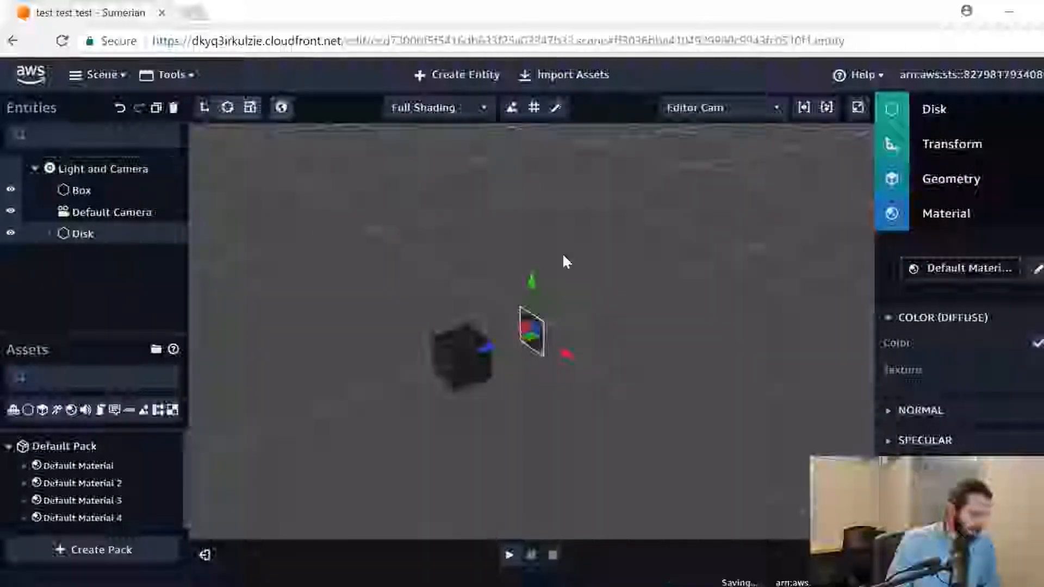
left_click(968, 143)
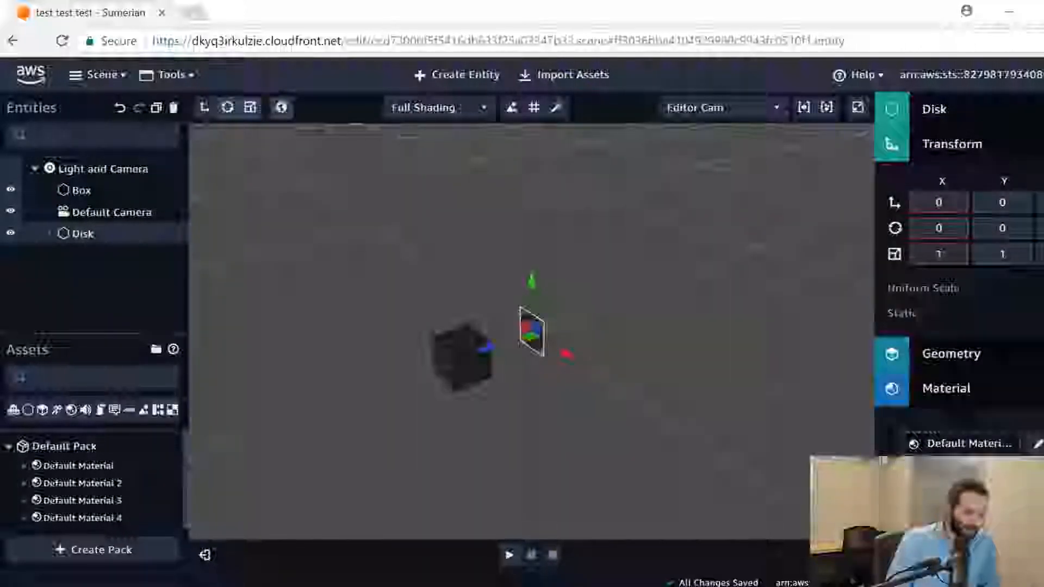
left_click(939, 228)
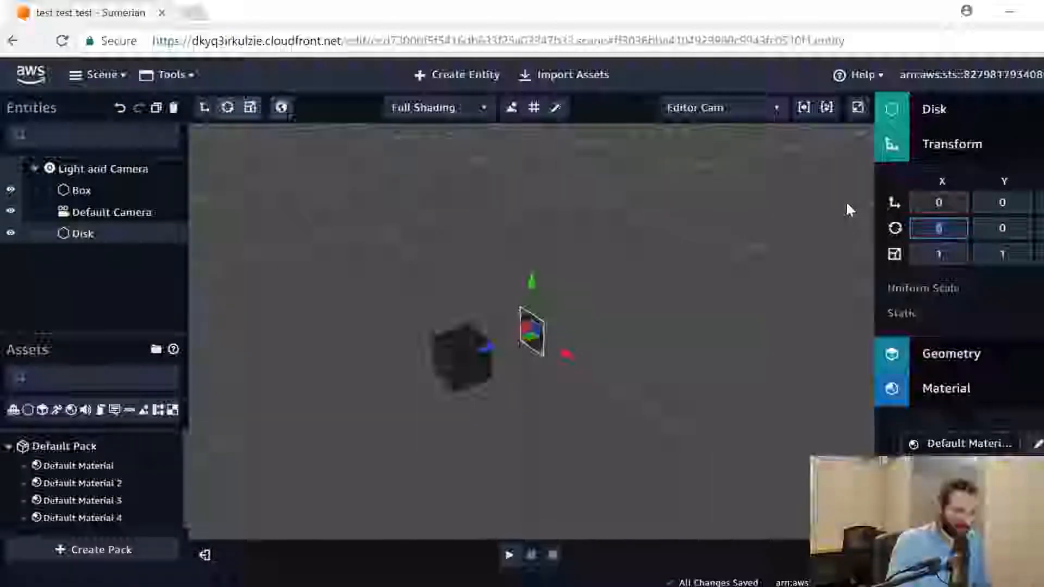
type("90")
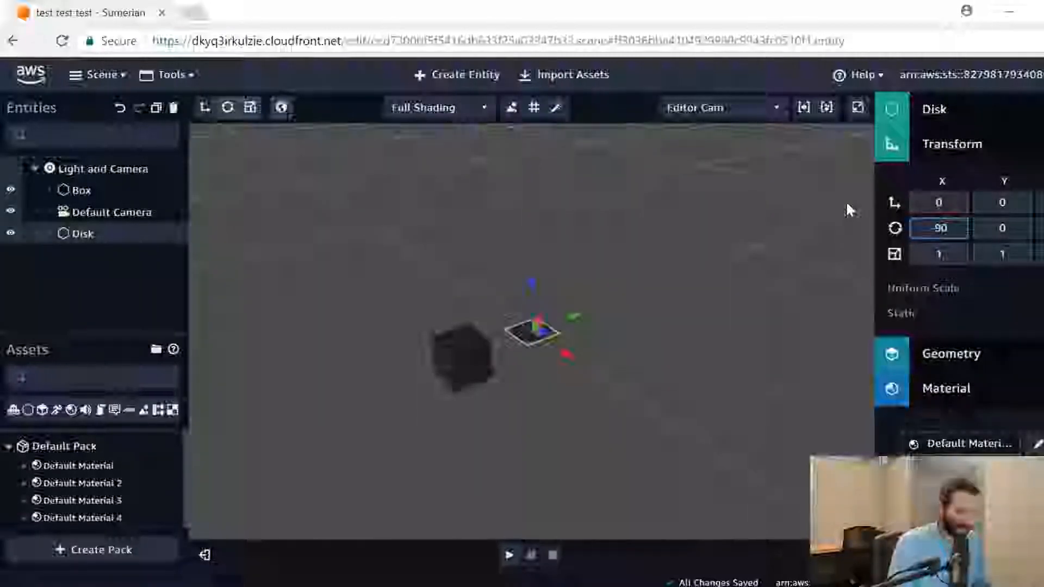
left_click(630, 360)
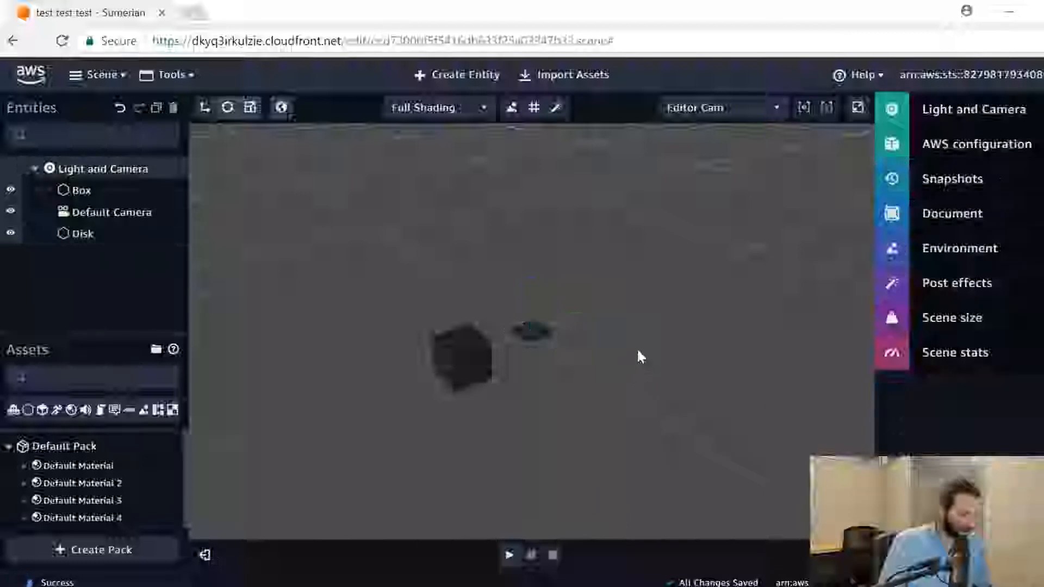
Step: Enlarge the disk into a ground surface by setting its uniform scale to 1000
left_click_drag(604, 419, 548, 344)
left_click(541, 337)
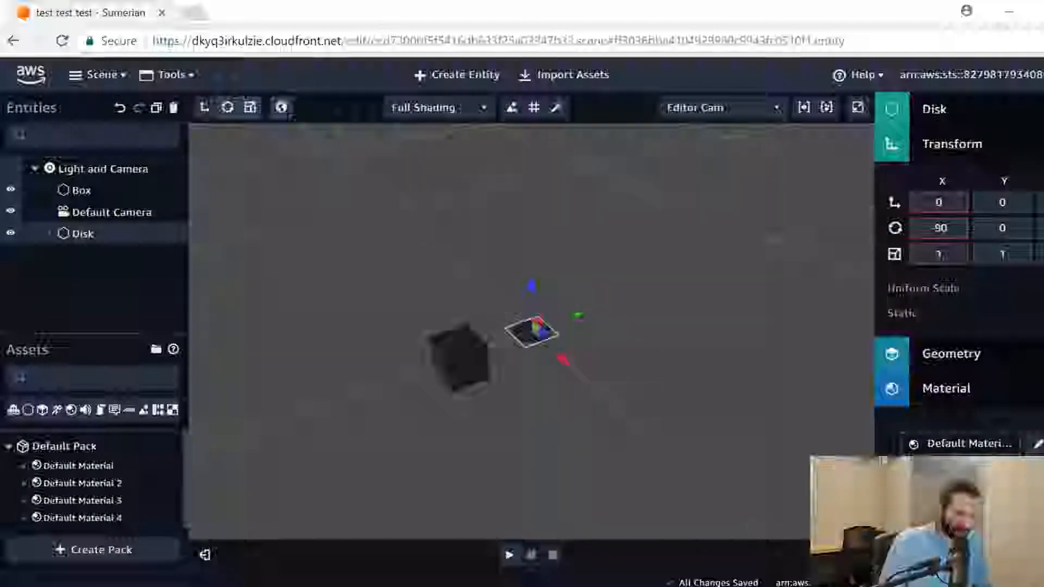
left_click(941, 255)
type("100")
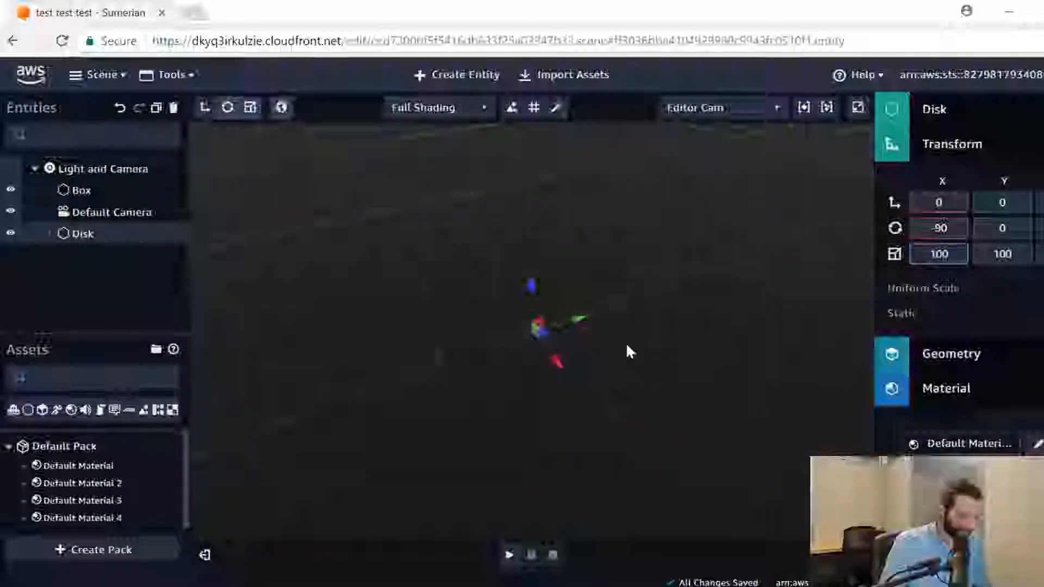
left_click_drag(627, 347, 417, 339)
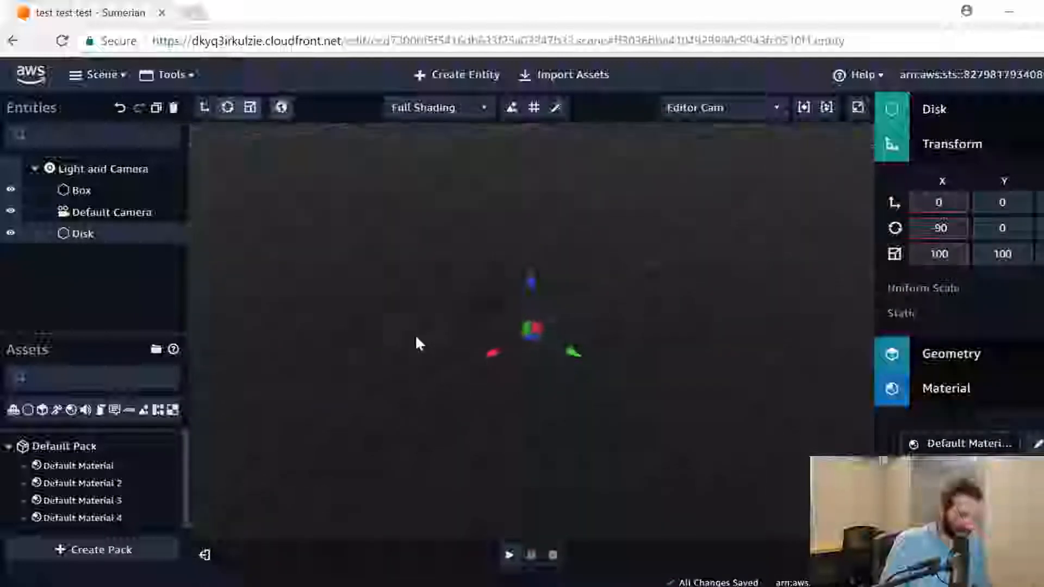
left_click(955, 255)
type("0")
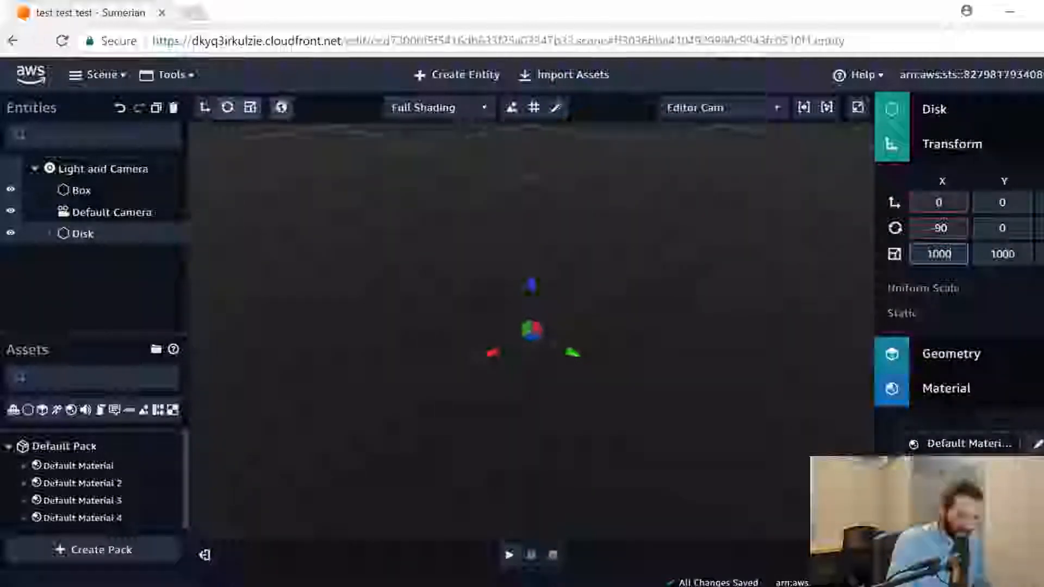
key("Return")
Step: Raise the box onto the disk's surface and set its Y position to exactly 0.5
left_click_drag(622, 386, 592, 346)
left_click(587, 344)
left_click_drag(585, 311, 586, 278)
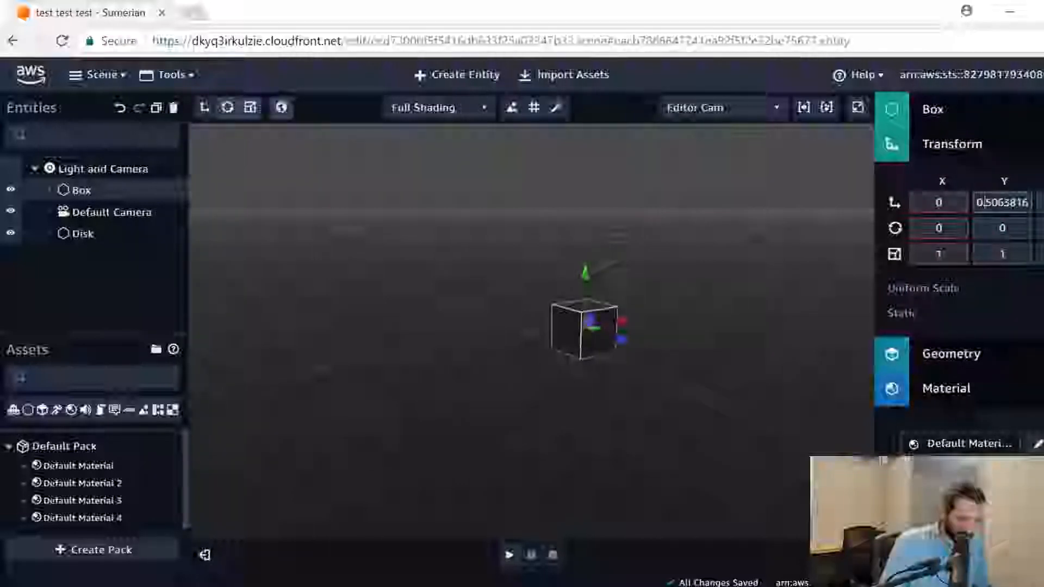
double_click(1003, 202)
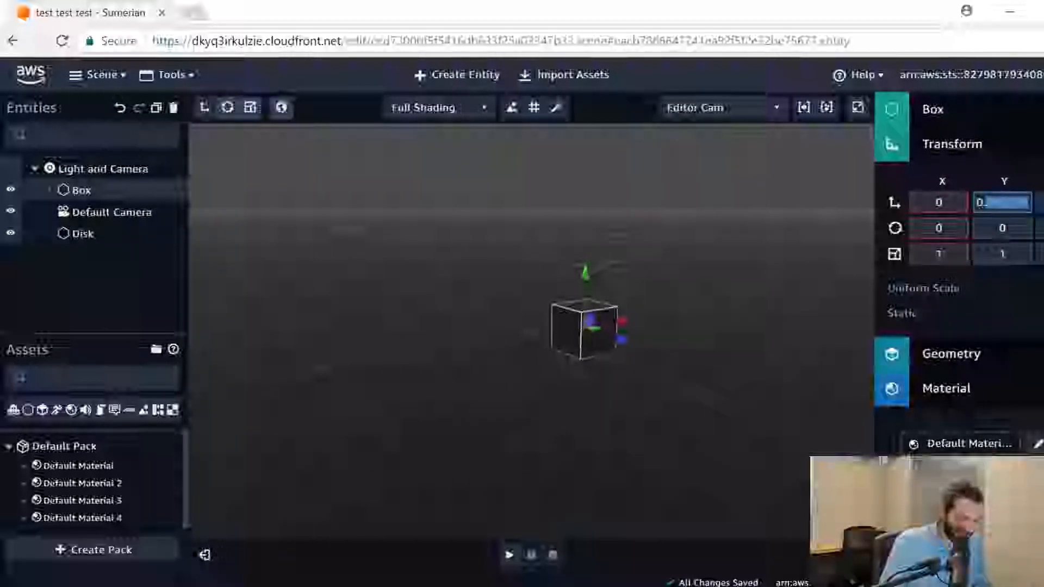
type("5")
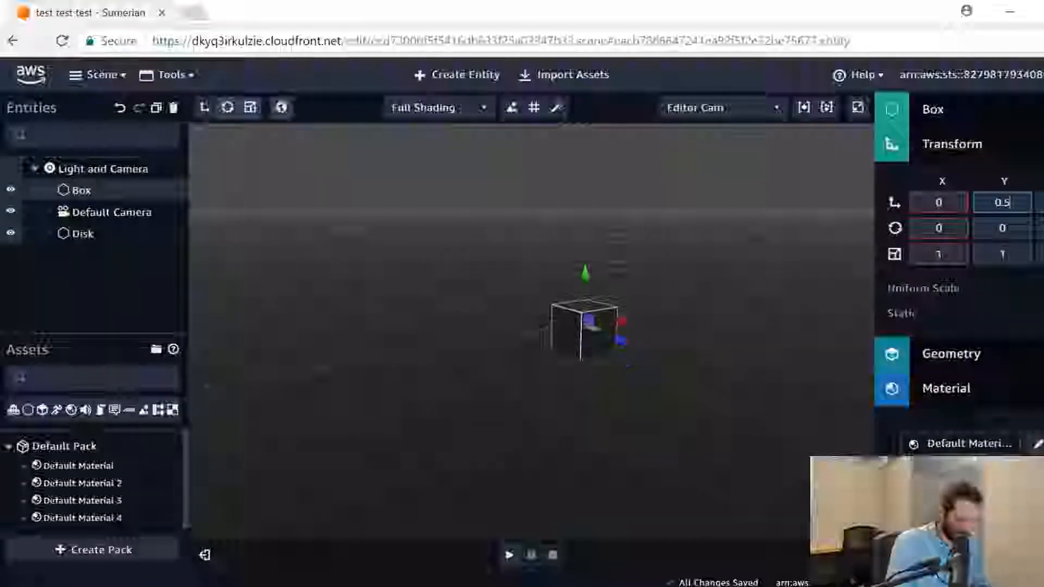
key("Return")
Step: Give the ground disk's material a dark green diffuse color, hex 2f5e06
left_click(693, 380)
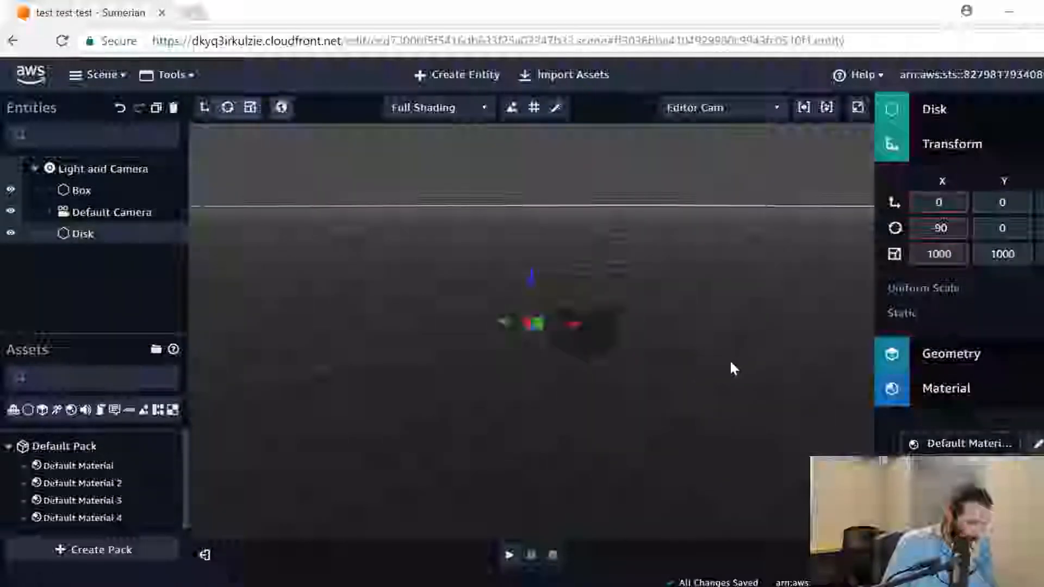
right_click_drag(731, 363, 863, 373)
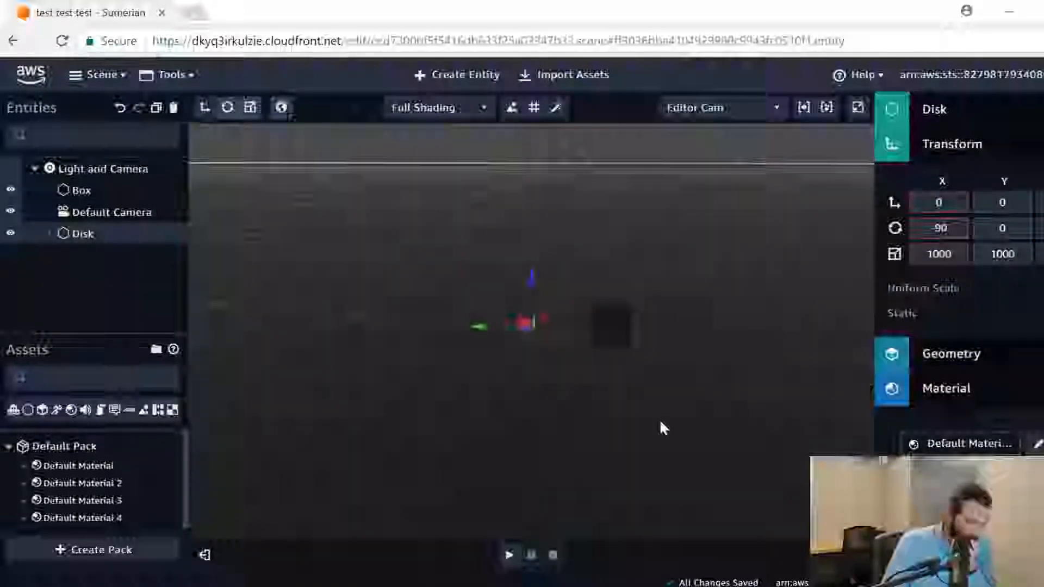
right_click_drag(660, 422, 775, 383)
left_click(996, 147)
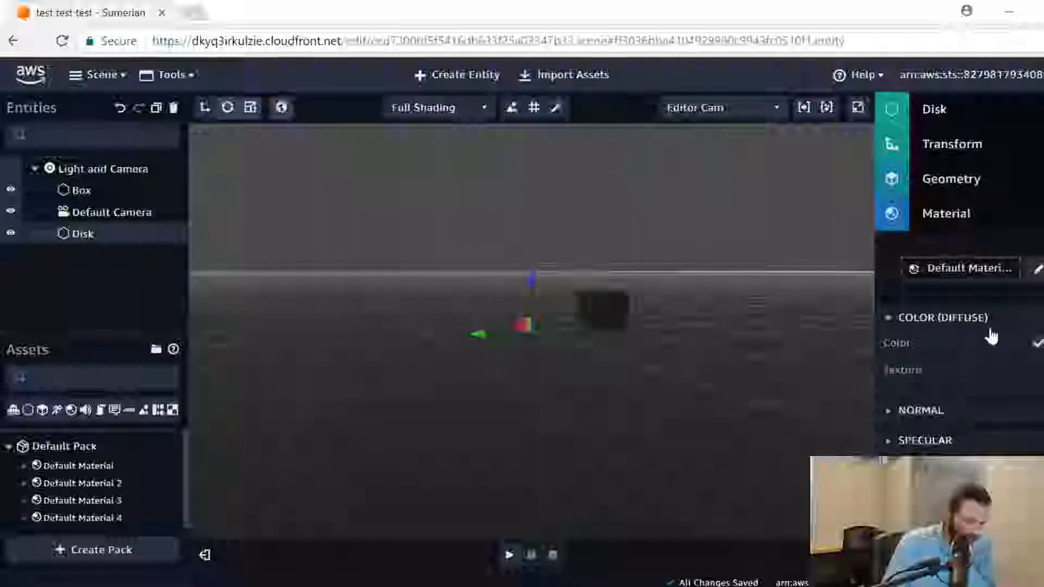
left_click(1038, 343)
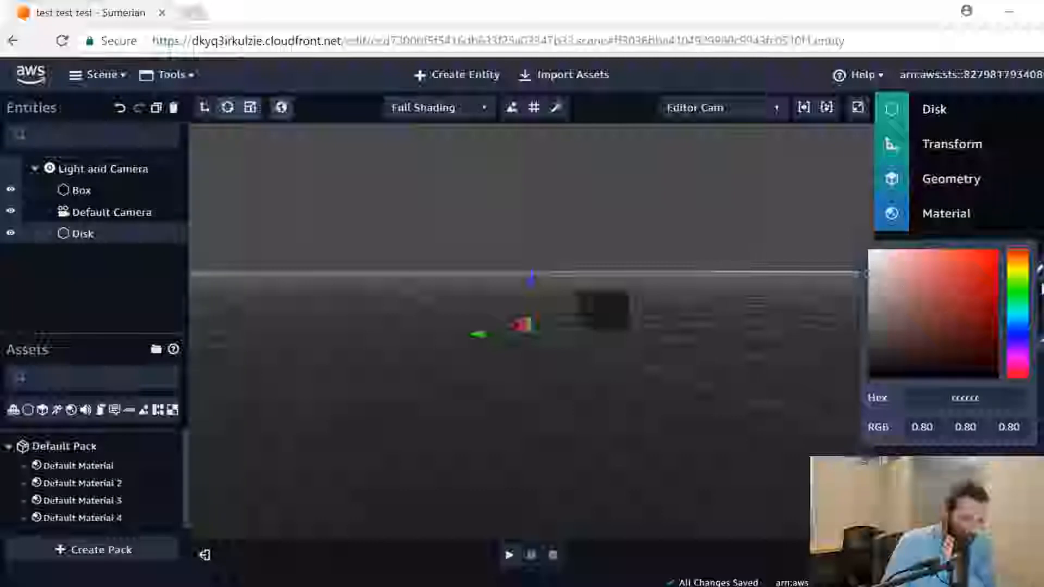
left_click(1014, 281)
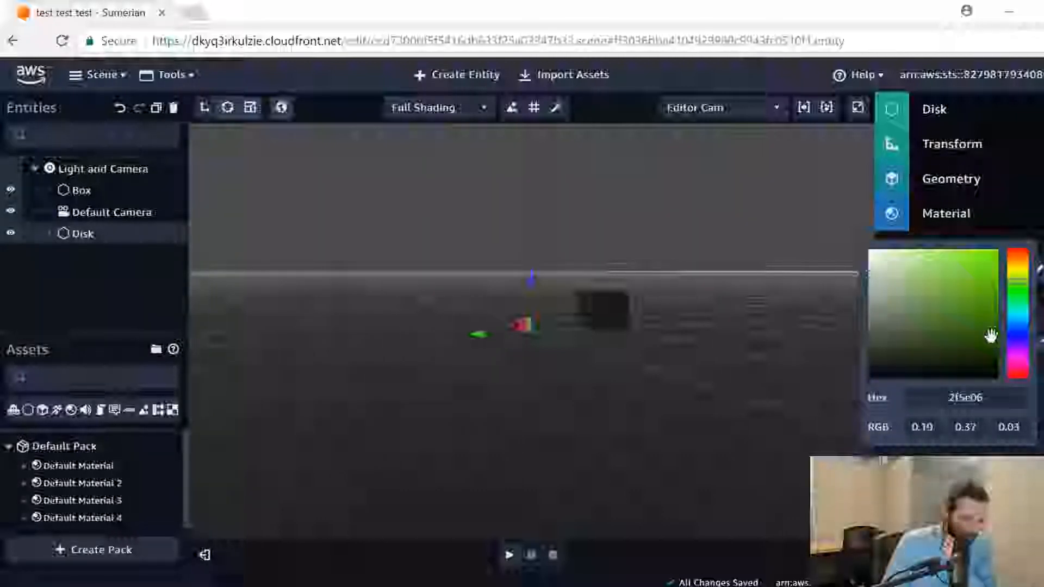
left_click(659, 364)
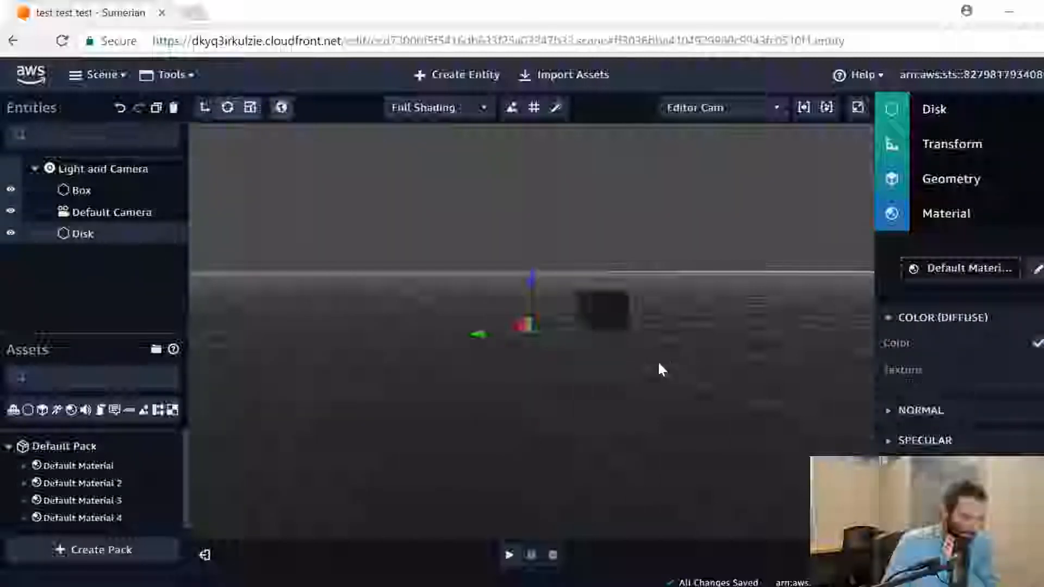
Step: Add a directional light entity to the scene
left_click_drag(662, 370, 599, 396)
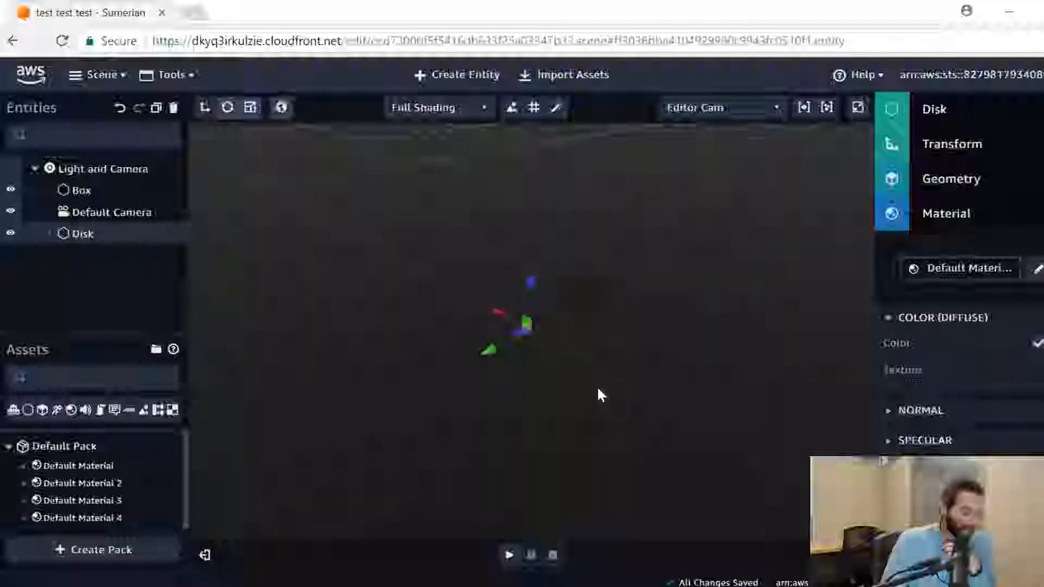
left_click_drag(599, 390, 611, 360)
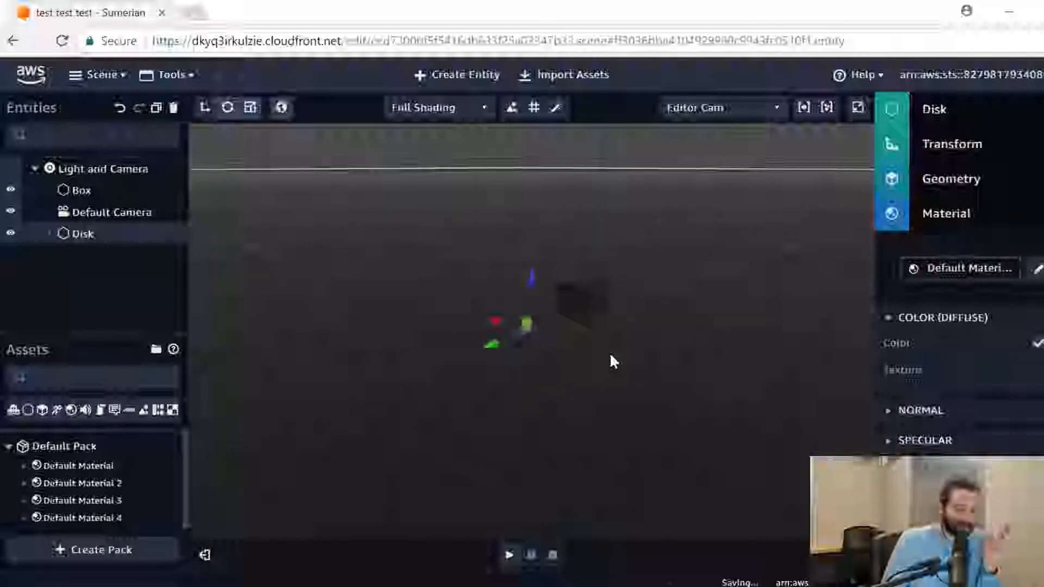
left_click_drag(613, 364, 614, 382)
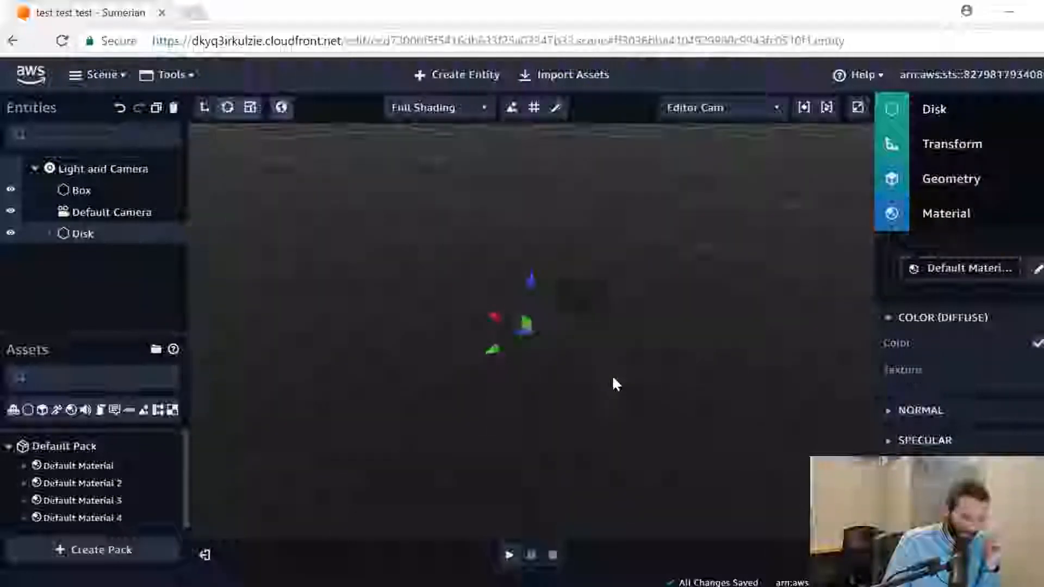
left_click_drag(664, 410, 651, 439)
left_click_drag(550, 415, 546, 331)
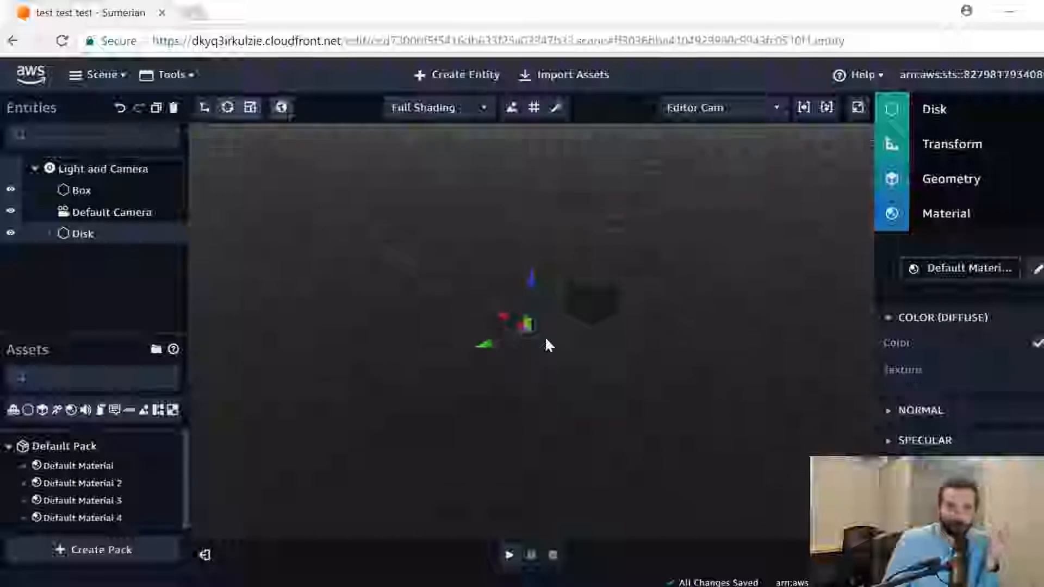
left_click(495, 76)
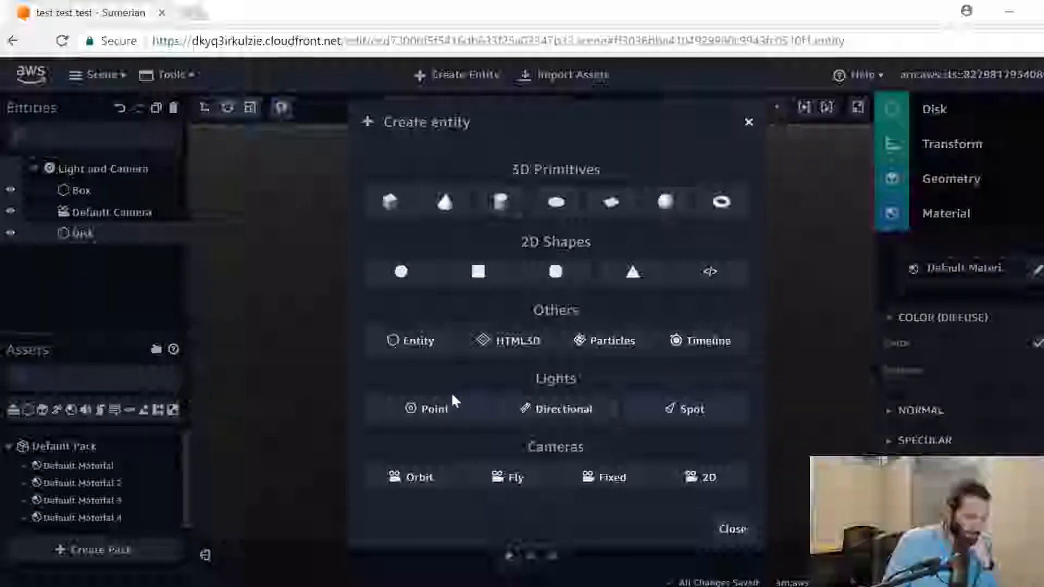
left_click(579, 414)
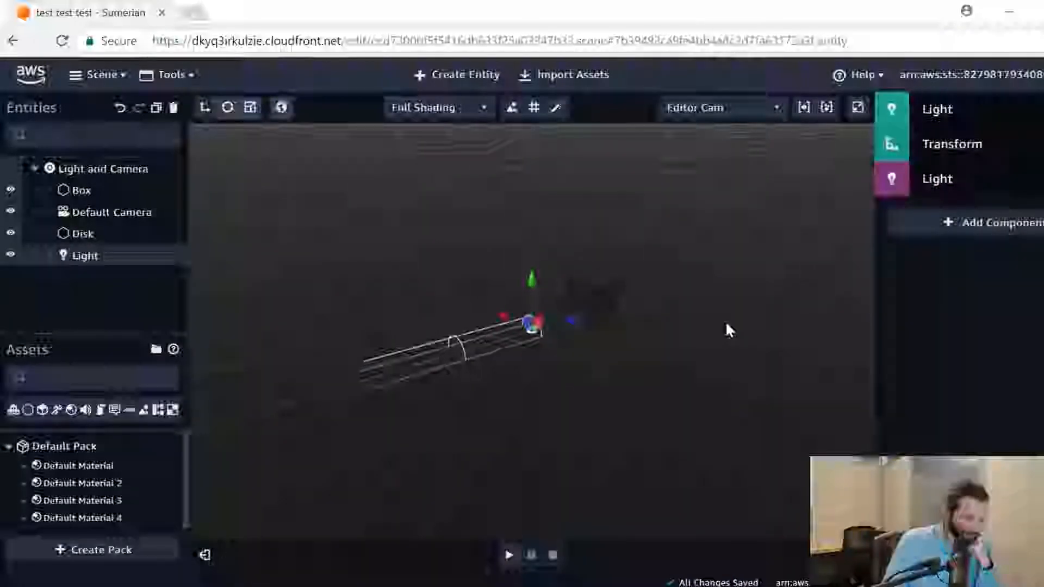
Step: Rename the new light entity as Directional Light
left_click_drag(700, 359, 725, 395)
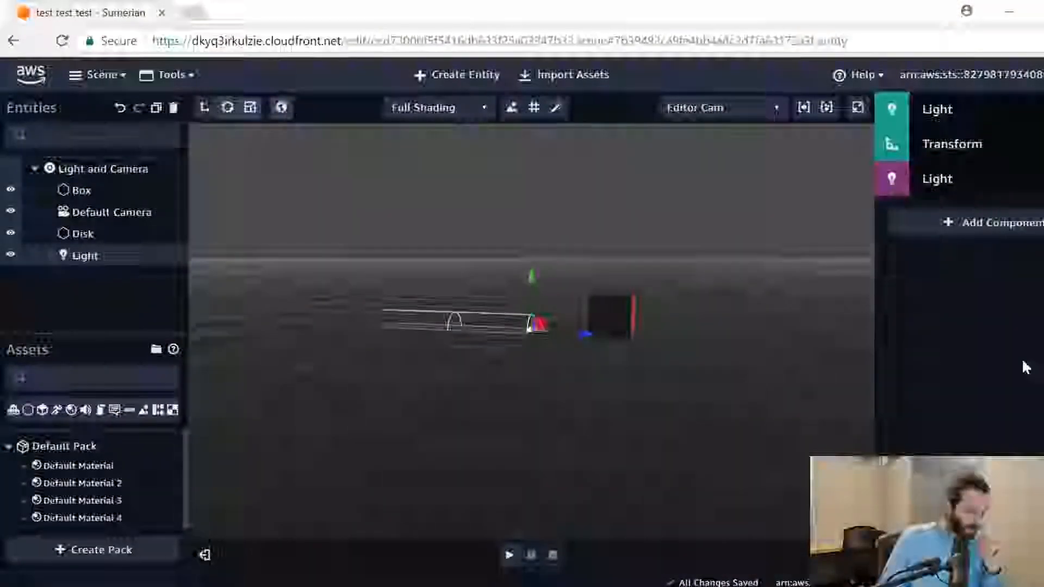
left_click_drag(454, 473, 561, 340)
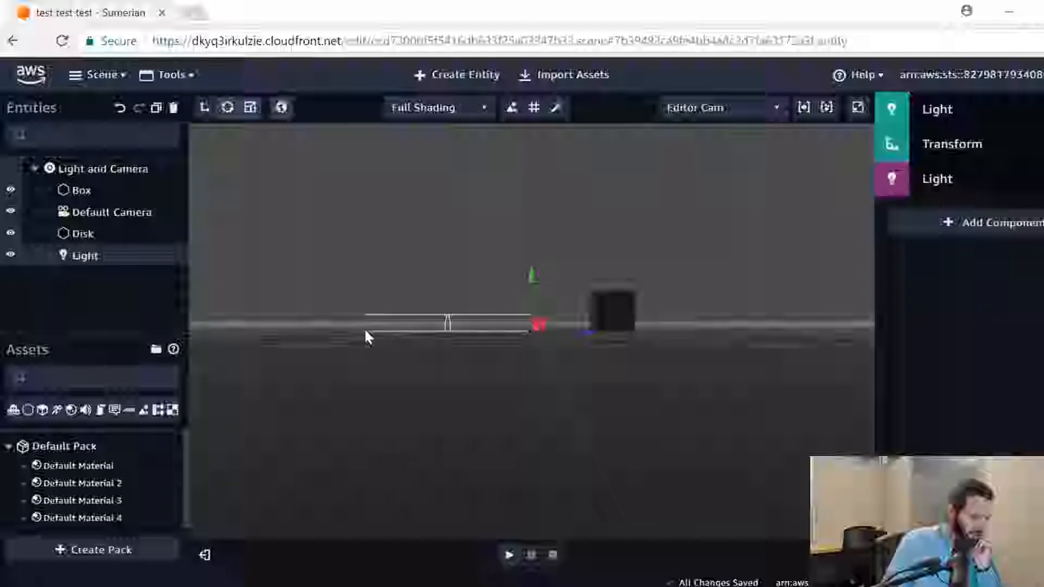
left_click_drag(569, 334, 587, 405)
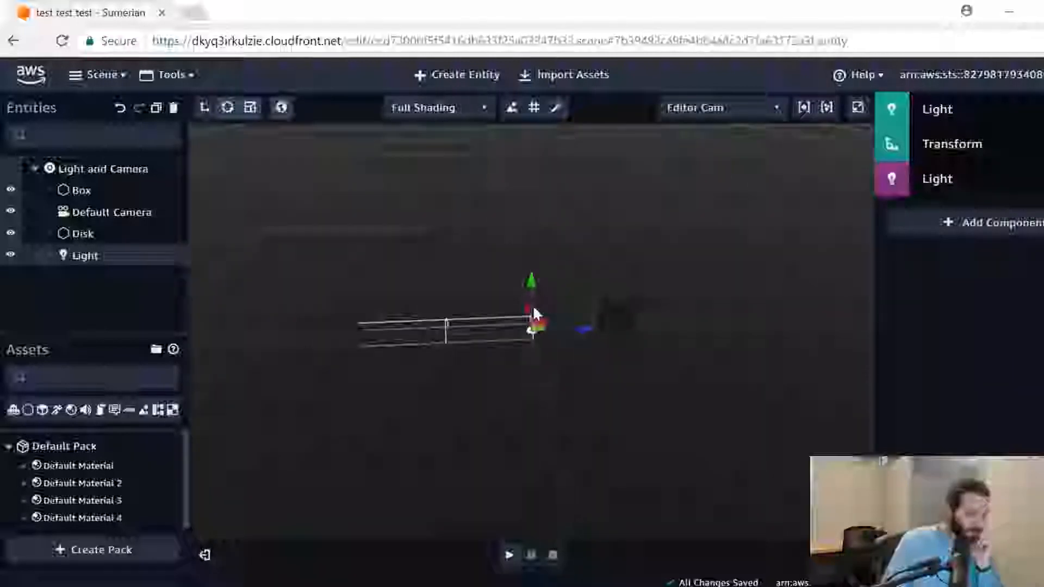
left_click(531, 276)
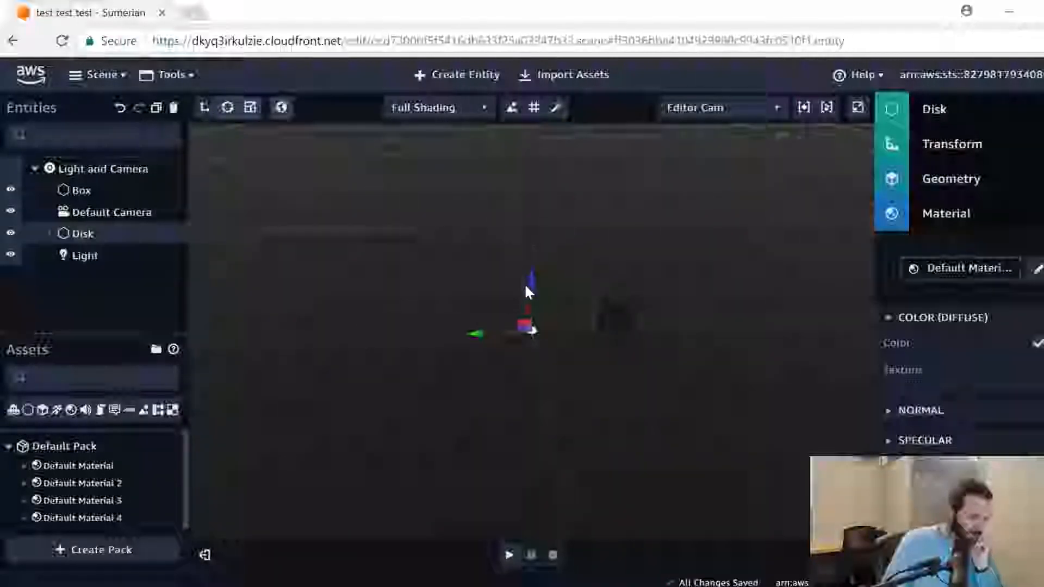
left_click(86, 256)
left_click(942, 112)
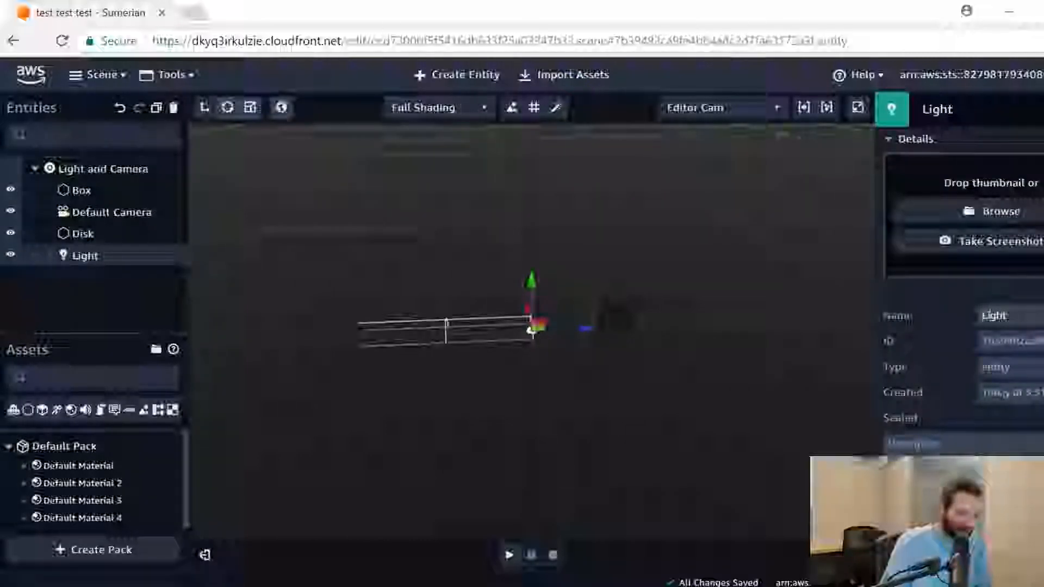
type("Dire")
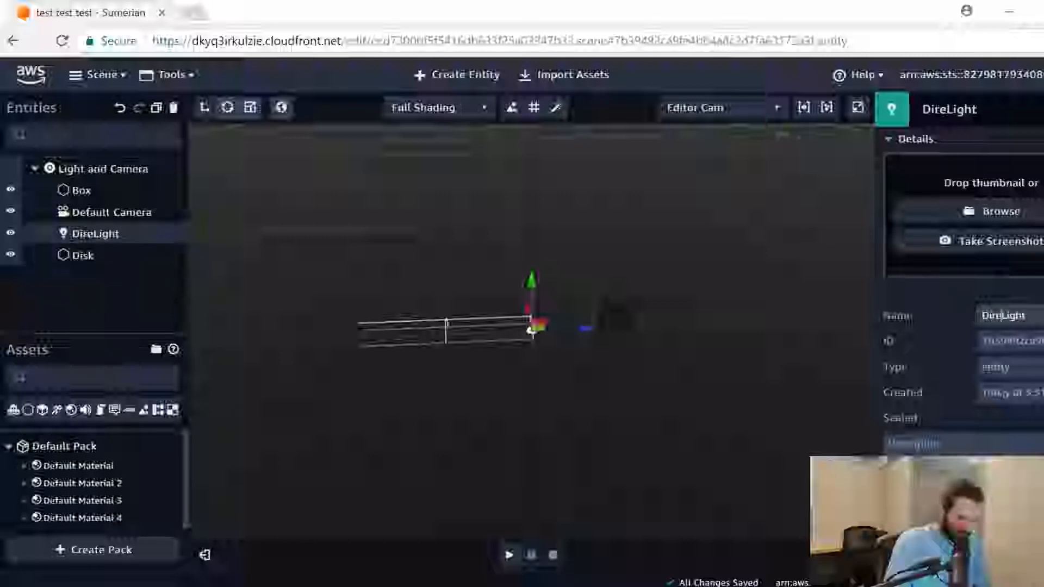
type("ctional")
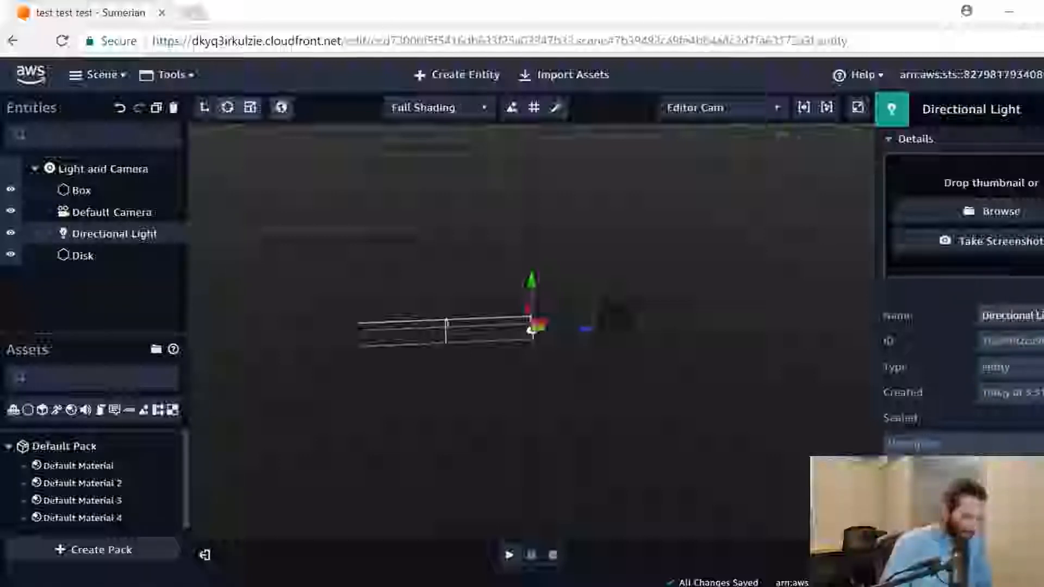
left_click(945, 111)
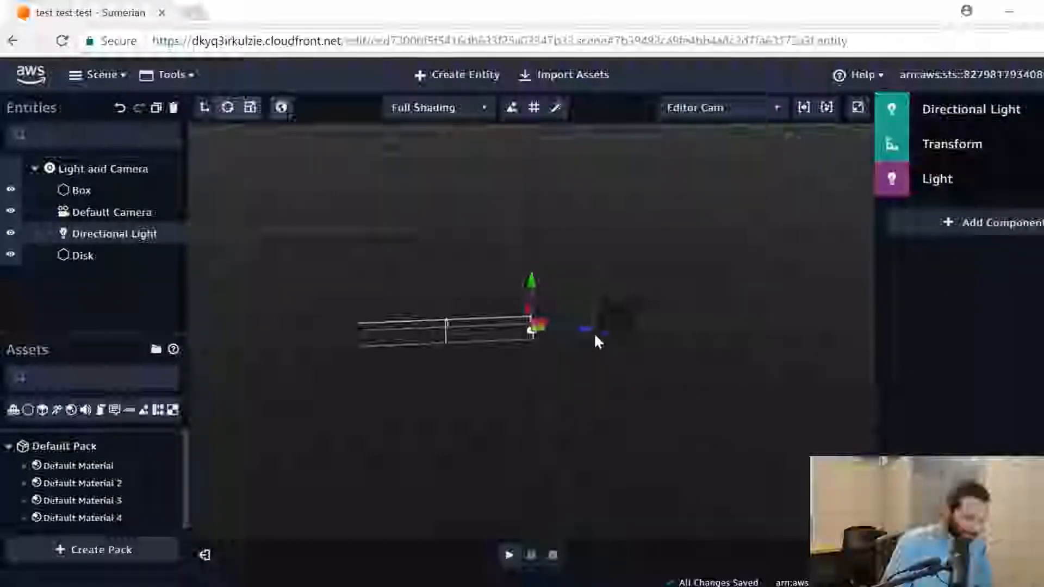
Step: Move the directional light along its Z axis past the box and raise it to a Y position of about 2.65
left_click_drag(583, 329, 795, 309)
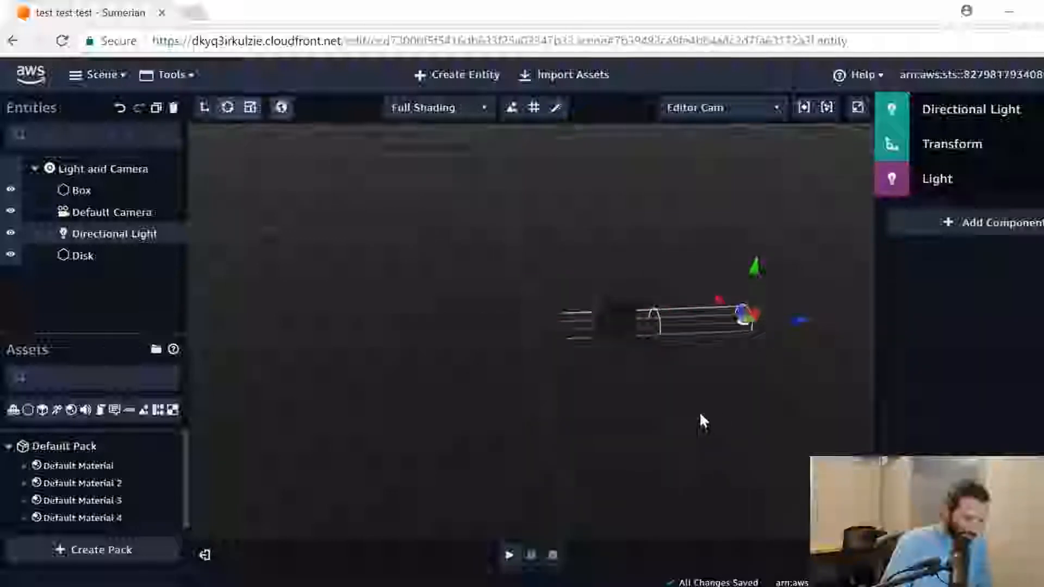
right_click_drag(701, 416, 741, 410)
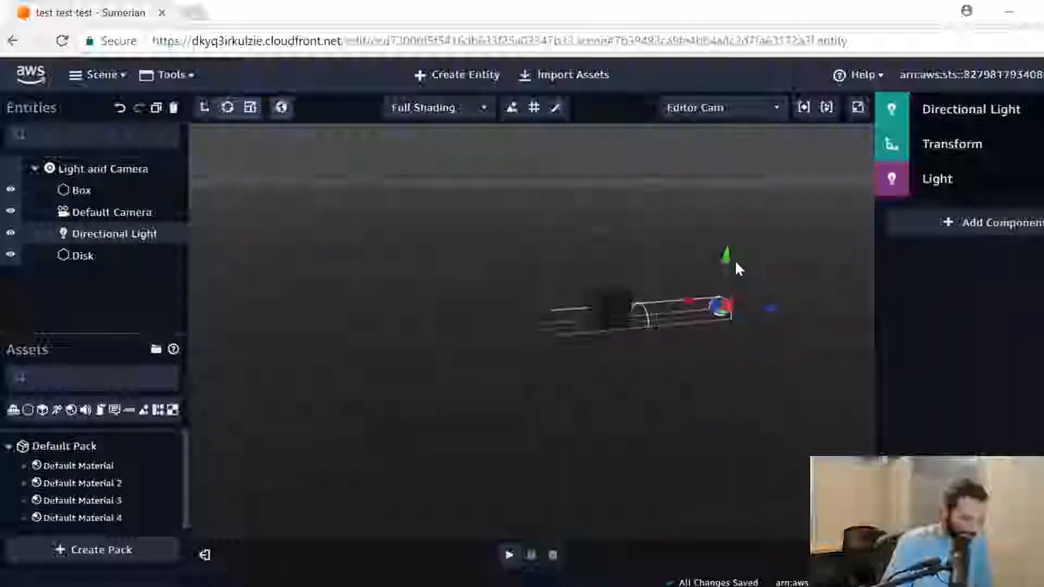
left_click_drag(727, 258, 738, 154)
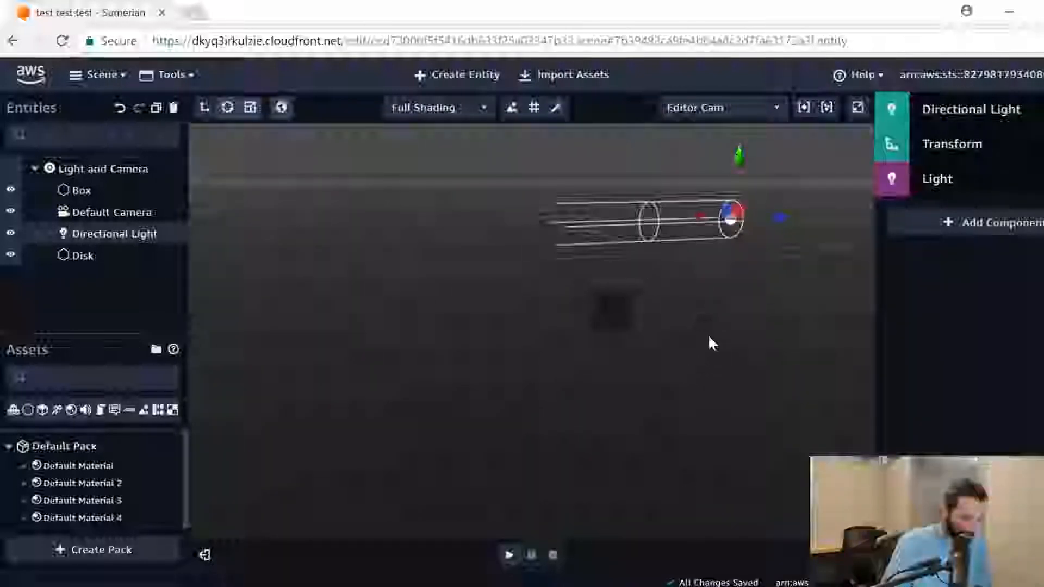
right_click_drag(631, 311, 659, 356)
middle_click_drag(660, 358, 482, 408)
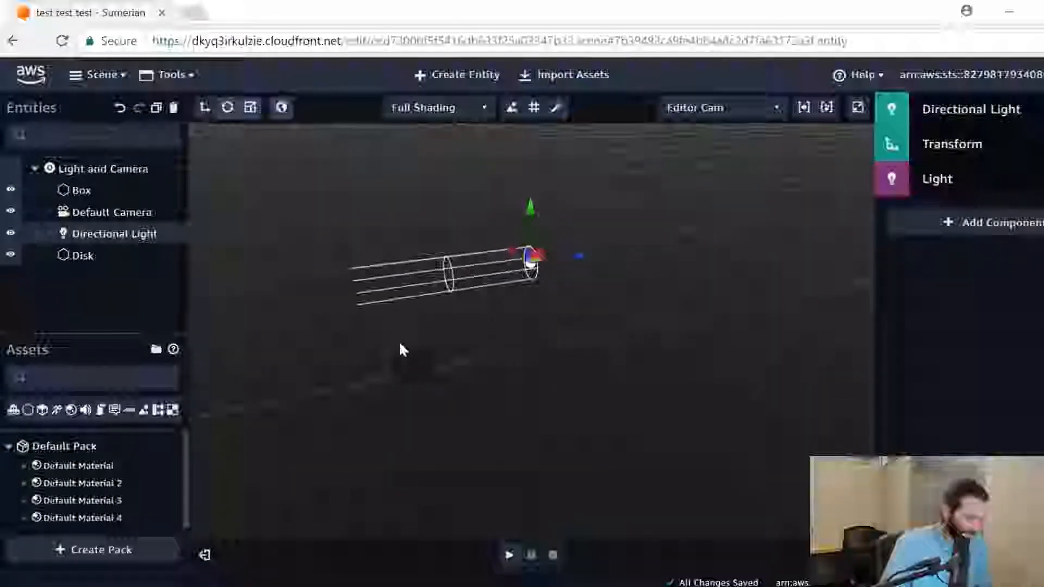
right_click_drag(722, 371, 709, 202)
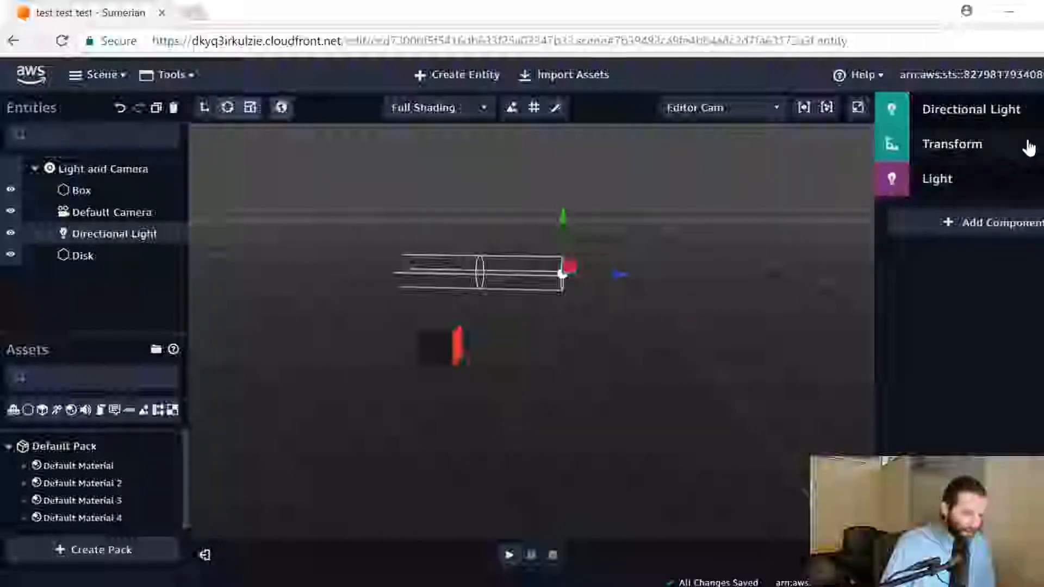
Step: Rotate the directional light about its X axis to about -55 degrees so it shines down onto the ground
left_click(979, 158)
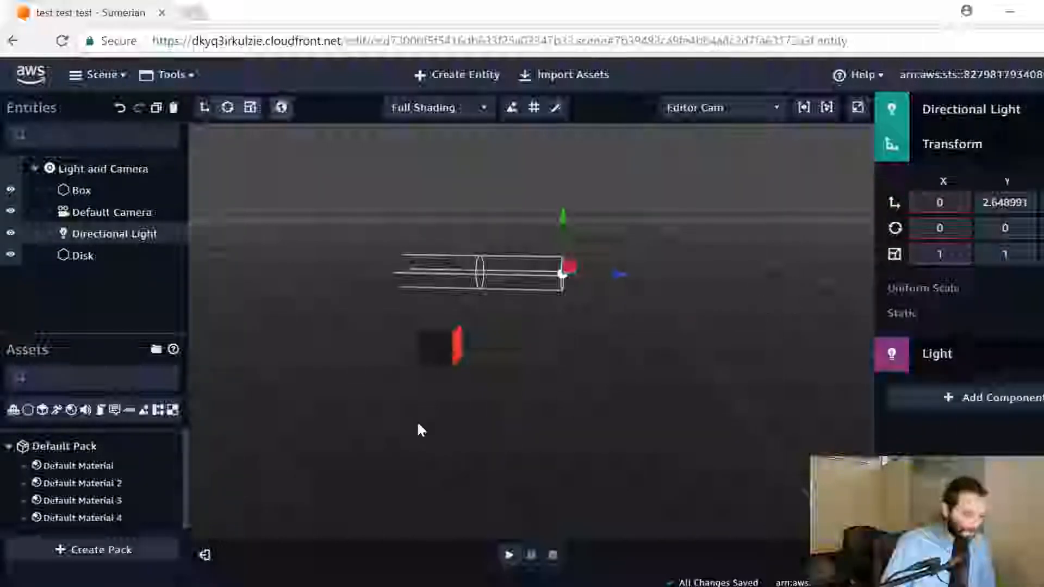
left_click_drag(670, 335, 777, 363)
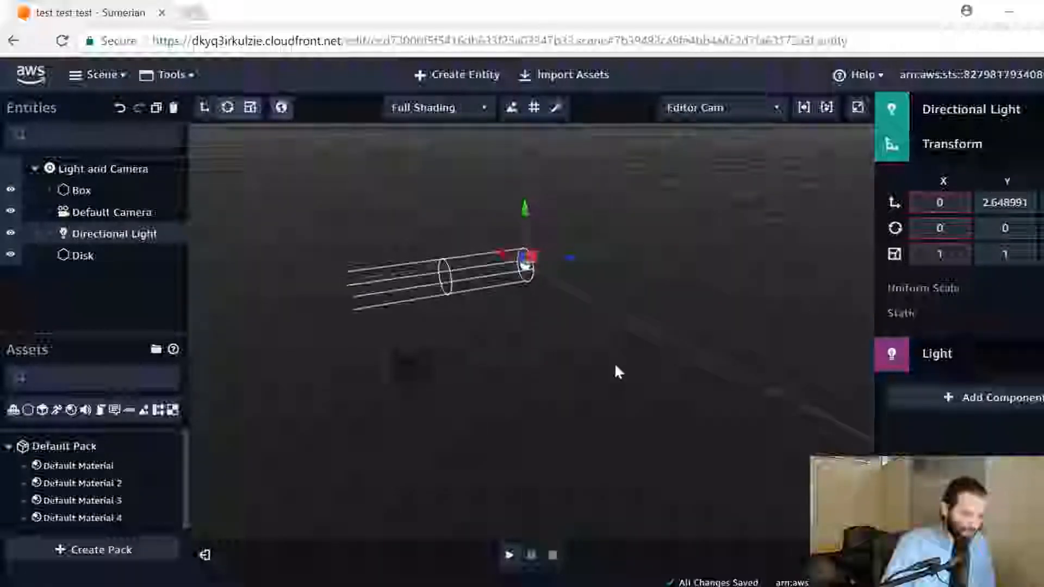
left_click_drag(626, 342, 433, 312)
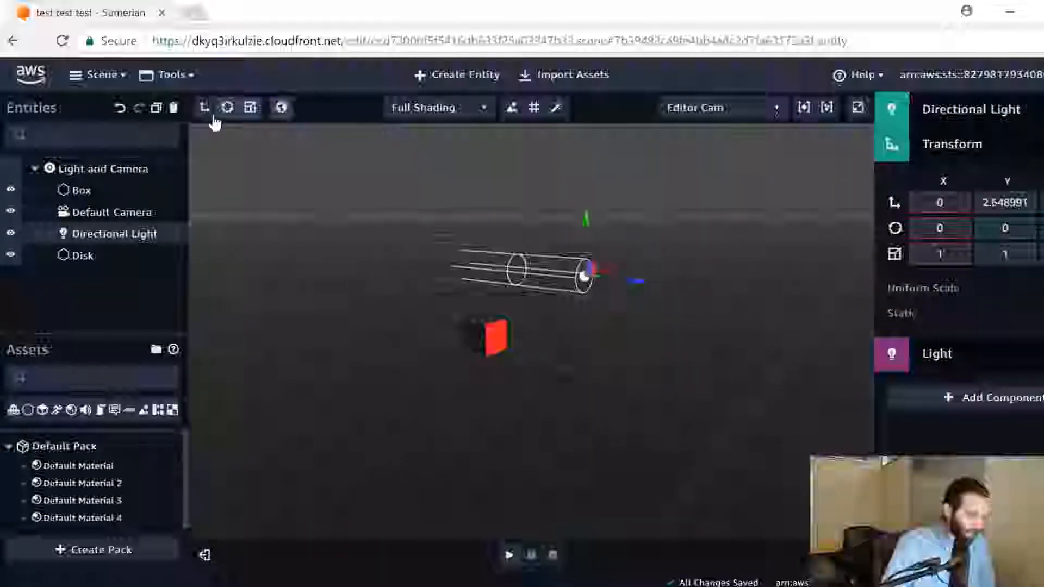
left_click(227, 108)
left_click_drag(393, 259, 461, 266)
left_click_drag(711, 292, 657, 269)
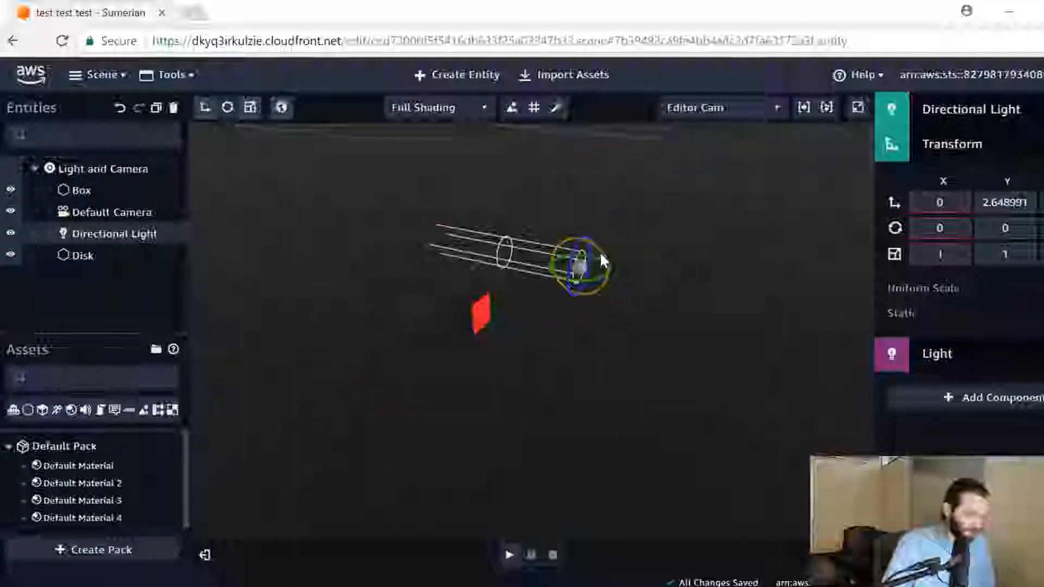
left_click_drag(600, 251, 636, 327)
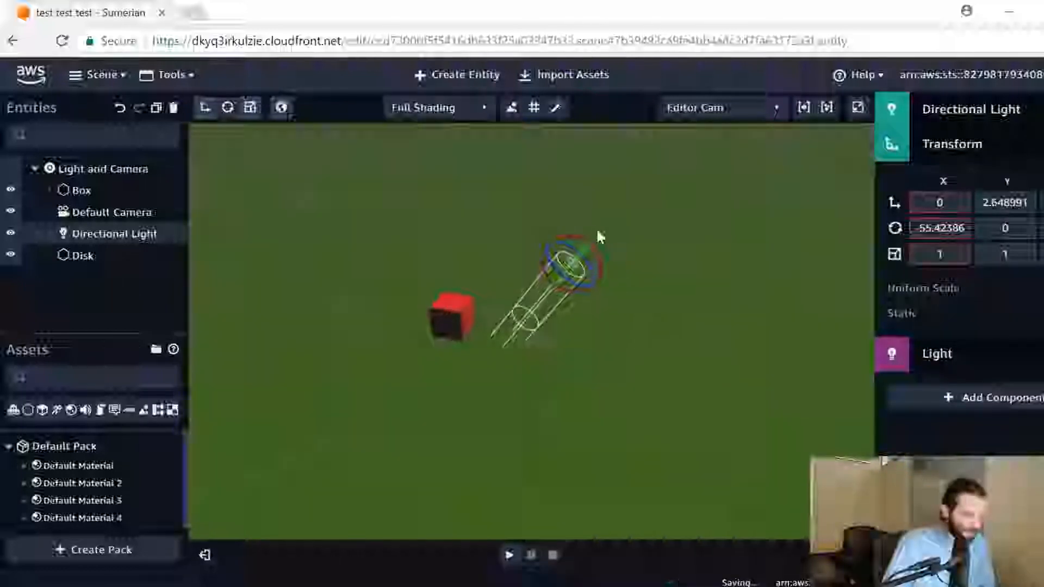
Step: Fine-tune the directional light's rotation, trying several angles to vary which faces of the box are lit
left_click_drag(590, 242, 538, 239)
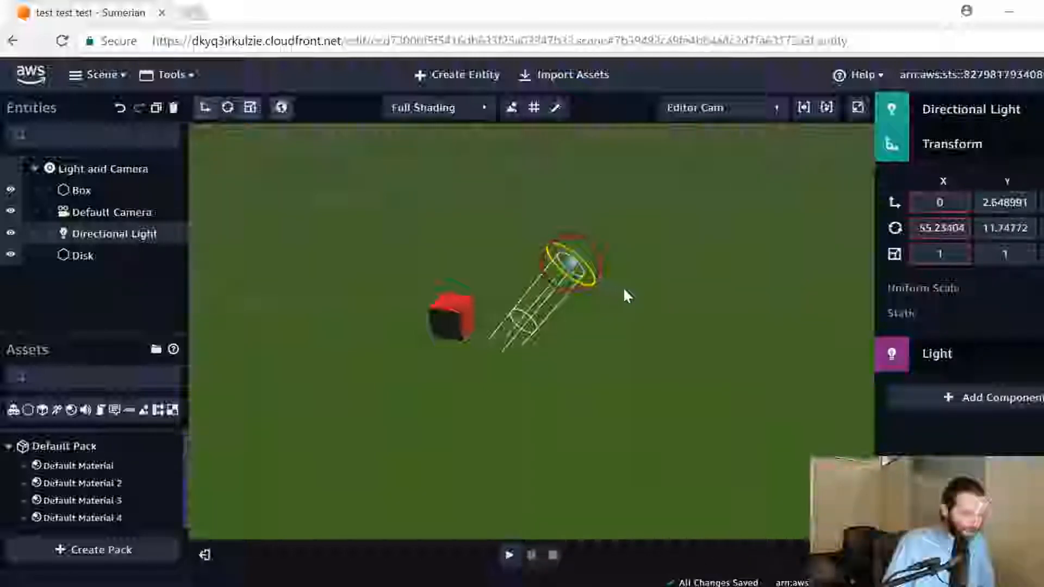
left_click_drag(624, 290, 549, 300)
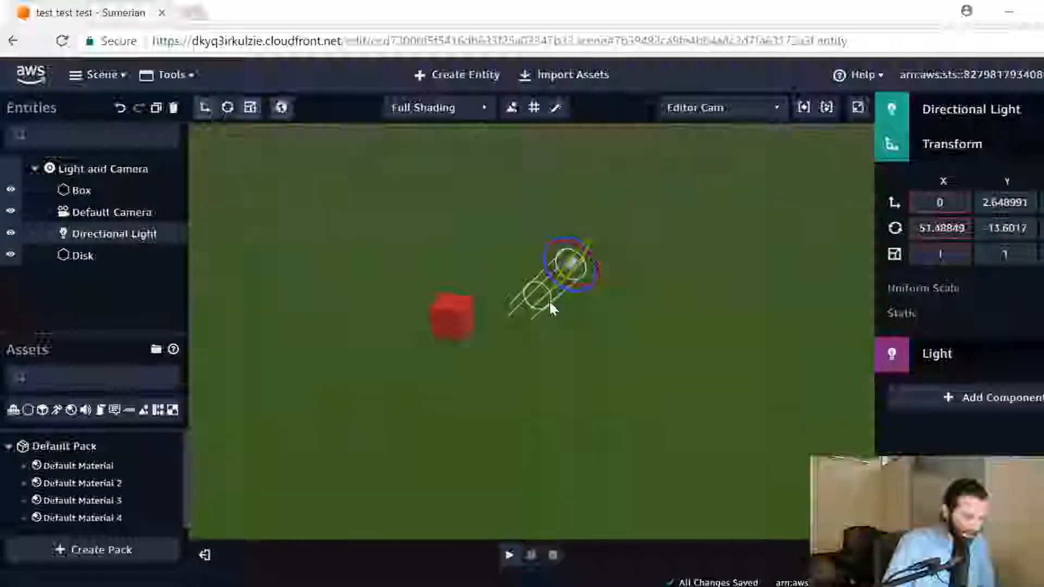
mouse_move(567, 245)
left_mouse_down()
mouse_move(527, 242)
mouse_move(577, 261)
mouse_move(585, 235)
left_mouse_up()
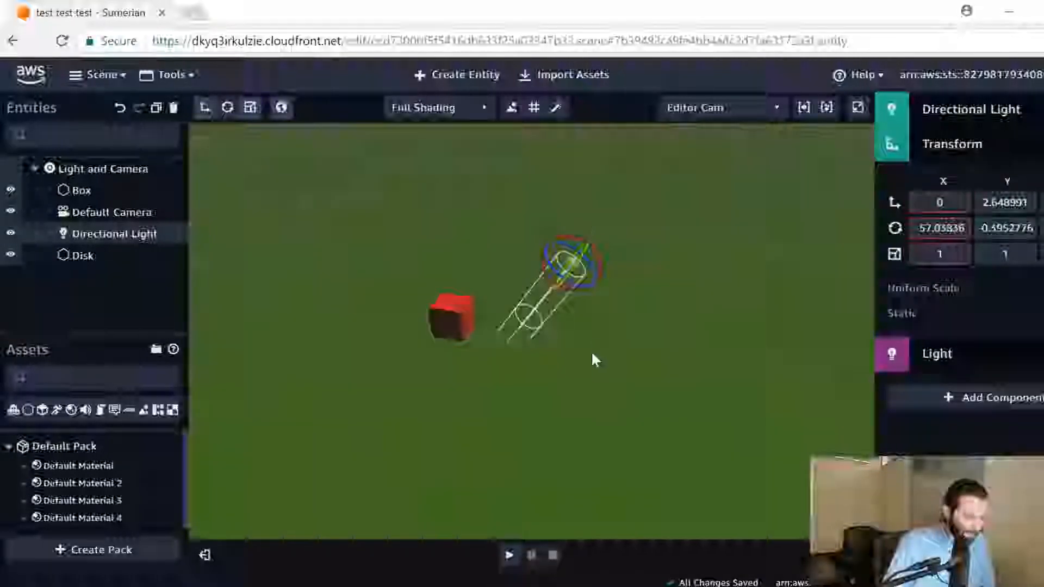
left_click_drag(595, 359, 580, 276)
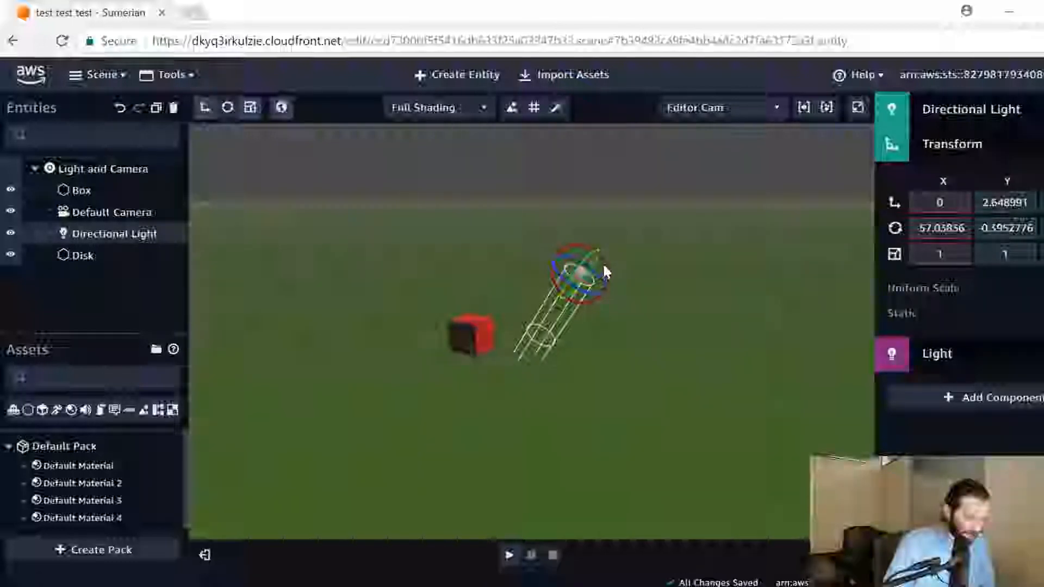
left_click_drag(604, 265, 579, 279)
right_click_drag(668, 344, 794, 338)
left_click(963, 154)
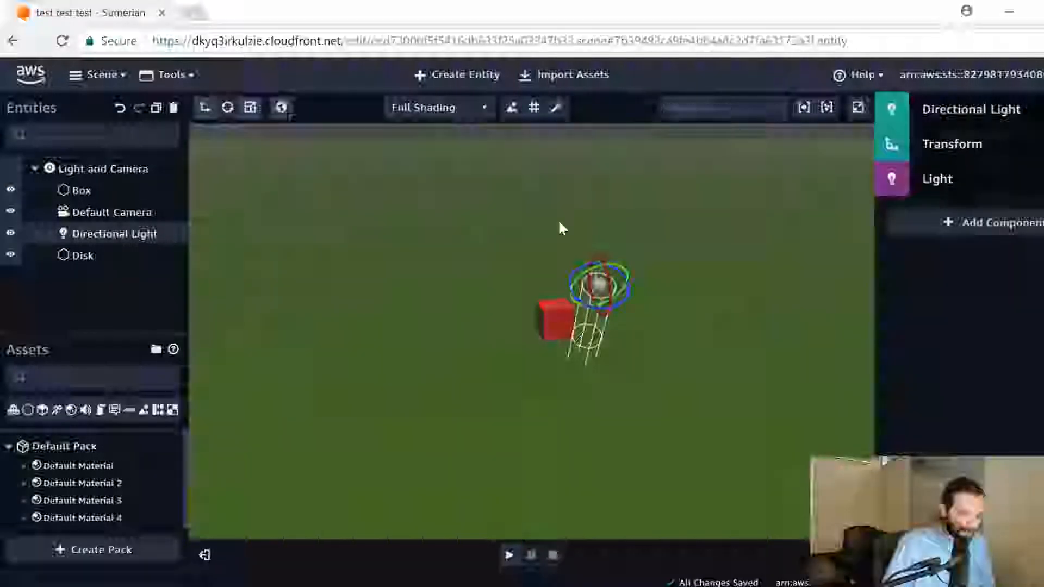
Step: Try a red colour, hex cd0909, on the directional light and view its effect on the box and ground
right_click_drag(630, 399, 669, 395)
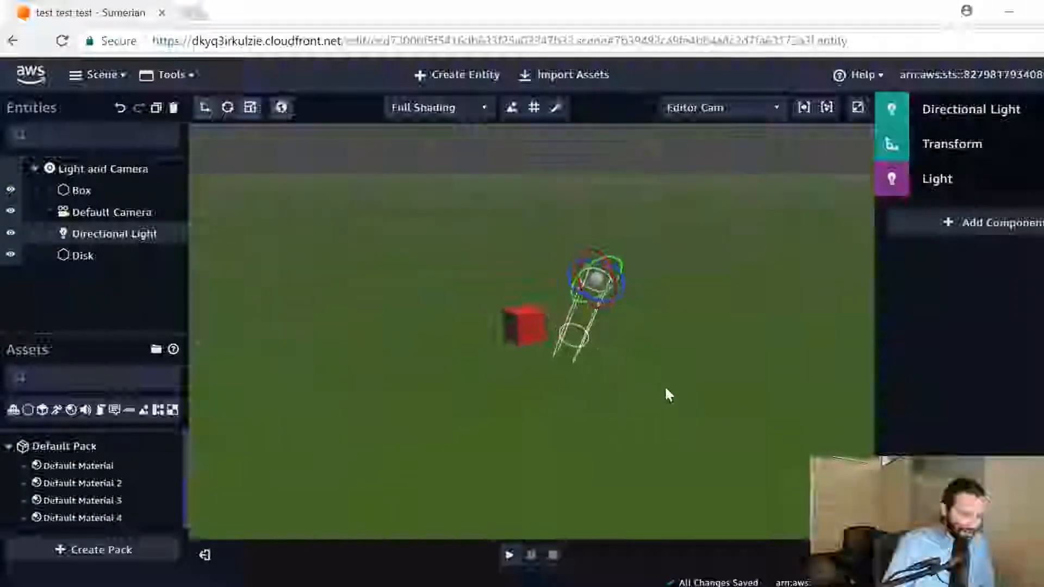
left_click(949, 182)
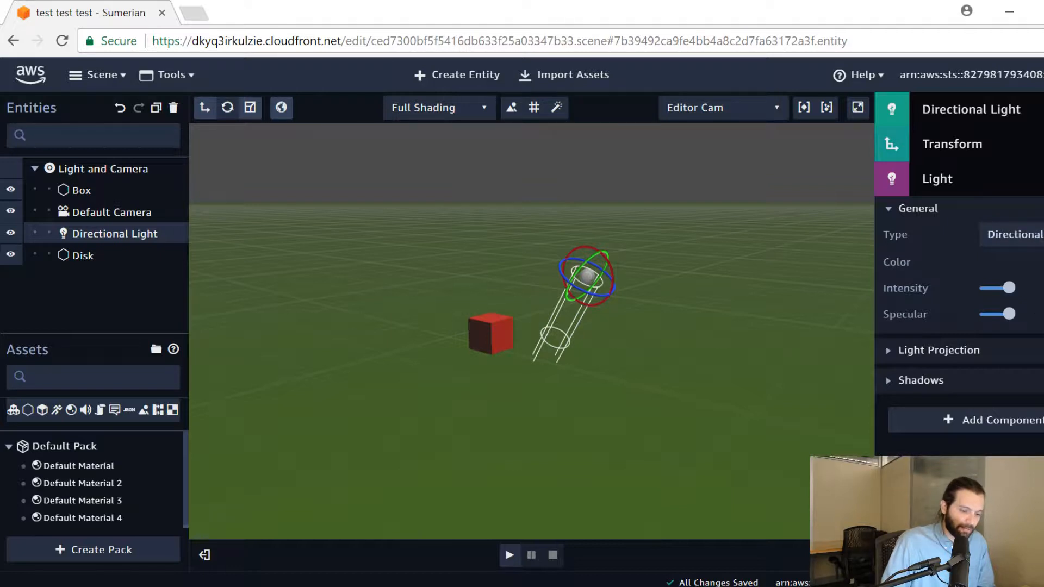
left_click(974, 261)
left_click(998, 194)
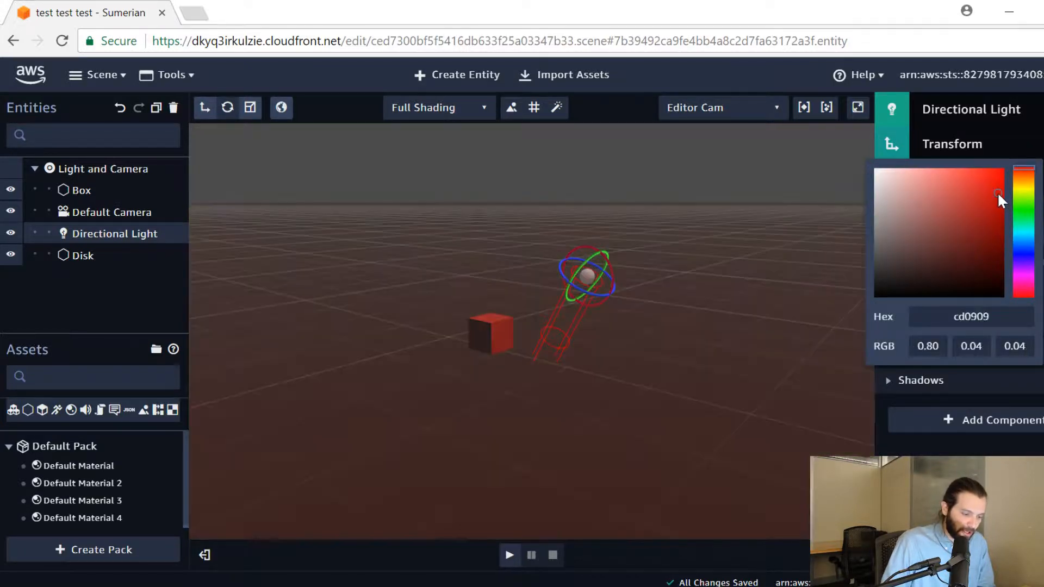
left_click(715, 385)
right_click_drag(715, 385, 783, 348)
Step: Set the directional light's colour to near-white, hex fcfbfb
left_click(1042, 260)
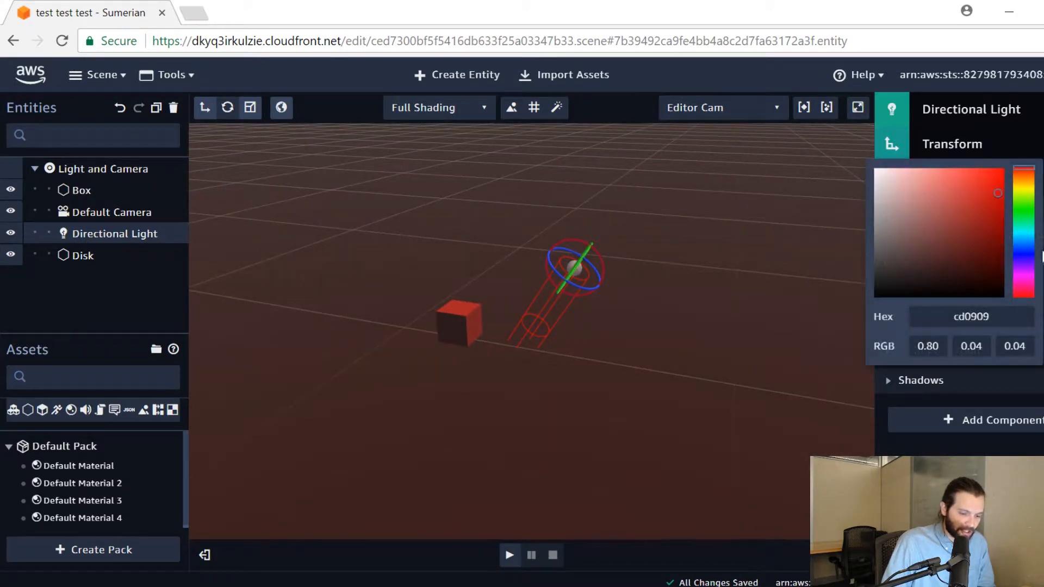
left_click(875, 170)
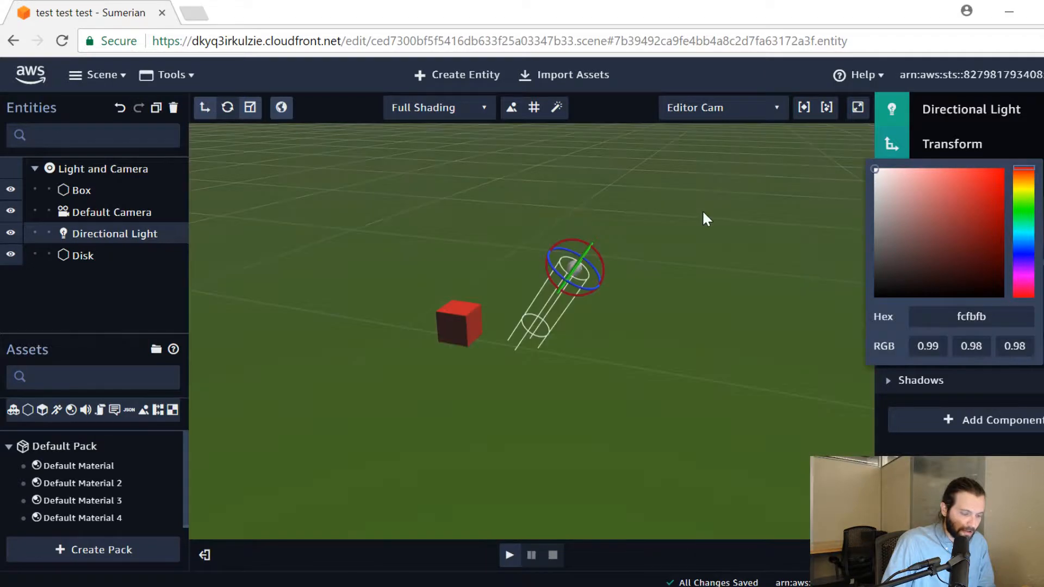
left_click(709, 300)
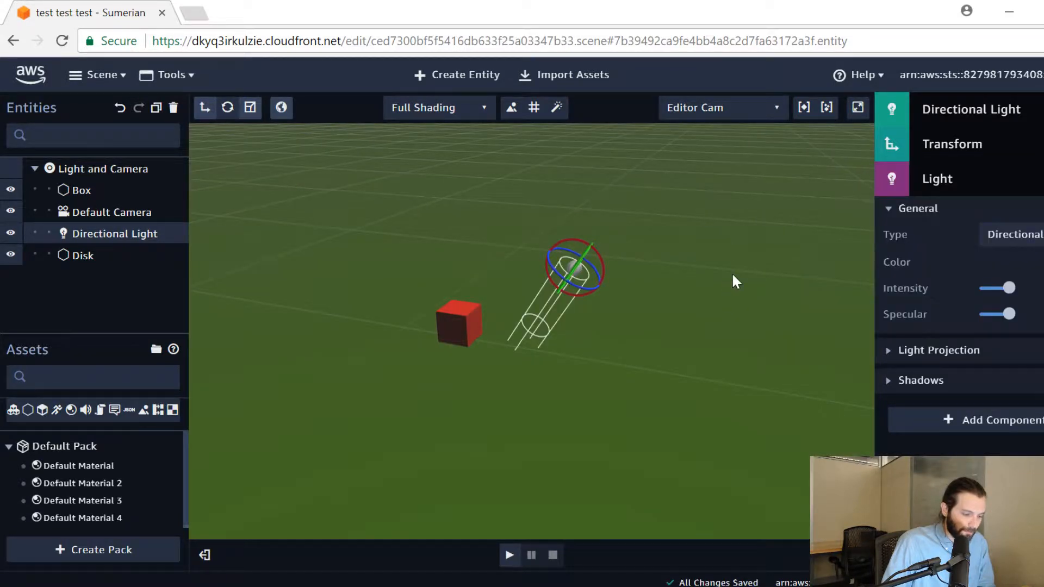
left_click_drag(733, 278, 702, 267)
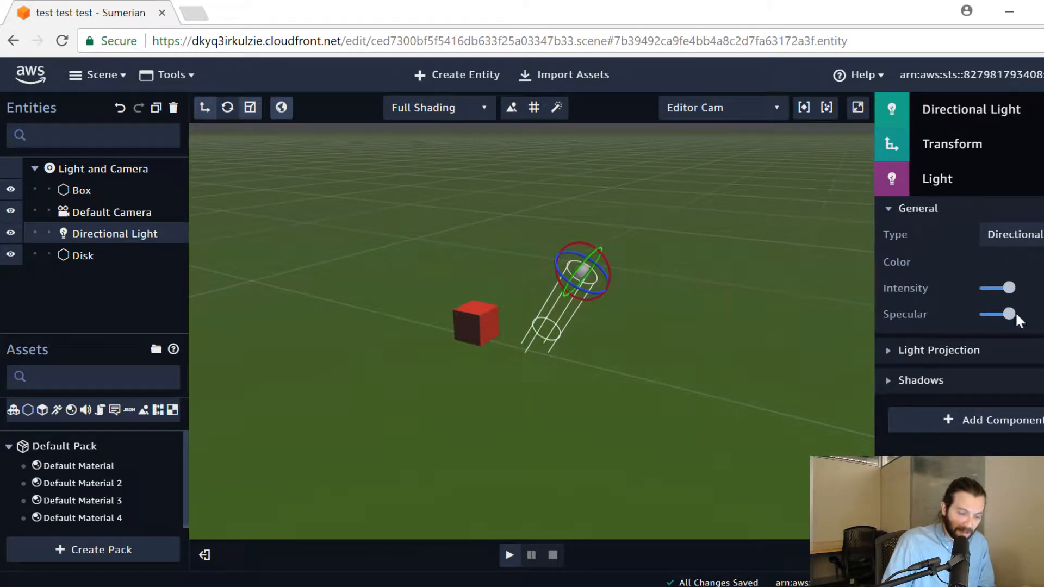
Step: Try raising the directional light's intensity slightly and its specular strongly, viewing the highlight on the ground from above
mouse_move(1009, 290)
left_mouse_down()
mouse_move(985, 290)
mouse_move(1039, 288)
mouse_move(1014, 293)
left_mouse_up()
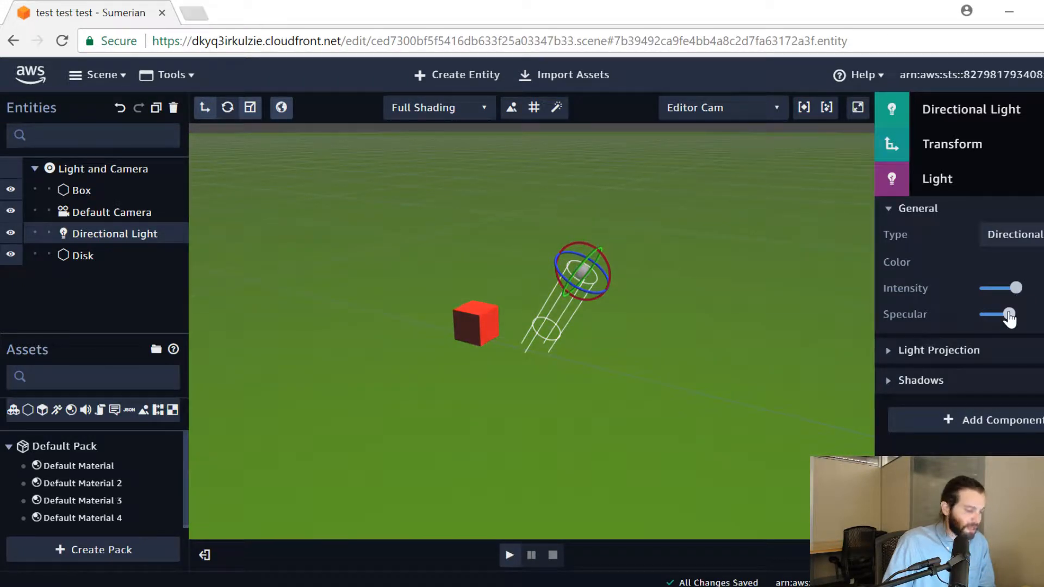
mouse_move(1015, 315)
left_mouse_down()
mouse_move(1032, 315)
mouse_move(999, 316)
mouse_move(1015, 317)
left_mouse_up()
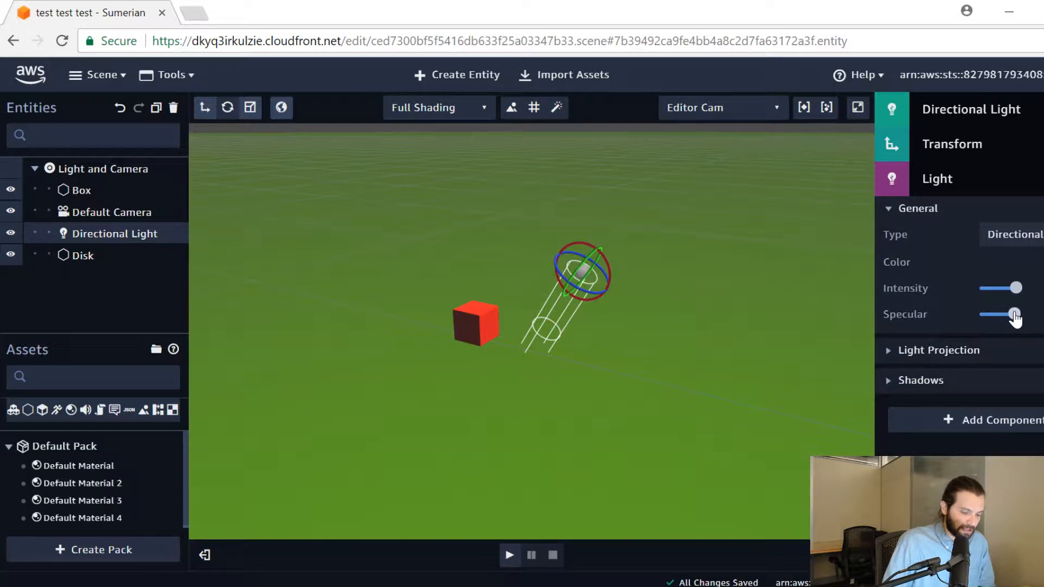
left_click_drag(466, 401, 464, 445)
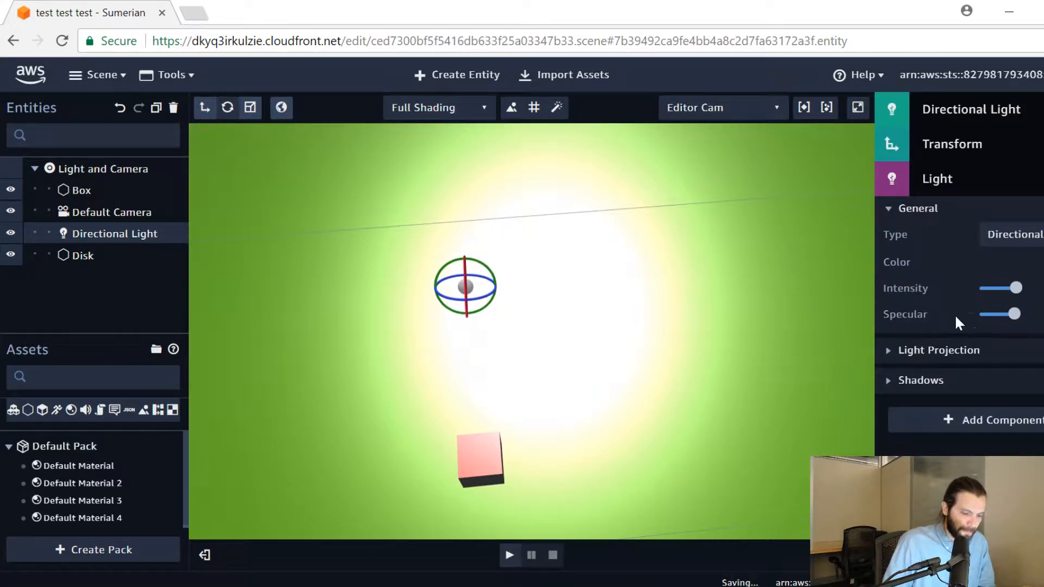
left_click_drag(1015, 315, 1039, 315)
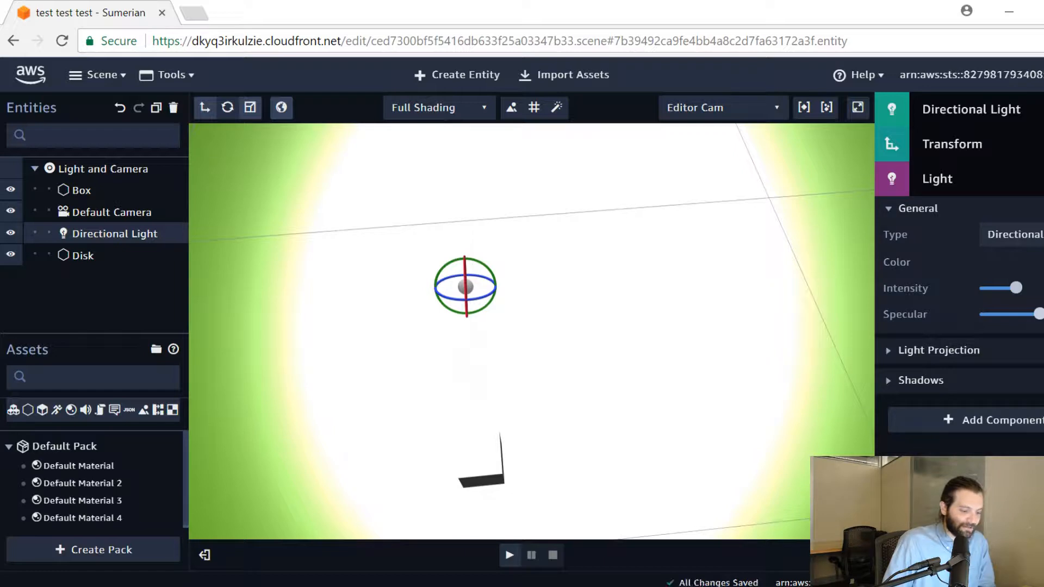
left_click_drag(692, 335, 703, 355)
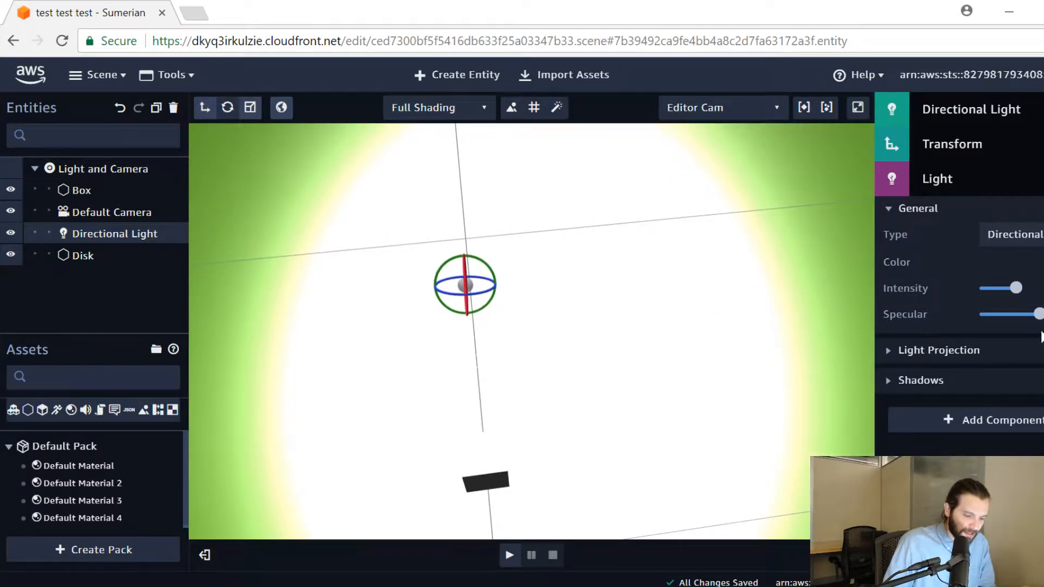
Step: Lower the directional light's intensity to a dim level and bring its specular down to a moderate level
mouse_move(1018, 292)
left_mouse_down()
mouse_move(981, 289)
mouse_move(1002, 298)
left_mouse_up()
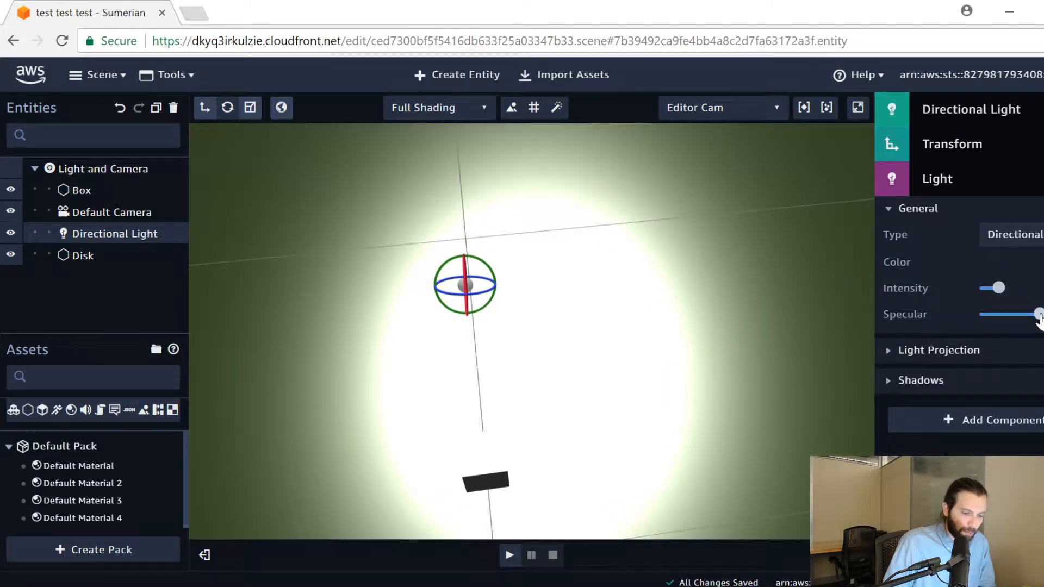
left_click_drag(1039, 320, 1014, 322)
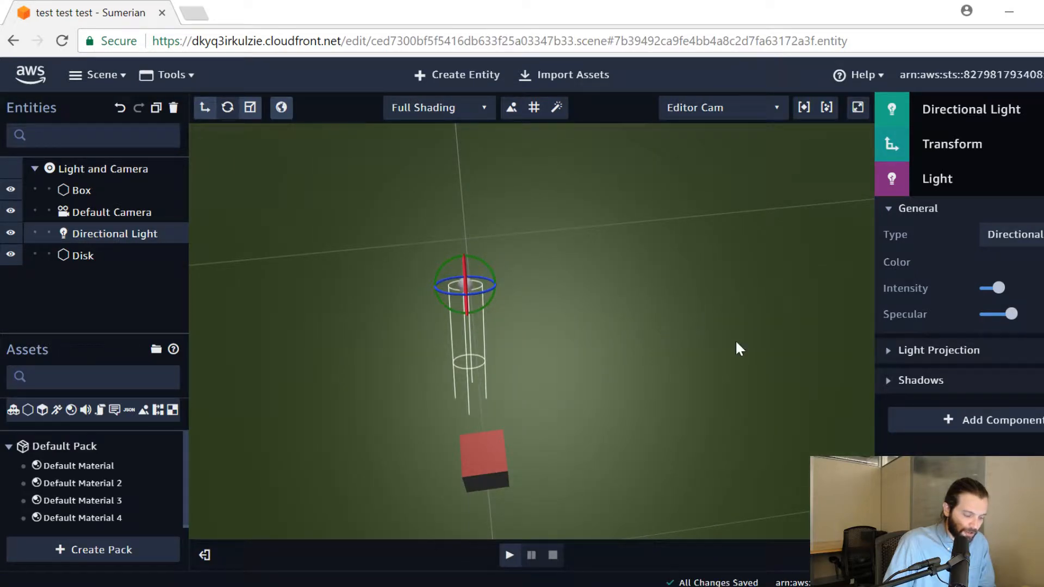
left_click_drag(736, 344, 848, 340)
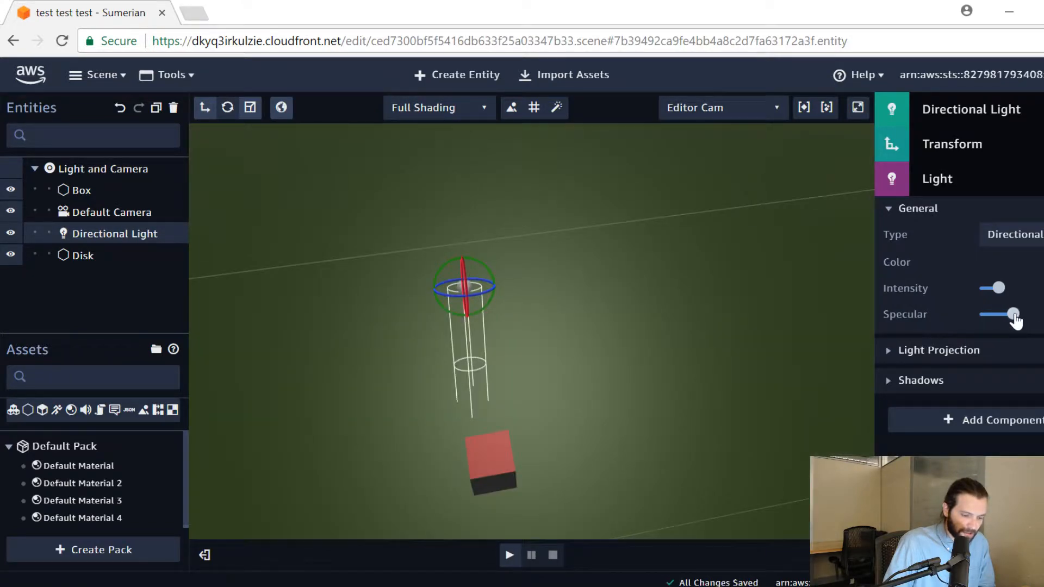
left_click_drag(1014, 316, 1021, 316)
left_click_drag(716, 379, 707, 268)
left_click_drag(717, 327, 907, 339)
Step: Look at the directional light's projection settings and collapse the Light component
left_click(898, 357)
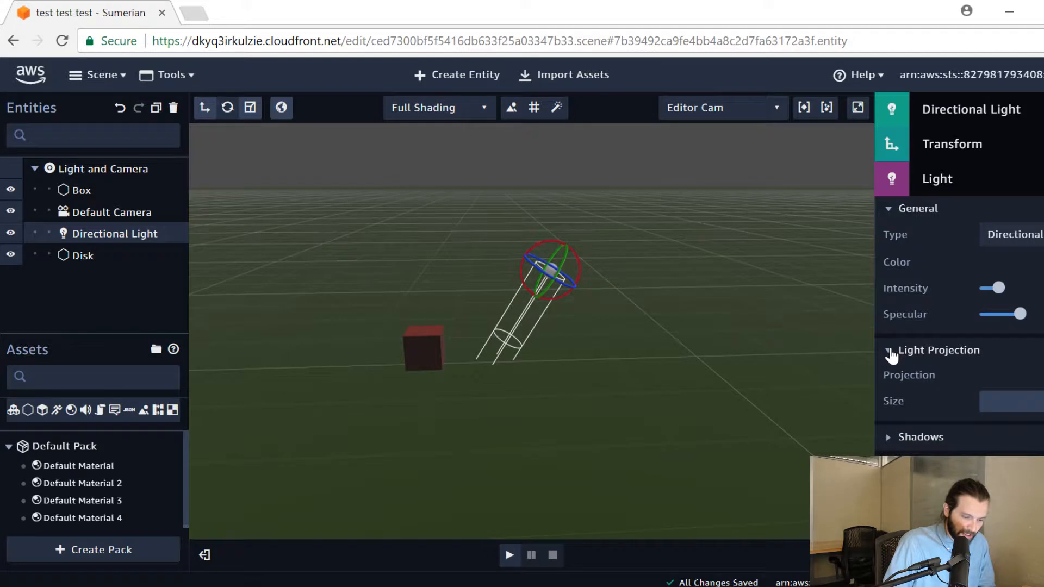
left_click(892, 354)
left_click(890, 213)
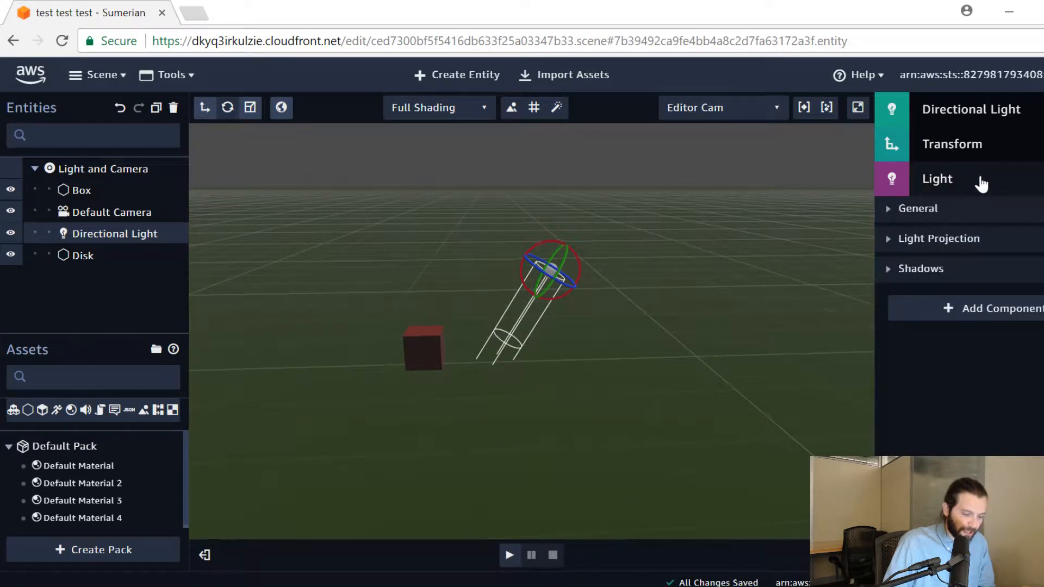
left_click(980, 181)
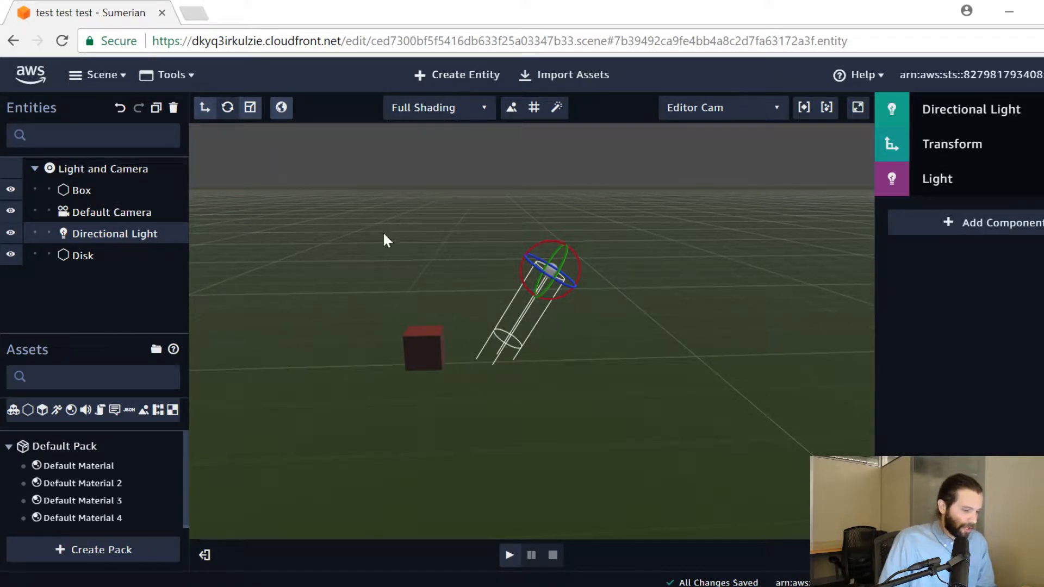
Step: Add a spot light entity to the scene, select it and show its Transform values
left_click_drag(596, 405, 560, 354)
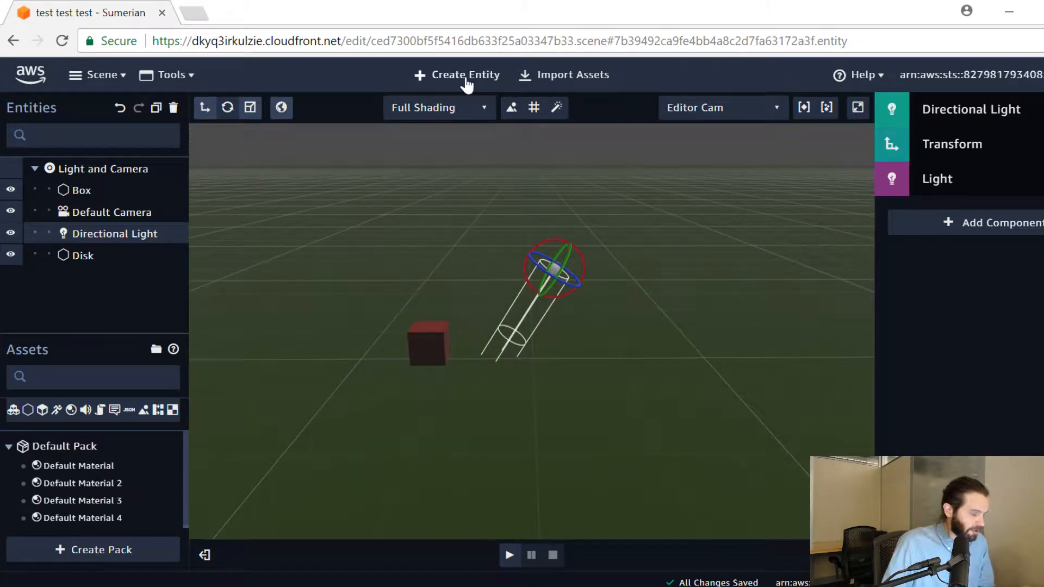
left_click(463, 75)
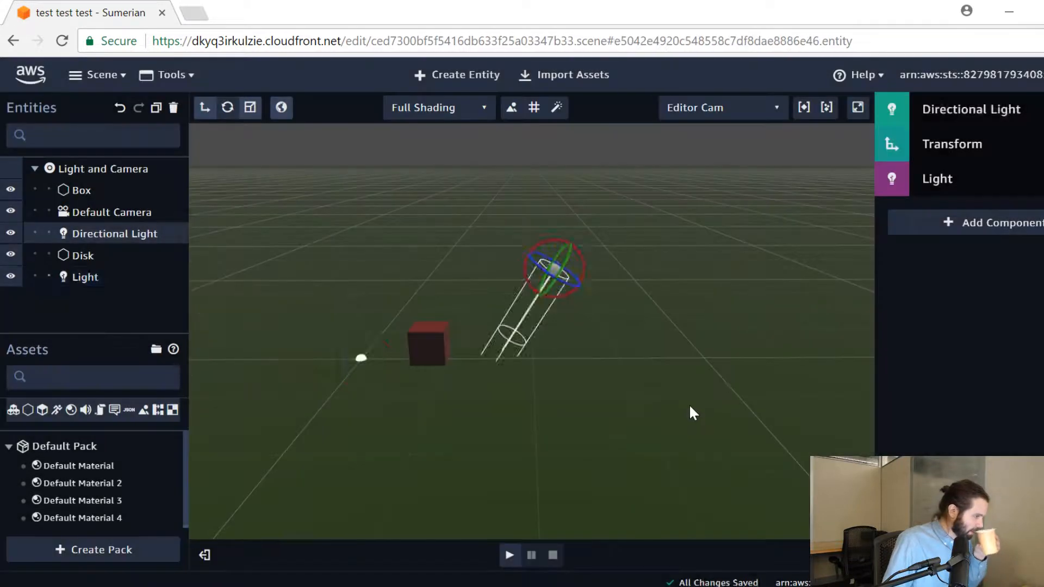
left_click(688, 409)
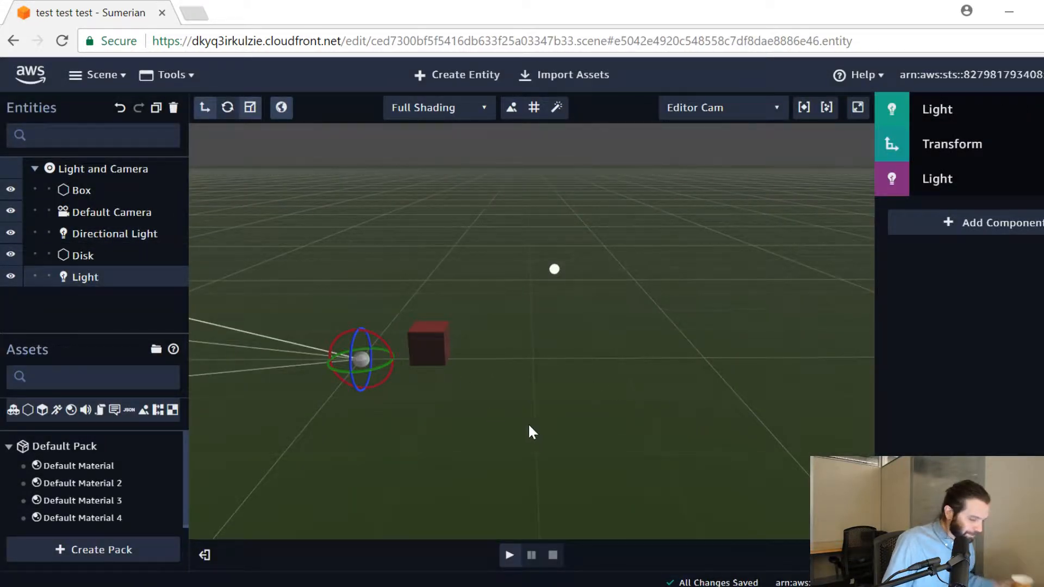
left_click_drag(534, 434, 626, 413)
left_click(953, 157)
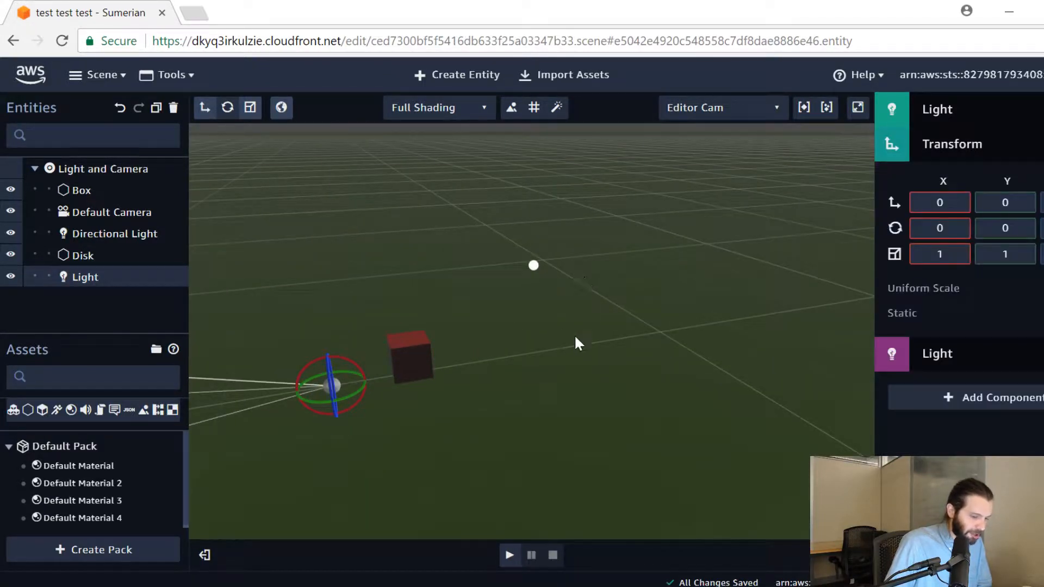
left_click_drag(575, 337, 445, 357)
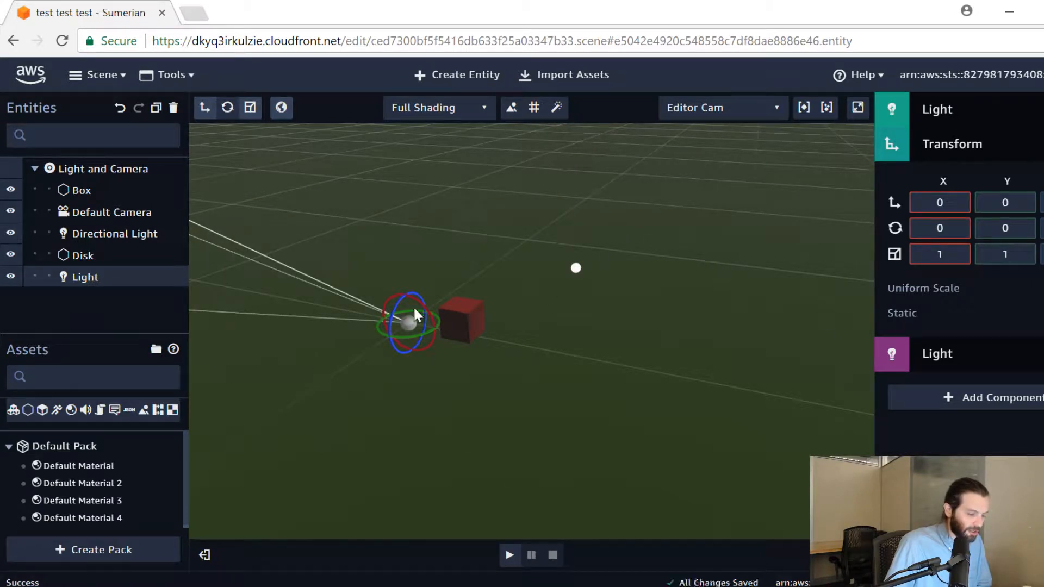
Step: Try rotating the new spot light about its X axis to about -85 degrees, and undo the rotation
left_click_drag(423, 302, 497, 457)
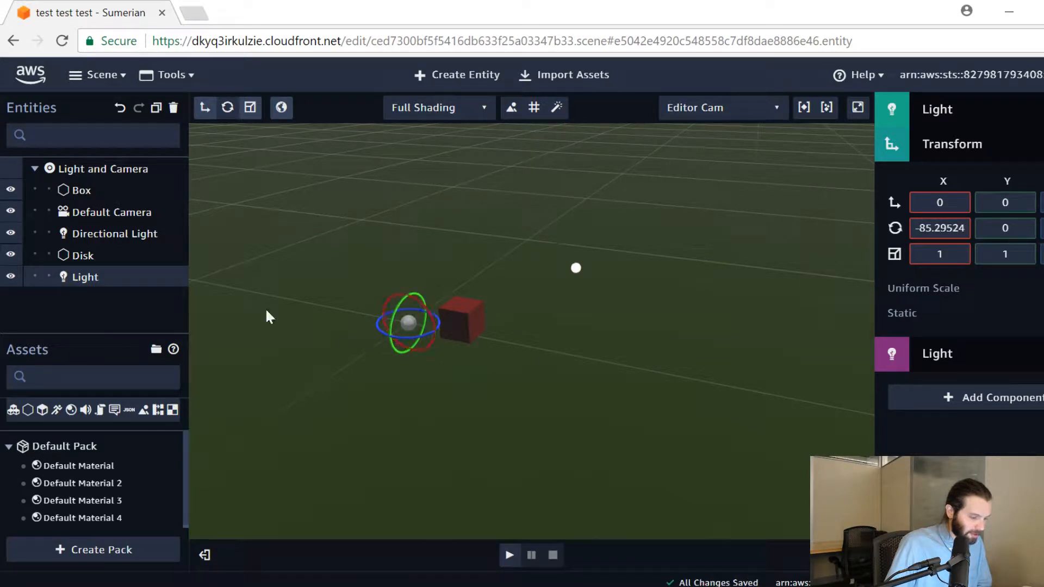
left_click(119, 108)
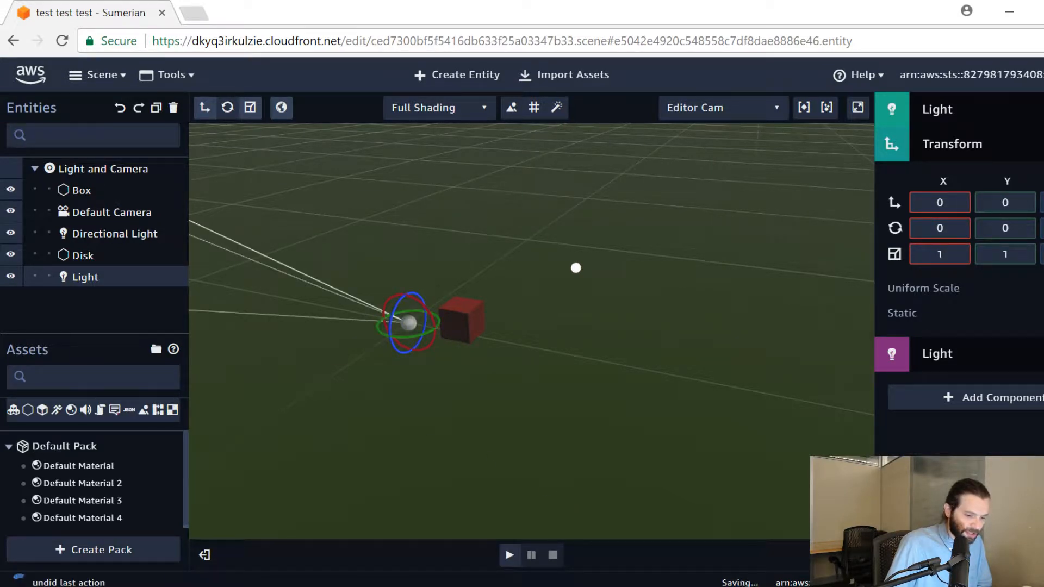
Step: Select the ground disk with the translate tool and move it to a Y position of about 6.16
left_click(208, 109)
left_click(393, 242)
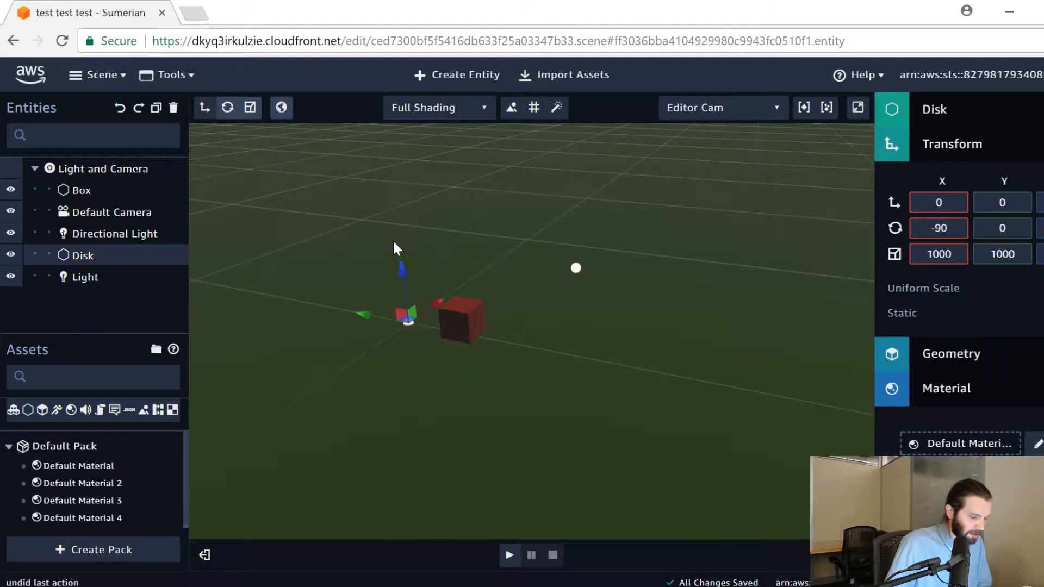
left_click_drag(400, 266, 385, 289)
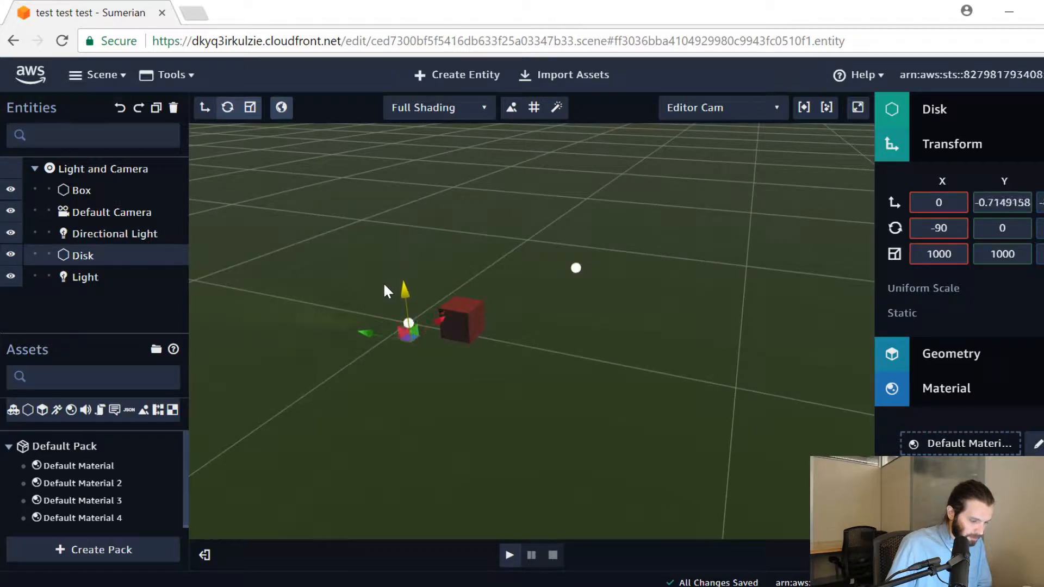
left_click_drag(396, 368, 386, 312)
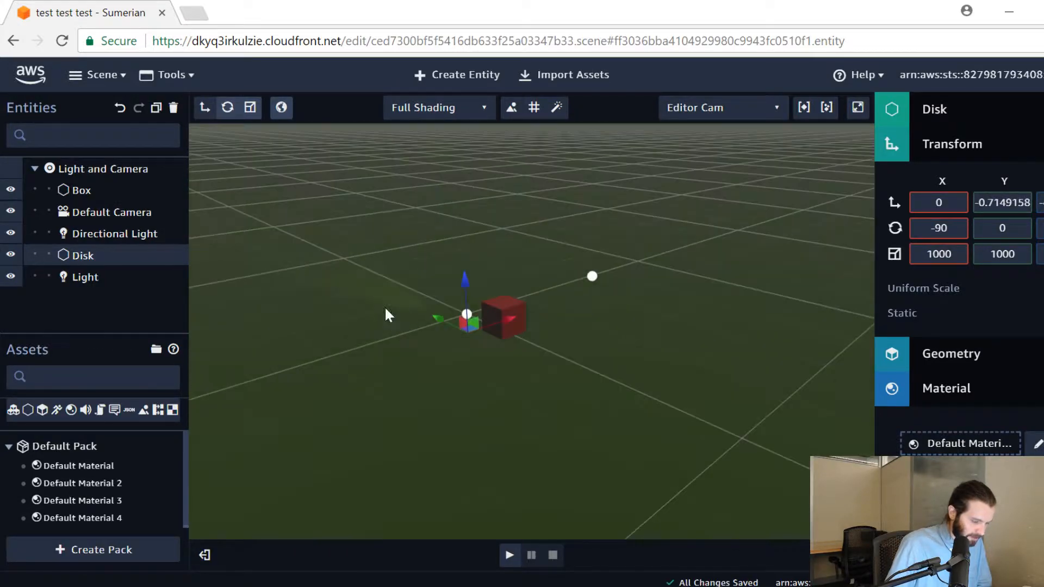
left_click_drag(393, 373, 636, 381)
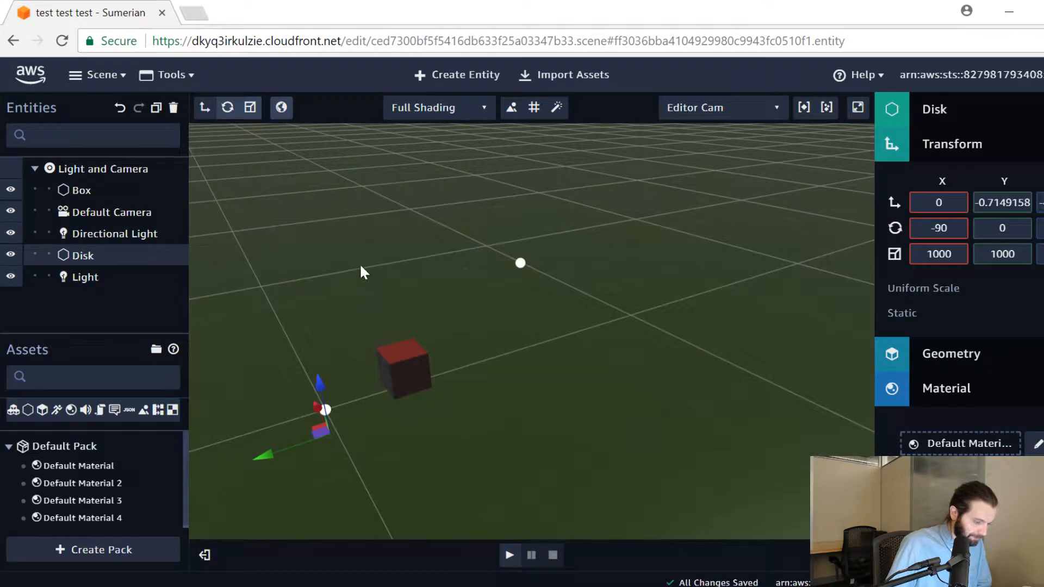
scroll(357, 272, "down", 2)
scroll(354, 272, "down", 3)
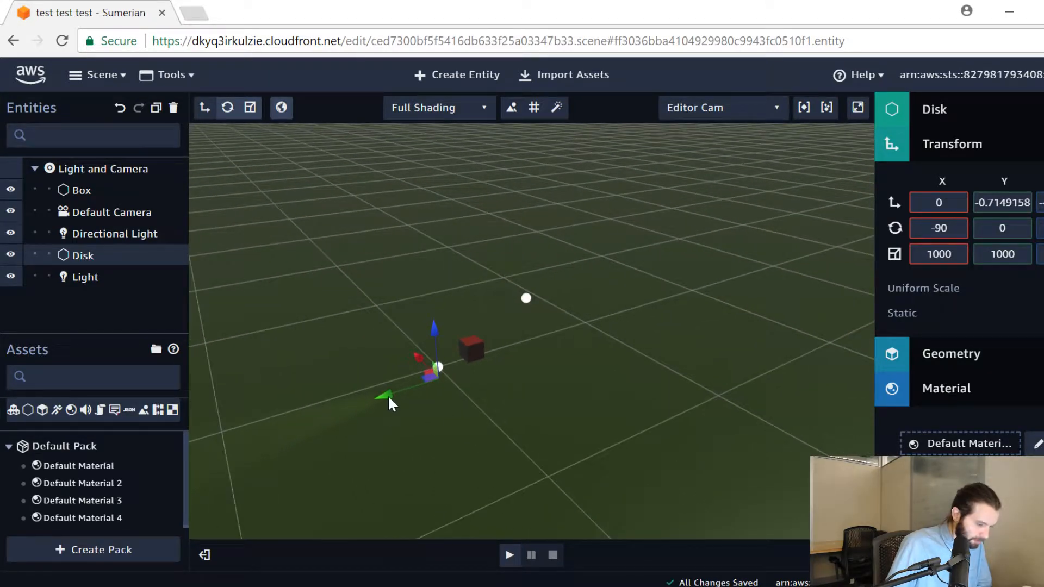
left_click_drag(436, 318, 382, 362)
mouse_move(319, 303)
left_mouse_down()
mouse_move(334, 239)
mouse_move(312, 318)
left_mouse_up()
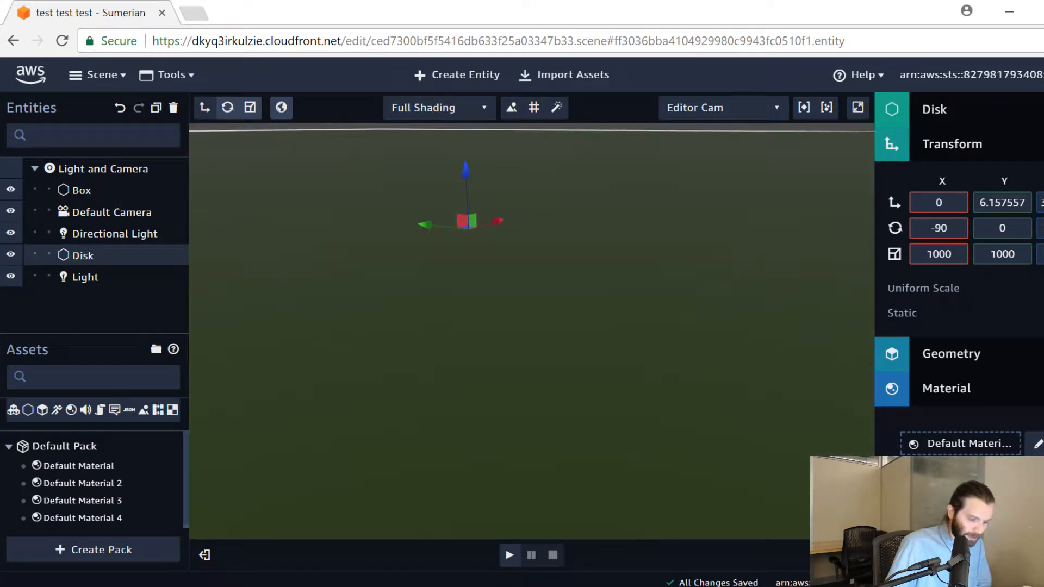
Step: Rotate the ground disk about its X axis to about -92.57 degrees
left_click(228, 107)
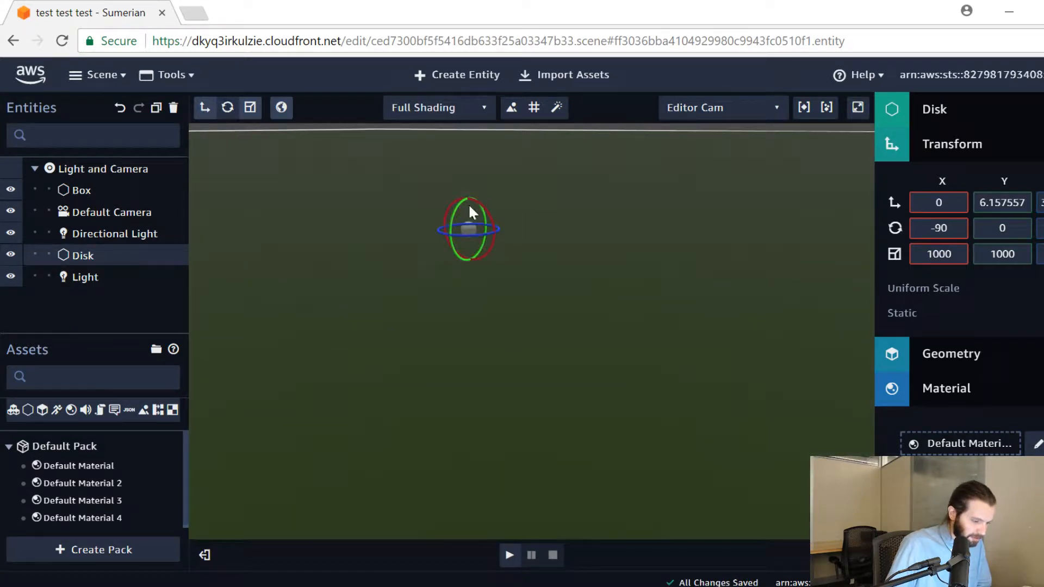
mouse_move(480, 205)
left_mouse_down()
mouse_move(443, 207)
mouse_move(596, 306)
mouse_move(475, 204)
left_mouse_up()
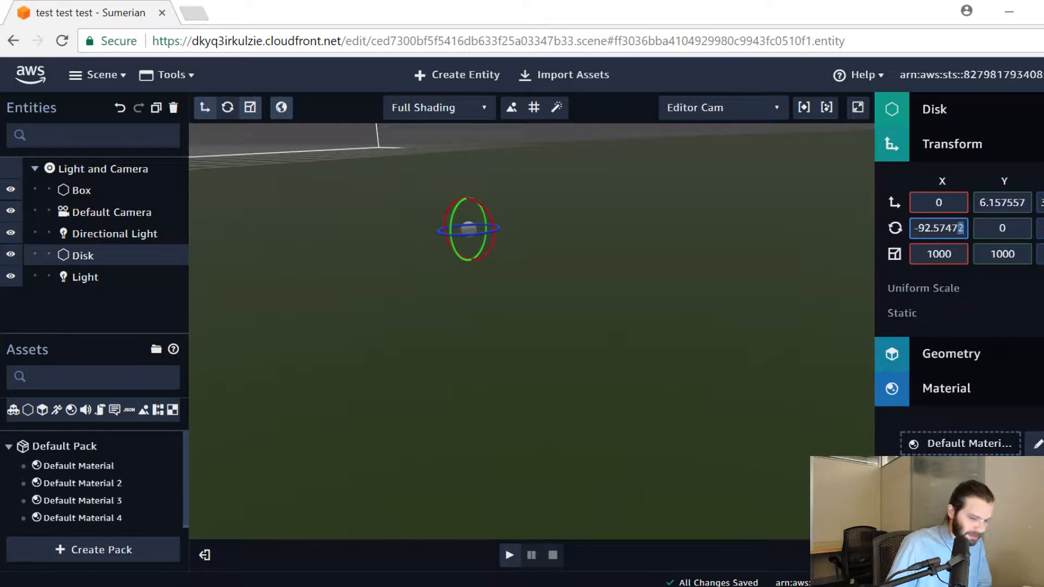
Step: Try stepping the disk's X rotation by single degrees up to -88.57472 and back down to -92.57472
key("Up")
key("Up")
key("Up")
key("Up")
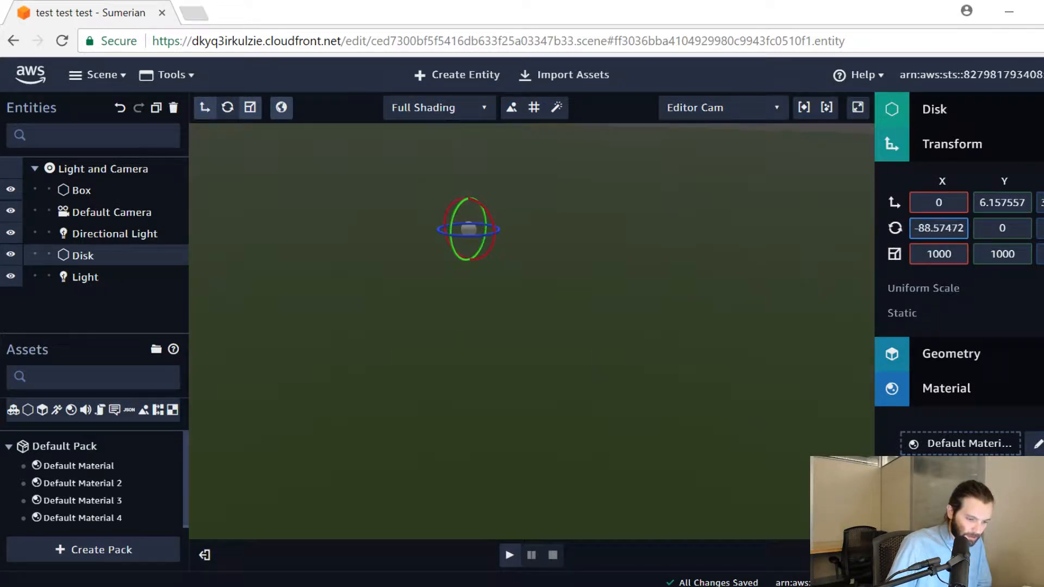
key("Down")
key("Down")
key("Down")
key("Down")
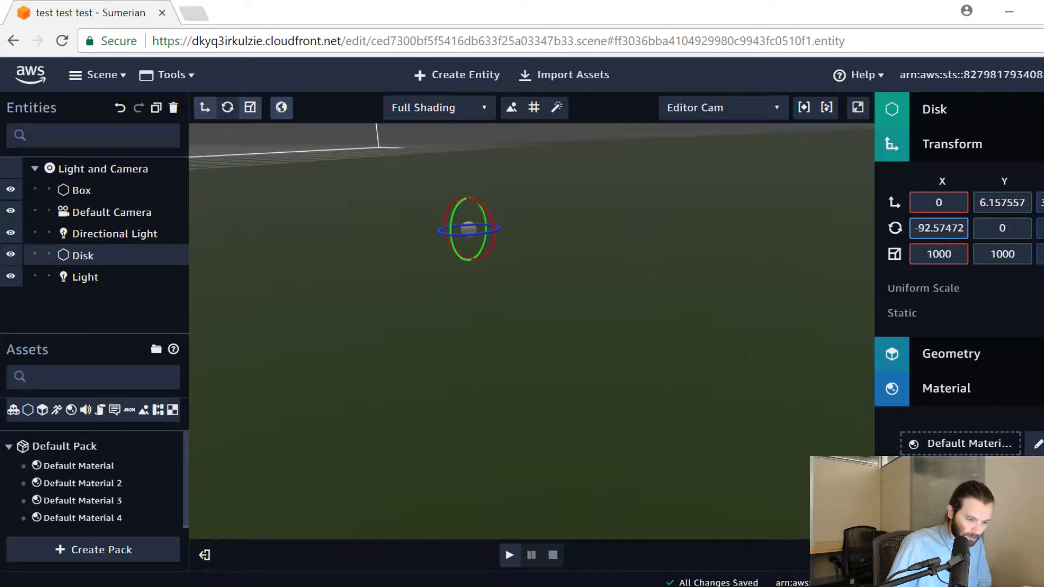
Step: Set the ground disk's X rotation to -90 and its Y position to 0
key("ctrl+a")
key("BackSpace")
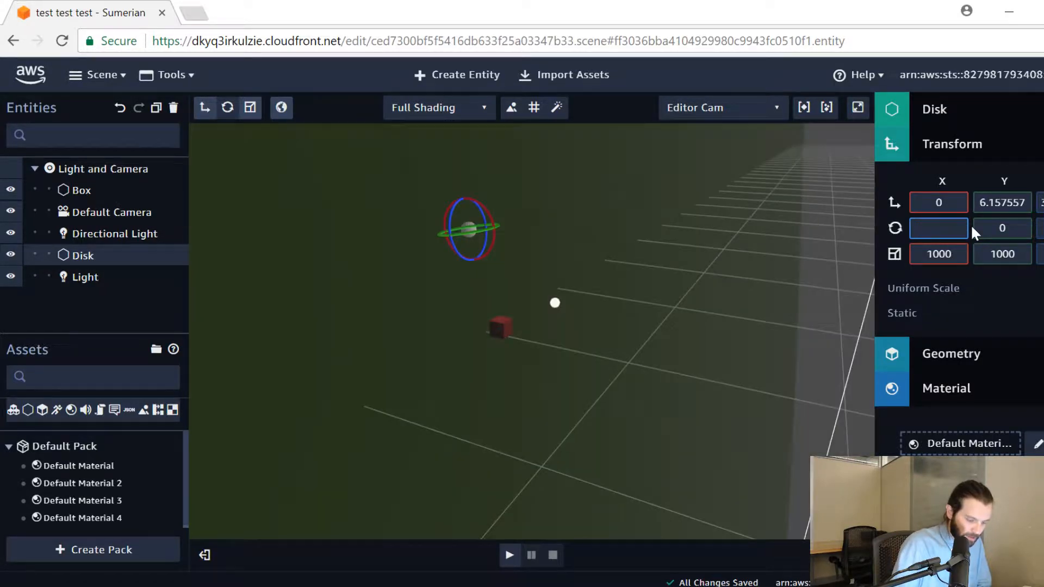
type("-90")
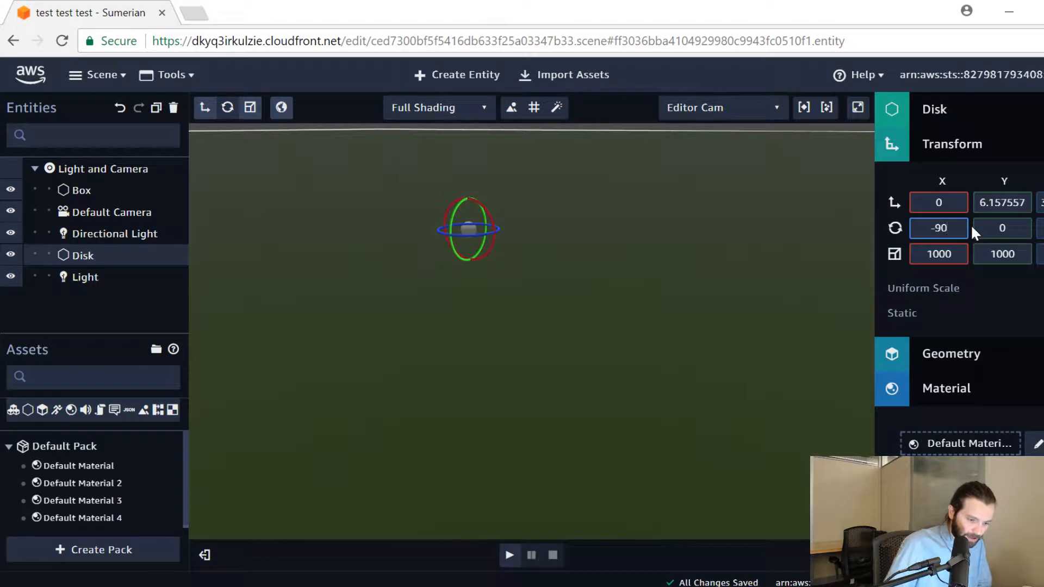
left_click(980, 203)
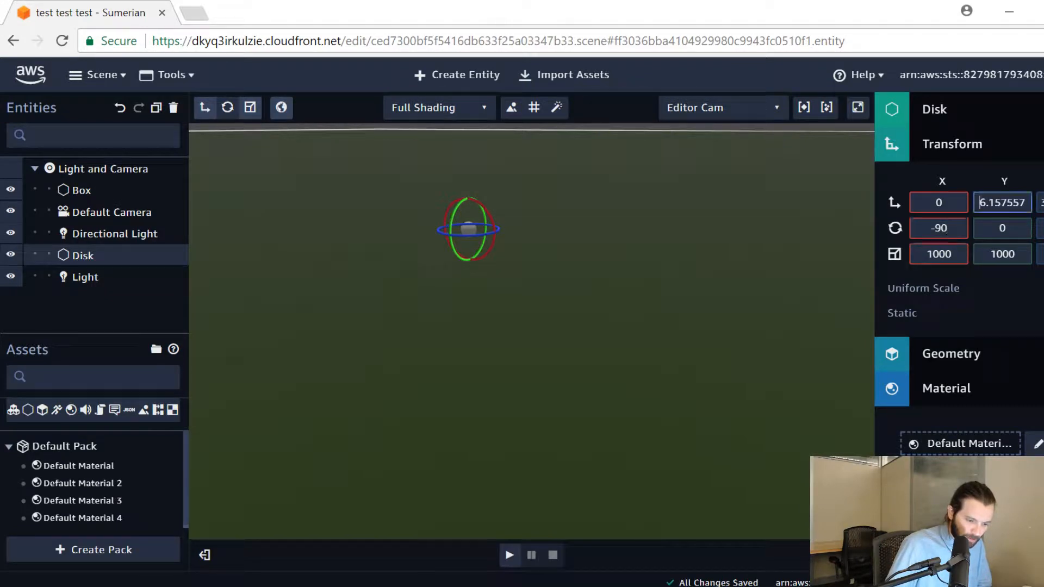
type("0")
key("Tab")
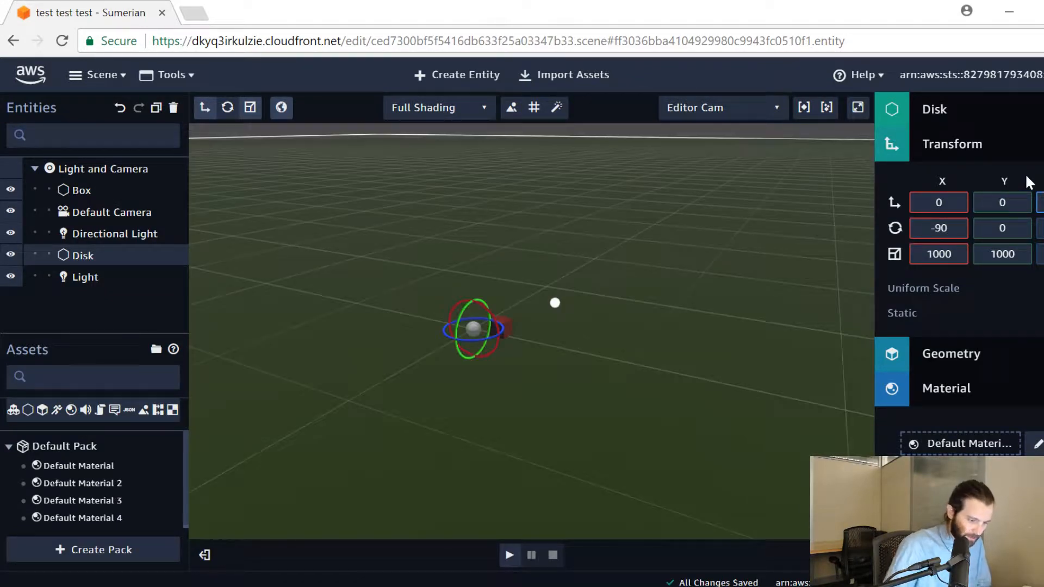
Step: Rename the new light entity to Spot Light
left_click(83, 278)
right_click_drag(450, 429, 491, 427)
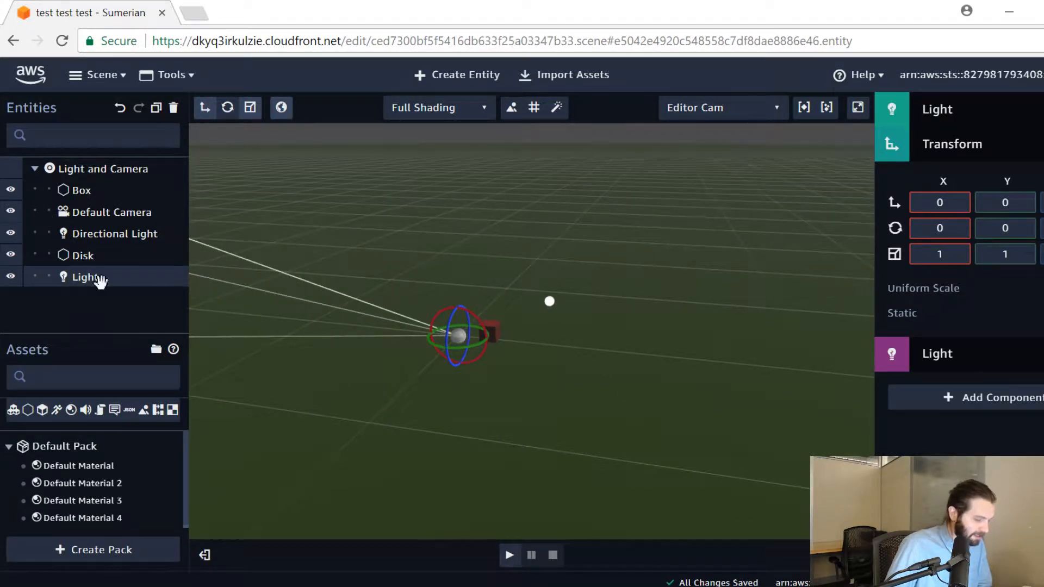
left_click(968, 110)
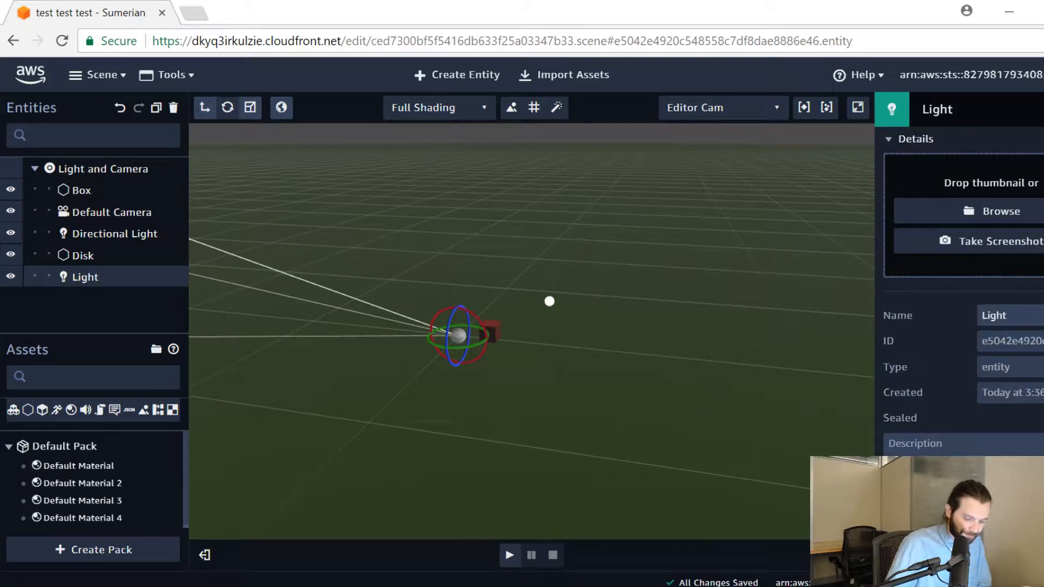
type("Spot")
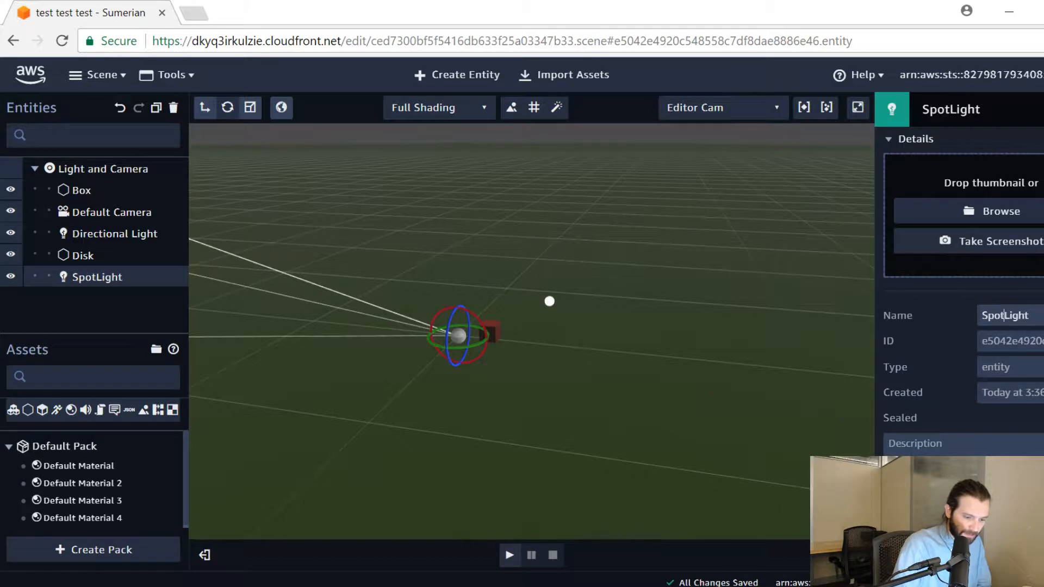
left_click(978, 111)
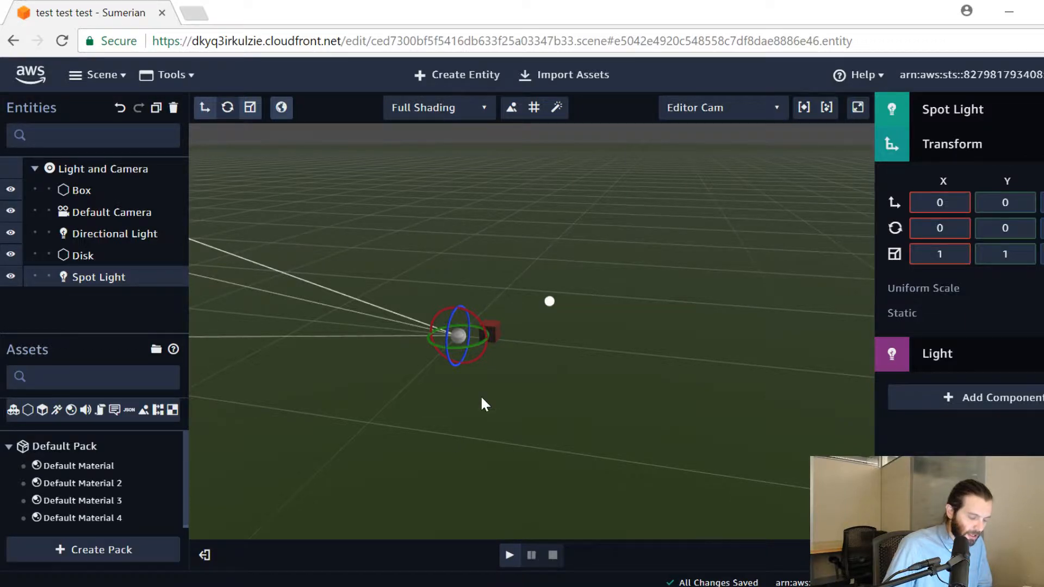
Step: Move the spot light straight up to a Y position of about 7.92
left_click_drag(480, 395, 530, 414)
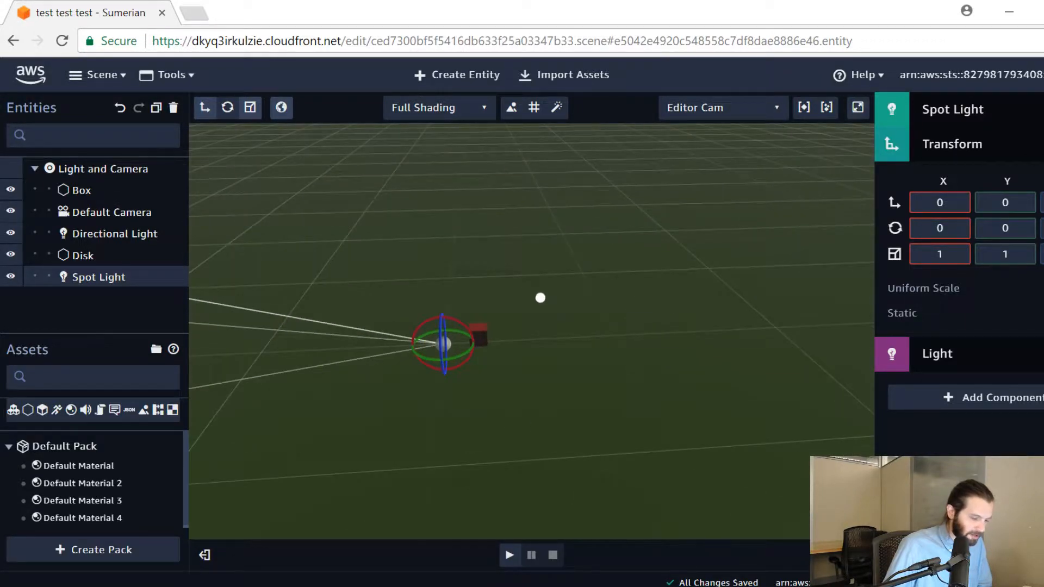
left_click(206, 108)
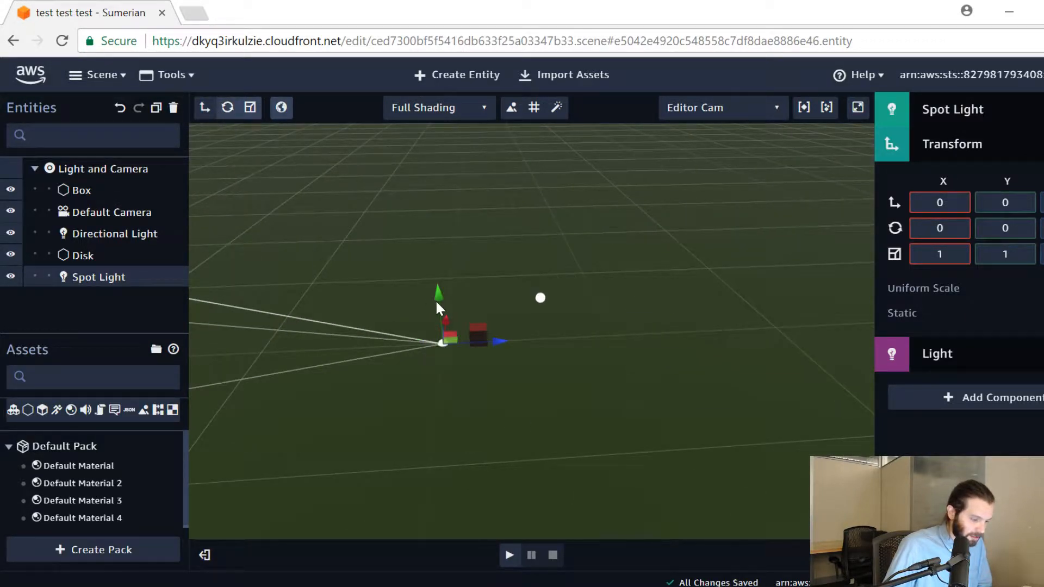
left_click_drag(437, 303, 422, 140)
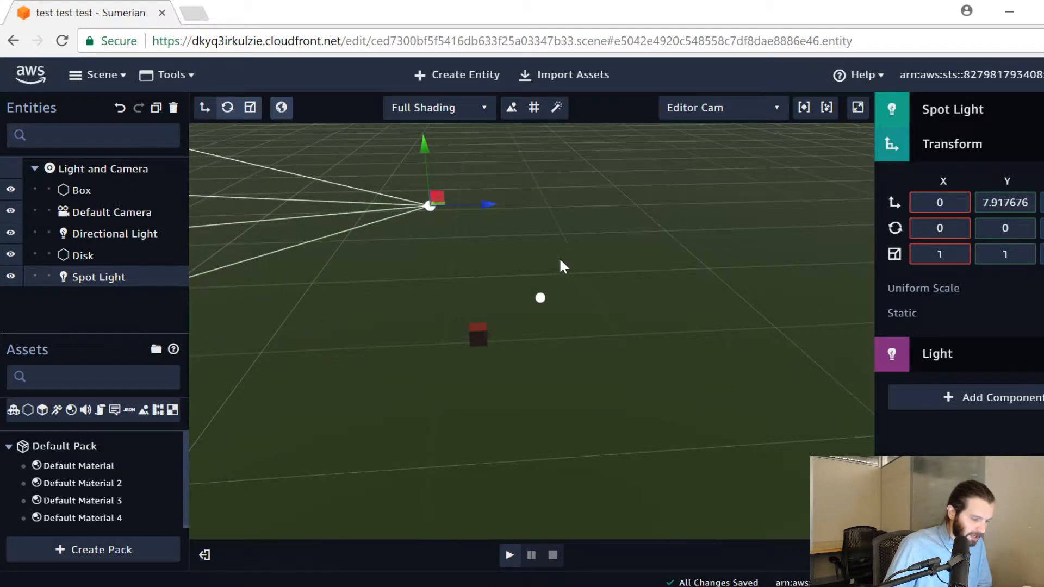
Step: Rotate the spot light about its X axis so that its cone points down at the red box
left_click_drag(562, 265, 593, 197)
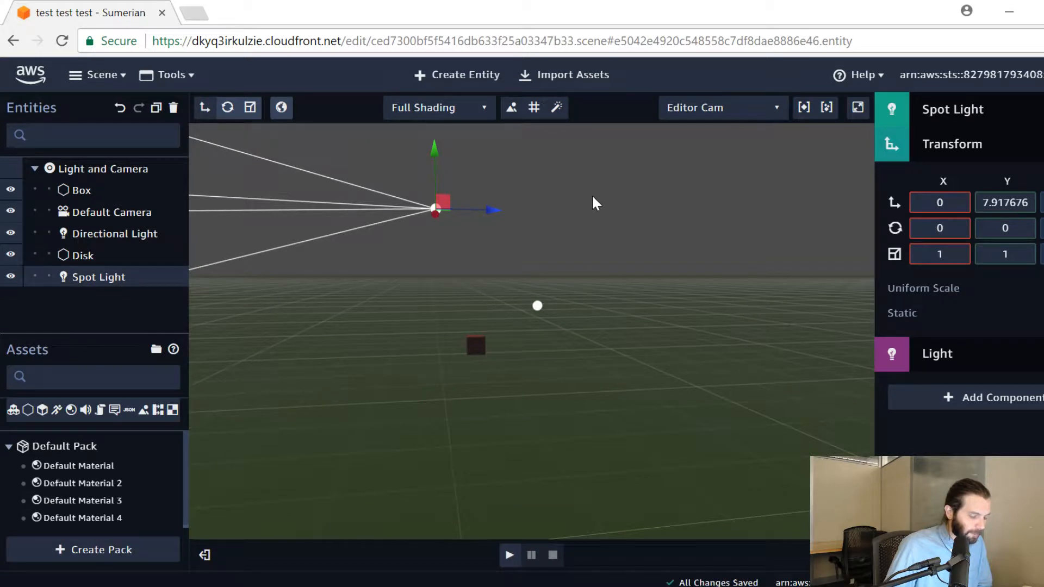
left_click_drag(688, 334, 338, 333)
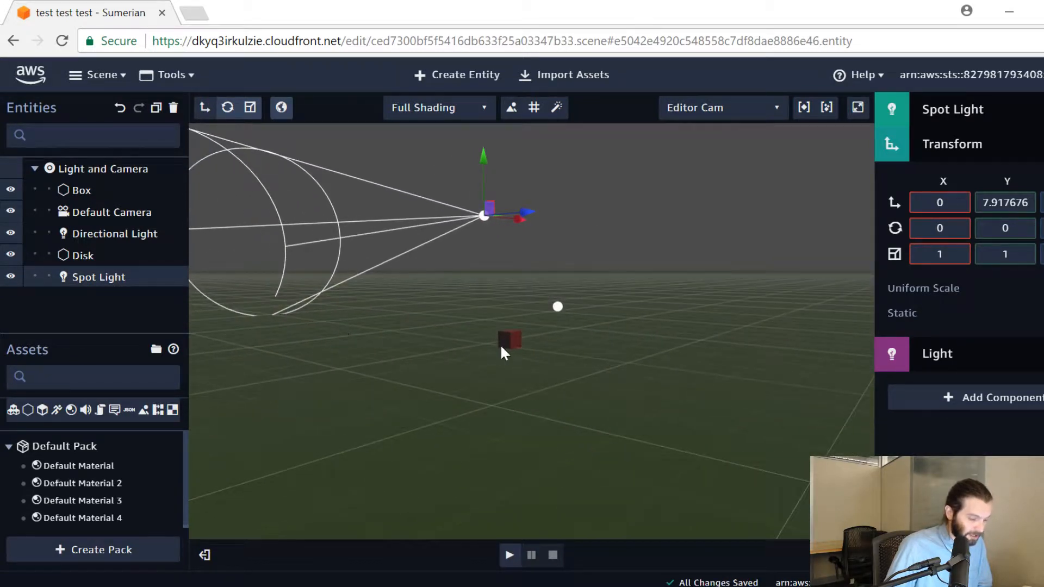
left_click_drag(501, 347, 588, 338)
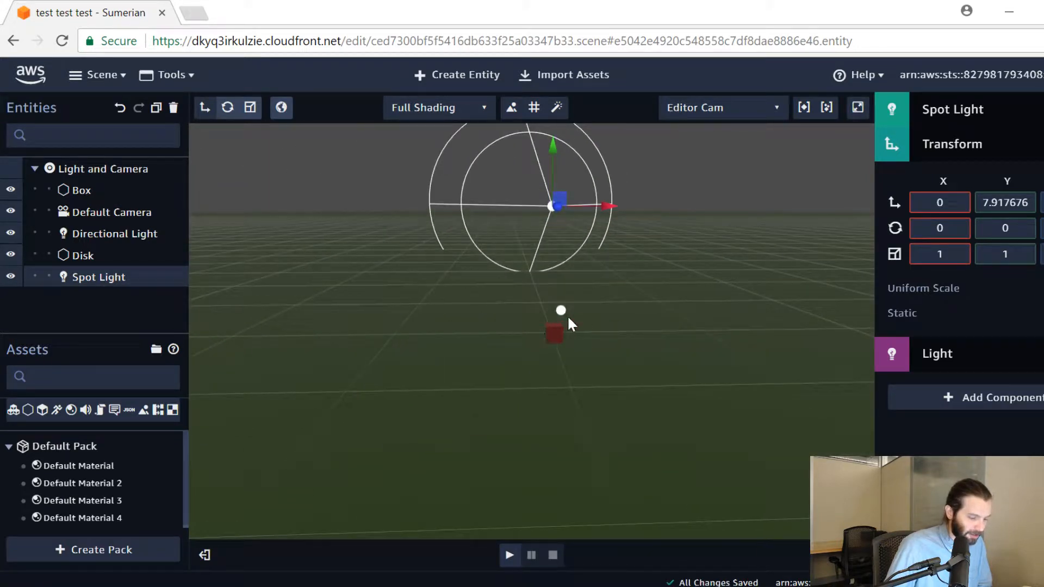
left_click_drag(486, 383, 704, 366)
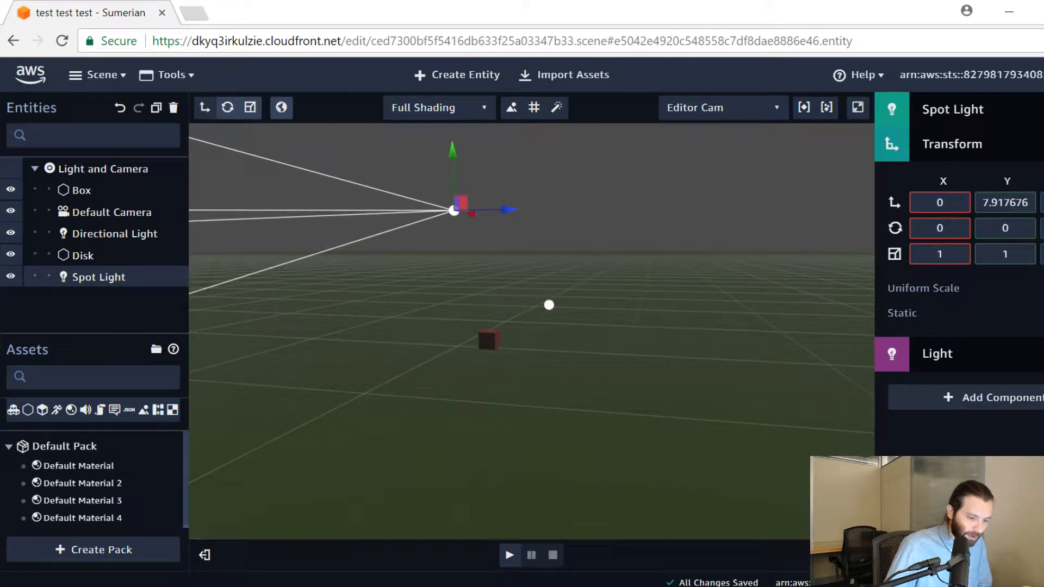
left_click(227, 108)
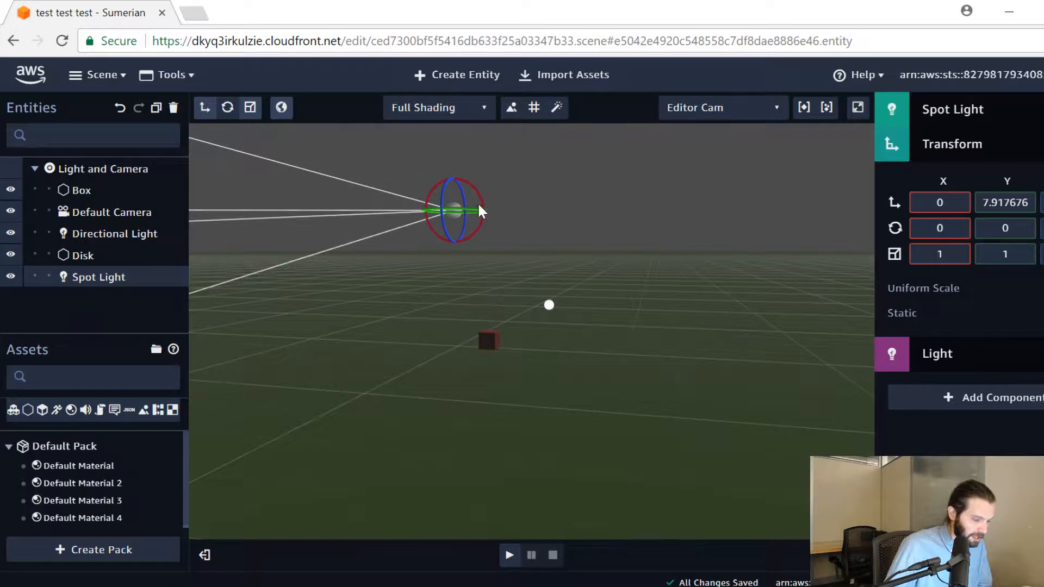
left_click_drag(478, 205, 659, 398)
Step: Hide the directional light so that only the spot light illuminates the scene
left_click(136, 233)
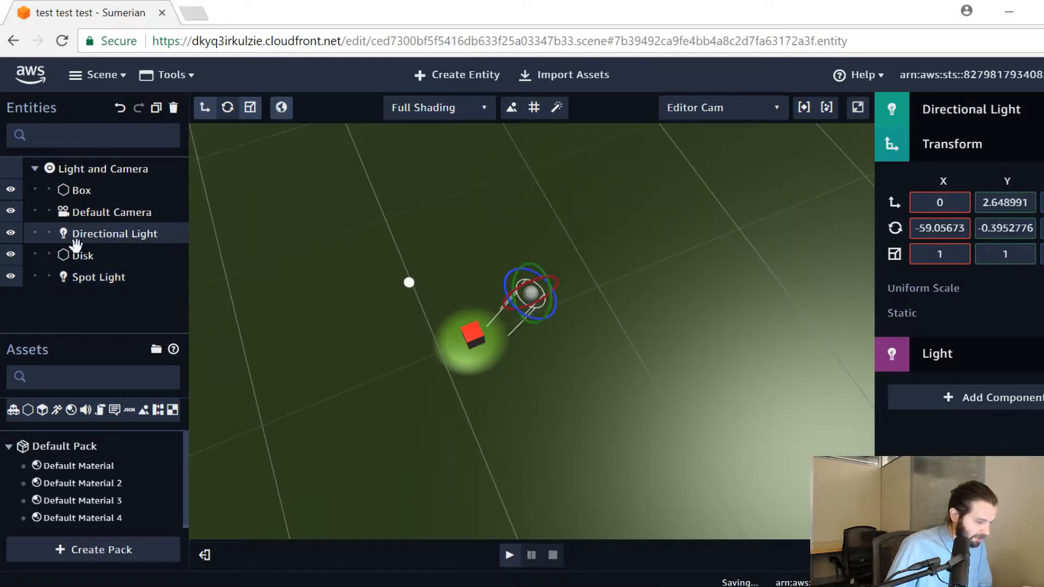
left_click(11, 233)
left_click_drag(682, 349, 601, 371)
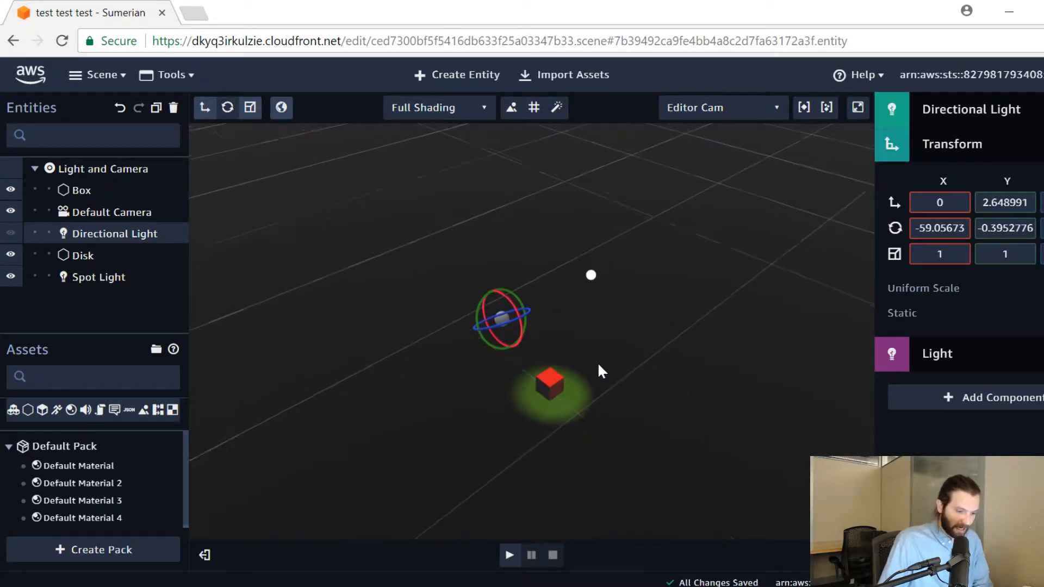
Step: Examine the general light settings of the directional light and the spot light, including the available light types
left_click(960, 146)
left_click(956, 187)
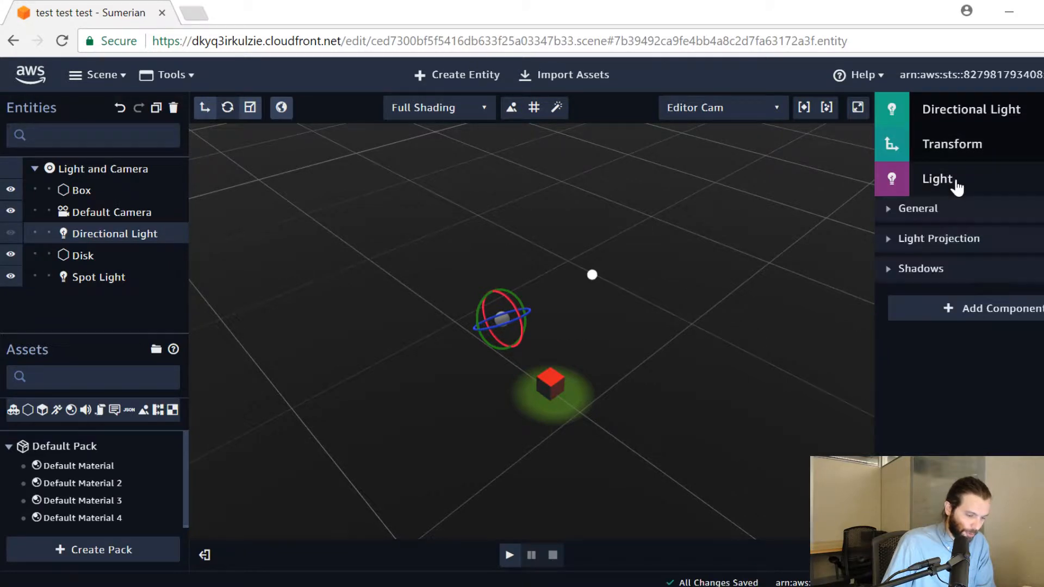
left_click(888, 212)
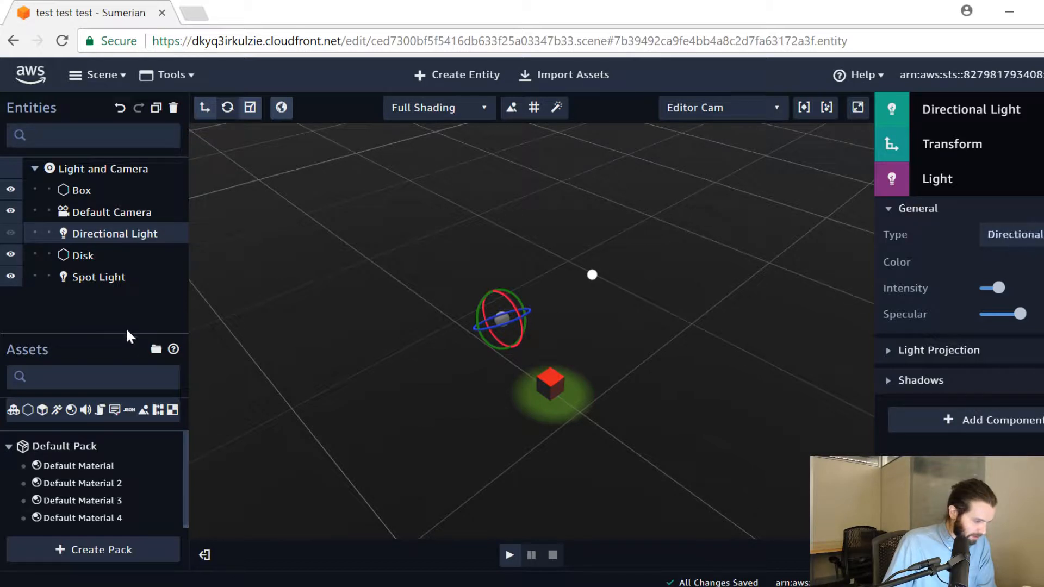
left_click(103, 283)
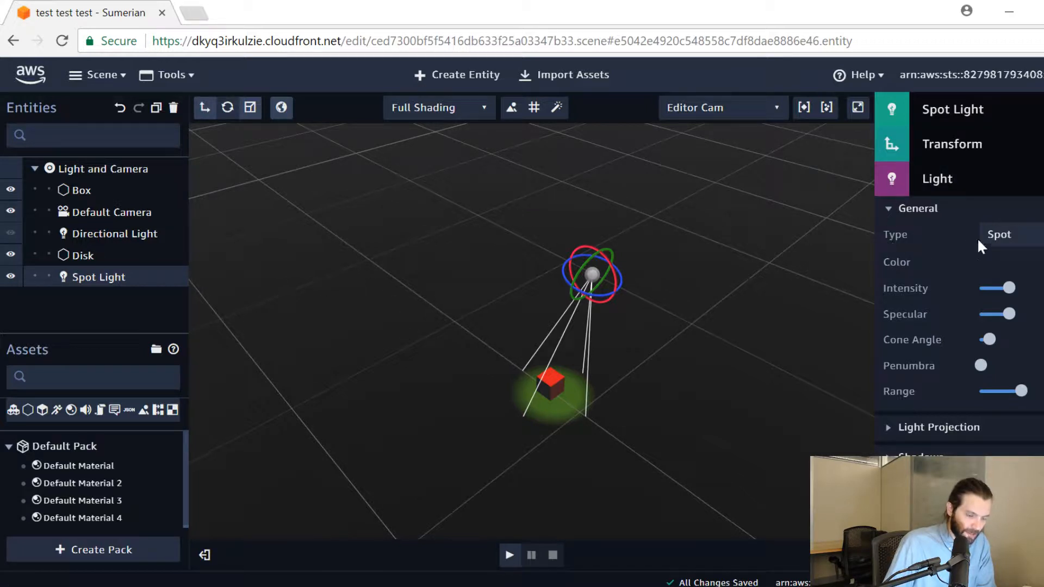
left_click(1002, 242)
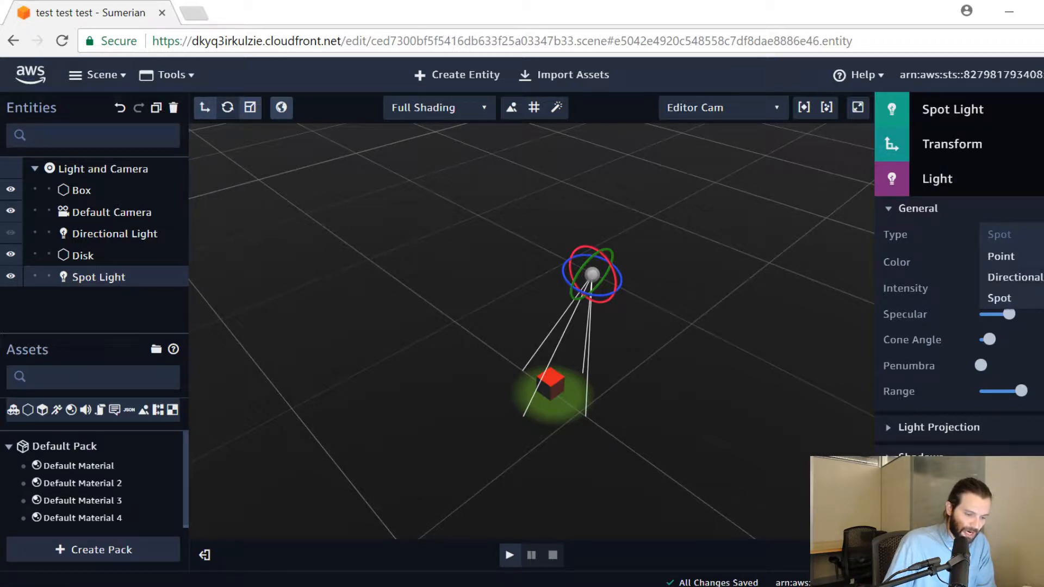
key("Escape")
Step: Try colouring the spot light dark red 600707, green 346007 and finally blue 1129ef
left_click(1006, 262)
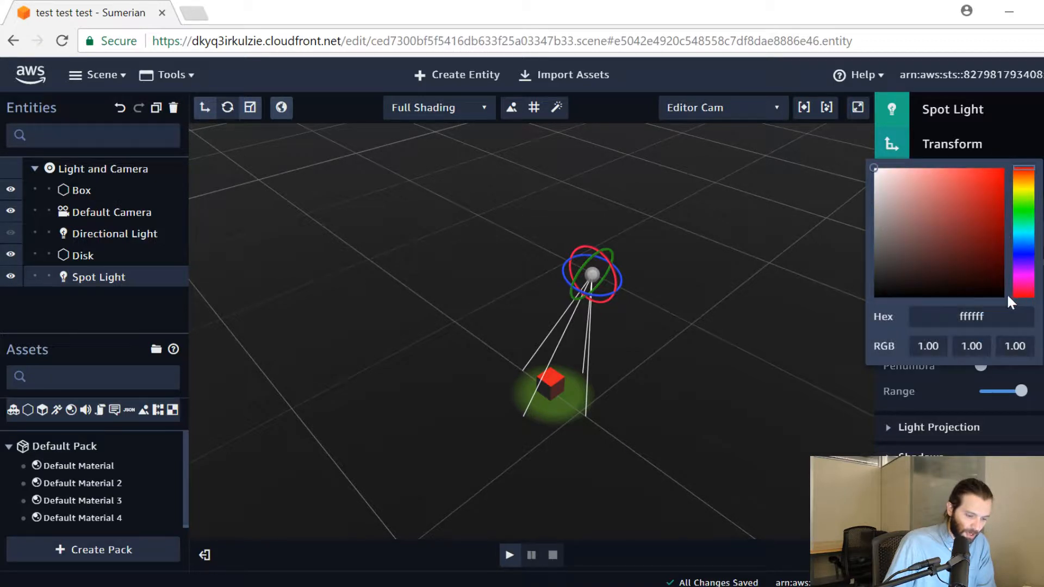
left_click(994, 248)
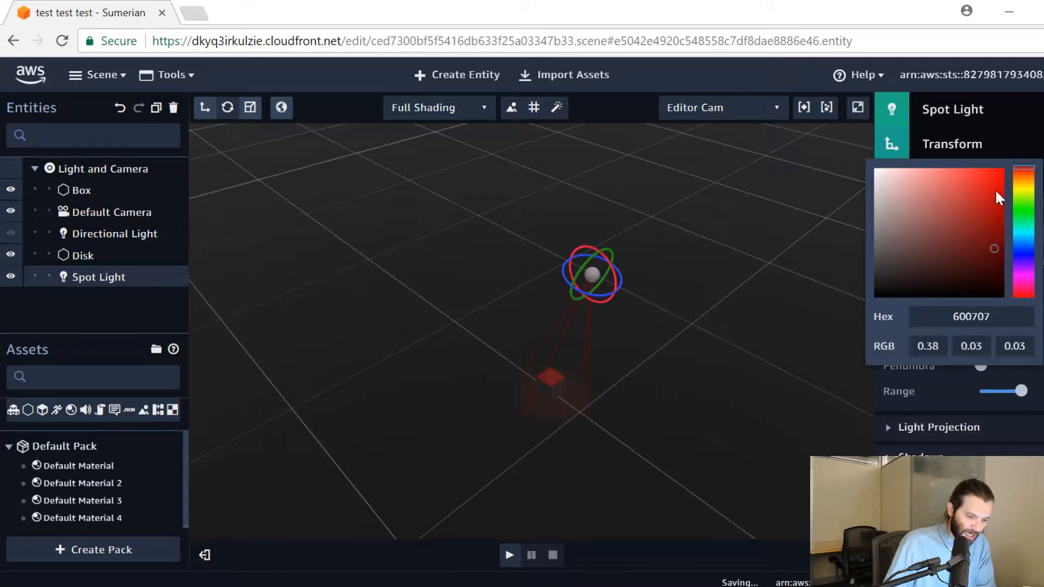
left_click(1023, 199)
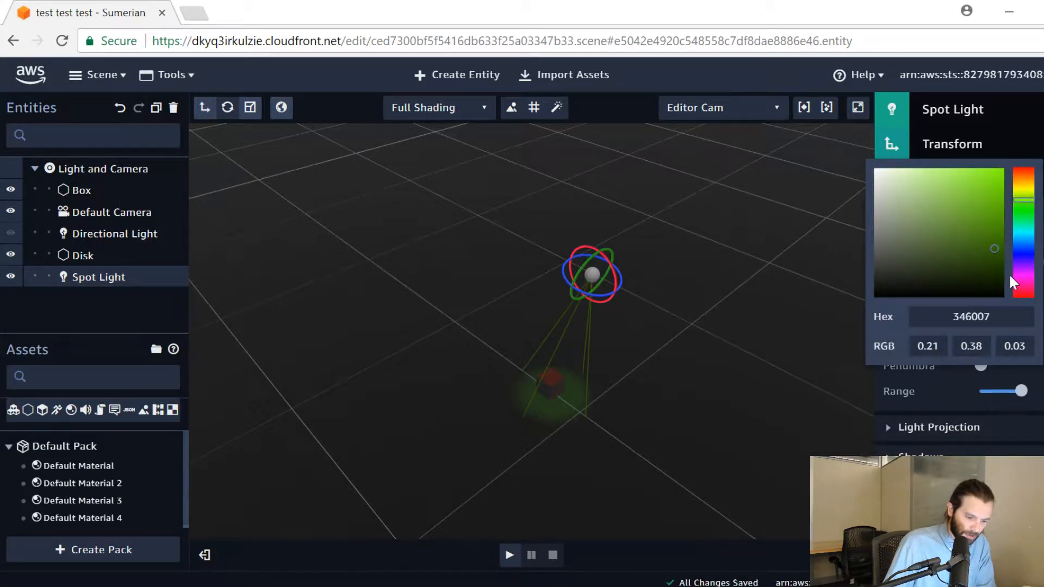
left_click(1024, 252)
left_click(992, 193)
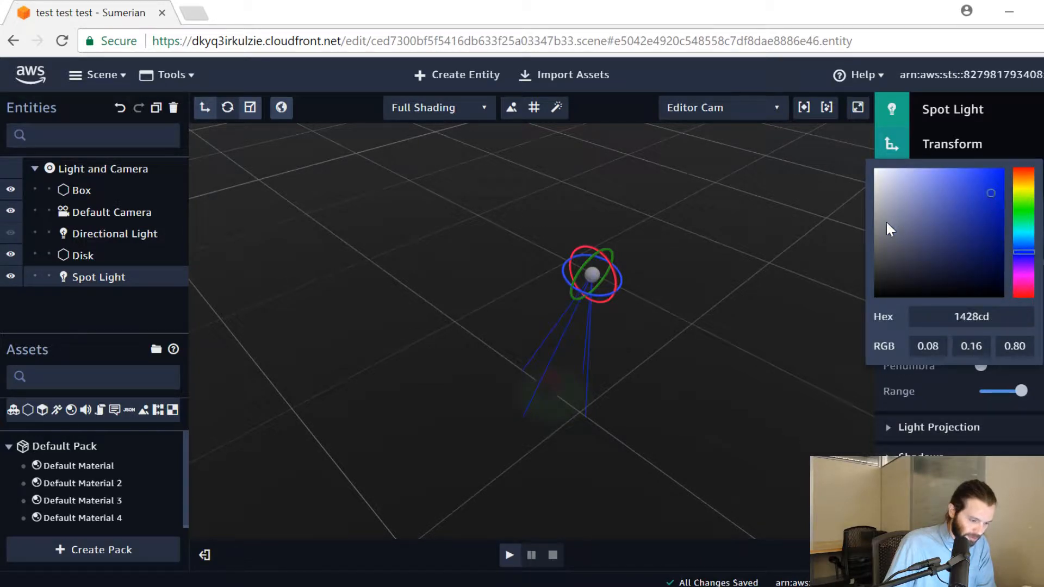
left_click(995, 176)
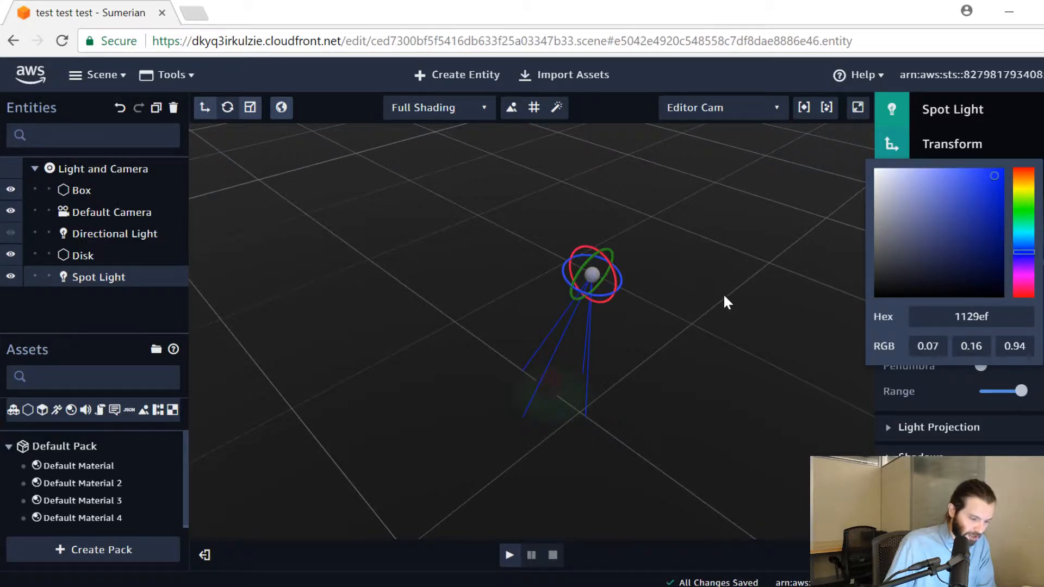
Step: Set the spot light's colour back to white ffffff
left_click(855, 194)
left_click(1043, 262)
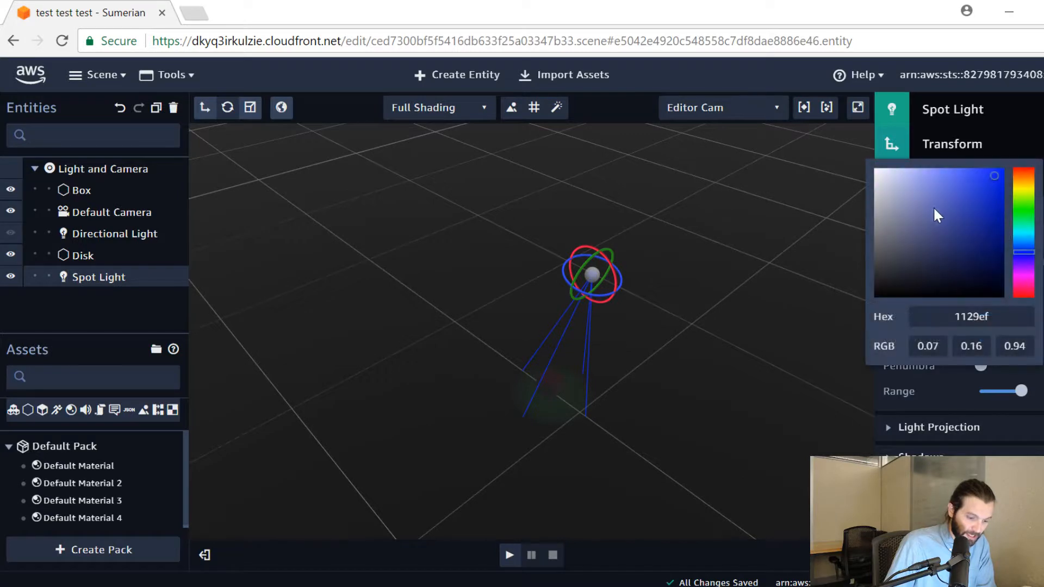
mouse_move(883, 180)
left_mouse_down()
mouse_move(879, 169)
mouse_move(866, 175)
mouse_move(869, 165)
left_mouse_up()
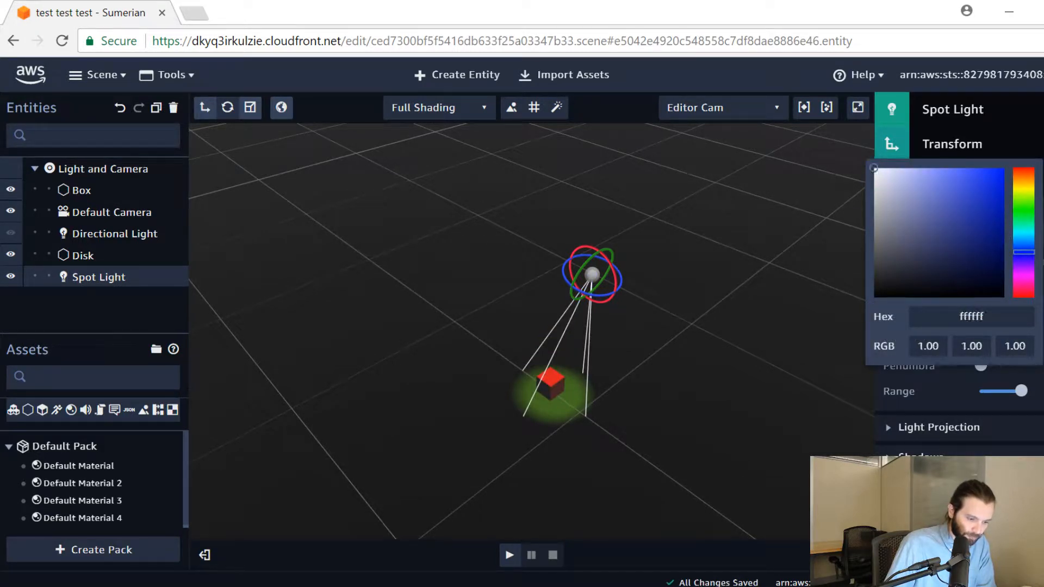
left_click(1042, 262)
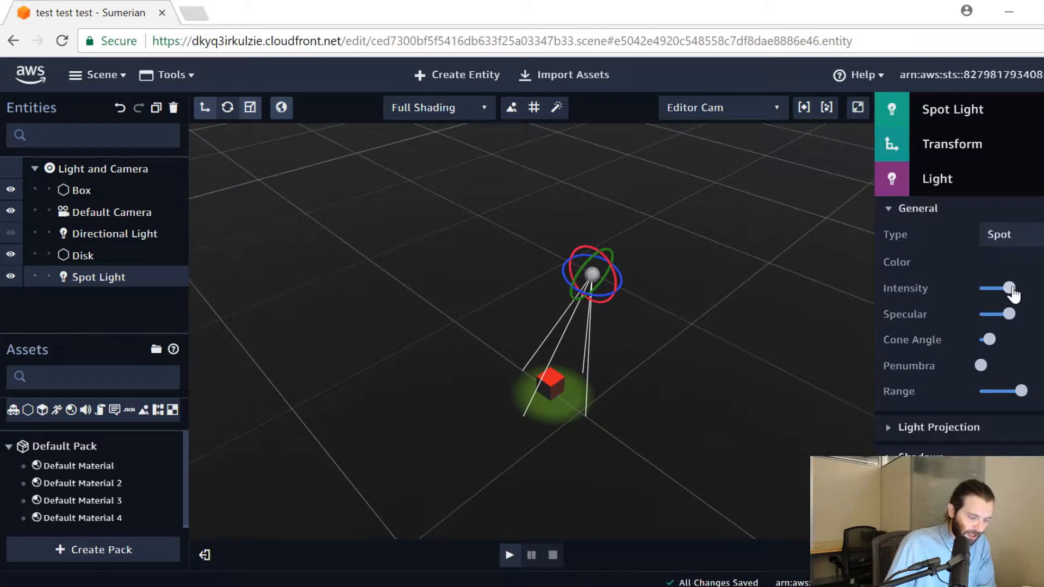
Step: Increase the spot light's intensity, specular and cone angle, and move the light higher above the box along its local Z axis
left_click_drag(1011, 289, 995, 340)
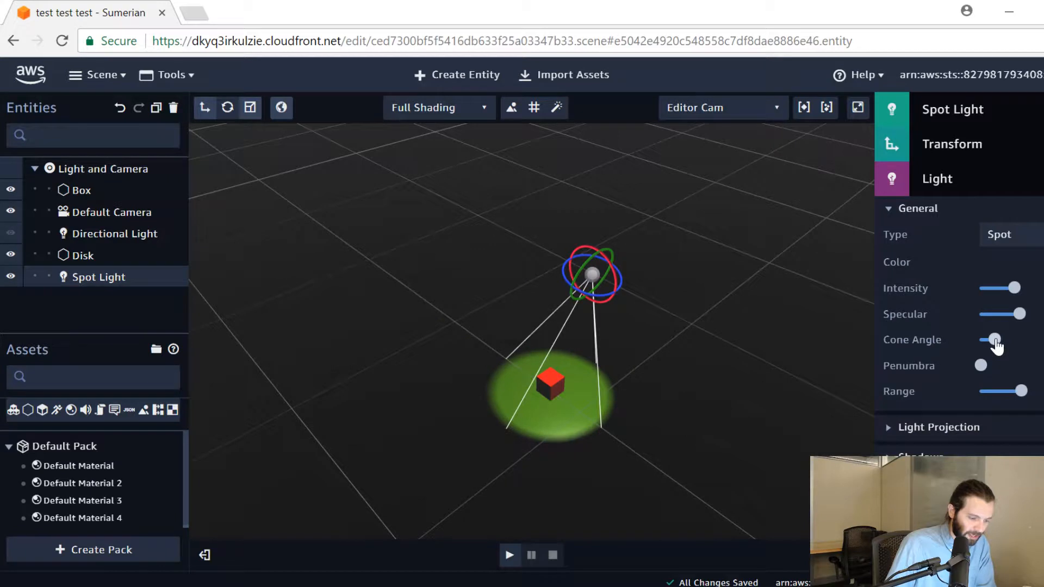
left_click(209, 111)
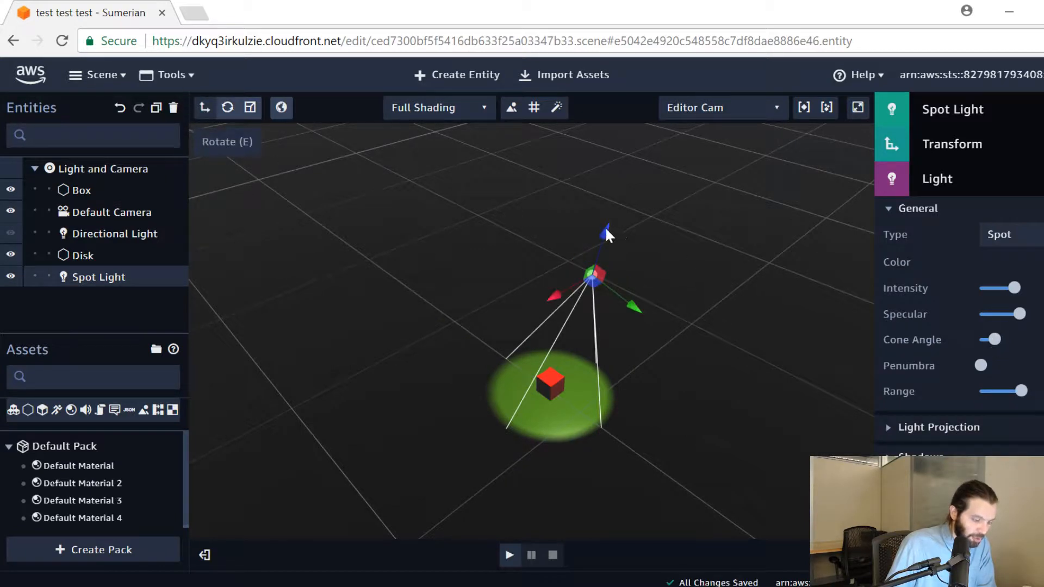
left_click_drag(605, 227, 642, 116)
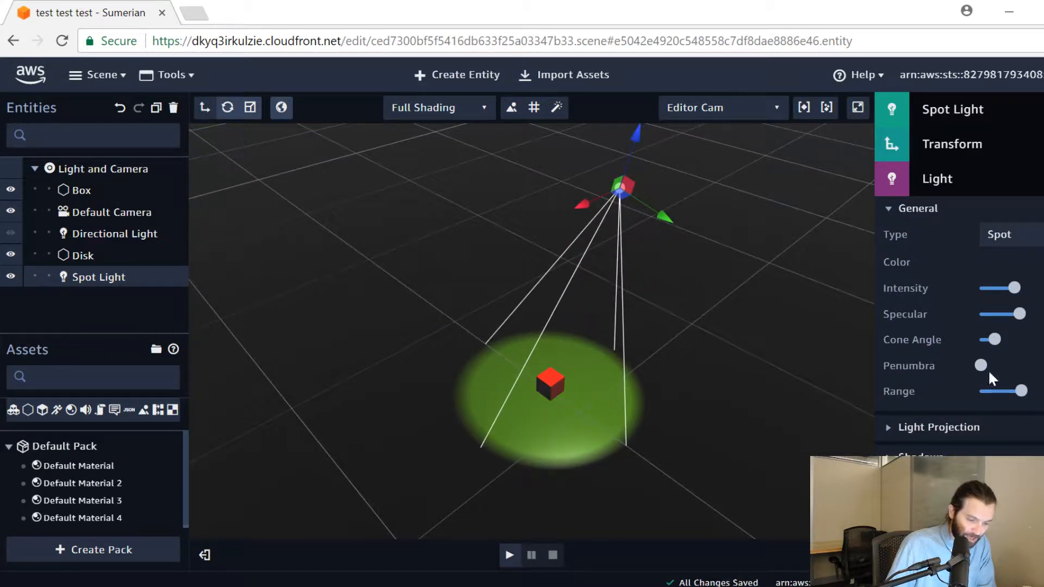
Step: Narrow the spot light's cone angle slightly and raise its penumbra to soften the edge of the lit circle
left_click_drag(995, 344, 977, 382)
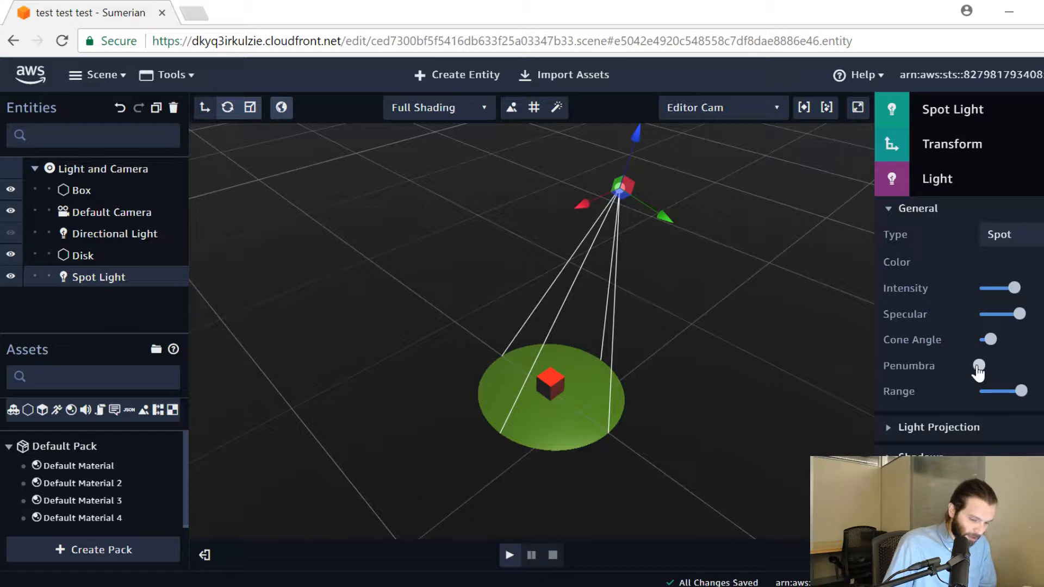
left_click_drag(979, 373, 984, 373)
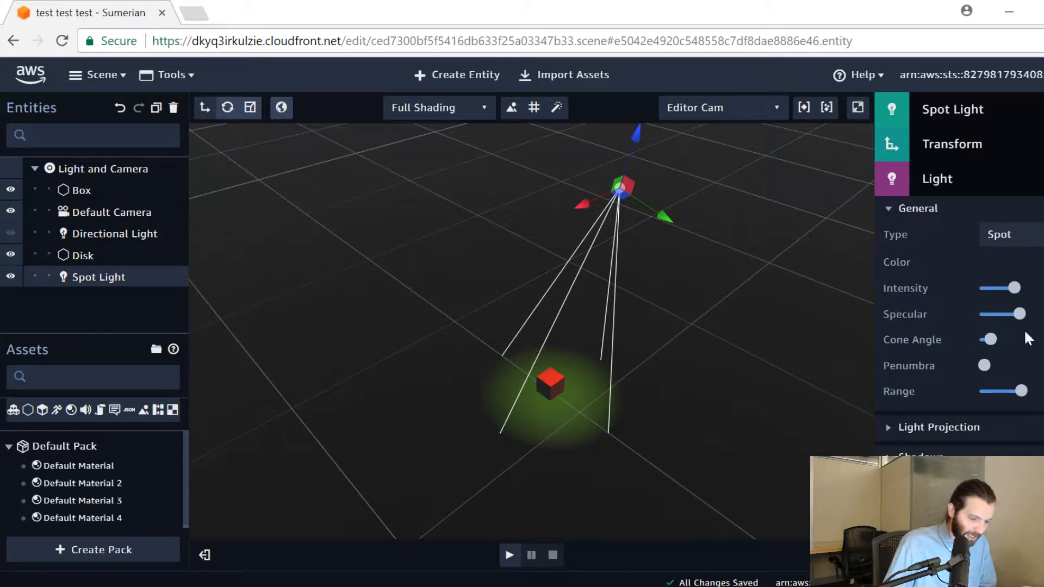
Step: Compare the spot light's edge with the penumbra at its minimum and slightly raised, leave it raised, and increase the range
left_click_drag(985, 368, 953, 365)
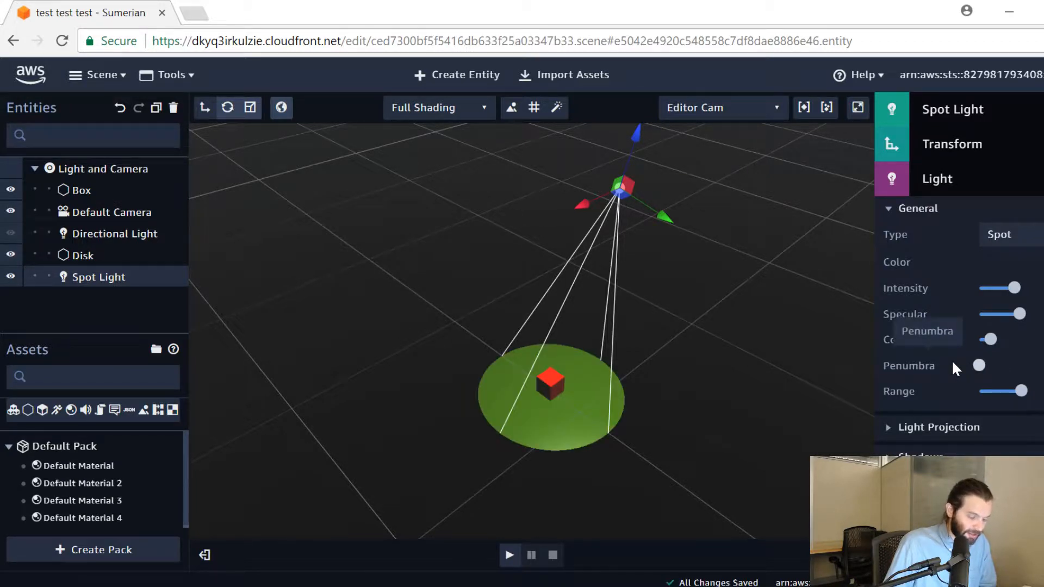
left_click_drag(783, 361, 786, 336)
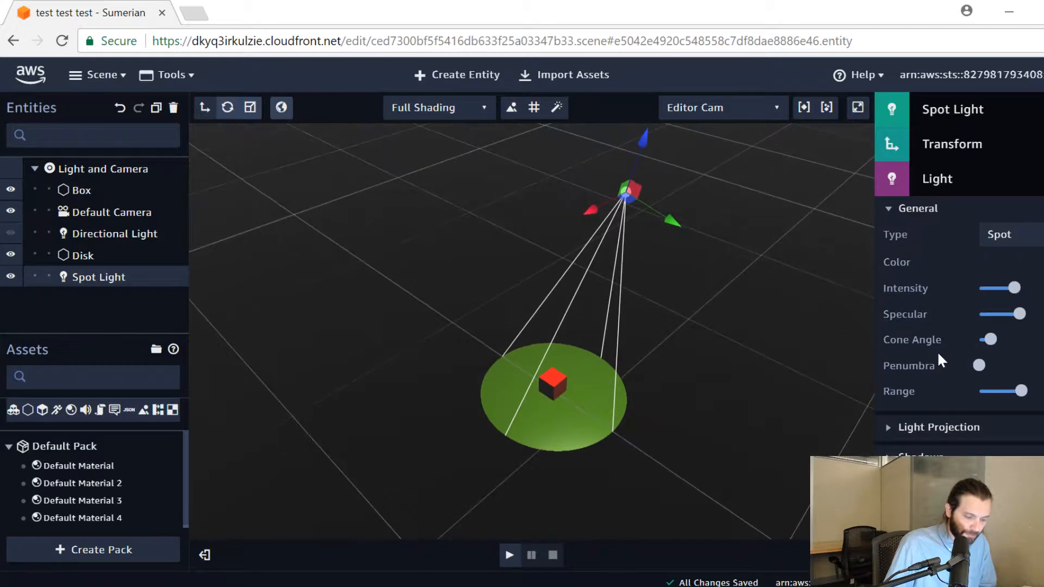
left_click_drag(982, 368, 988, 370)
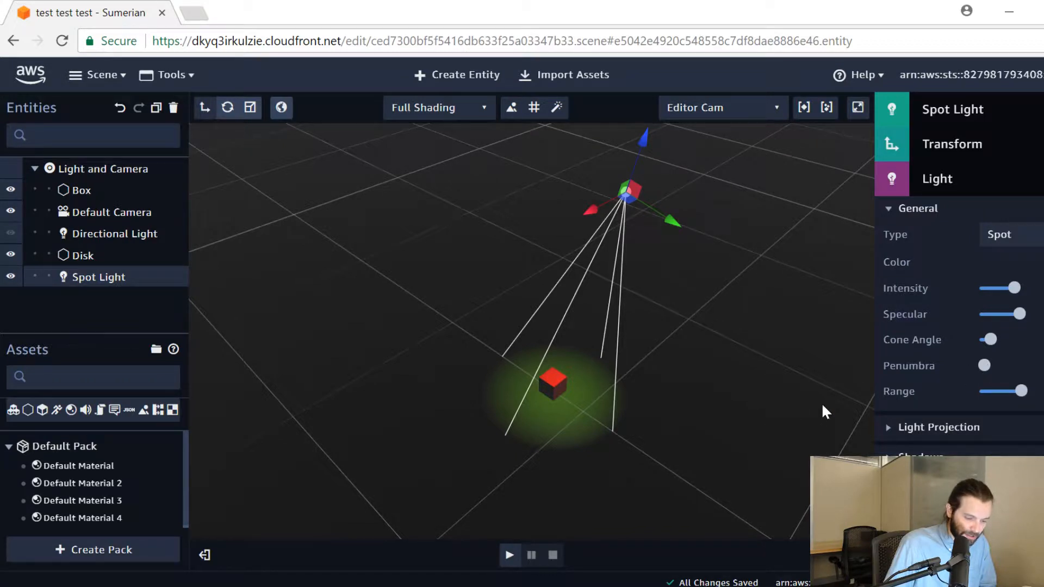
mouse_move(1021, 392)
left_mouse_down()
mouse_move(1009, 392)
mouse_move(1039, 391)
mouse_move(1005, 393)
mouse_move(1039, 397)
left_mouse_up()
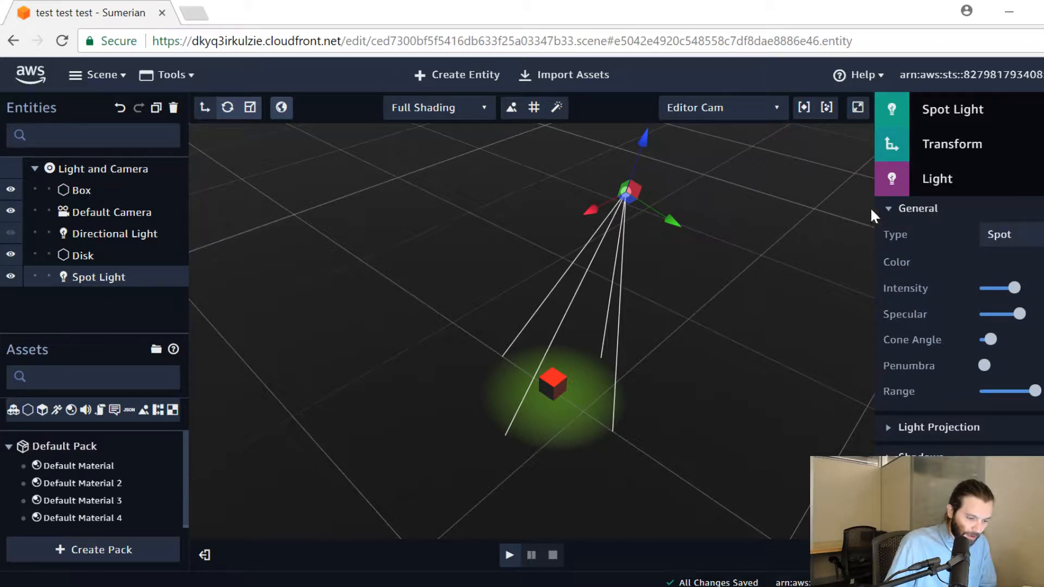
Step: Enable shadows in the spot light's shadow settings
left_click(891, 211)
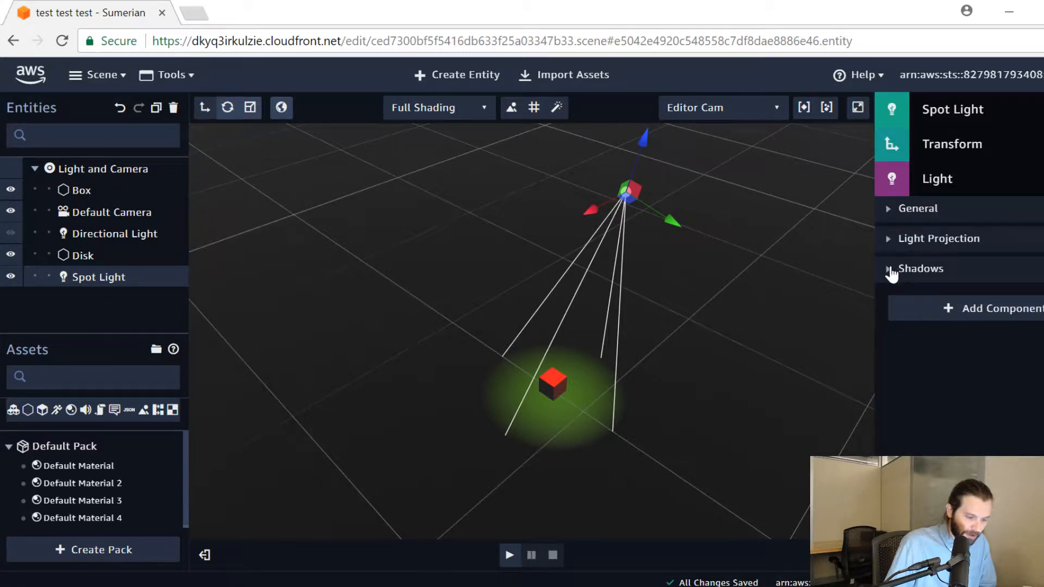
left_click(890, 269)
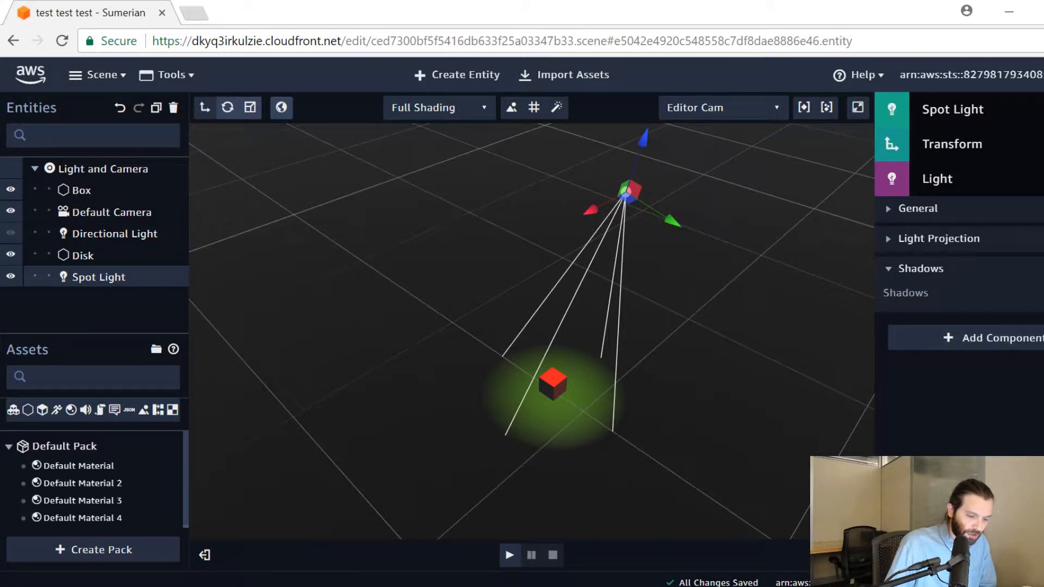
left_click(1042, 293)
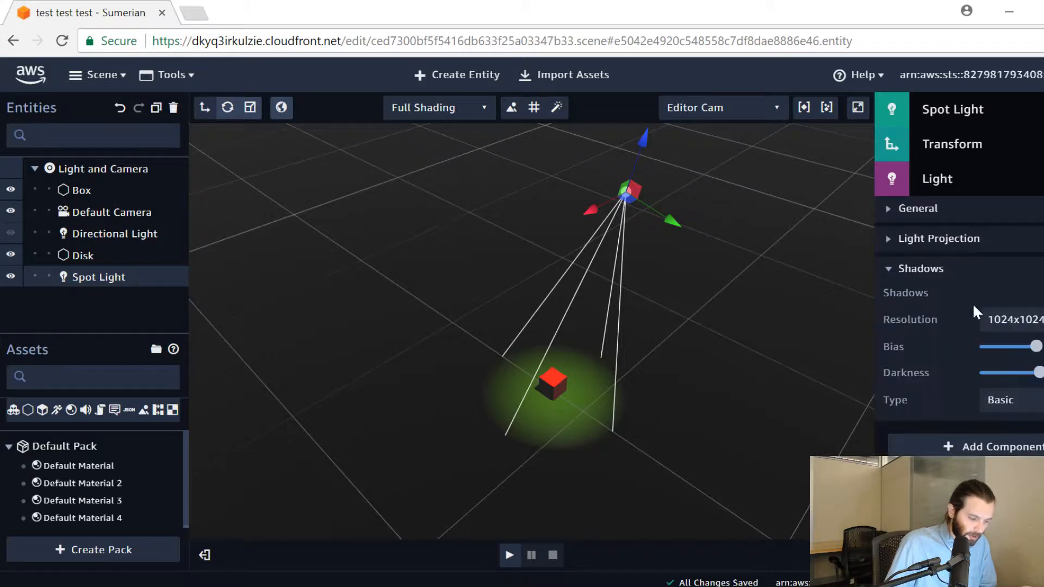
Step: Rotate the spot light about its X axis to -121.61 degrees and inspect the shadow the box casts on the disk
left_click_drag(632, 394, 842, 279)
left_click(962, 145)
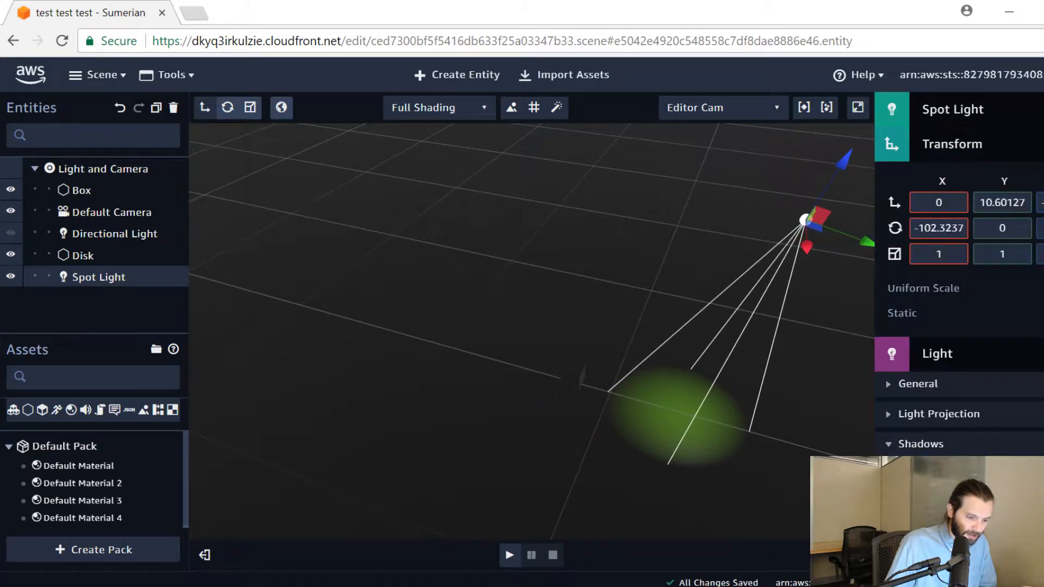
left_click(224, 112)
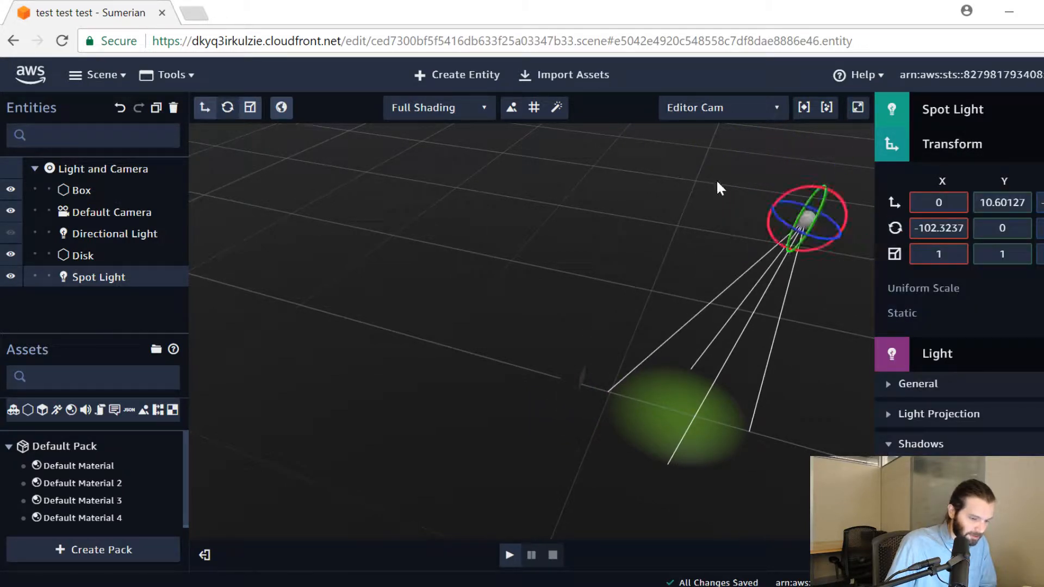
left_click_drag(836, 220, 854, 161)
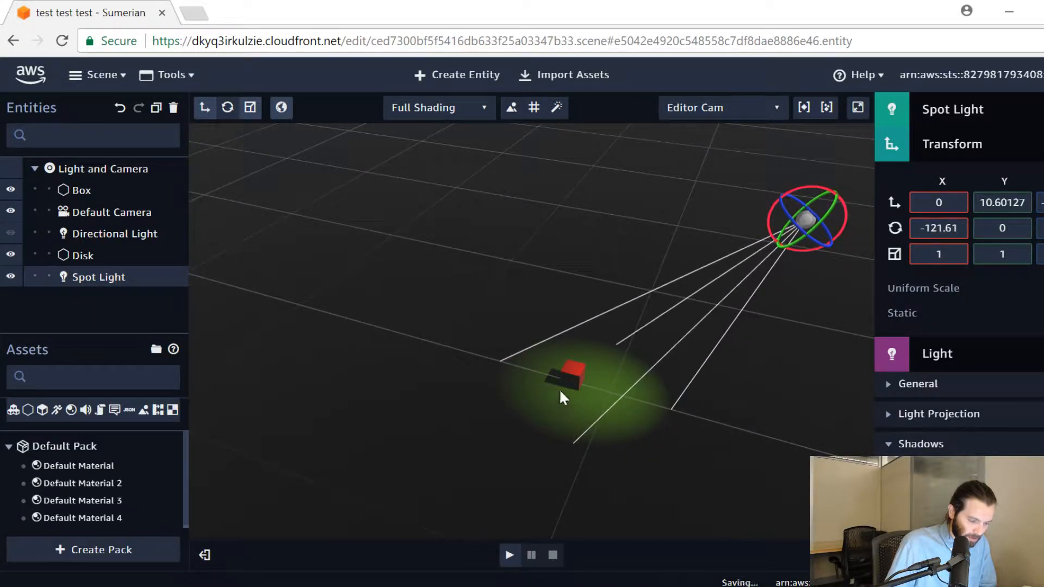
mouse_move(560, 388)
left_mouse_down()
mouse_move(603, 304)
mouse_move(600, 406)
mouse_move(572, 379)
left_mouse_up()
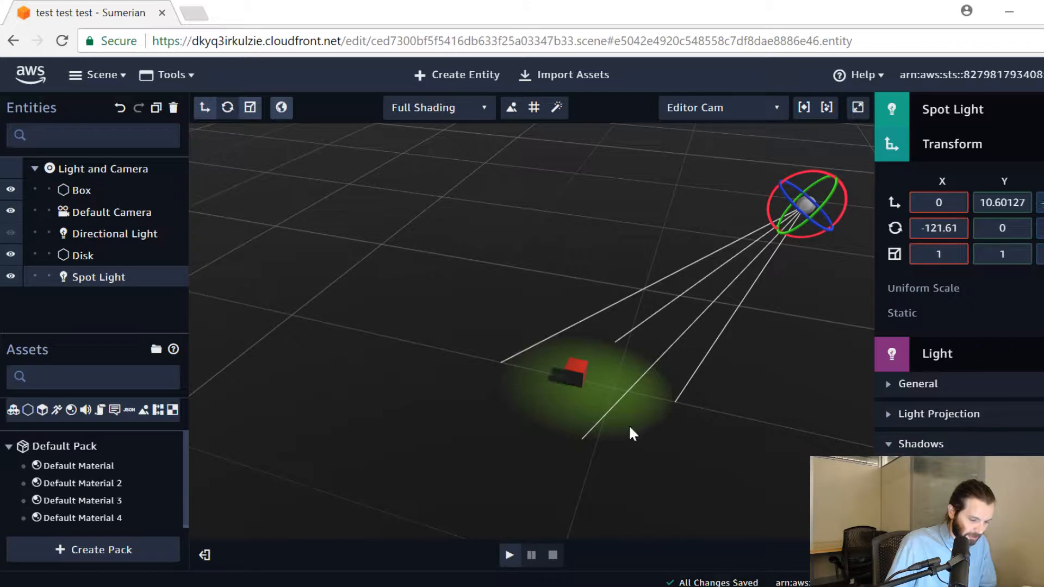
left_click_drag(707, 465, 722, 409)
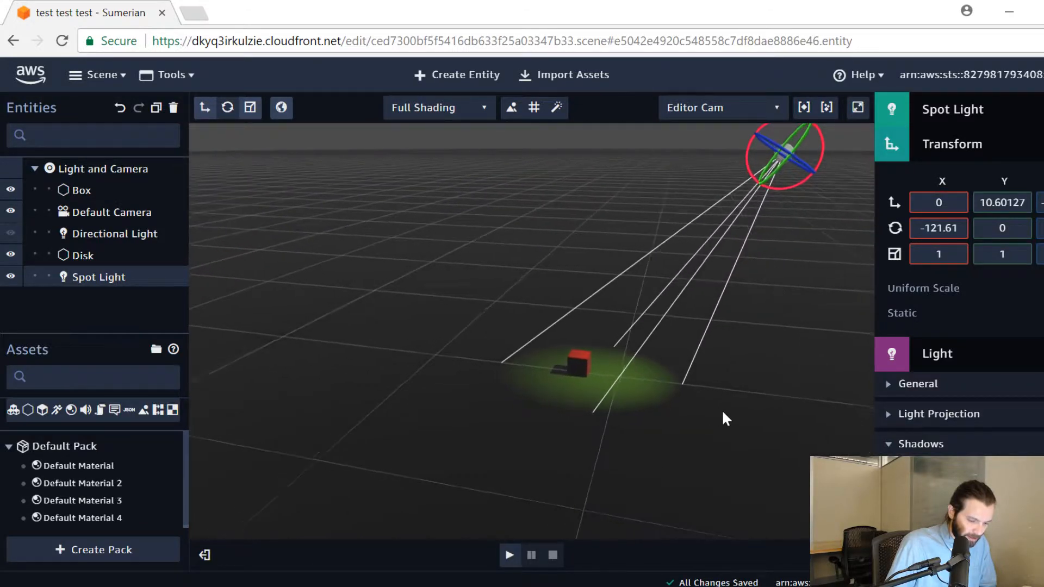
scroll(967, 384, "down", 2)
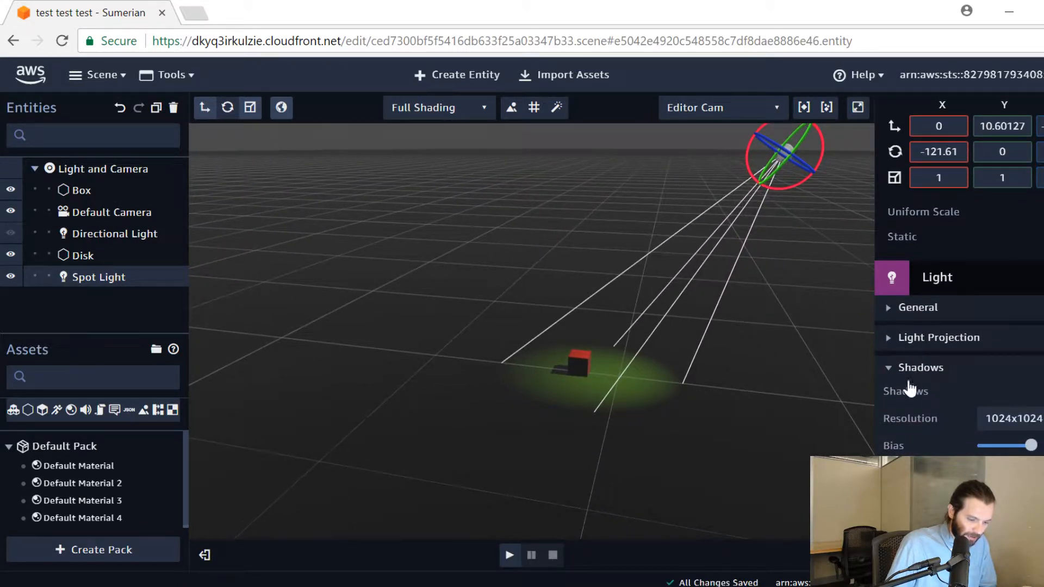
left_click_drag(648, 416, 674, 442)
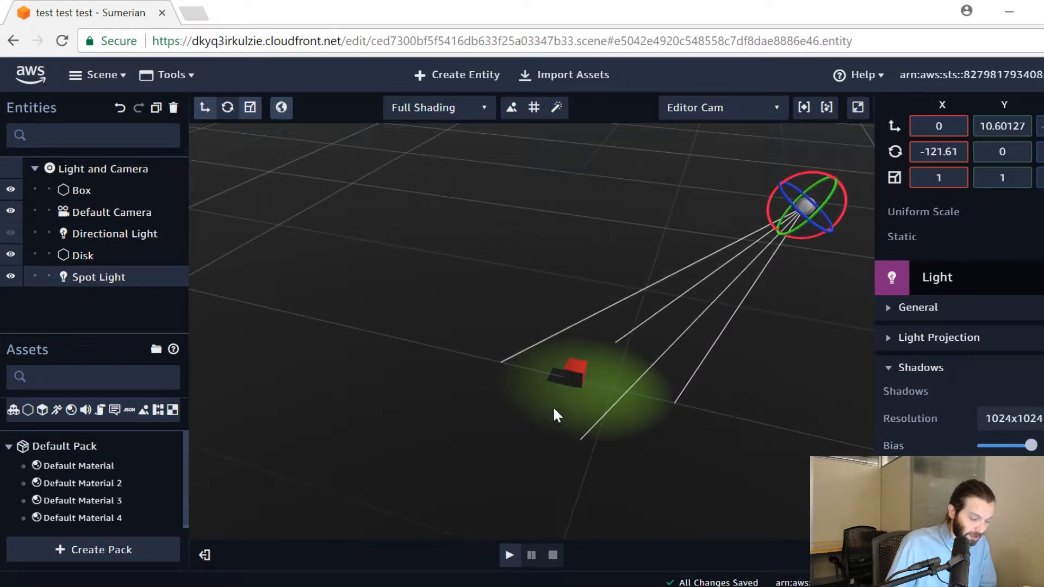
mouse_move(554, 414)
left_mouse_down()
mouse_move(462, 425)
mouse_move(536, 413)
mouse_move(611, 418)
mouse_move(564, 418)
left_mouse_up()
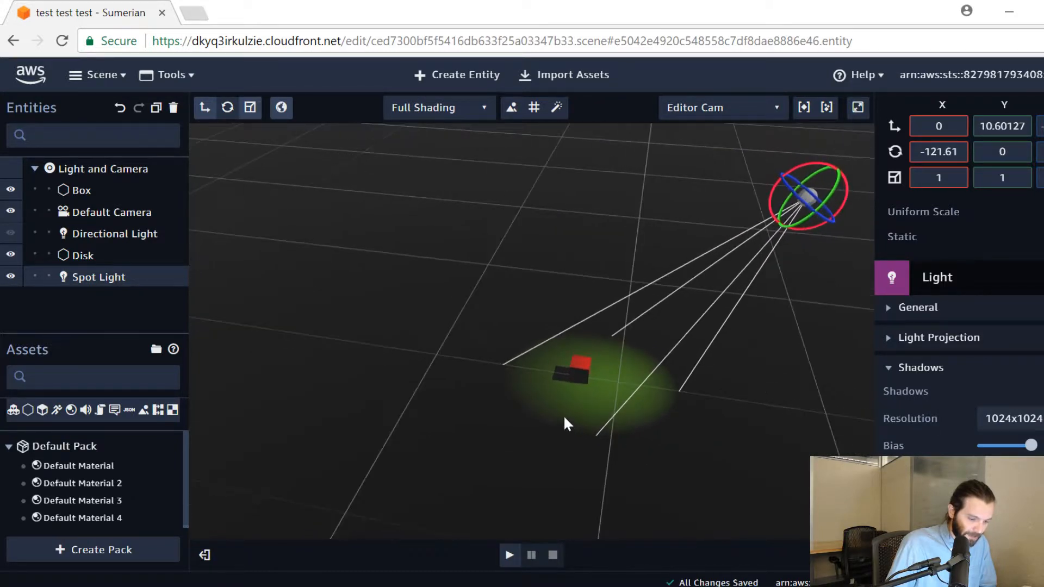
Step: Turn the spot light's shadows off again and check the box on the disk from a lower angle
left_click(890, 374)
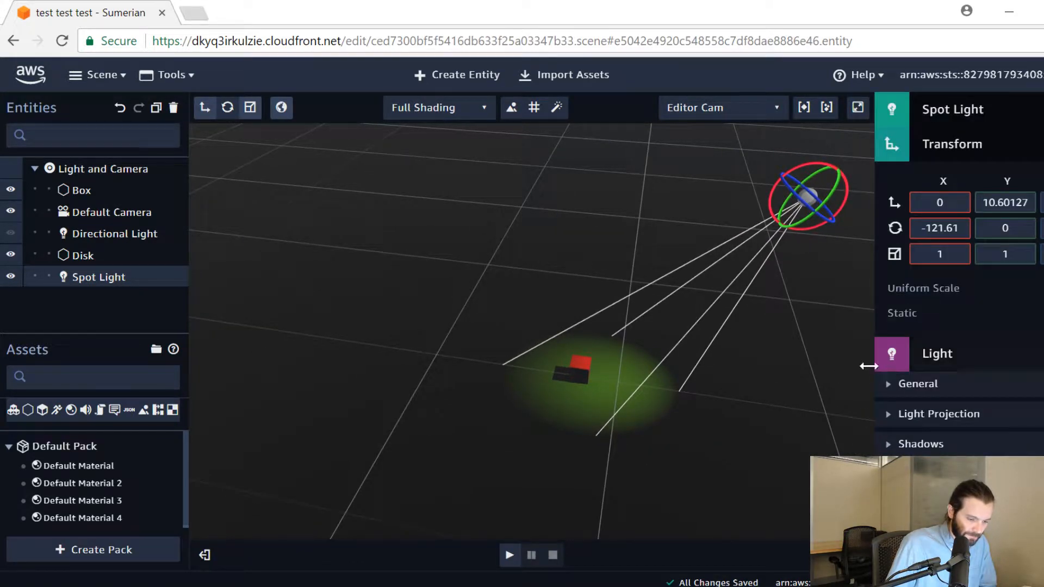
left_click(889, 445)
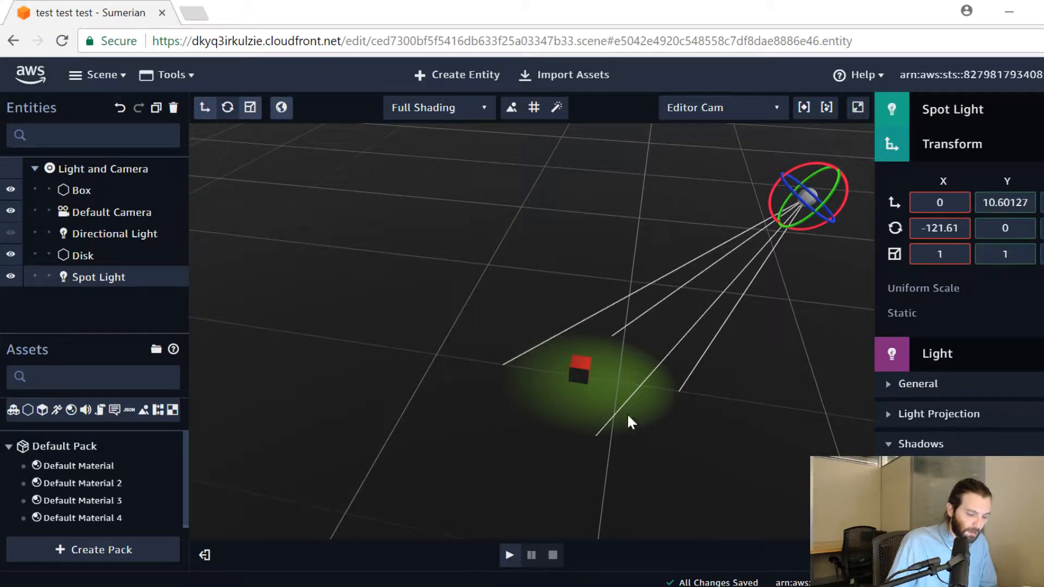
left_click_drag(735, 424, 744, 400)
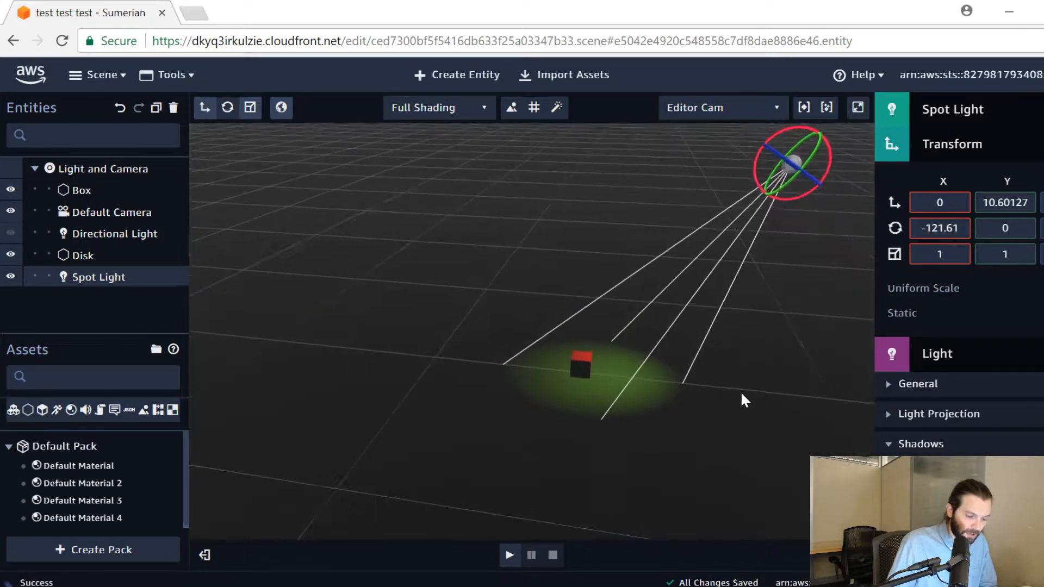
left_click(987, 144)
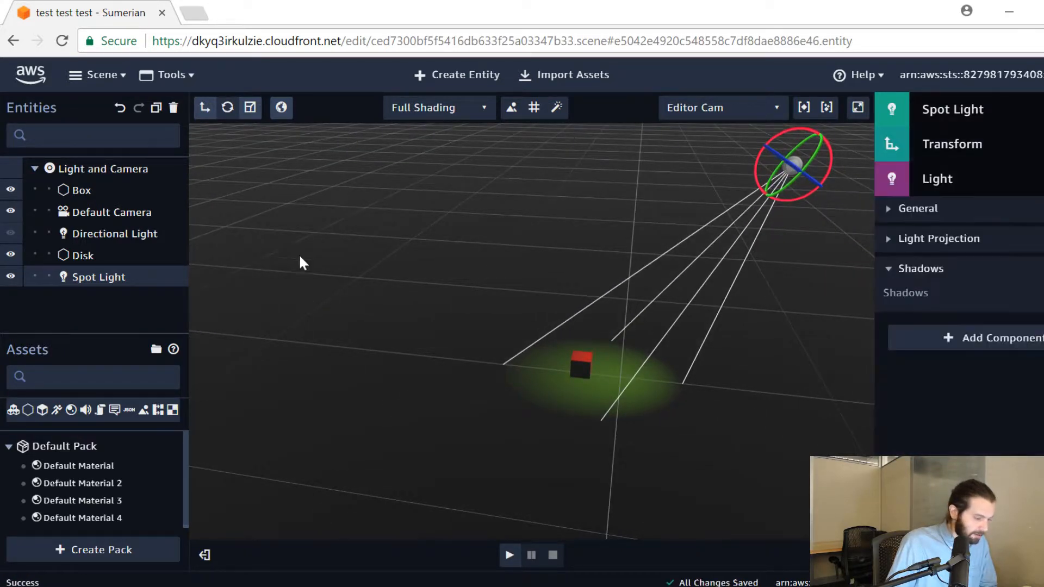
Step: Hide the spot light and add a new point light entity to the scene
left_click(10, 276)
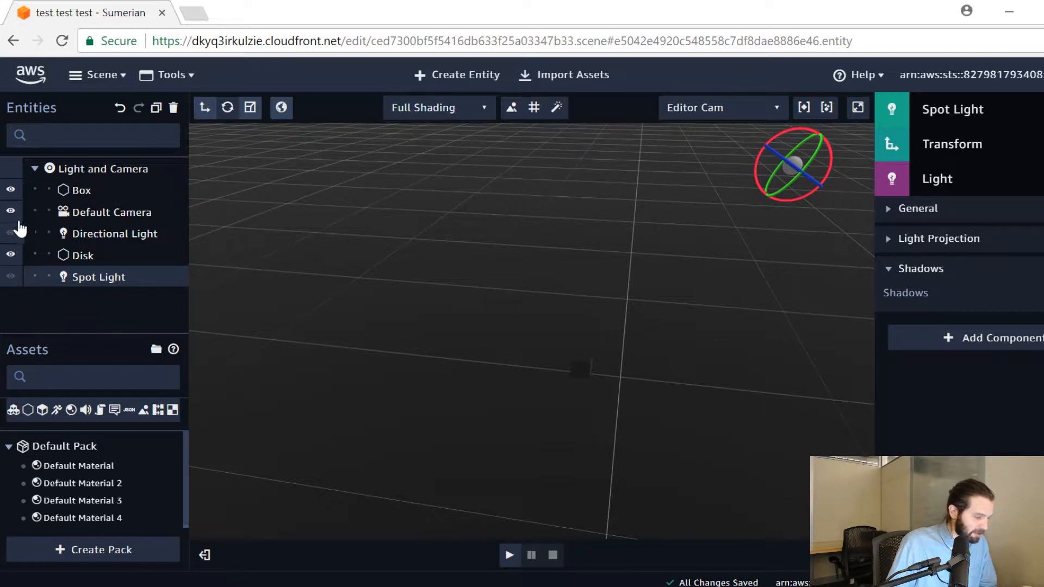
left_click(462, 77)
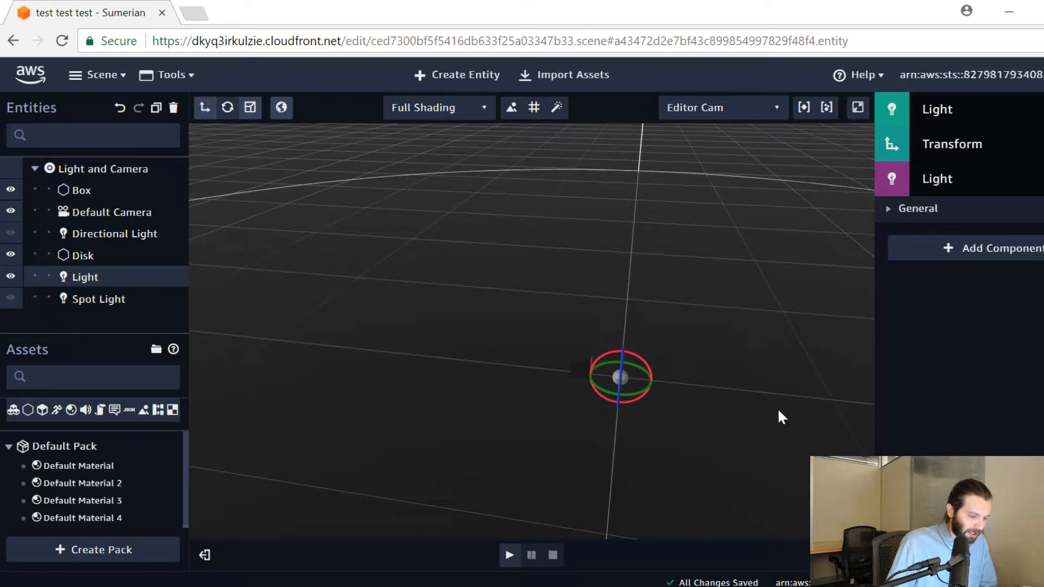
left_click_drag(779, 413, 675, 408)
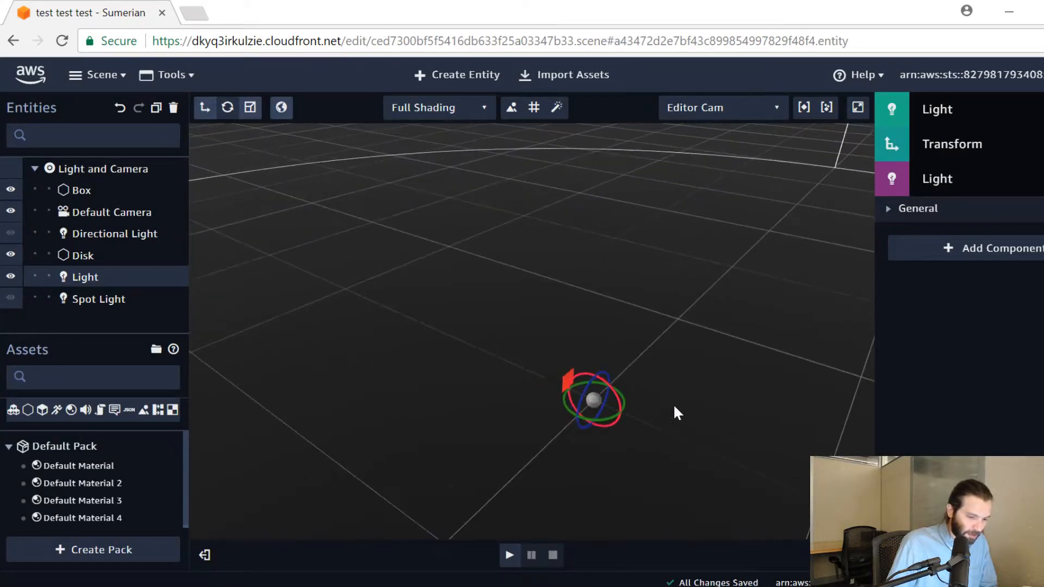
Step: Move the new light up to Y 6.18196 and along X to -2.552552, and adjust its position along Z near the box
left_click(948, 148)
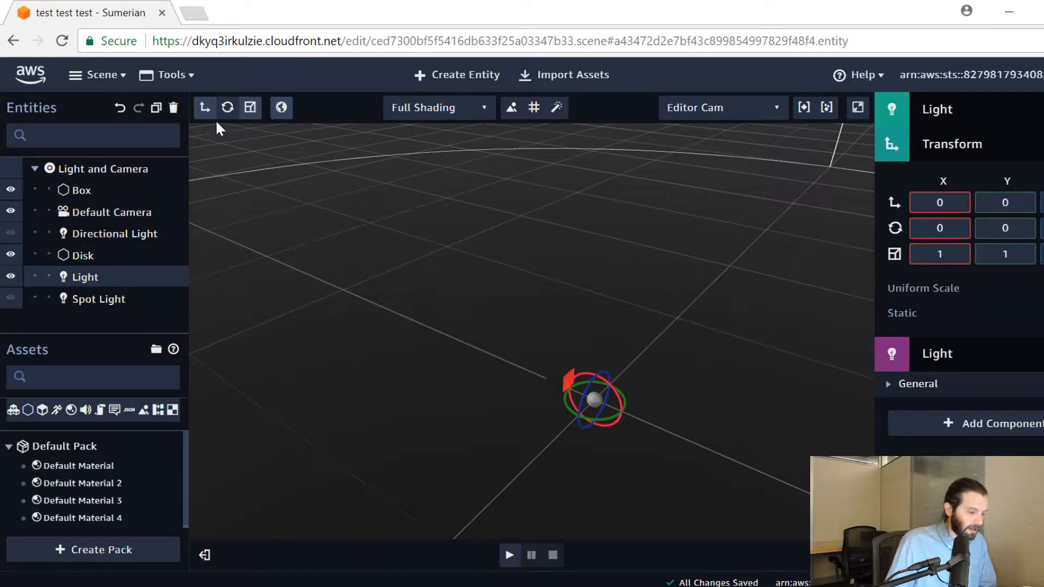
left_click(207, 108)
left_click_drag(603, 470, 618, 229)
left_click_drag(724, 281, 427, 272)
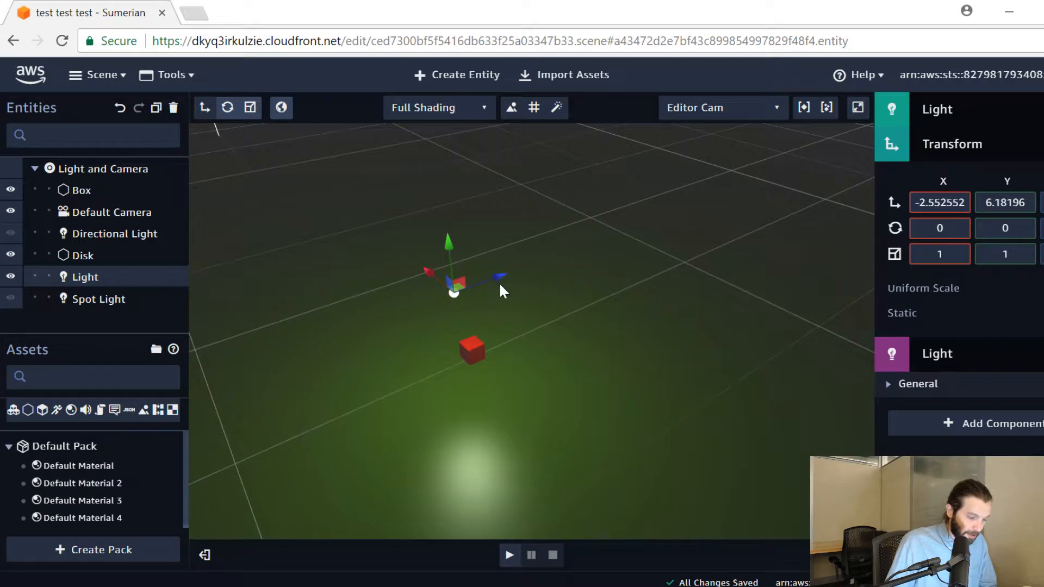
mouse_move(497, 273)
left_mouse_down()
mouse_move(596, 259)
mouse_move(634, 239)
mouse_move(570, 266)
mouse_move(445, 286)
mouse_move(490, 275)
left_mouse_up()
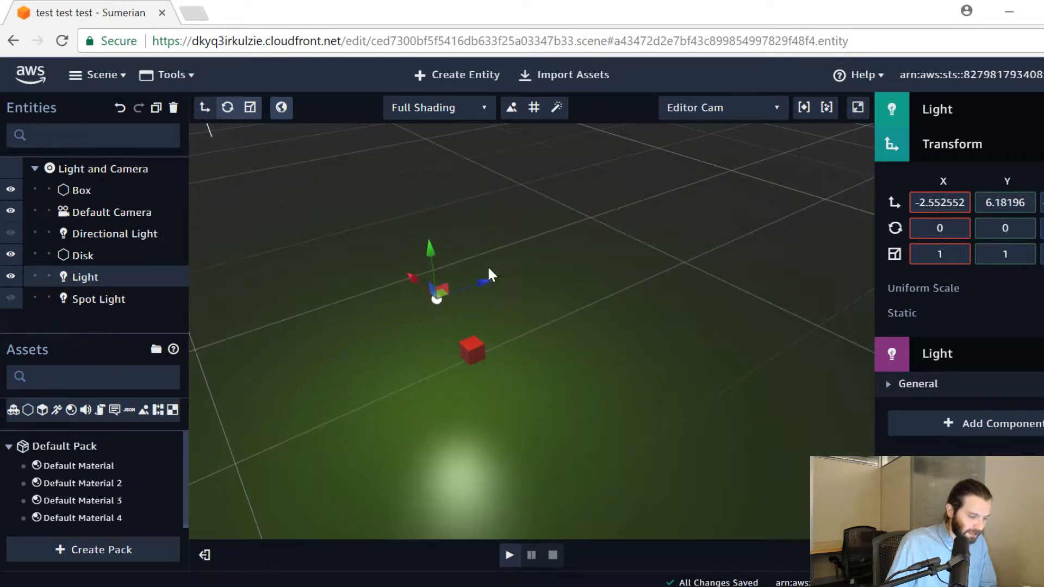
Step: Raise the box along its Y axis well above the green disk
left_click(467, 348)
right_click_drag(467, 348, 472, 280)
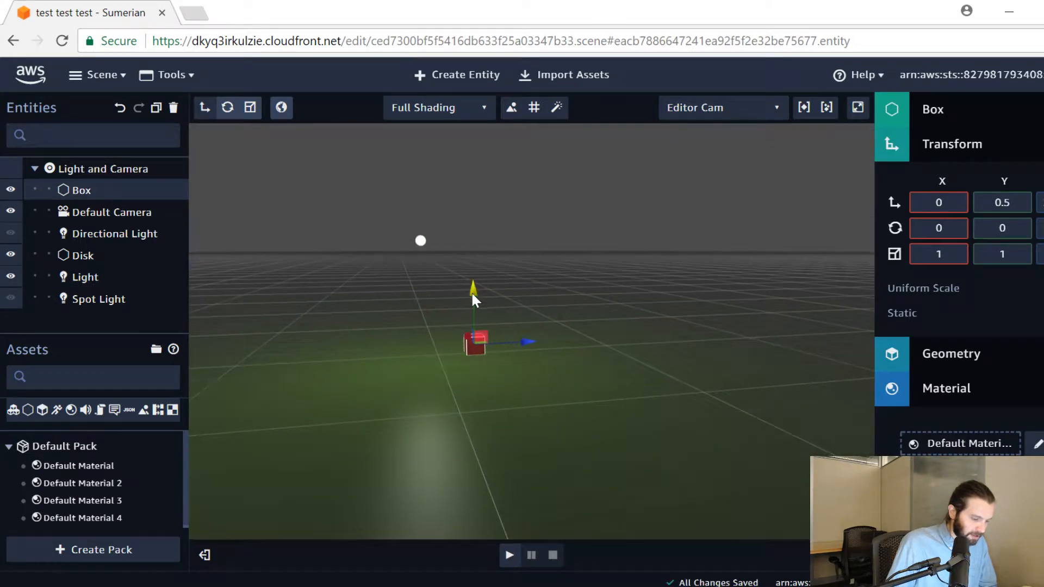
left_click_drag(471, 291, 480, 206)
Step: Lower the new light to Y 2.364145 and move it along Z so that it sits below the raised box
left_click(422, 240)
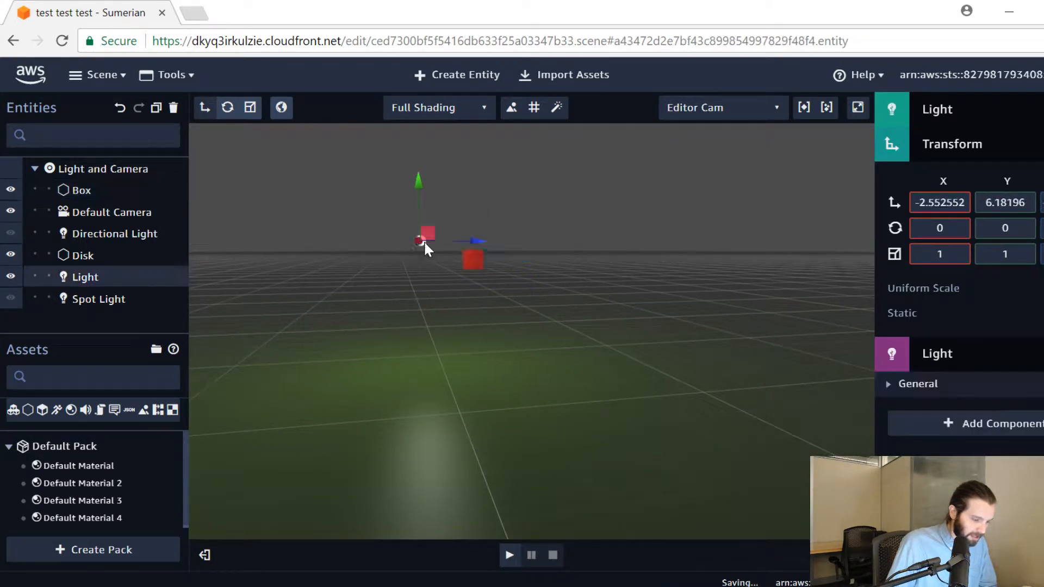
left_click_drag(416, 181, 424, 259)
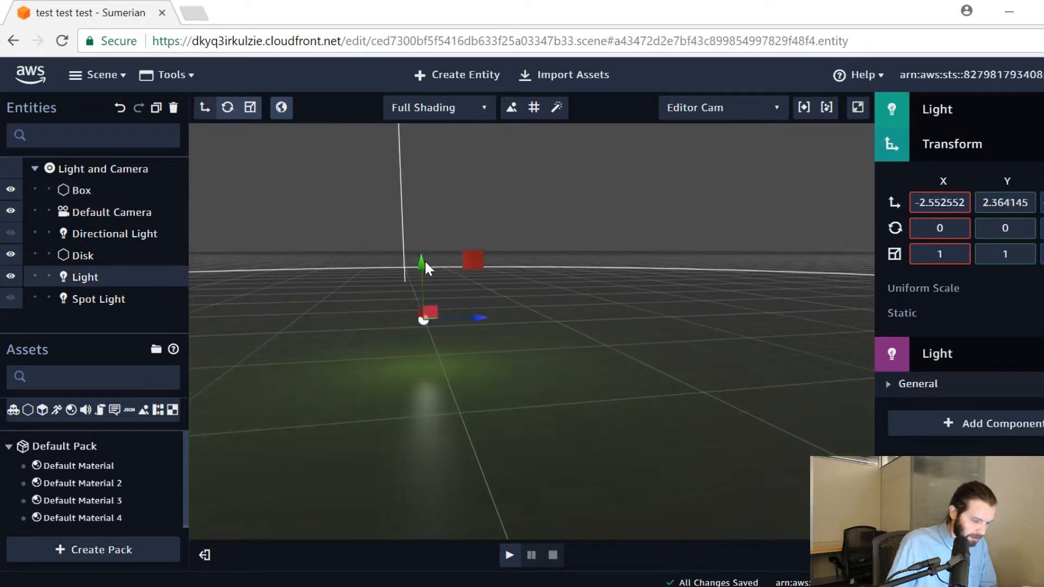
right_click_drag(418, 312, 489, 331)
scroll(490, 326, "up", 5)
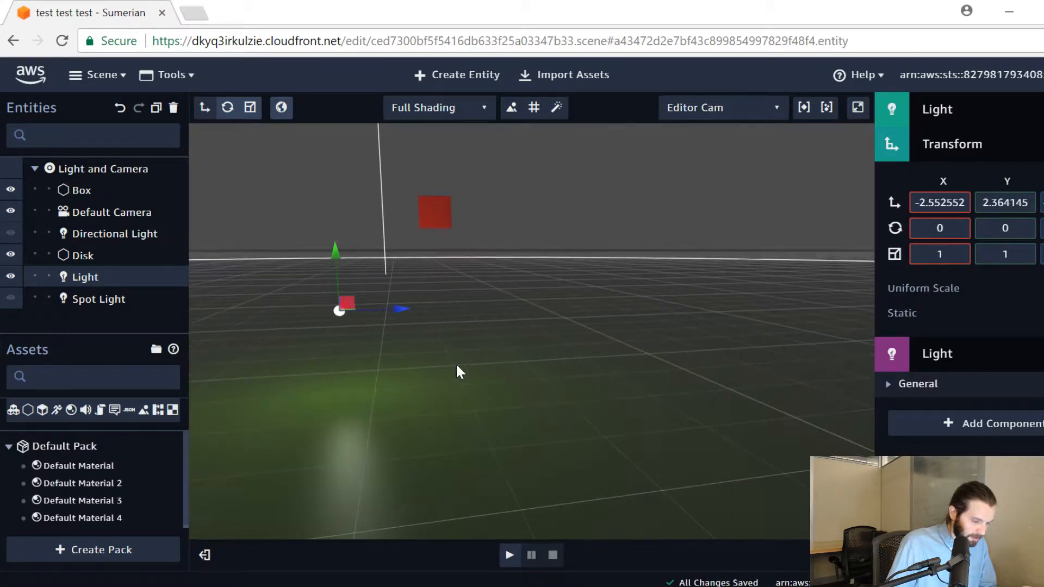
right_click_drag(576, 348, 443, 320)
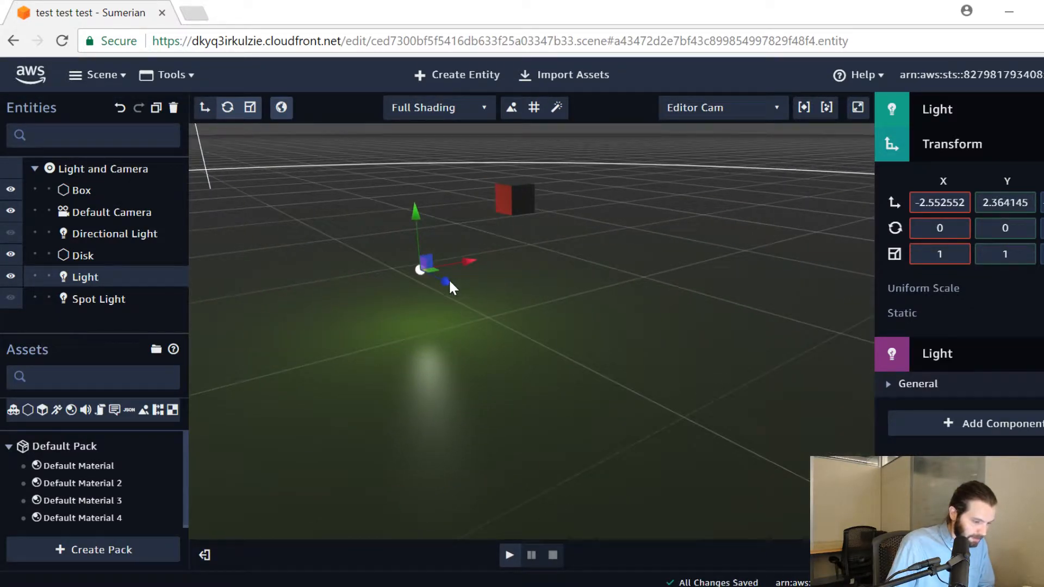
left_click_drag(450, 282, 531, 336)
Step: Move the new light along X to -1.15781 and check from several angles how it lights the box and disk
left_click(533, 288)
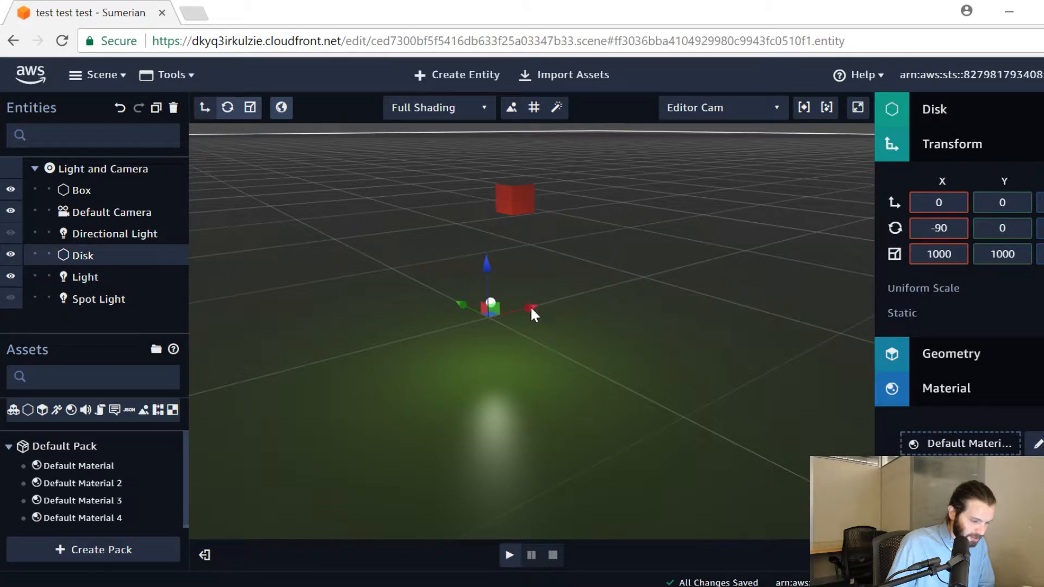
mouse_move(531, 305)
left_mouse_down()
mouse_move(562, 298)
mouse_move(536, 305)
left_mouse_up()
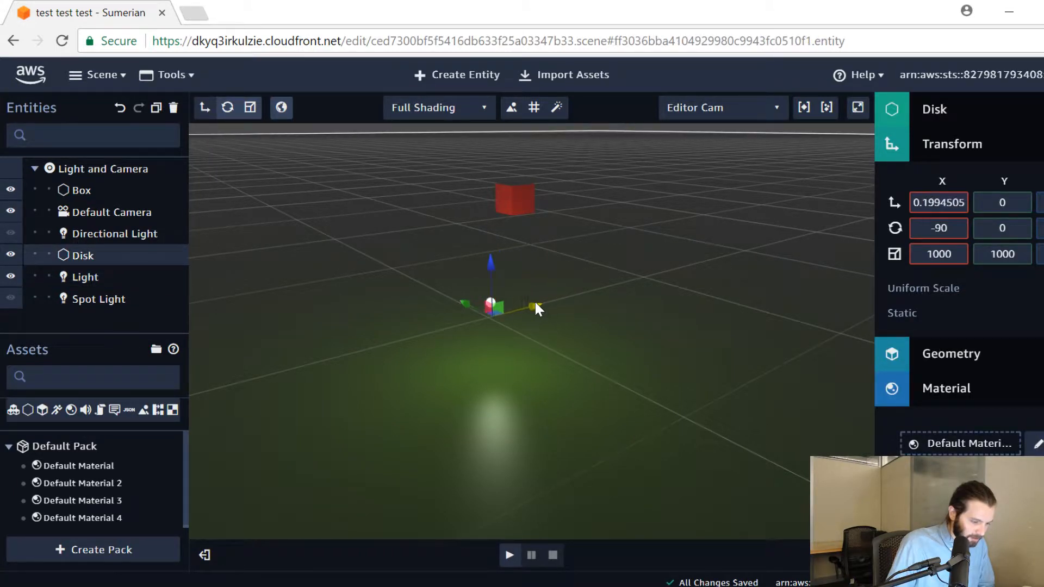
left_click(88, 277)
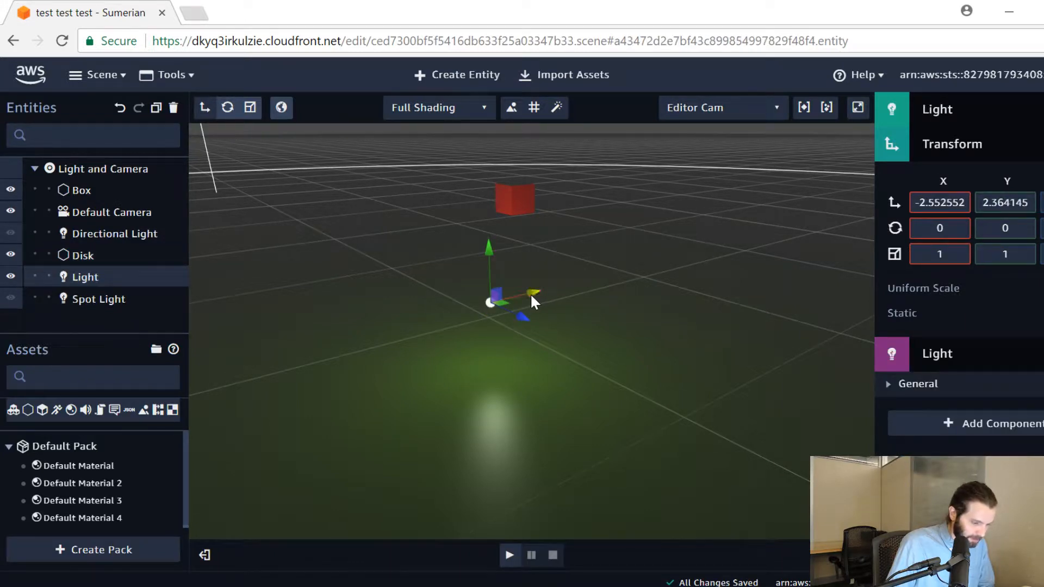
left_click_drag(532, 293, 562, 280)
left_click_drag(576, 350, 593, 337)
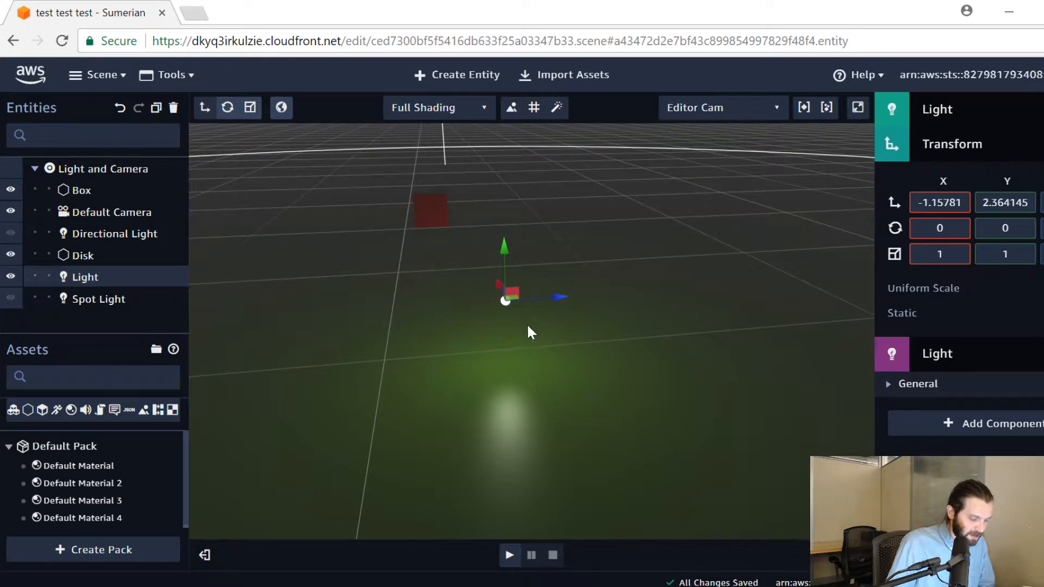
left_click_drag(530, 330, 662, 299)
left_click_drag(710, 259, 506, 231)
left_click(945, 143)
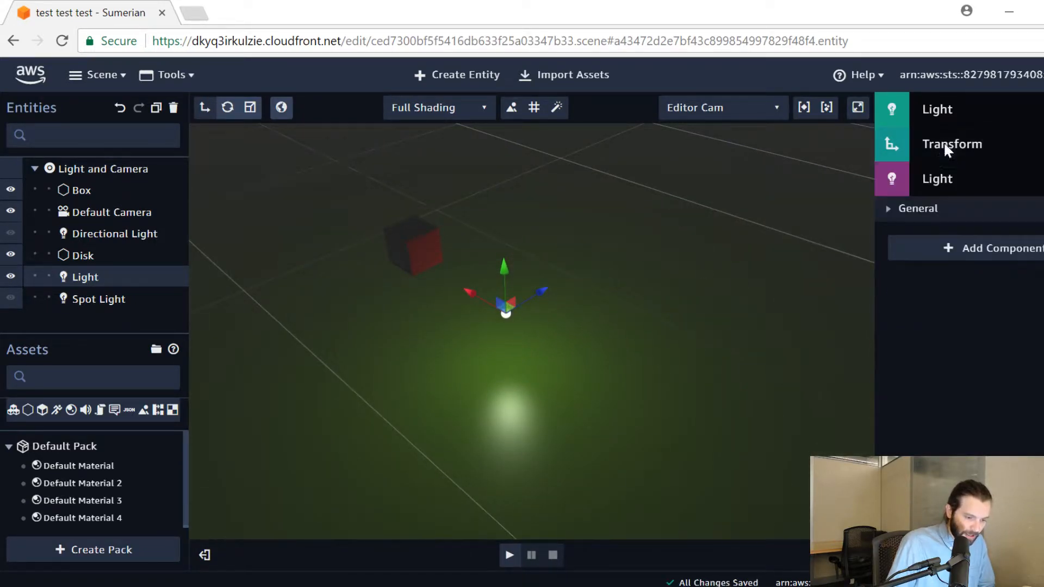
Step: Show the point light's general settings and increase its range, checking how far the glow spreads over the disk
left_click(952, 181)
left_click(946, 182)
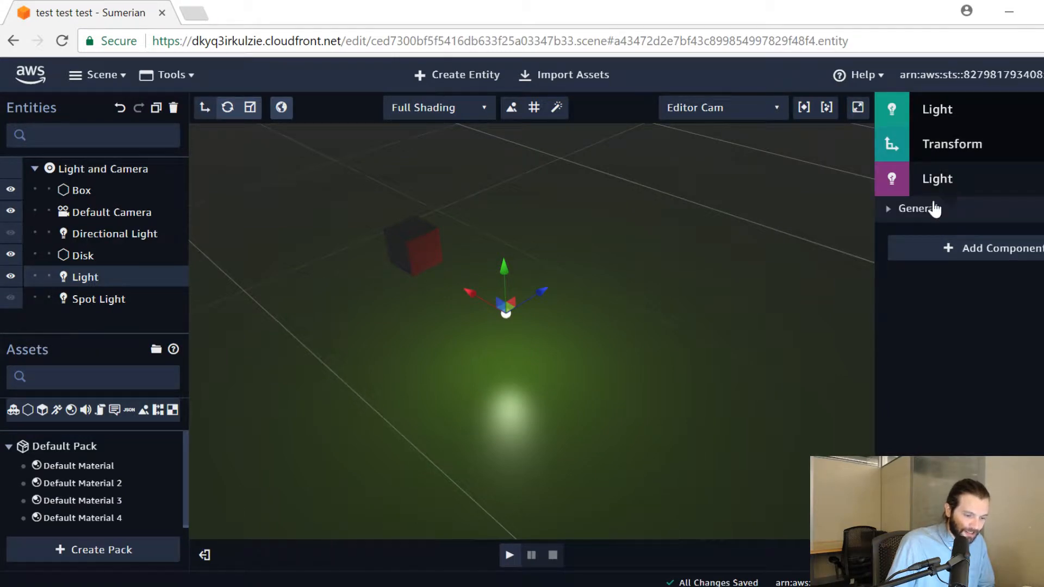
left_click(890, 212)
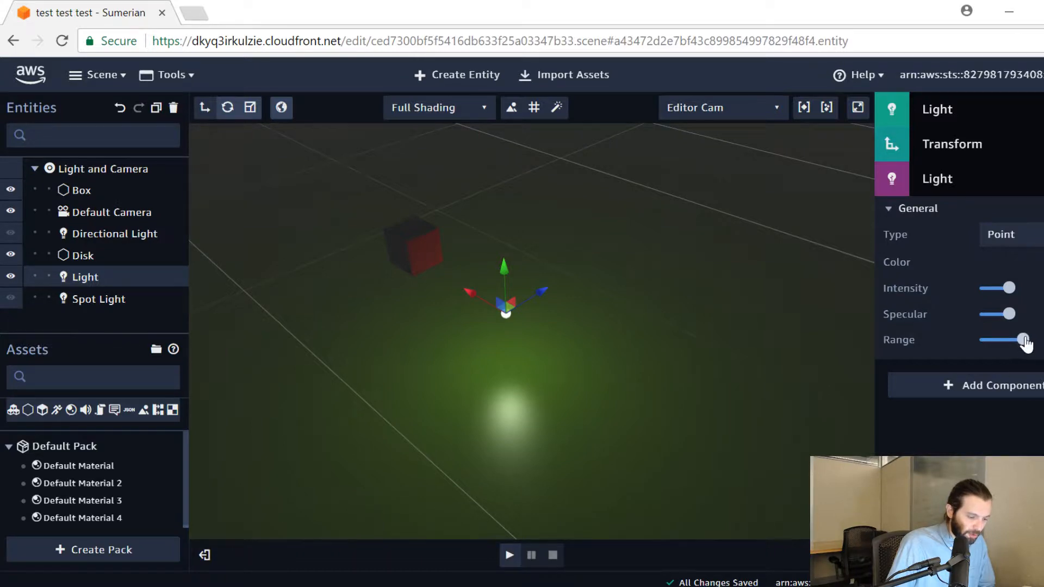
mouse_move(1018, 338)
left_mouse_down()
mouse_move(1000, 349)
mouse_move(1028, 351)
left_mouse_up()
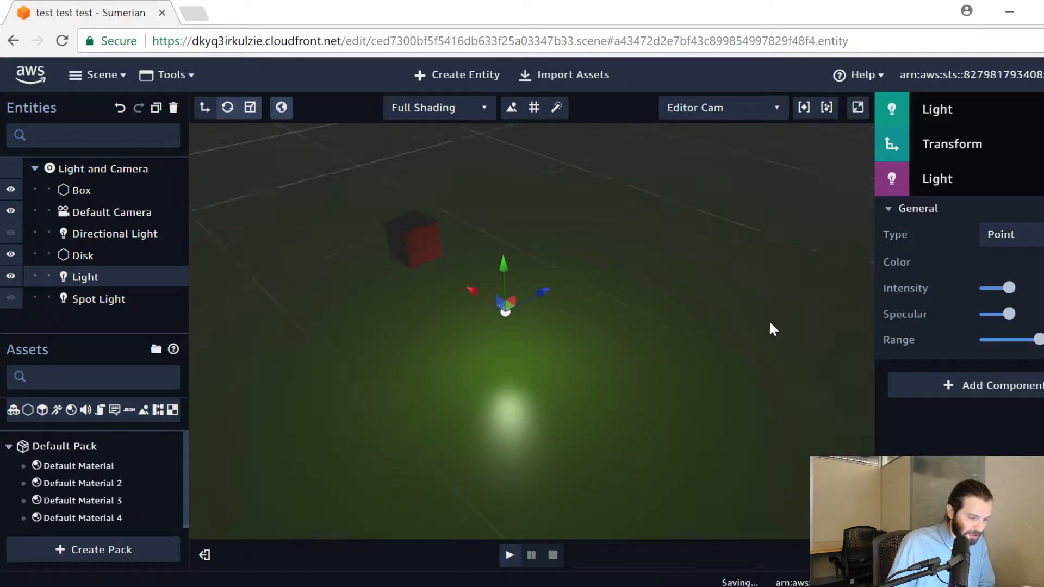
left_click_drag(769, 319, 742, 335)
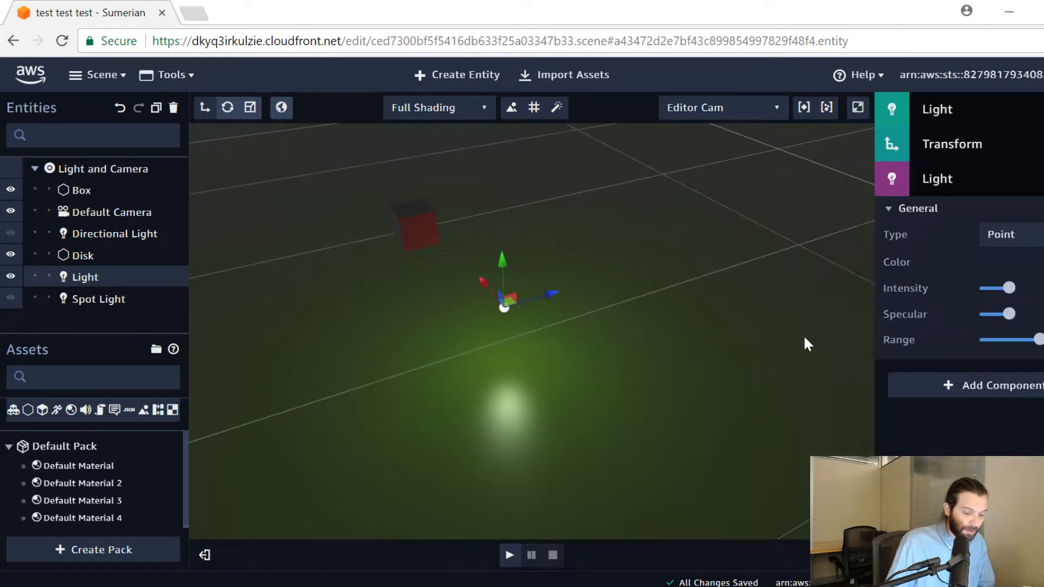
Step: Reduce the point light's range so its range sphere closes in around the light, with its edge near the box
left_click_drag(1030, 340, 1004, 344)
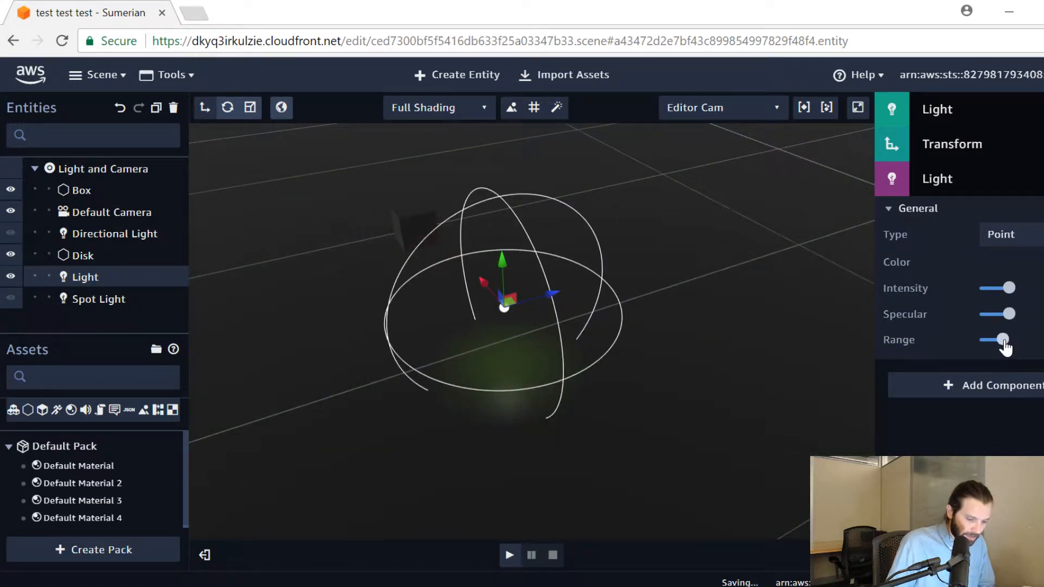
left_click_drag(687, 283, 570, 306)
left_click_drag(1004, 343, 1008, 345)
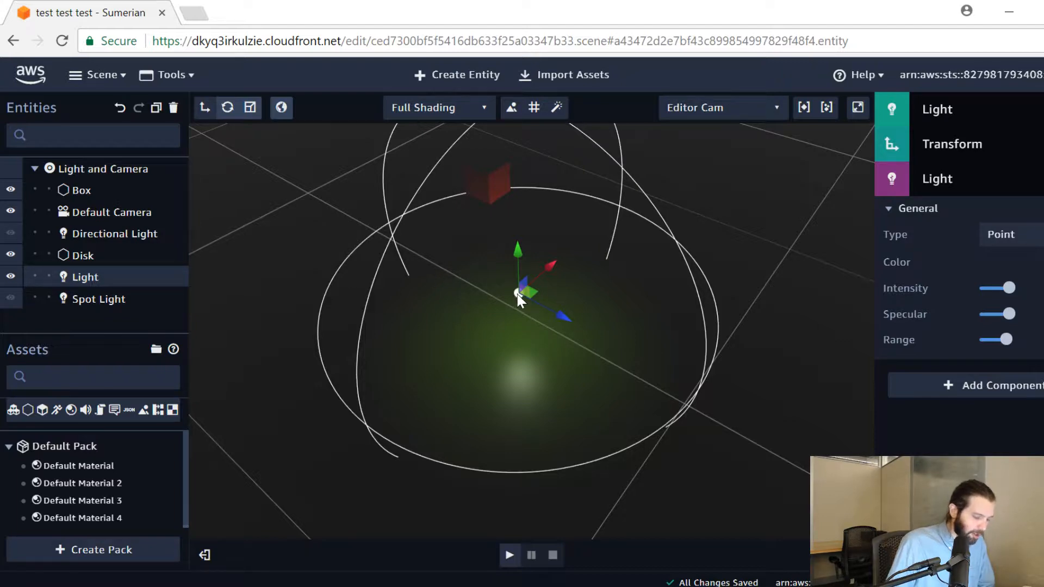
Step: Preview the scene in play mode, stop it, and examine the point light's range sphere from several angles
left_click(509, 556)
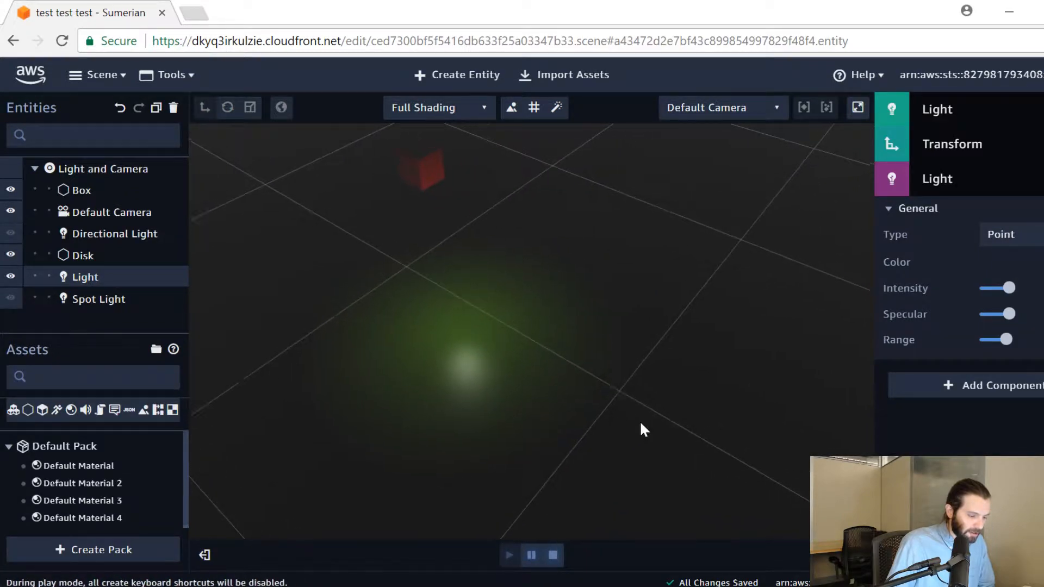
left_click_drag(617, 369, 496, 482)
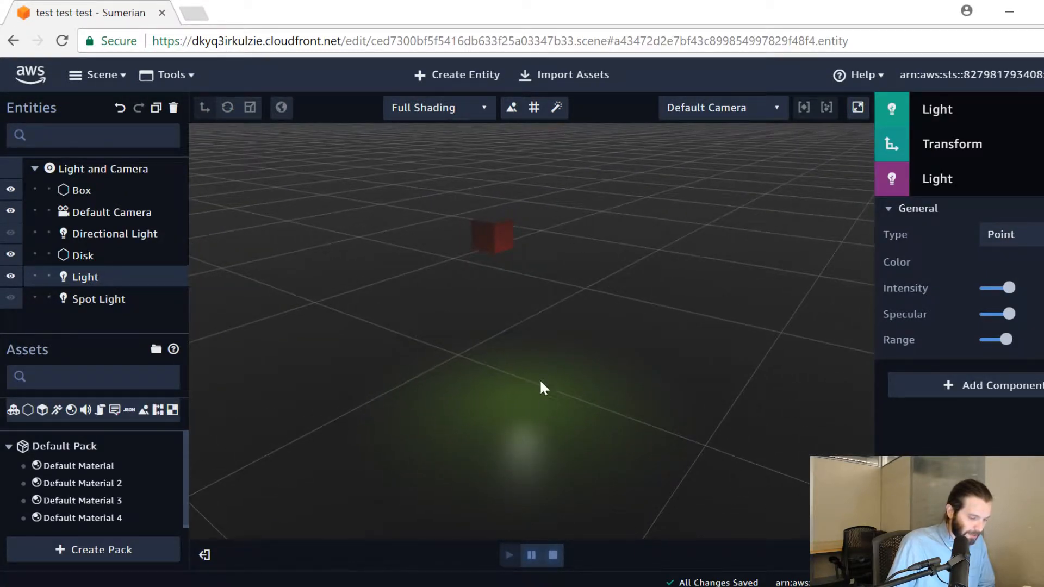
left_click_drag(538, 375, 518, 297)
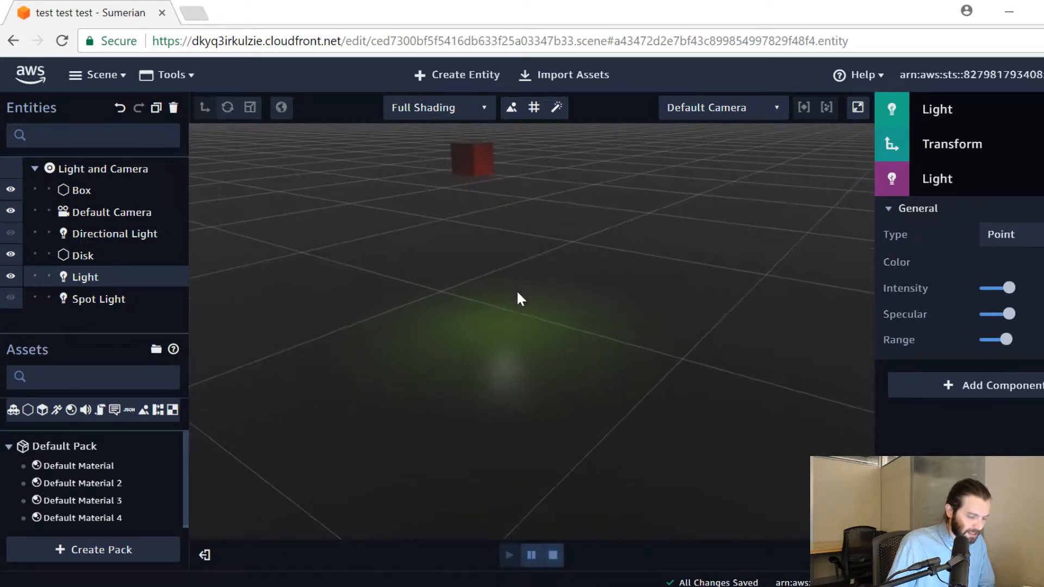
left_click(553, 556)
left_click_drag(631, 299, 338, 227)
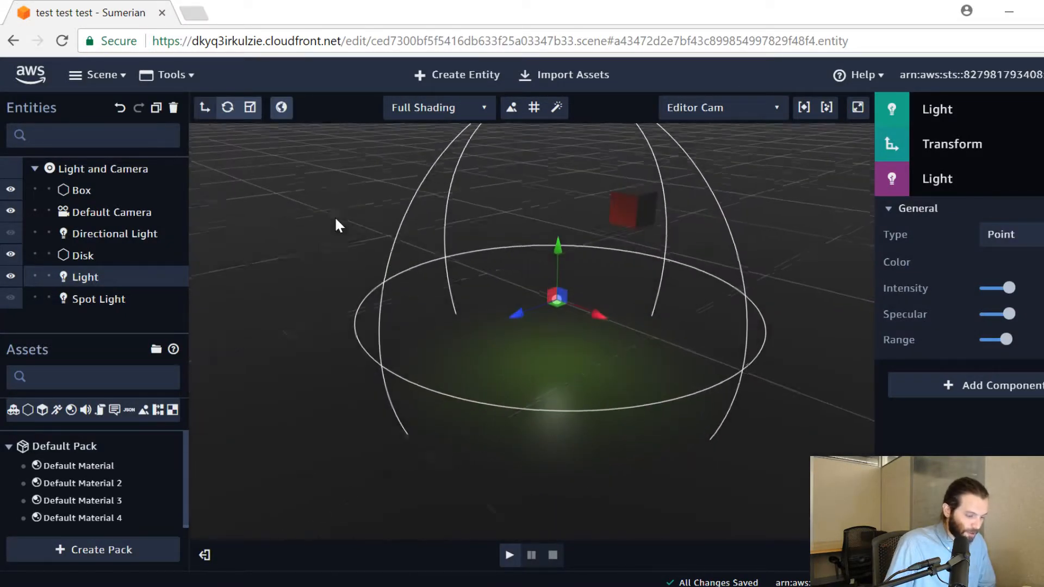
left_click_drag(792, 288, 382, 281)
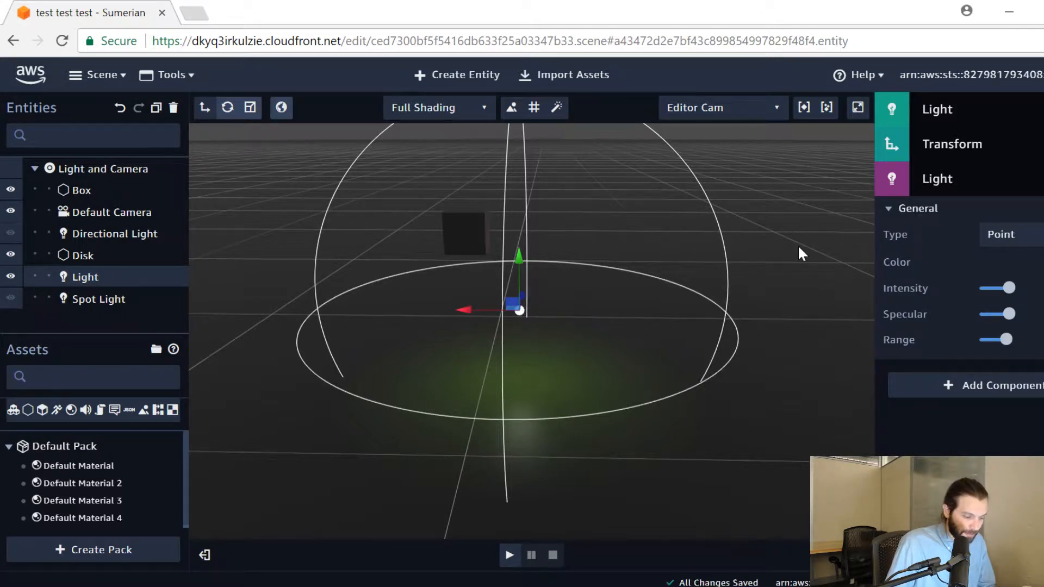
left_click_drag(798, 245, 620, 280)
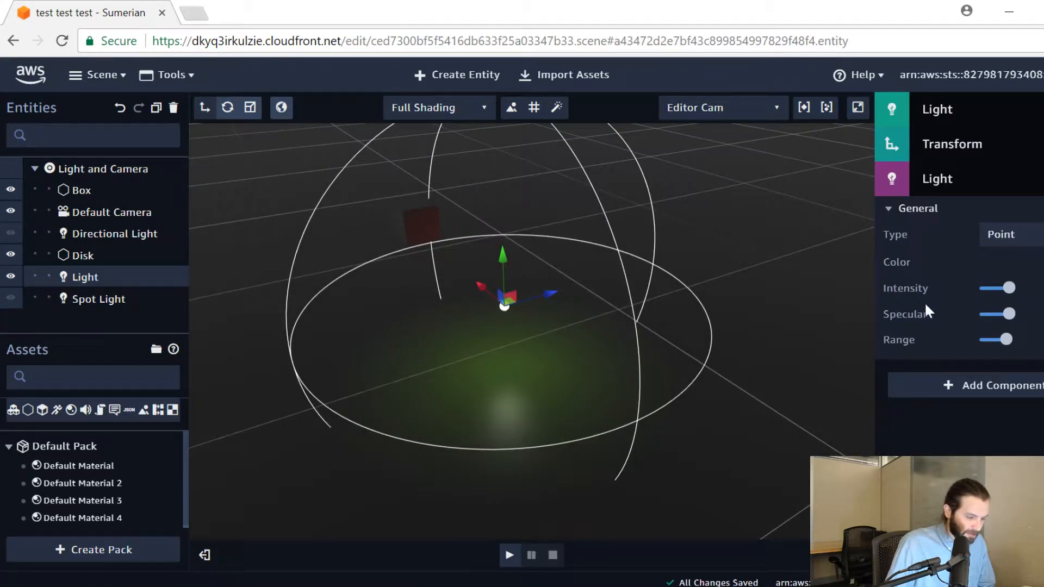
Step: Increase the point light's range again and make the Directional Light visible
left_click_drag(1008, 347, 1008, 318)
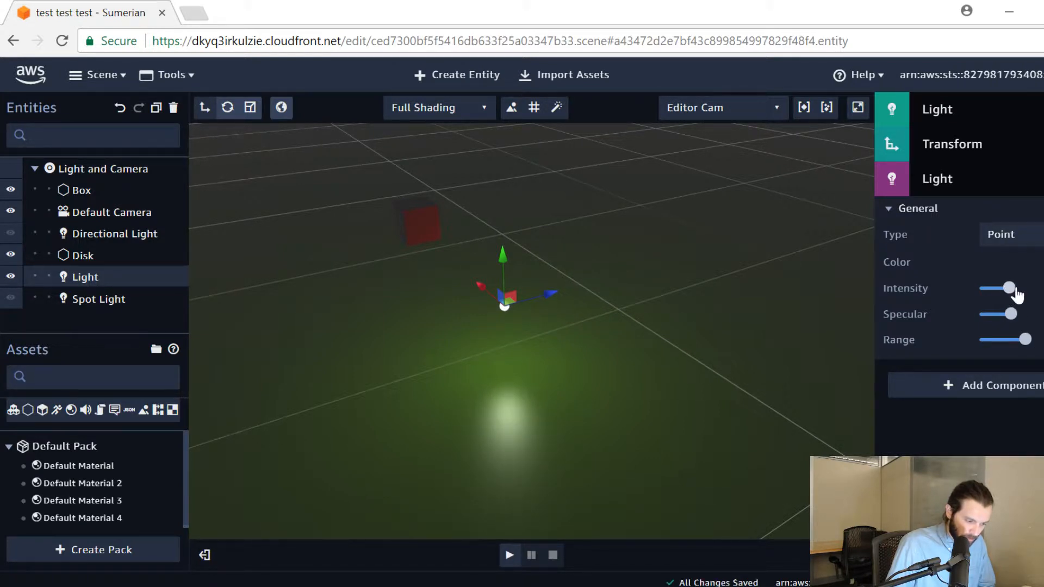
left_click(10, 233)
left_click_drag(680, 333, 596, 375)
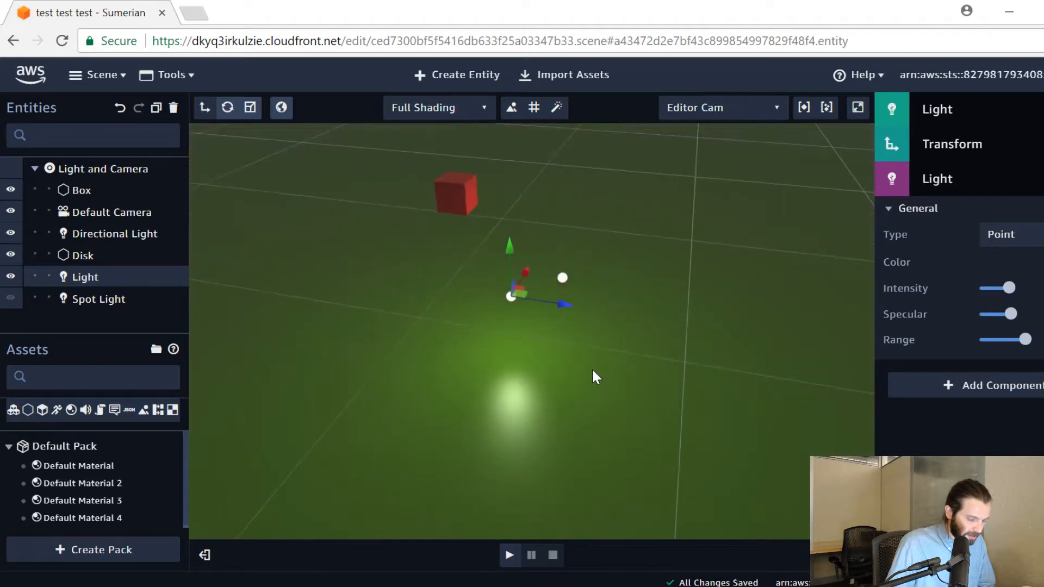
Step: Play and stop the scene to examine how the point and directional lights together illuminate the disk and box
left_click(510, 555)
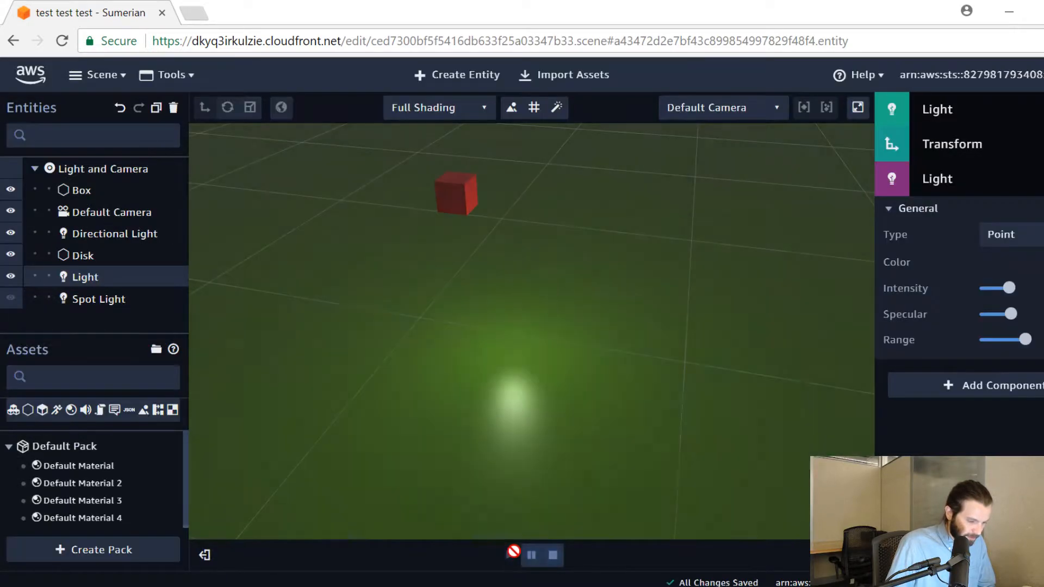
left_click_drag(651, 405, 702, 357)
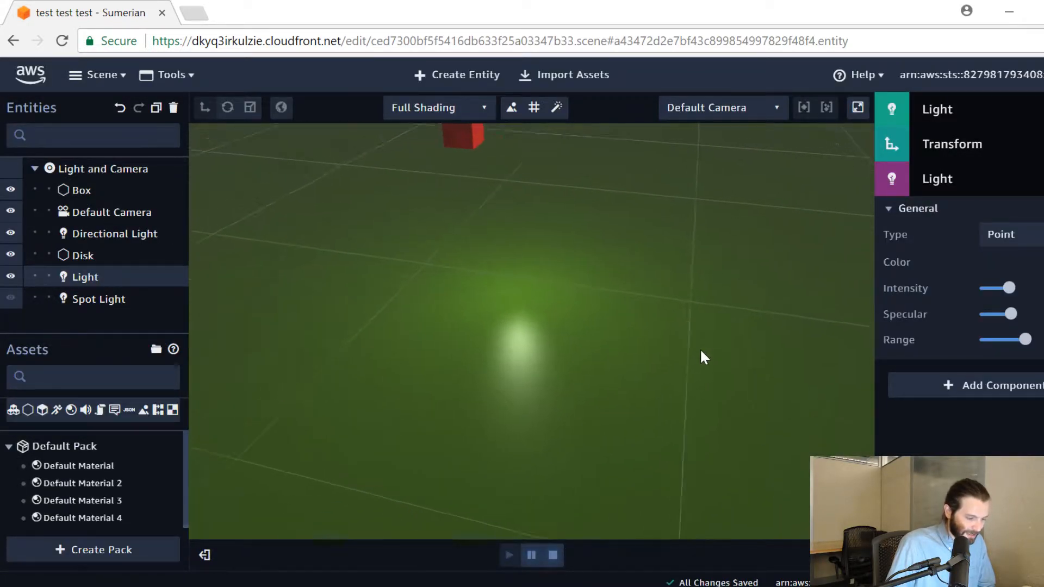
left_click(558, 557)
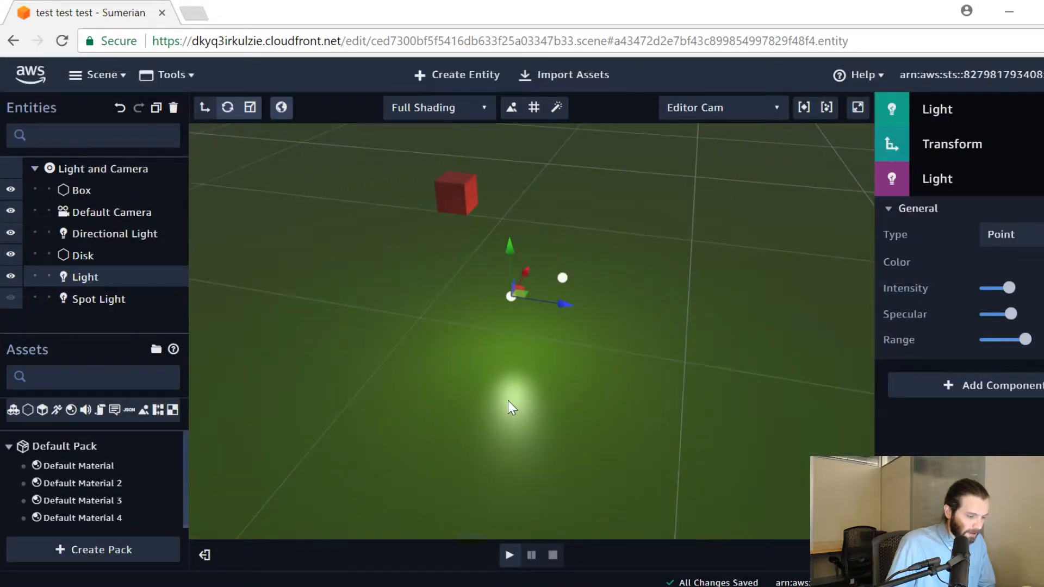
left_click_drag(510, 402, 656, 414)
left_click_drag(520, 242, 613, 299)
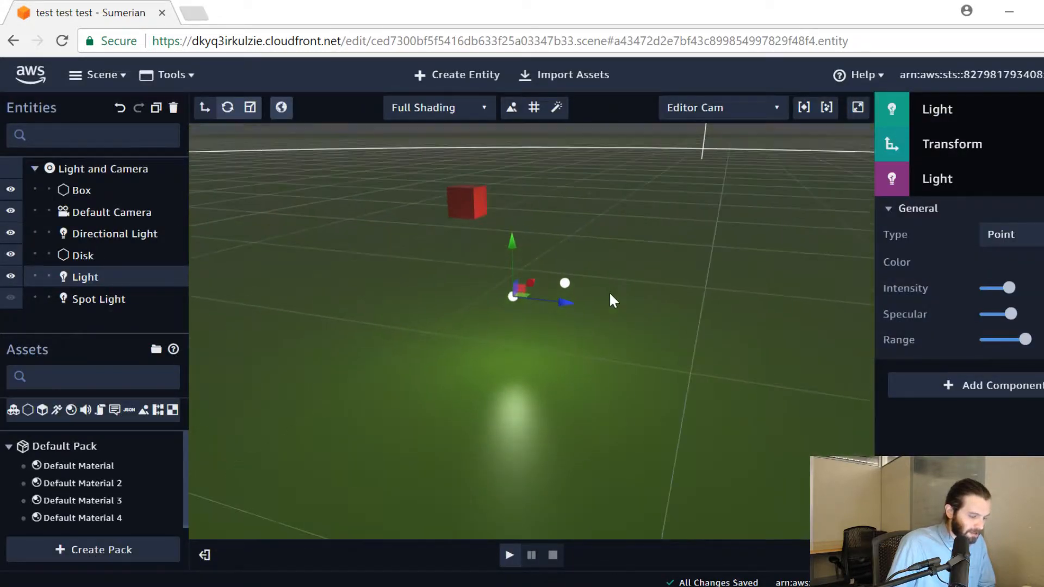
Step: Lower the box to Y 0.5085836 and scale it uniformly to 13.8
left_click(478, 205)
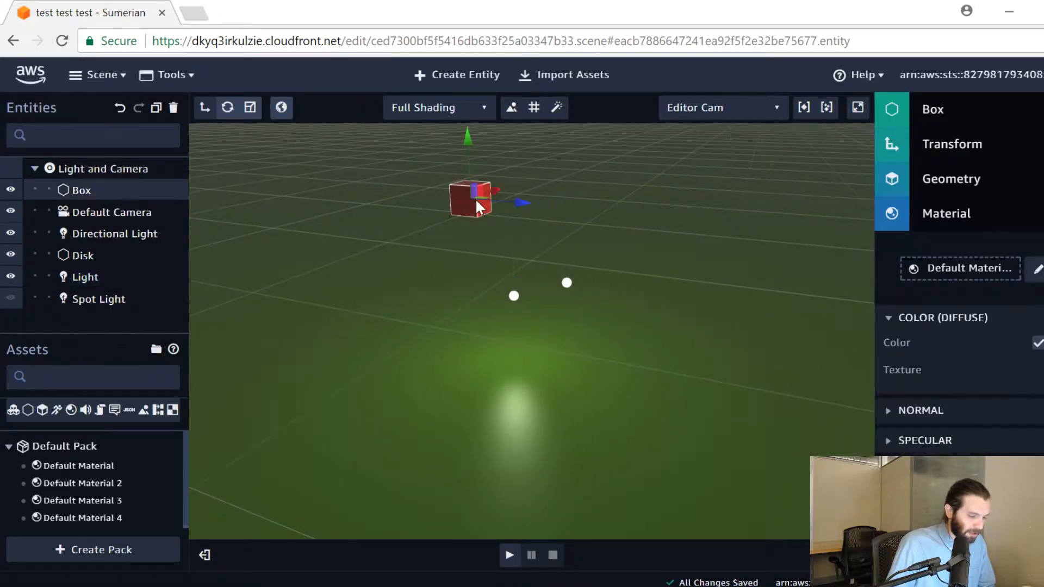
left_click(956, 144)
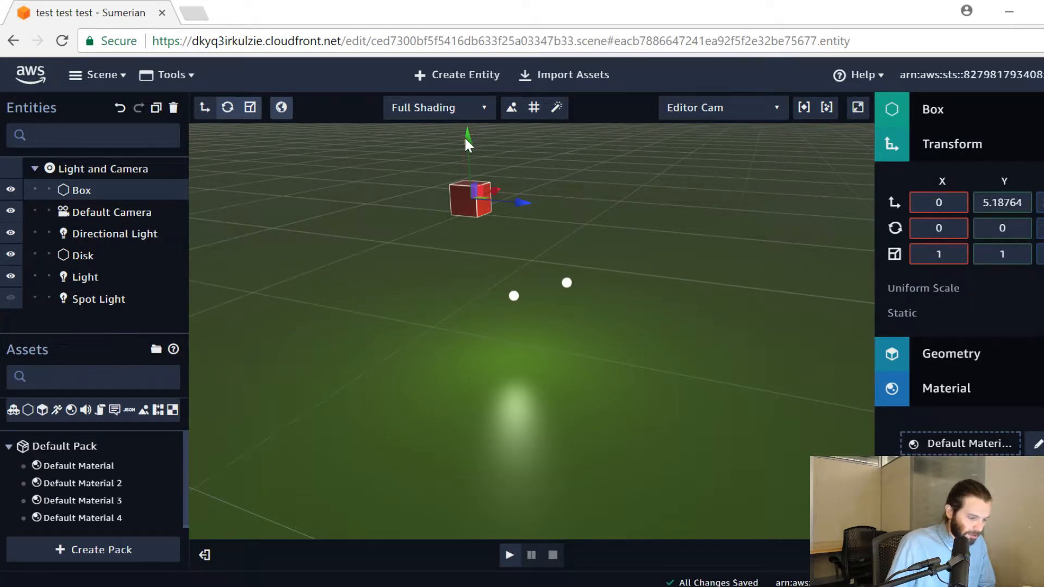
left_click_drag(466, 140, 468, 272)
left_click_drag(940, 254, 959, 145)
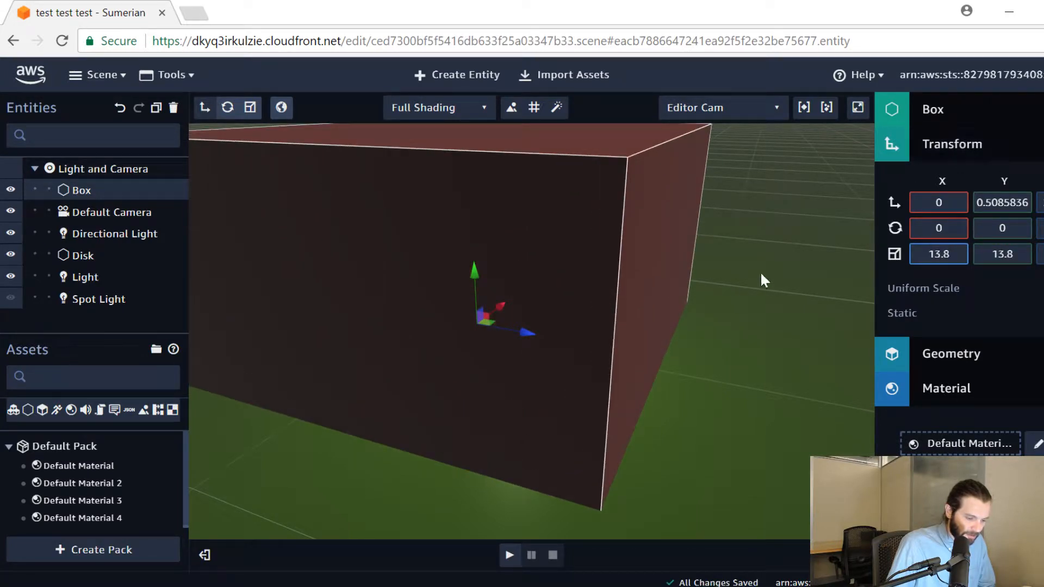
Step: Raise the enlarged box along its Y axis to 5.591068 so that it stands on the disk
left_click_drag(760, 272, 678, 289)
left_click(760, 323)
left_click_drag(760, 322, 704, 319)
left_click(609, 293)
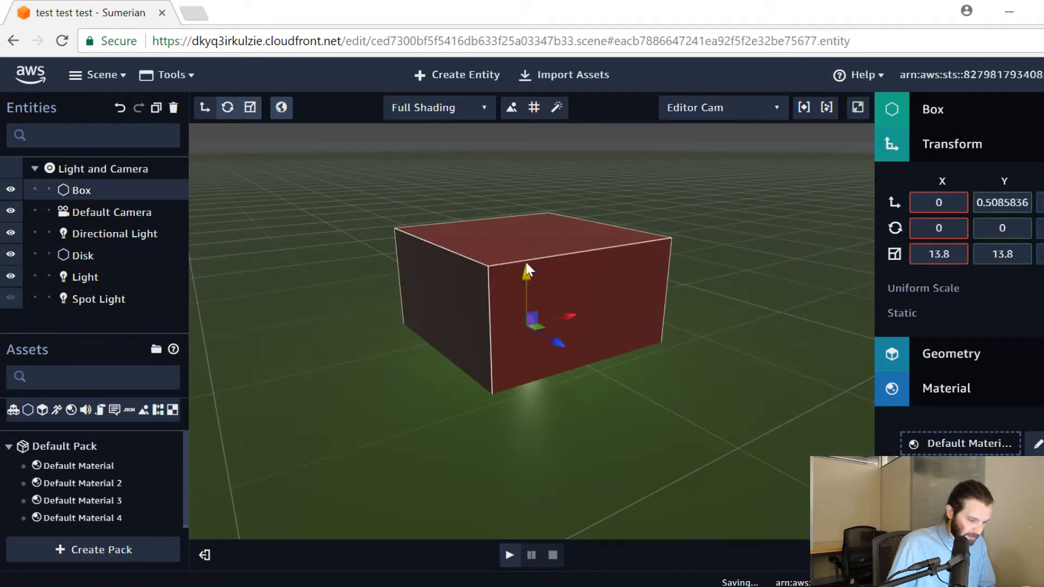
left_click_drag(526, 263, 540, 203)
left_click_drag(744, 268, 794, 259)
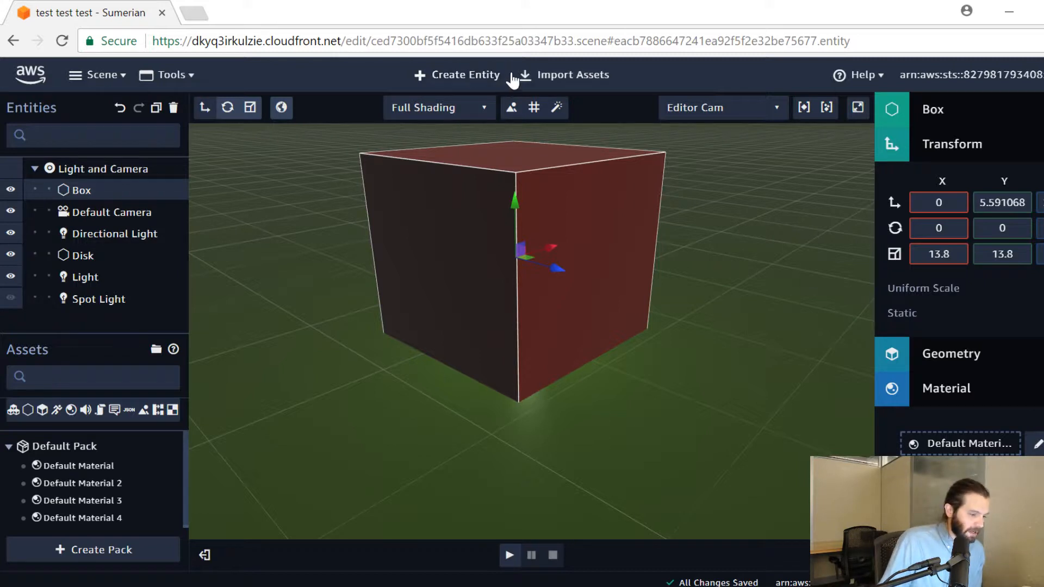
Step: Add an Orbit camera to the scene
left_click(460, 77)
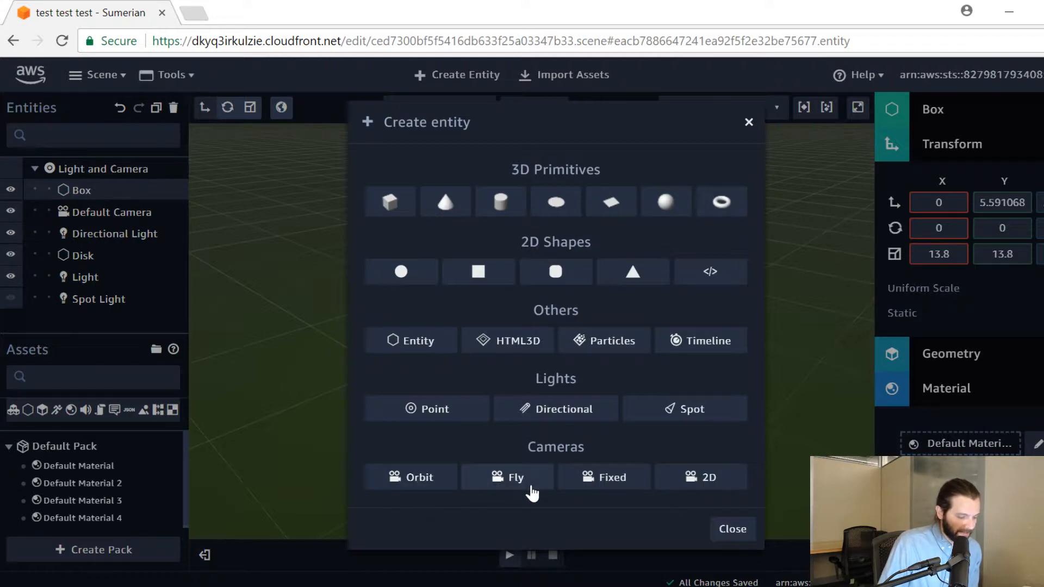
left_click(411, 479)
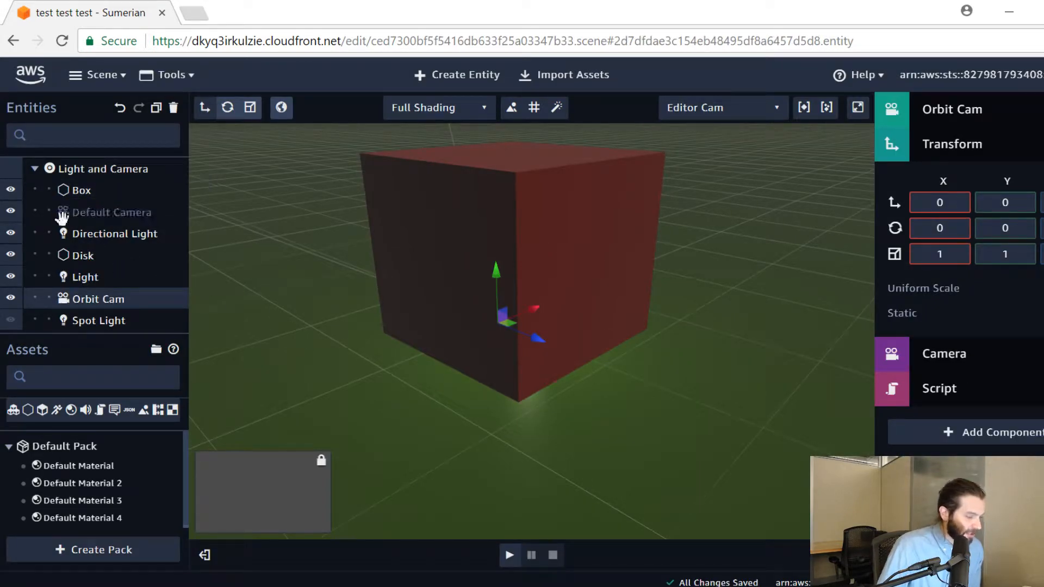
Step: Compare the camera and script settings of the Default Camera with those of the Orbit Cam
left_click(131, 213)
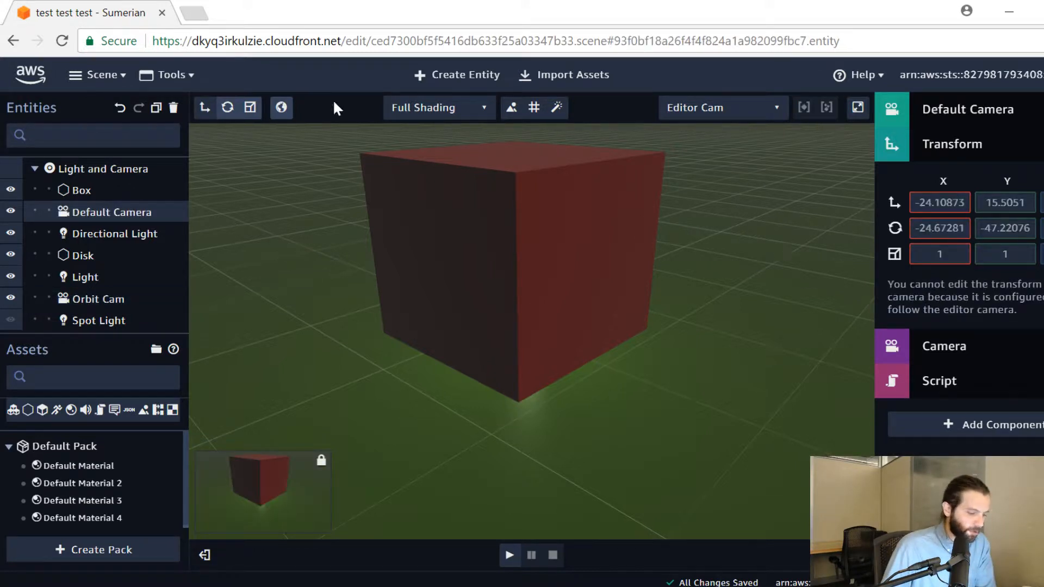
left_click(945, 146)
left_click(973, 213)
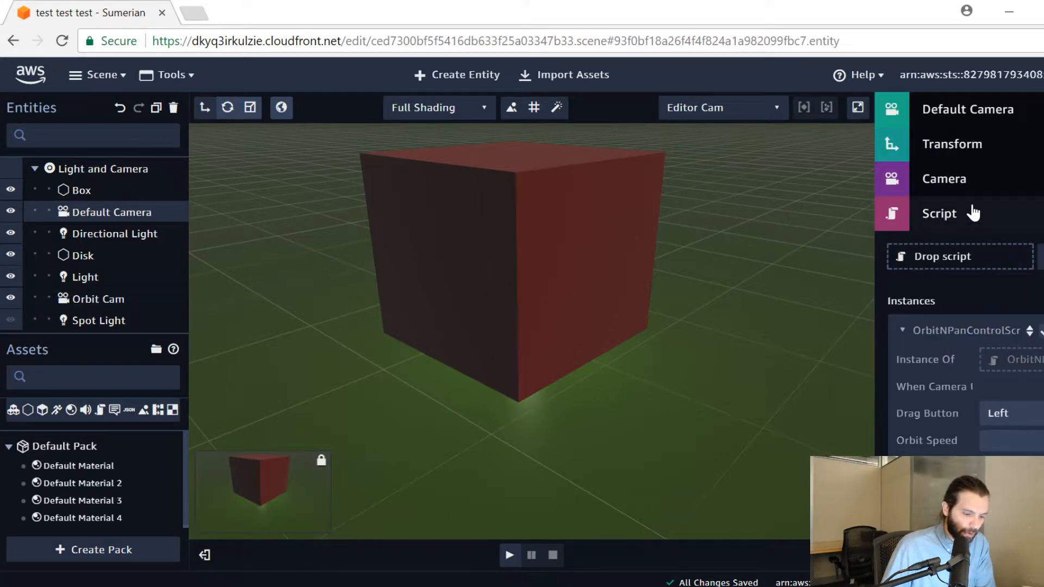
left_click(947, 180)
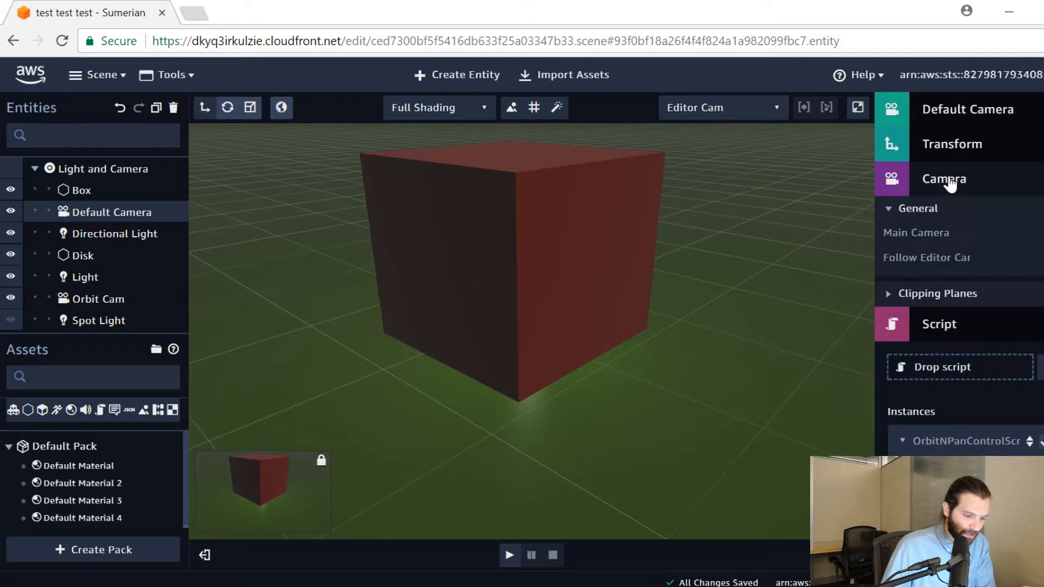
scroll(937, 239, "down", 3)
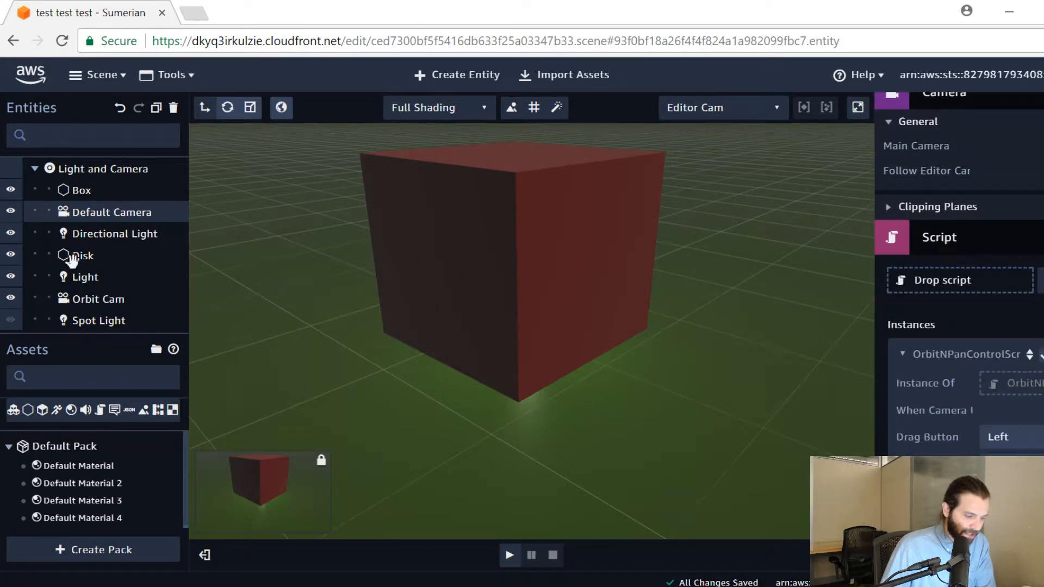
left_click(105, 299)
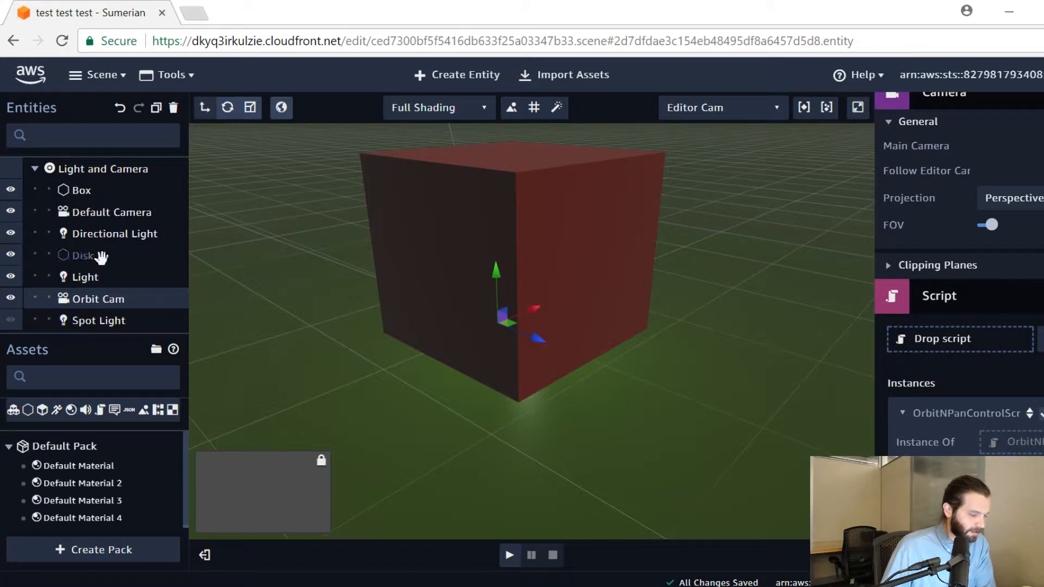
left_click(111, 211)
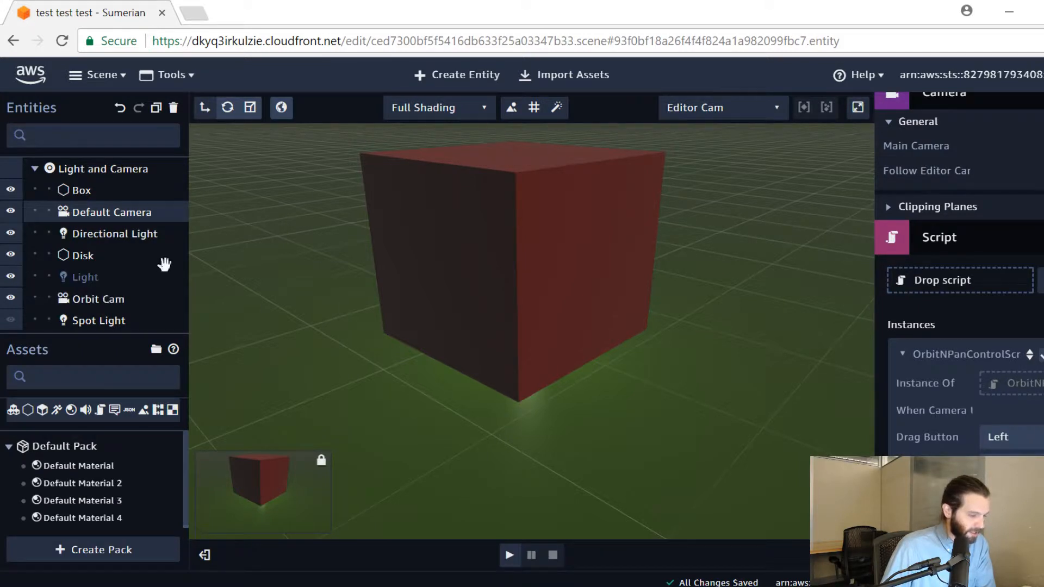
Step: Play the scene through the Default Camera, orbit around the enlarged box, and stop playback
left_click_drag(779, 310, 734, 344)
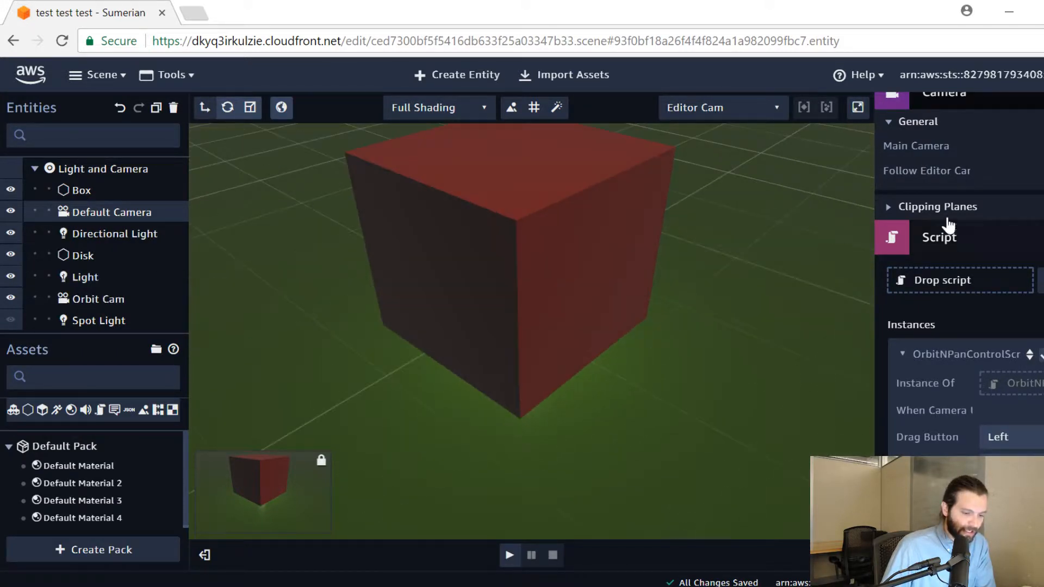
left_click(509, 555)
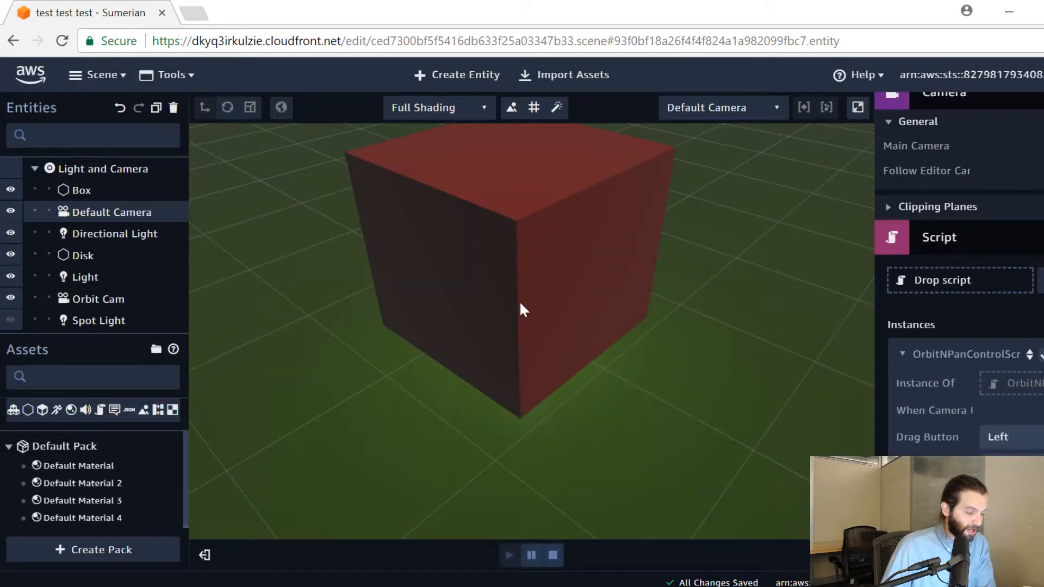
left_click_drag(599, 331, 577, 414)
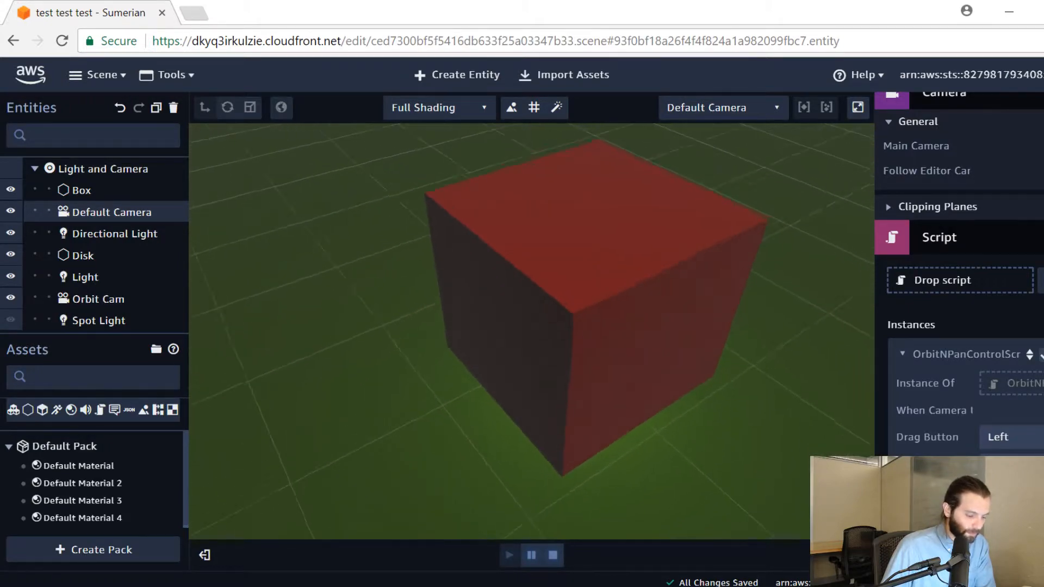
left_click(553, 555)
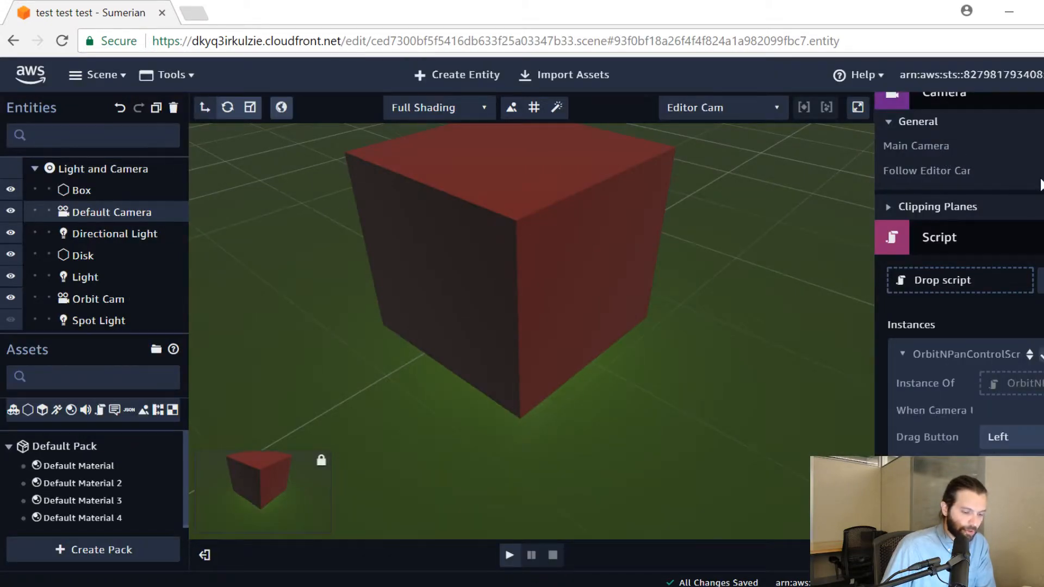
Step: Run the scene through the Default Camera from a new angle on the box, and stop playback
left_click_drag(530, 378, 411, 364)
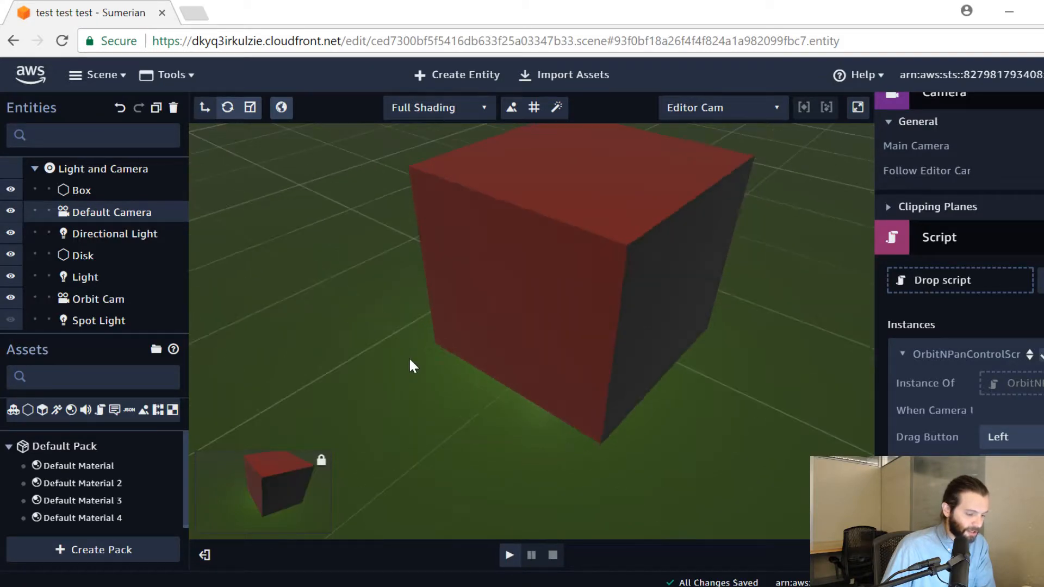
left_click(509, 555)
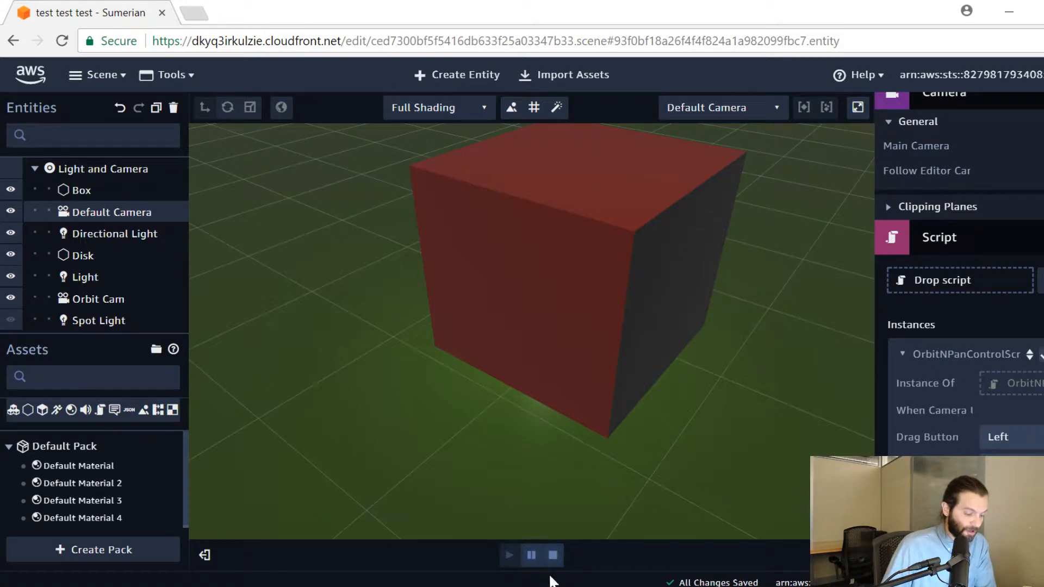
left_click(553, 556)
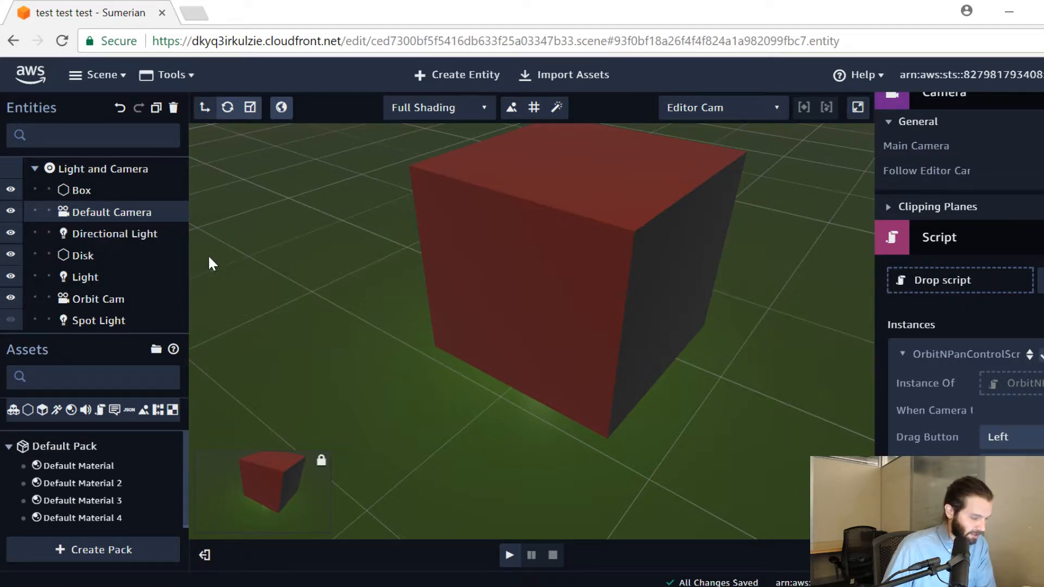
Step: Delete the Default Camera from the scene, keeping the Orbit Cam, and confirm the removal
left_click(122, 299)
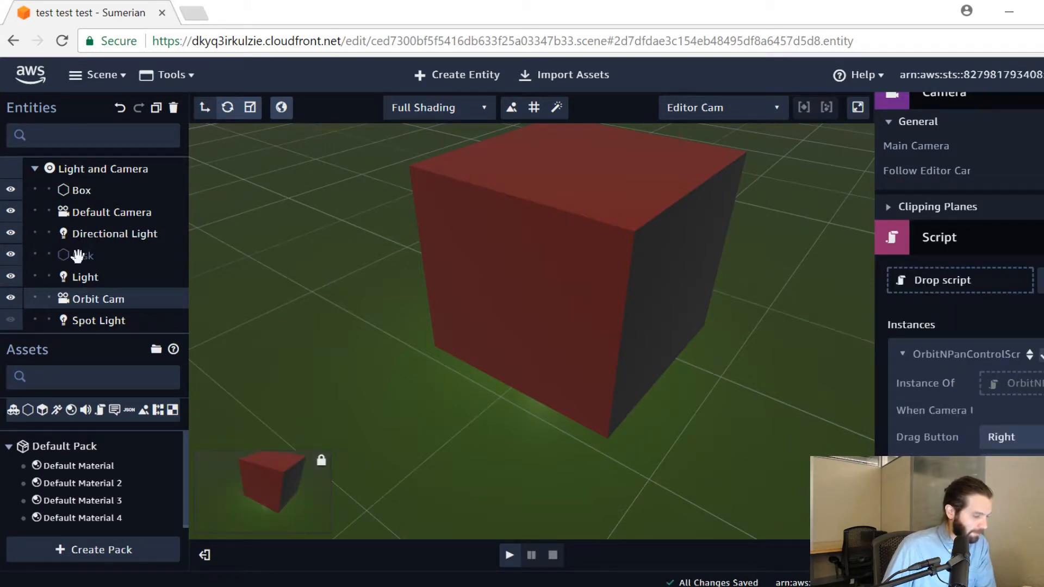
left_click(119, 216)
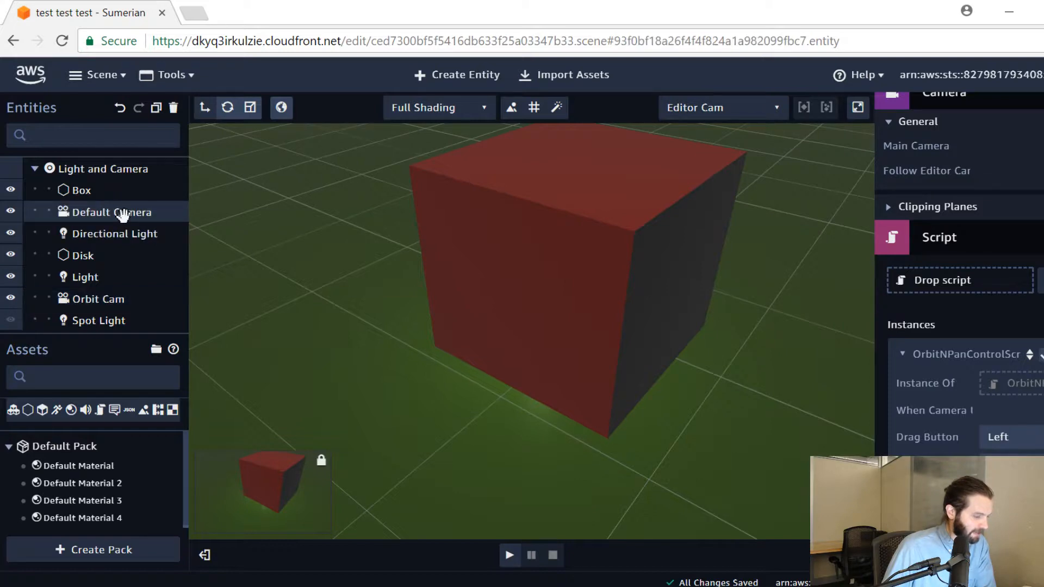
left_click(173, 109)
left_click(690, 373)
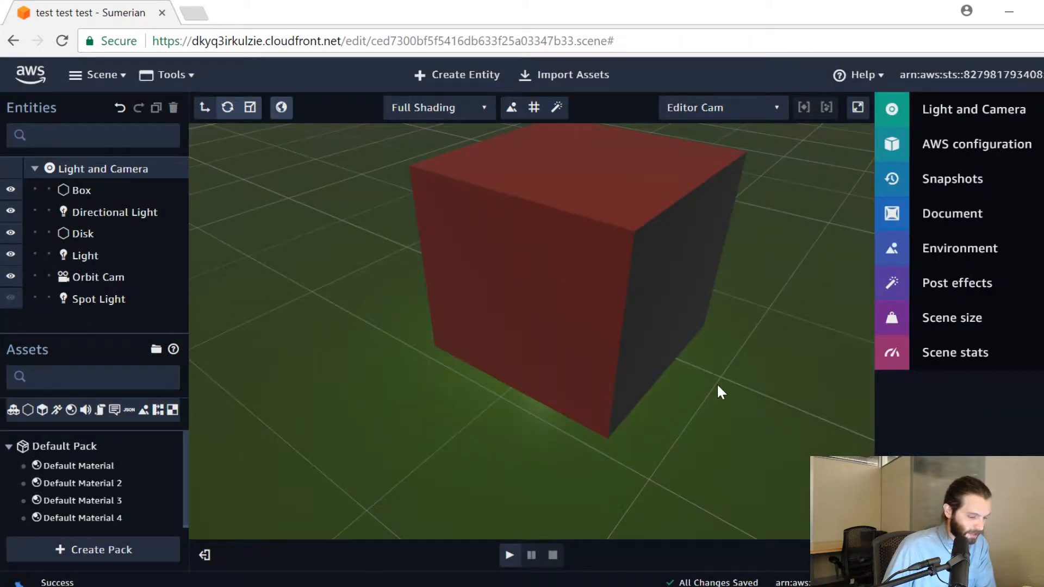
Step: Collapse the Orbit Cam's Camera and Script component settings and view the box from several sides
left_click(111, 277)
left_click_drag(673, 355, 707, 449)
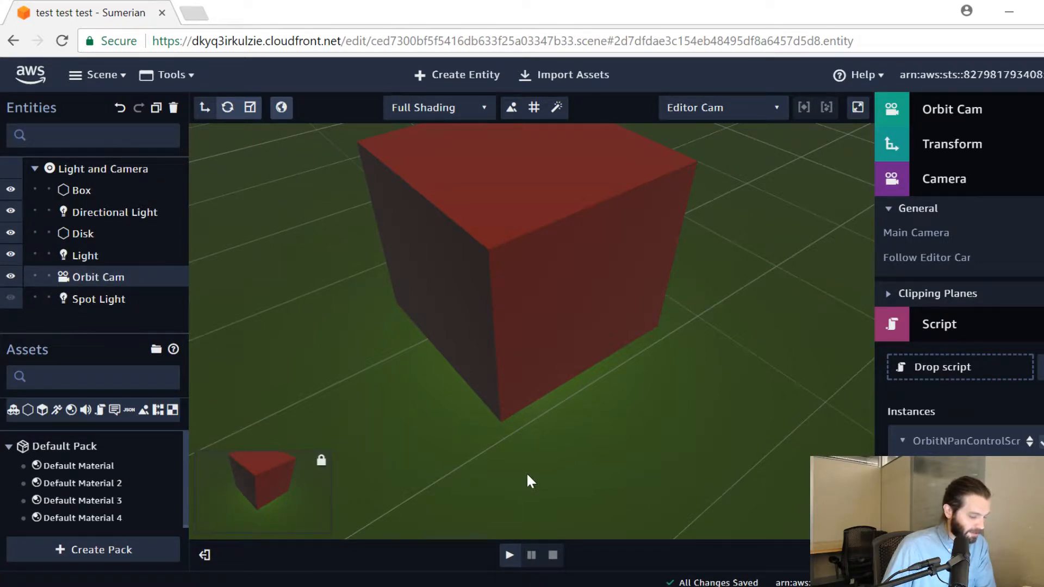
left_click_drag(528, 478, 473, 457)
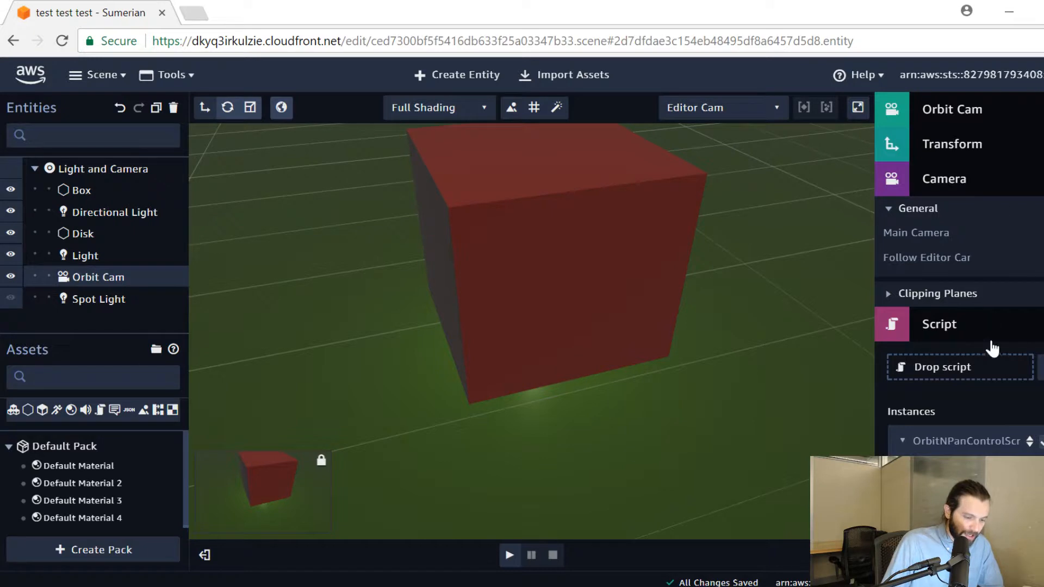
left_click(962, 180)
left_click(985, 215)
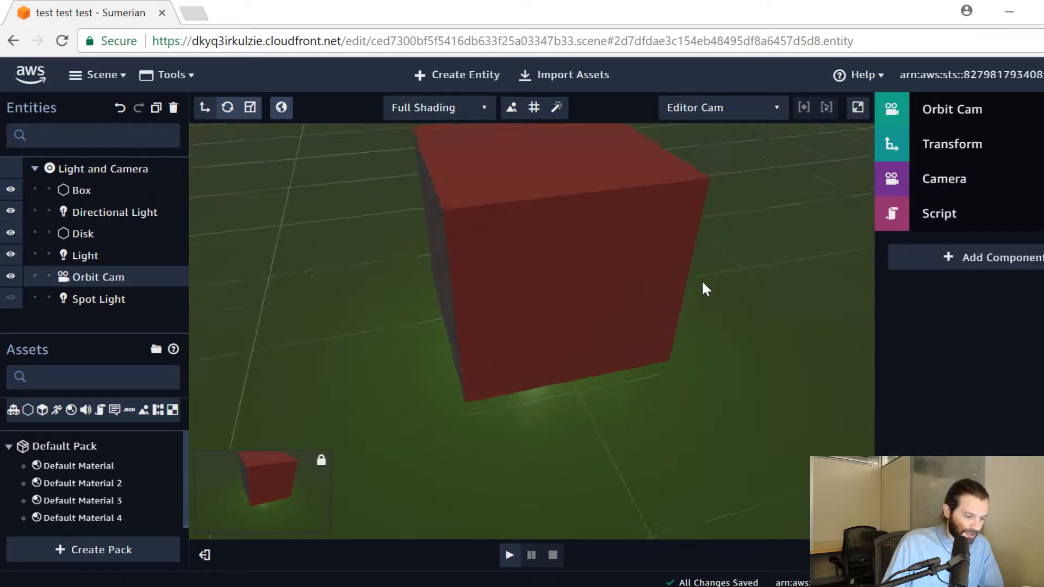
left_click_drag(703, 284, 757, 377)
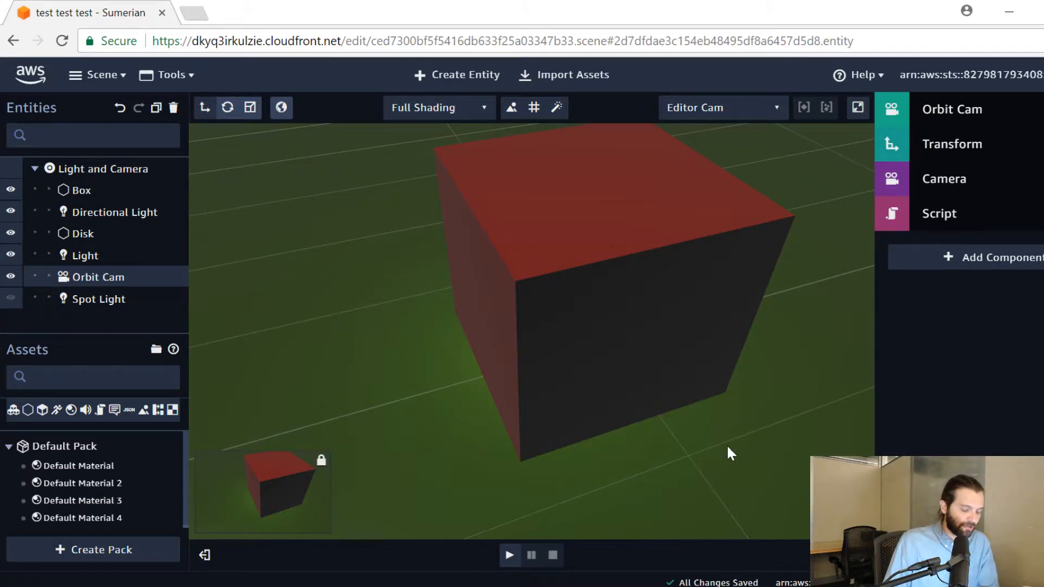
left_click_drag(726, 445, 697, 394)
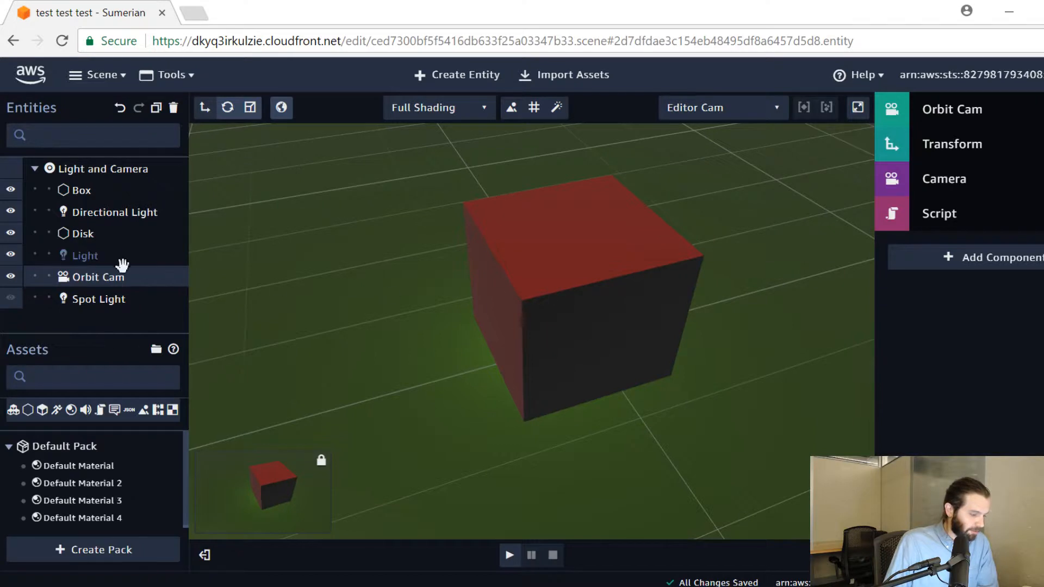
Step: Select the box and examine it and the surrounding disk by zooming, orbiting and panning the editor view
left_click(79, 191)
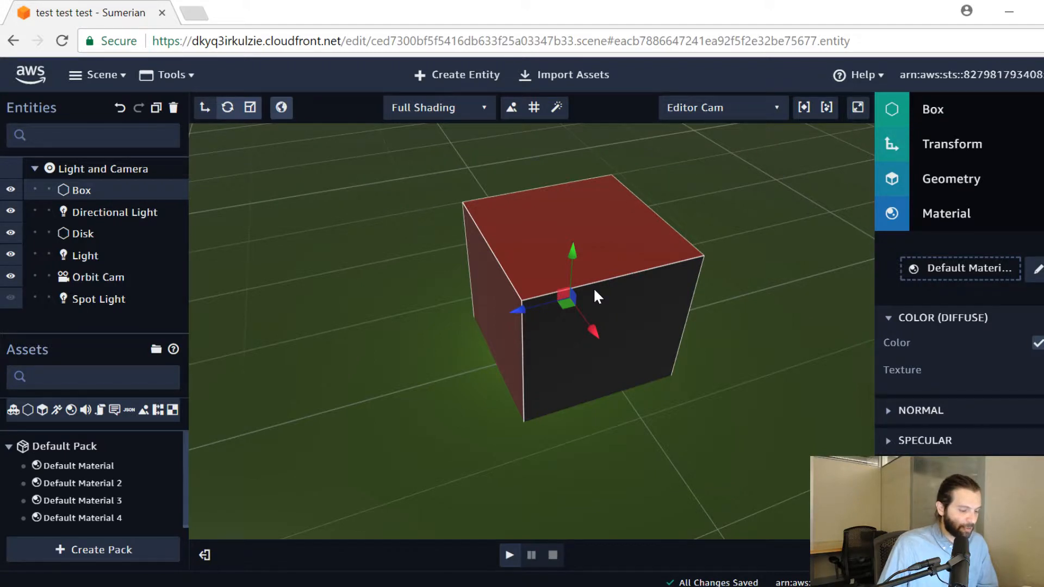
scroll(596, 292, "up", 3)
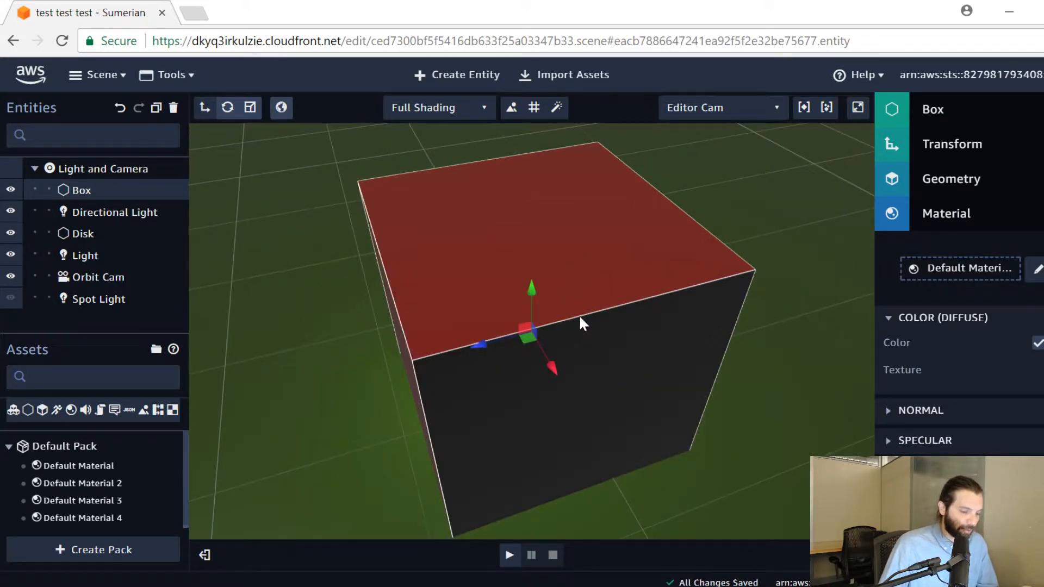
scroll(543, 362, "down", 5)
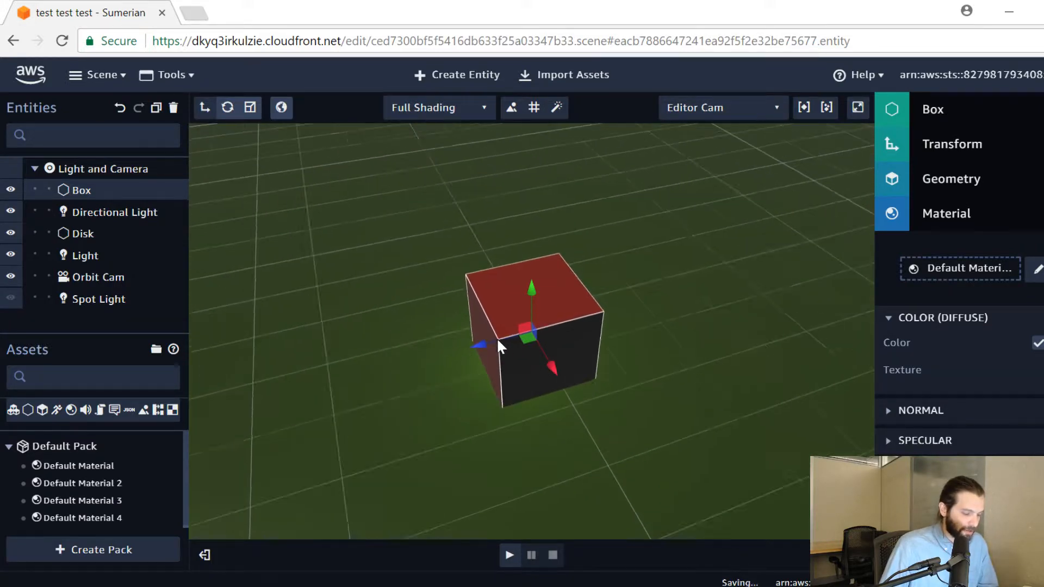
scroll(489, 335, "down", 3)
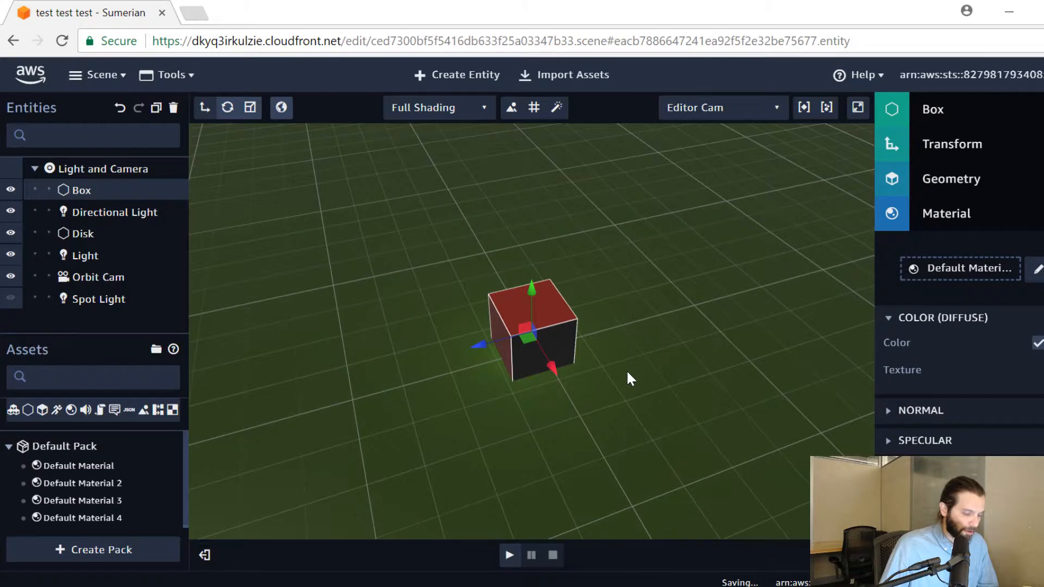
left_click_drag(625, 370, 469, 383)
left_click_drag(746, 360, 477, 372)
left_click_drag(717, 346, 623, 341)
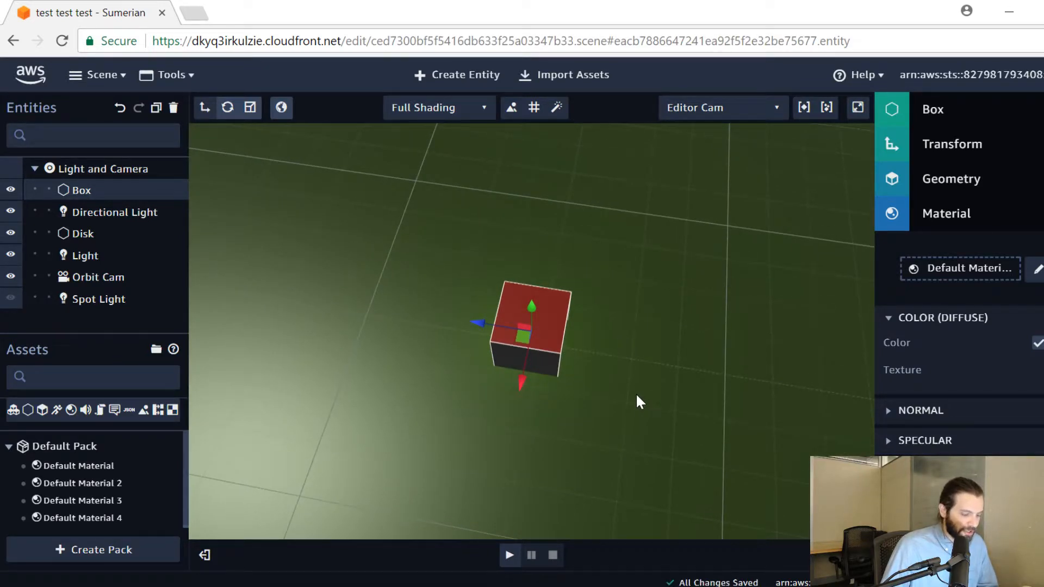
middle_click_drag(604, 402, 600, 211)
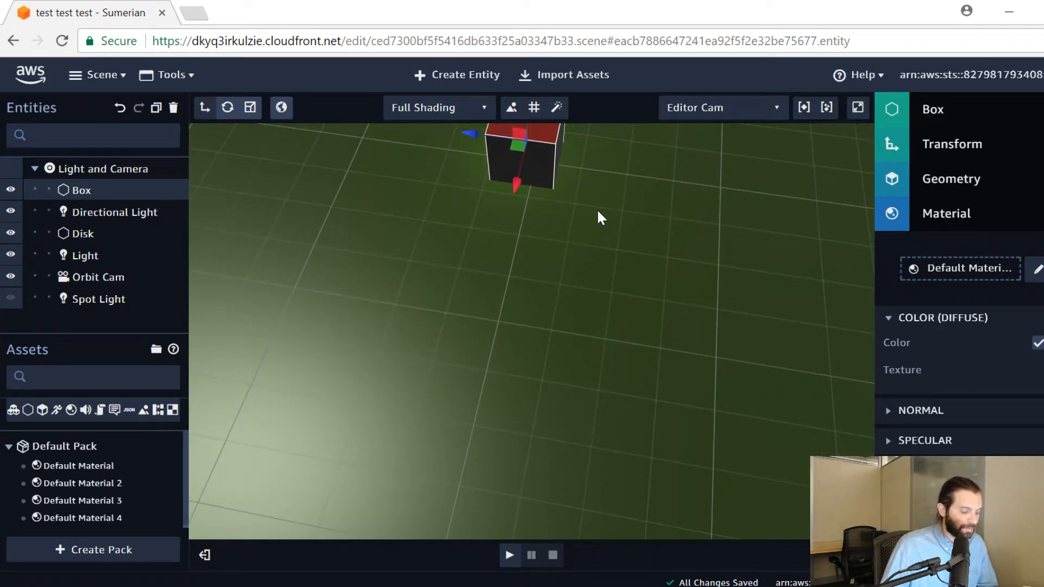
left_click_drag(659, 351, 466, 323)
left_click_drag(733, 294, 595, 277)
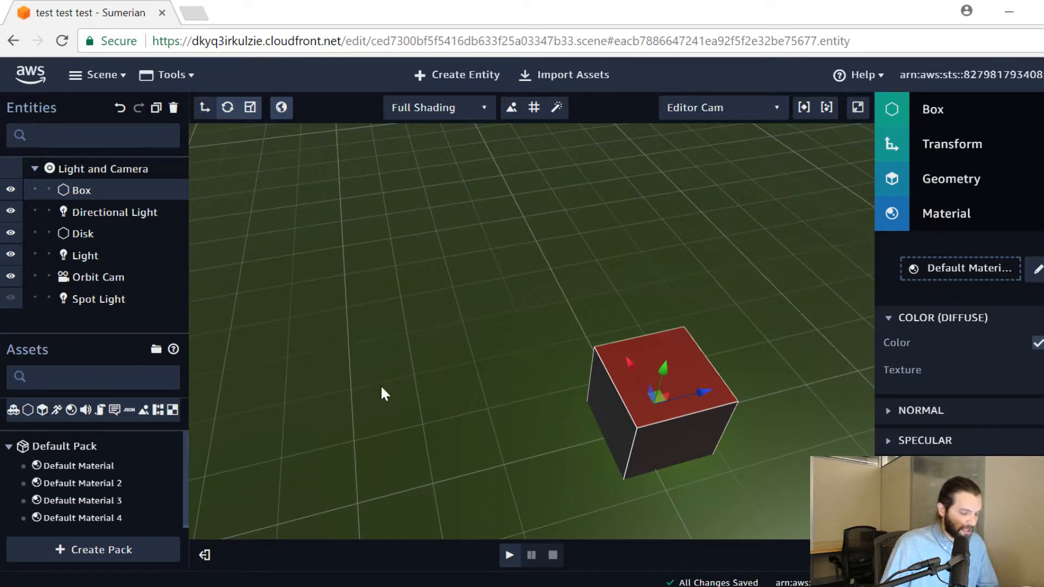
Step: Frame the box in the editor view, and do the same for the disk
key("f")
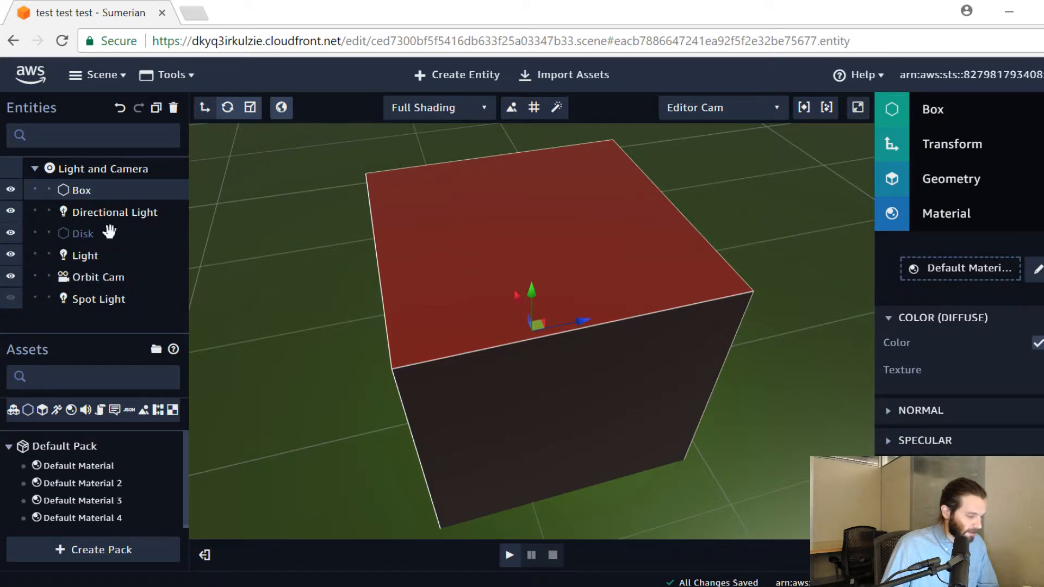
left_click(83, 234)
key("f")
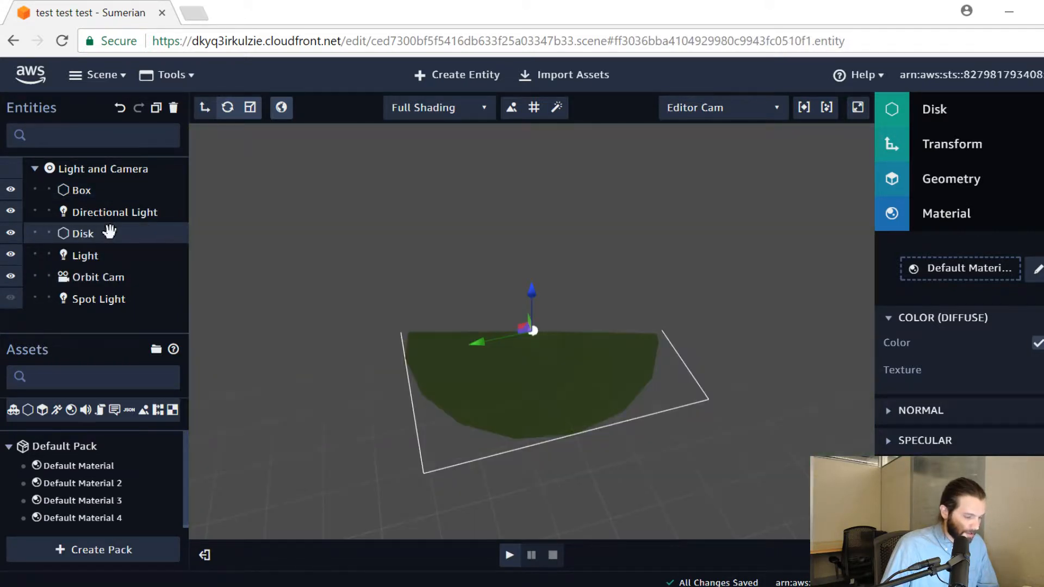
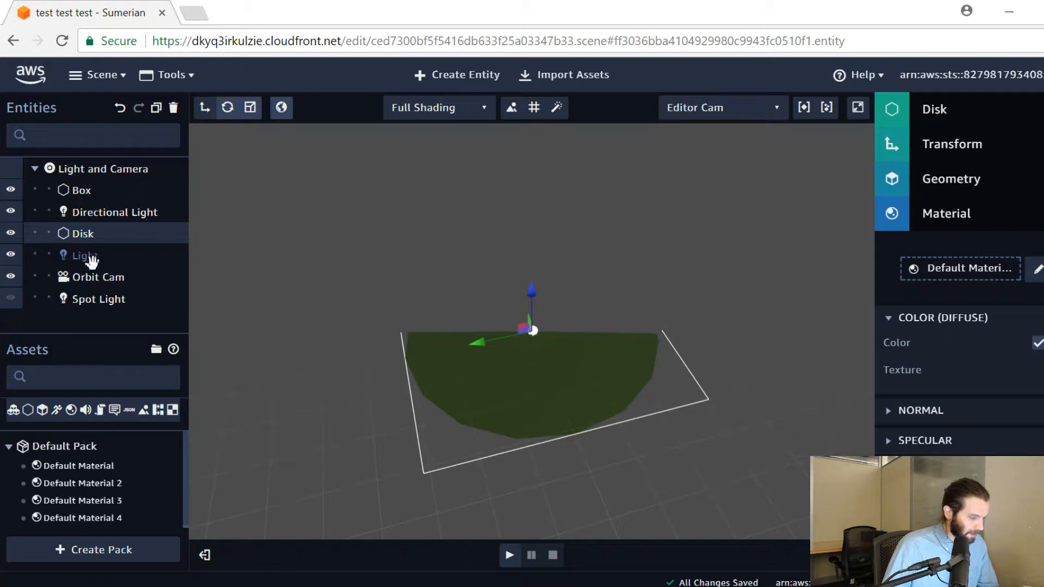
Step: Rename the Light entity as Point Light and collapse its details
left_click(87, 255)
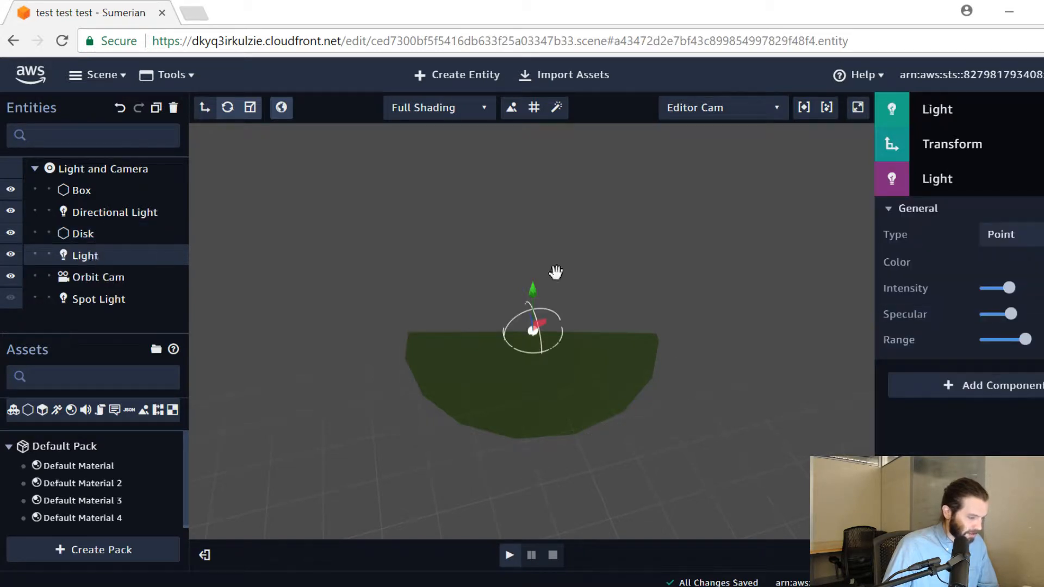
left_click(915, 106)
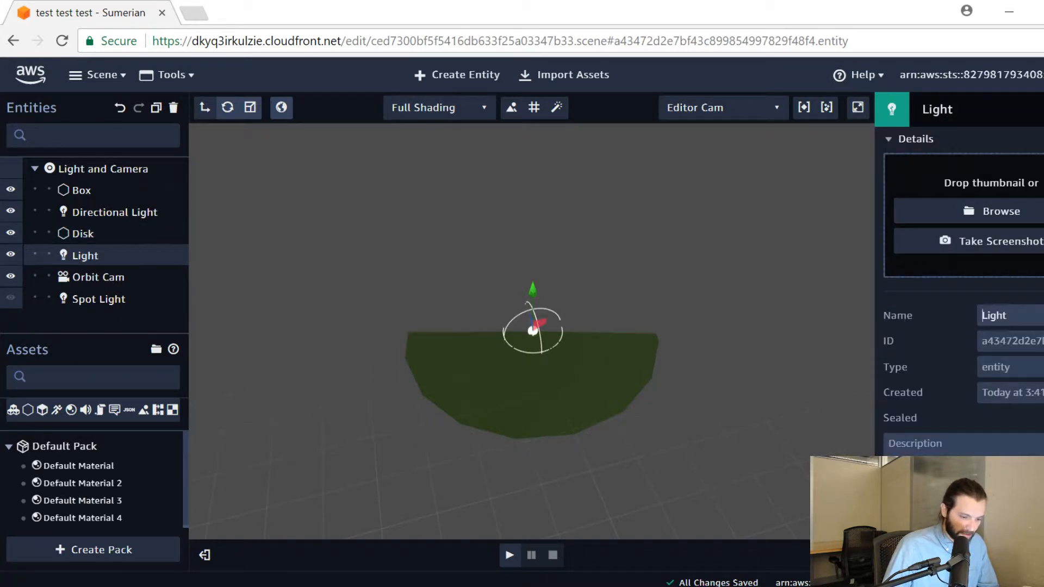
type("Point")
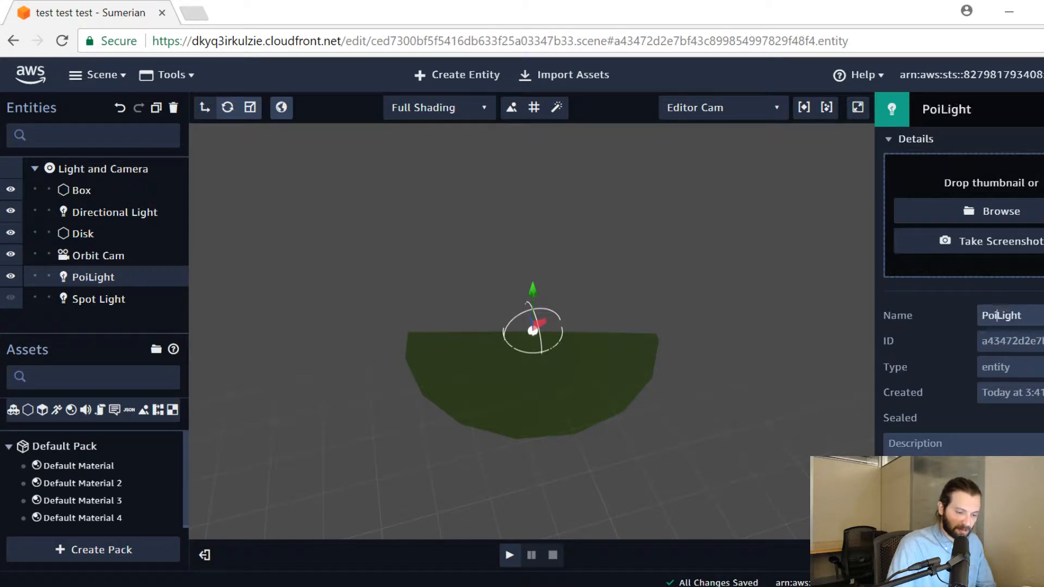
left_click(1015, 116)
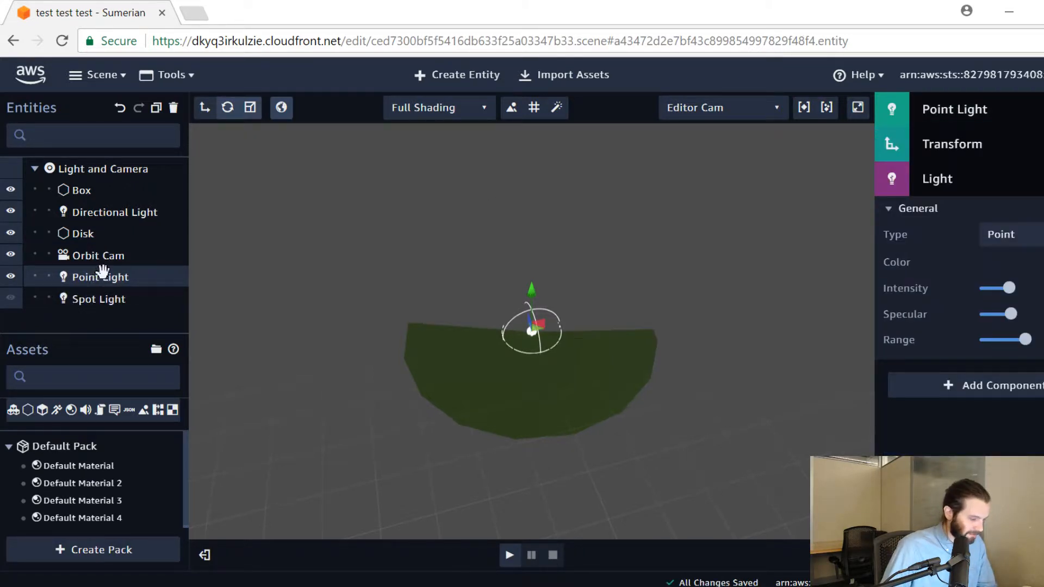
Step: Frame the box in the editor view again and inspect it from different sides and distances, including from inside
left_click(114, 298)
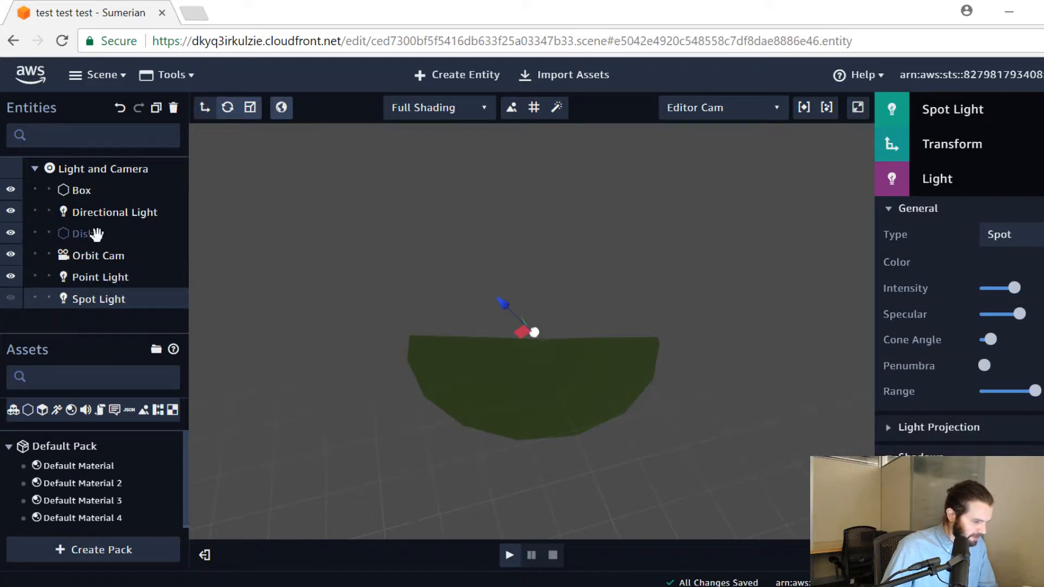
double_click(80, 191)
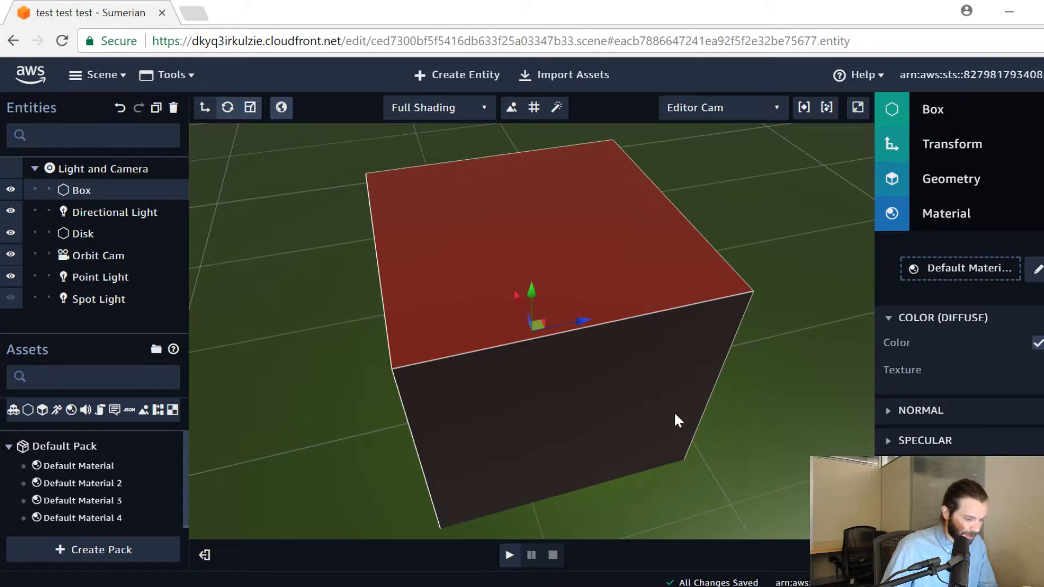
scroll(675, 415, "down", 10)
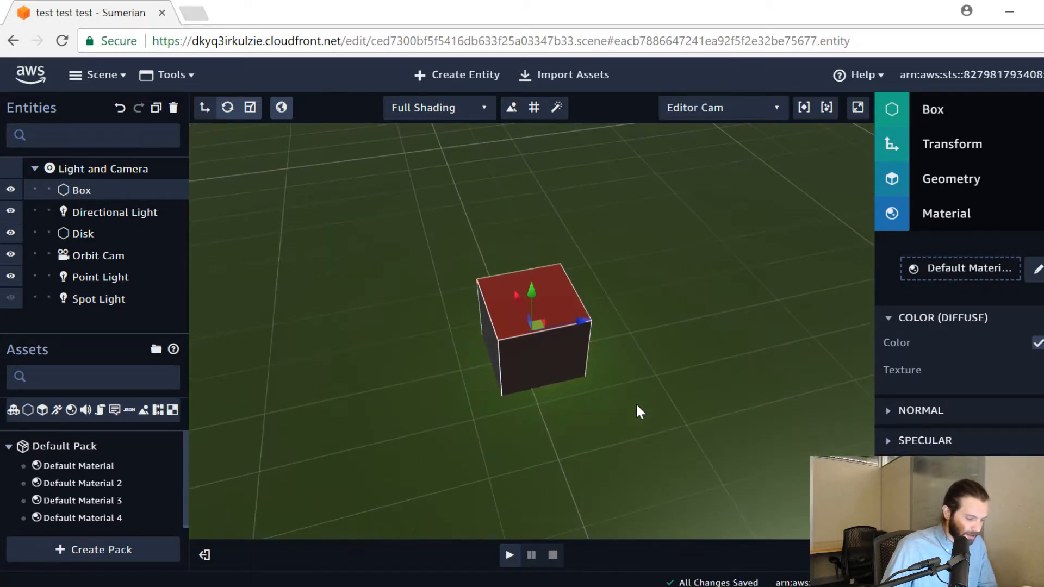
left_click_drag(639, 412, 457, 389)
left_click_drag(684, 382, 469, 378)
left_click_drag(647, 379, 449, 326)
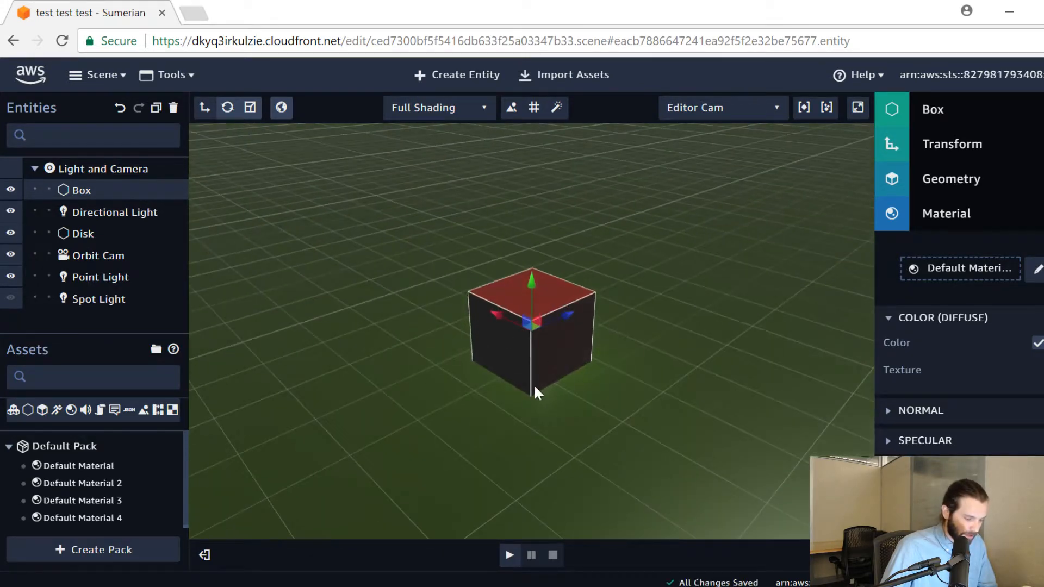
left_click_drag(534, 391, 523, 379)
scroll(522, 379, "up", 10)
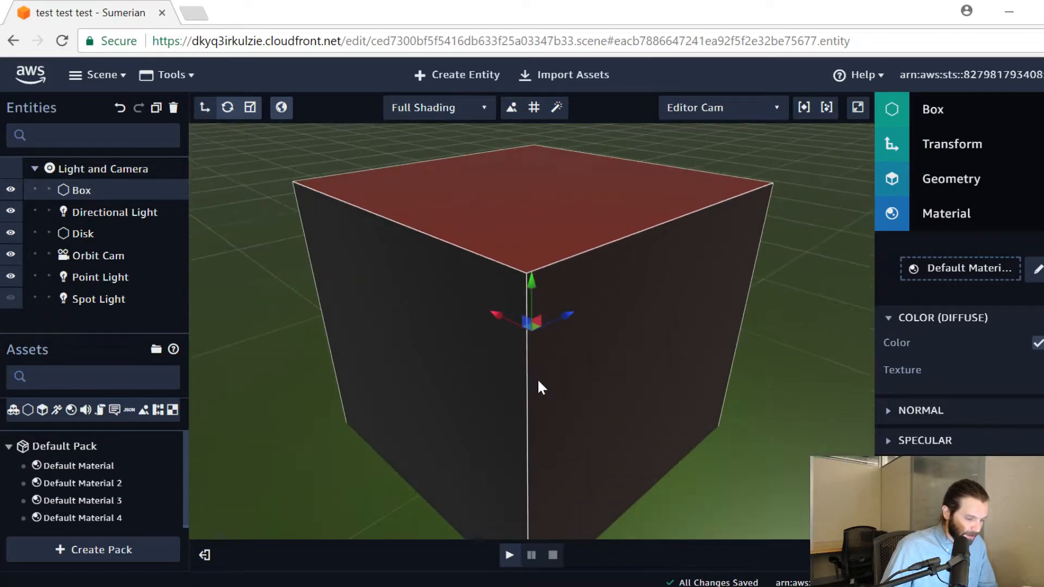
scroll(538, 382, "up", 10)
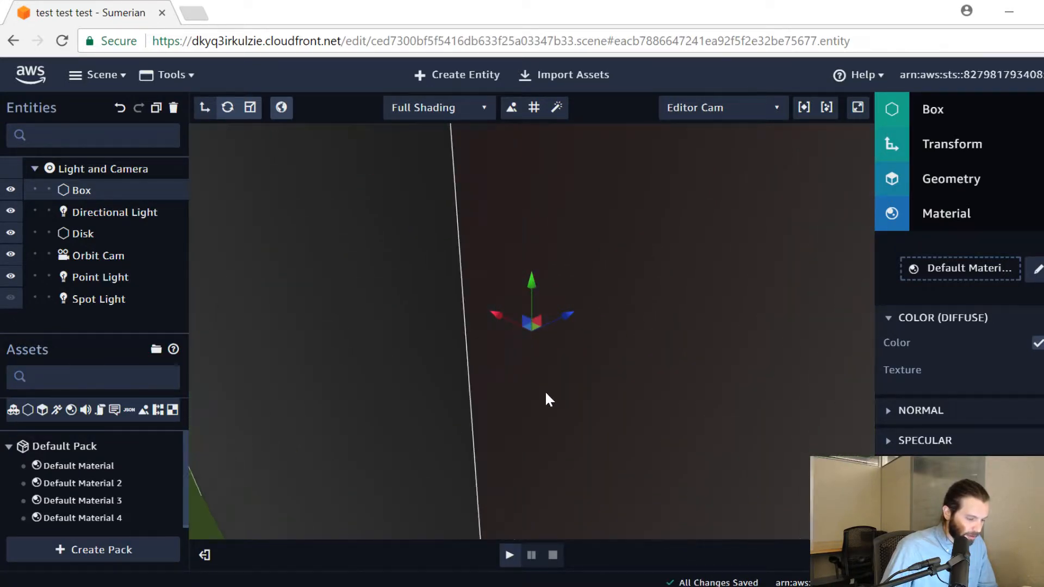
scroll(570, 419, "up", 8)
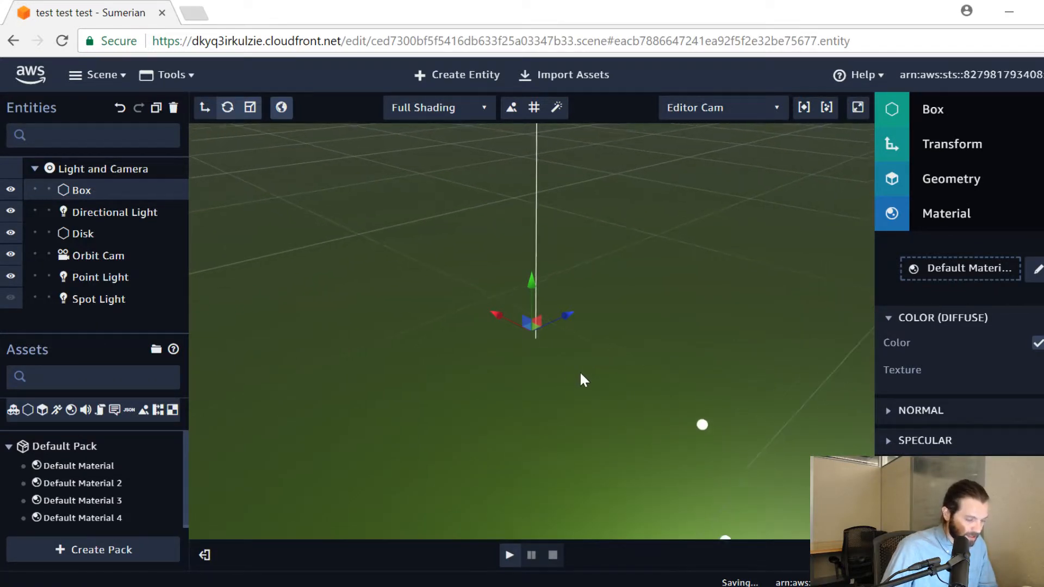
scroll(527, 393, "down", 5)
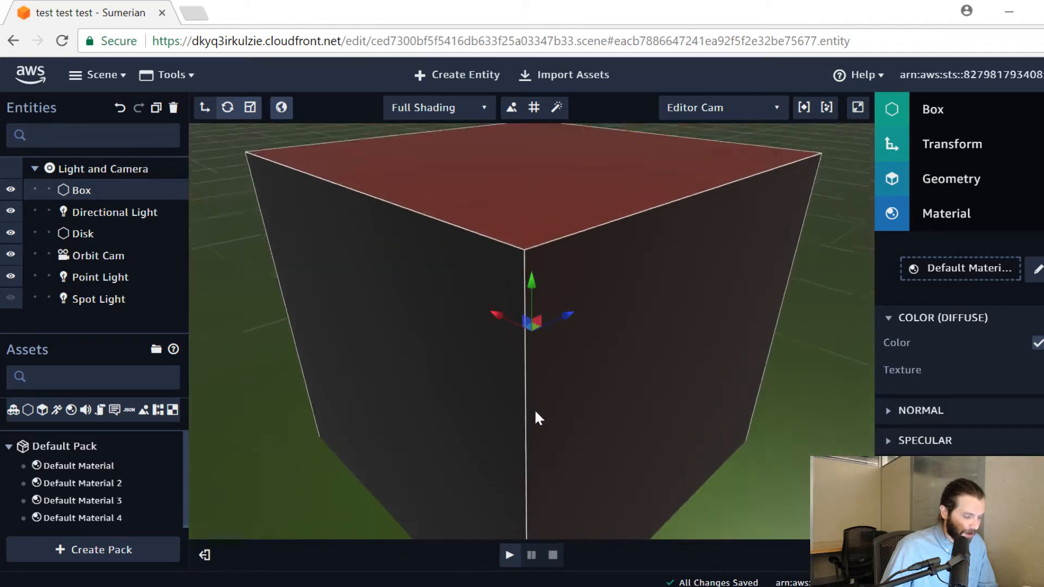
scroll(536, 408, "down", 5)
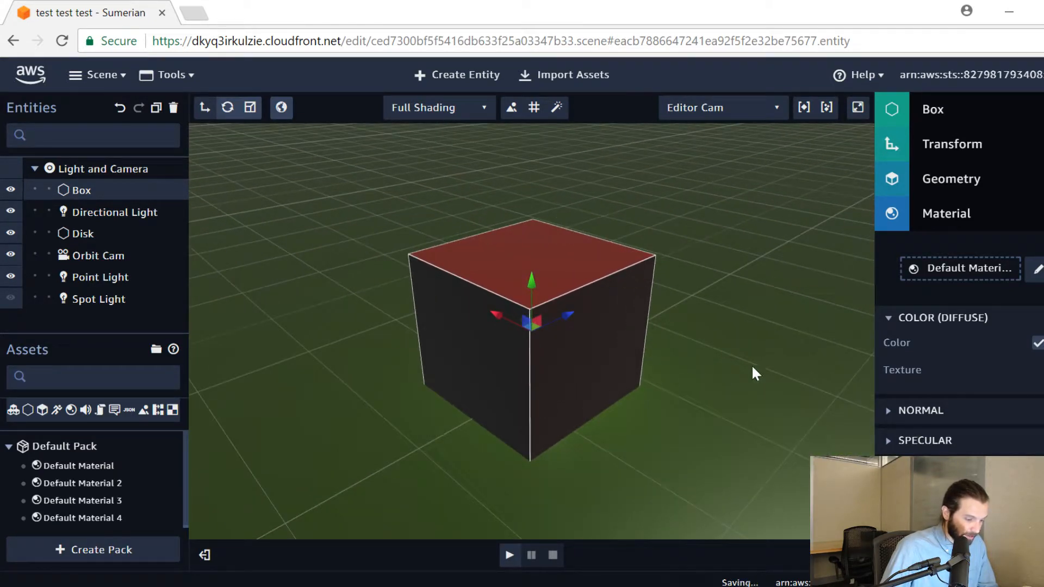
left_click_drag(756, 374, 440, 401)
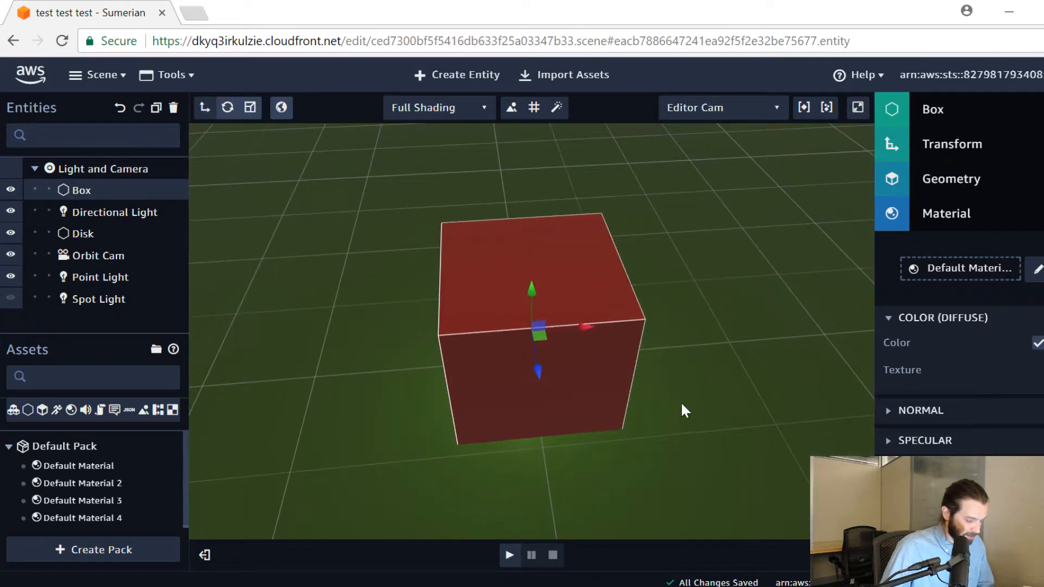
Step: Add a Fly camera to the scene
left_click_drag(682, 410, 543, 386)
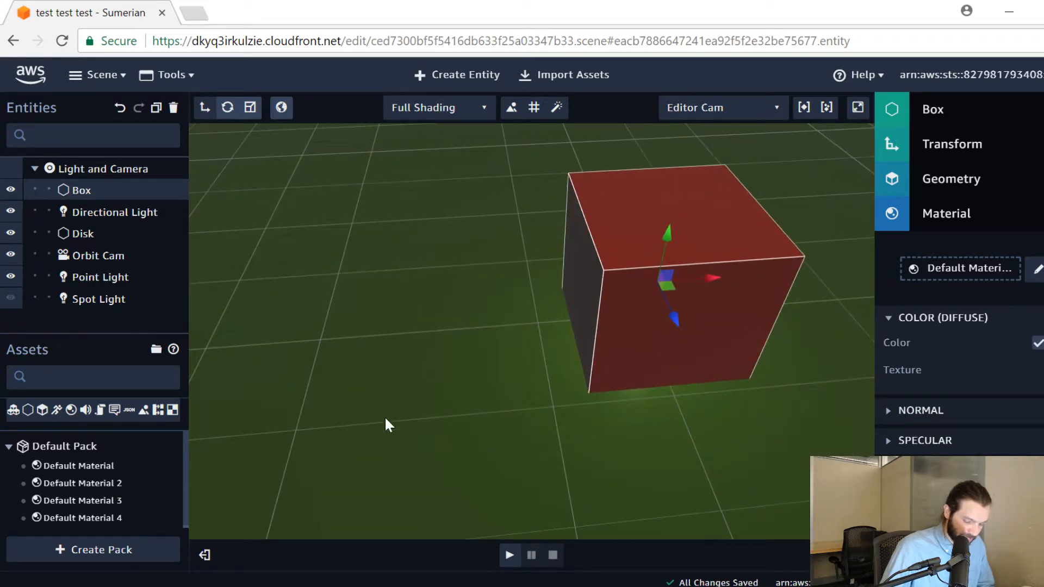
left_click_drag(385, 419, 546, 440)
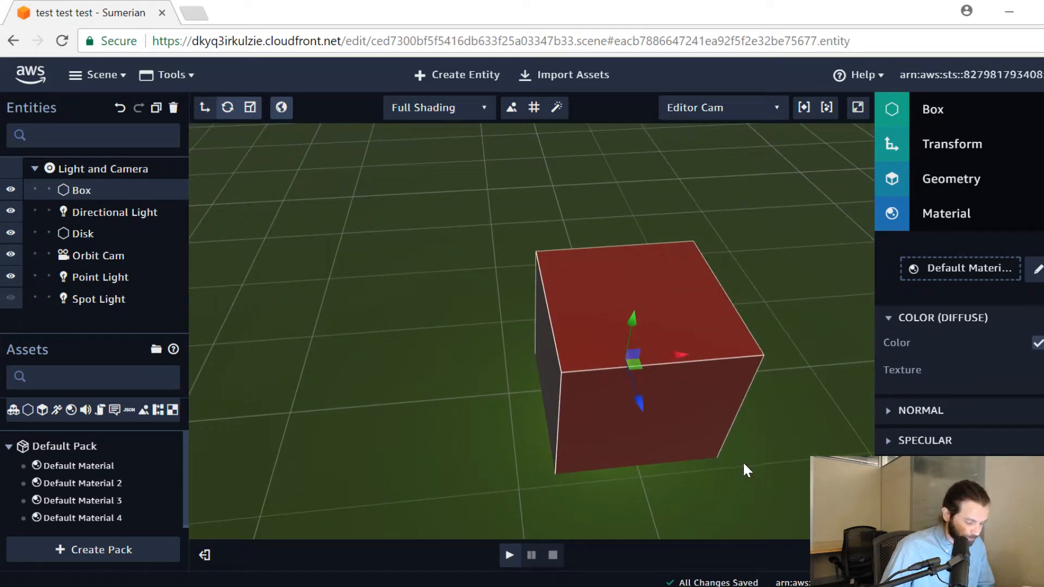
left_click_drag(771, 450, 682, 351)
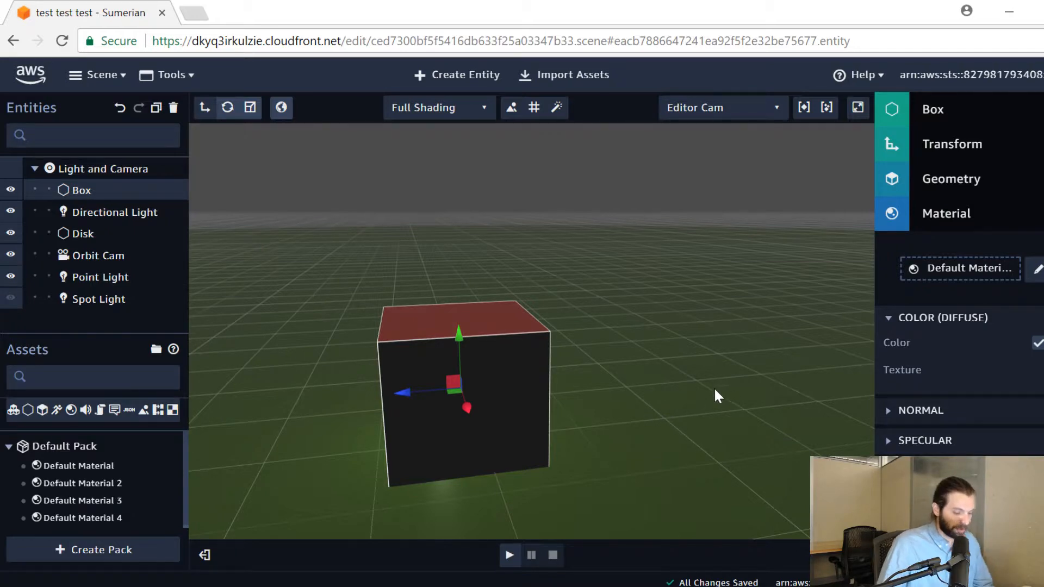
left_click_drag(680, 403, 609, 427)
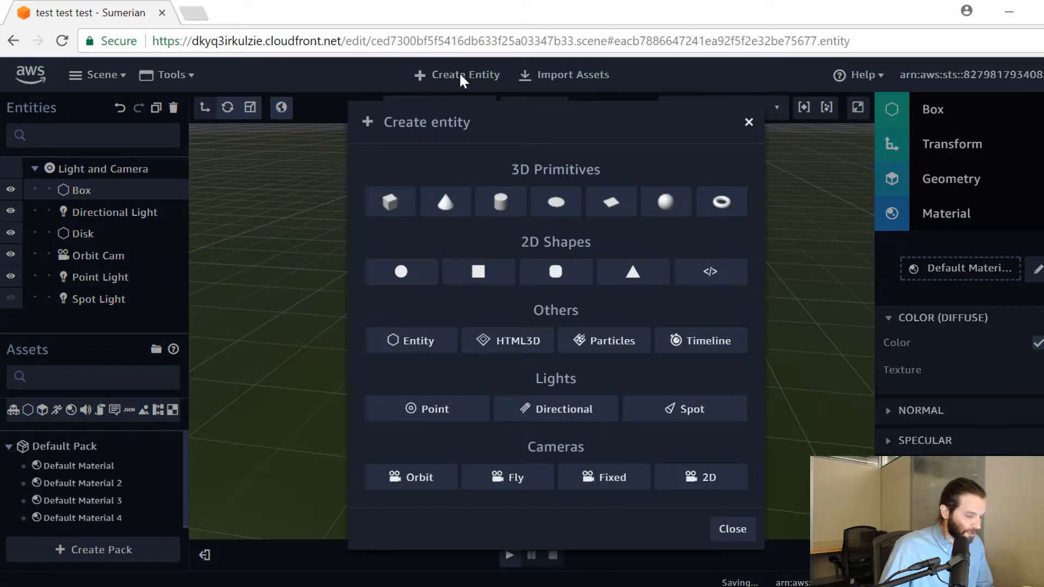
left_click(463, 75)
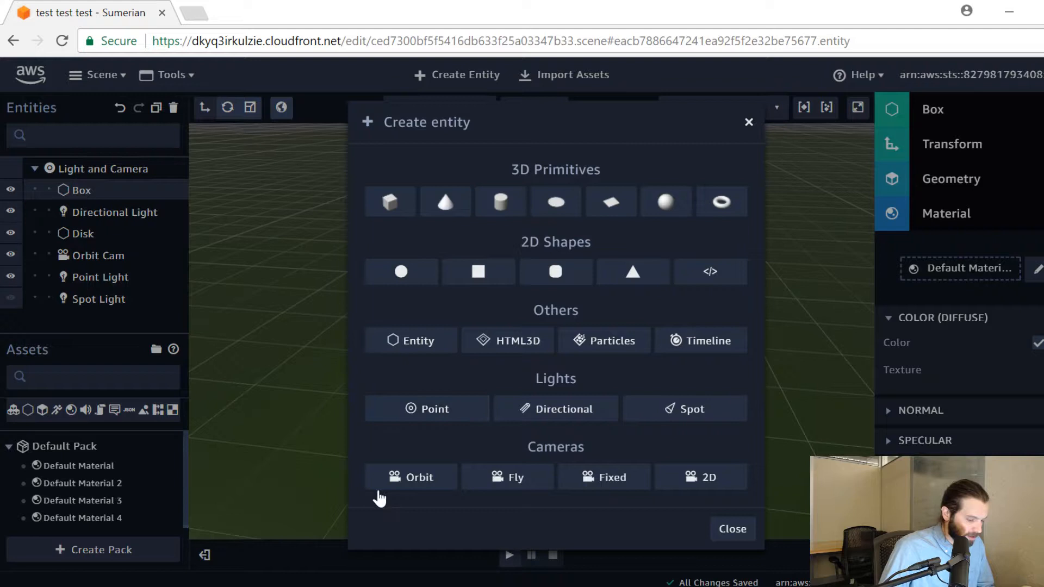
left_click(509, 477)
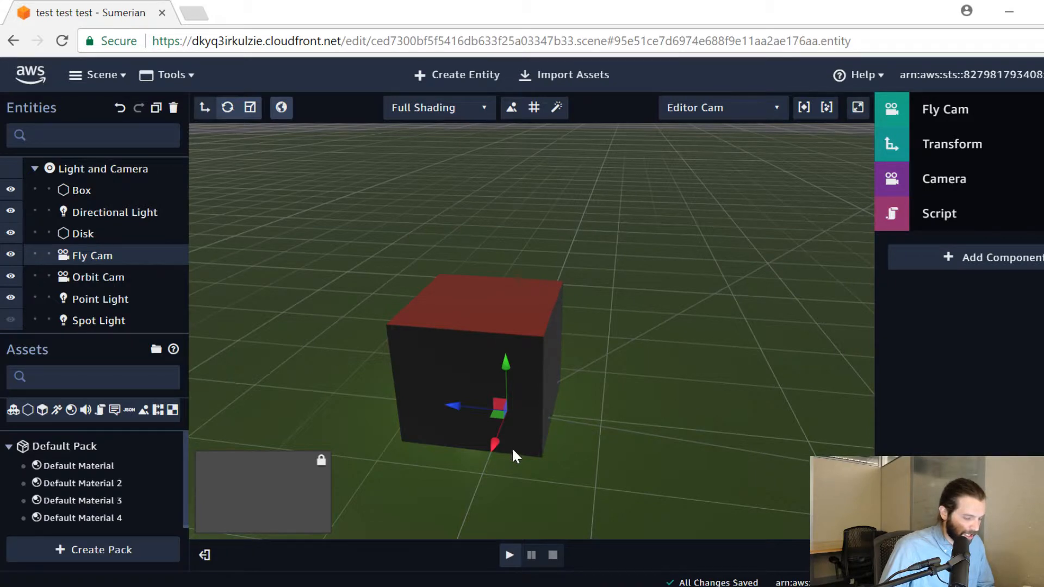
Step: Raise the Fly Cam vertically off the ground to about the height of the box's top
left_click_drag(695, 401, 370, 485)
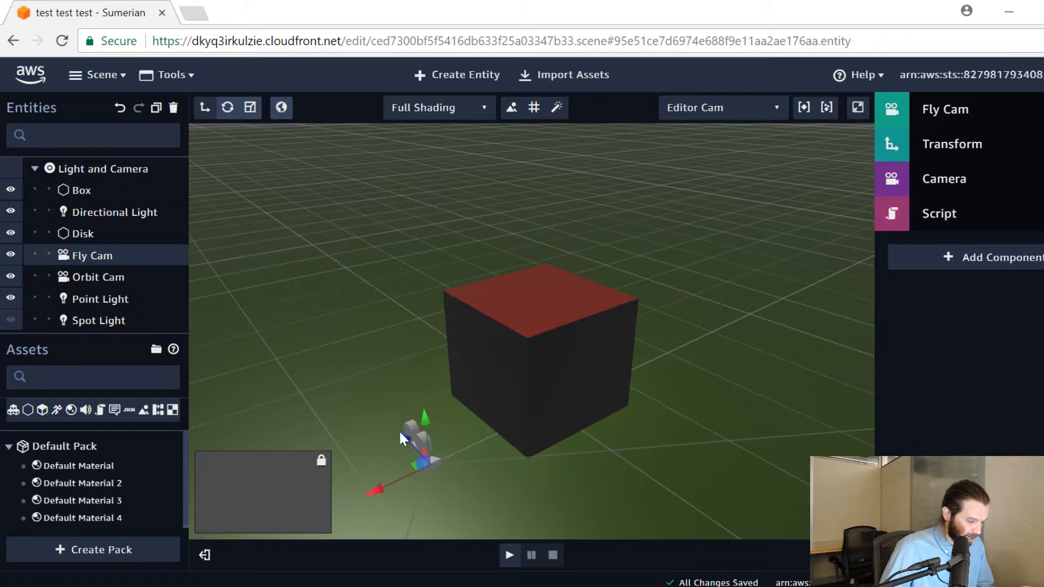
left_click_drag(425, 422, 461, 192)
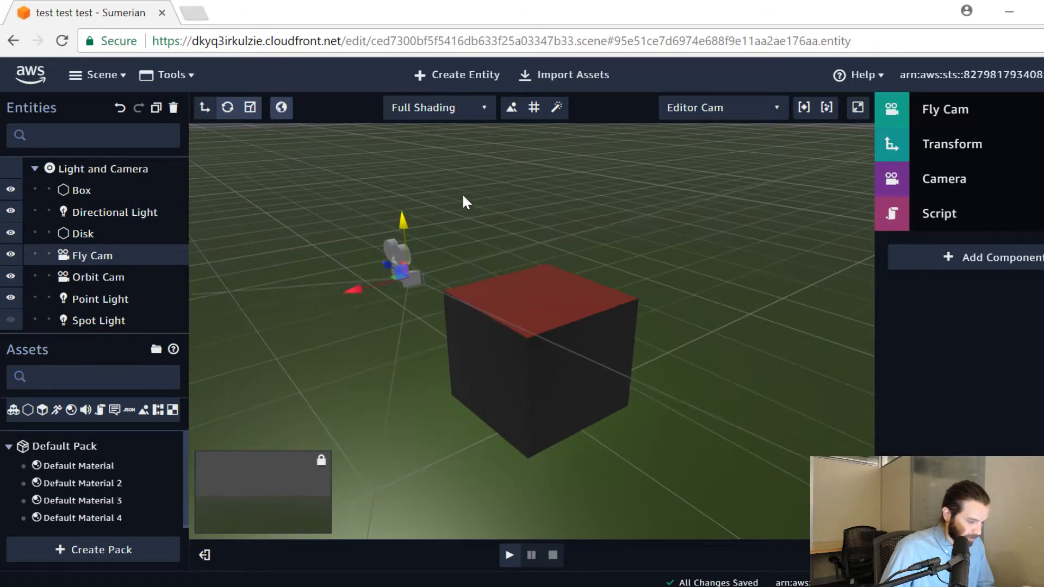
left_click_drag(478, 319, 312, 427)
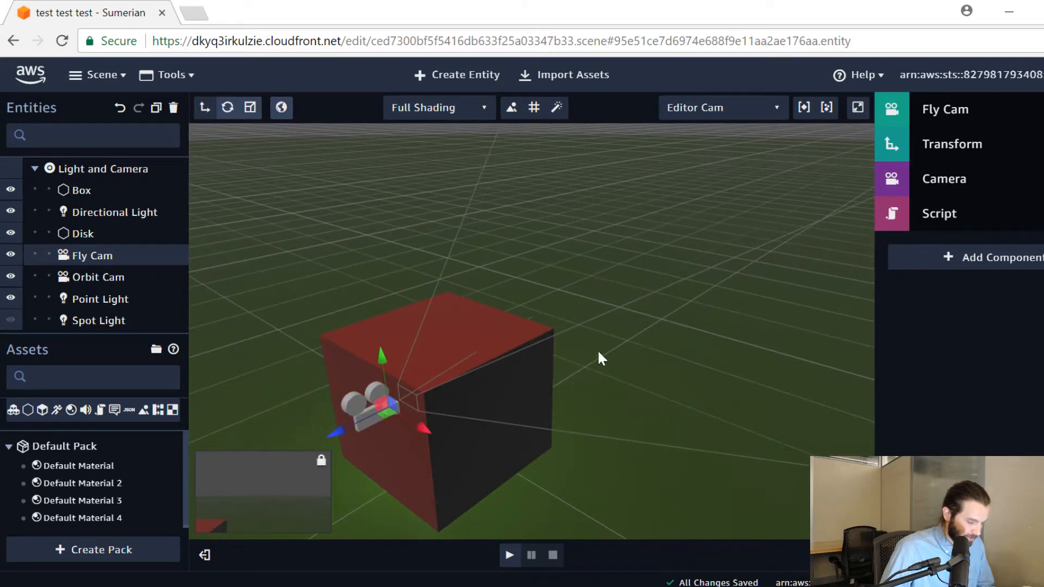
left_click_drag(598, 357, 679, 310)
Step: Show the Fly Cam's Camera settings and examine the camera and its view cone around the box from several sides
left_click(1009, 189)
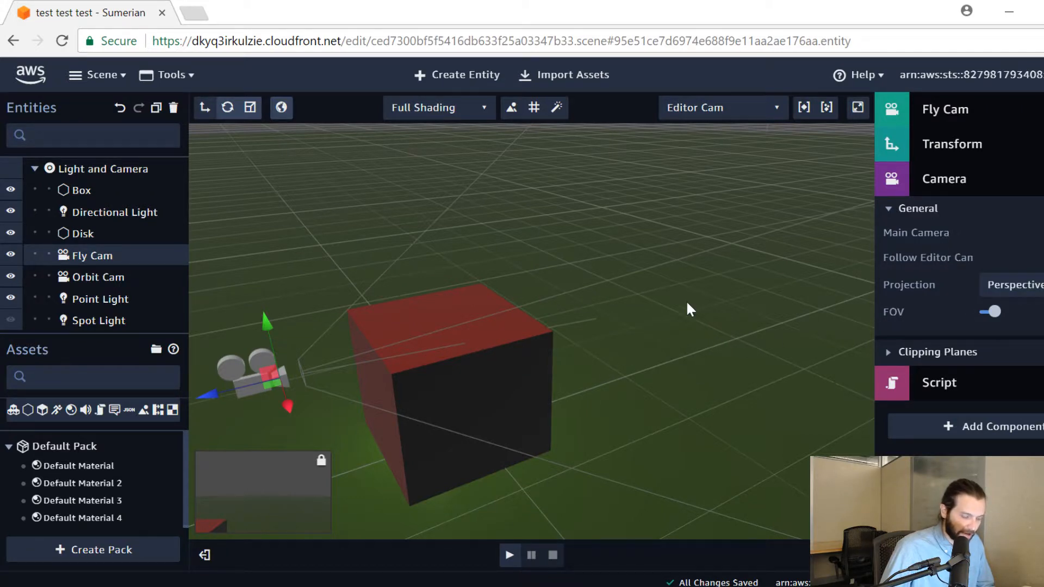
left_click_drag(688, 309, 637, 345)
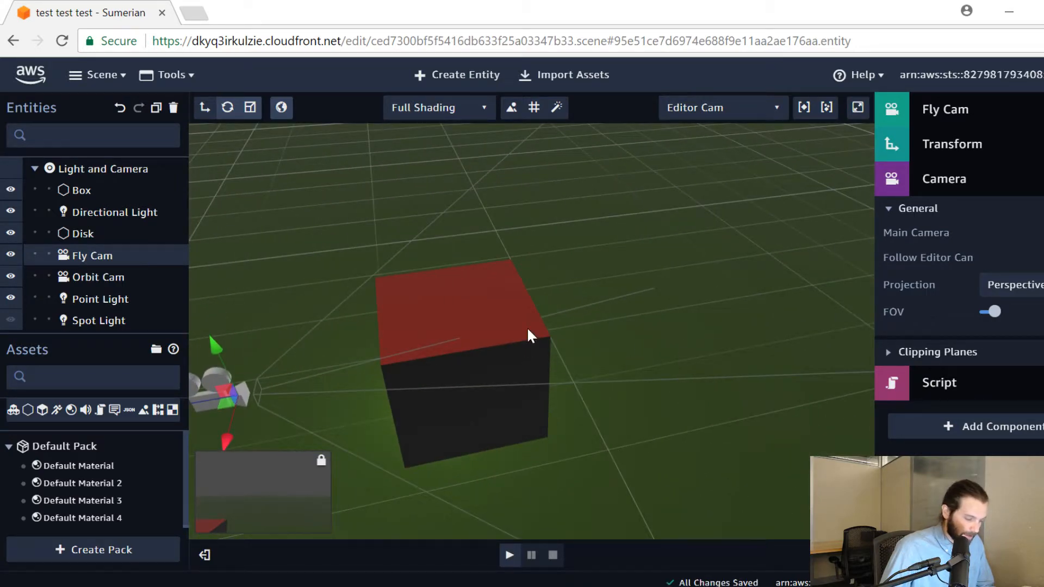
left_click_drag(529, 332, 454, 350)
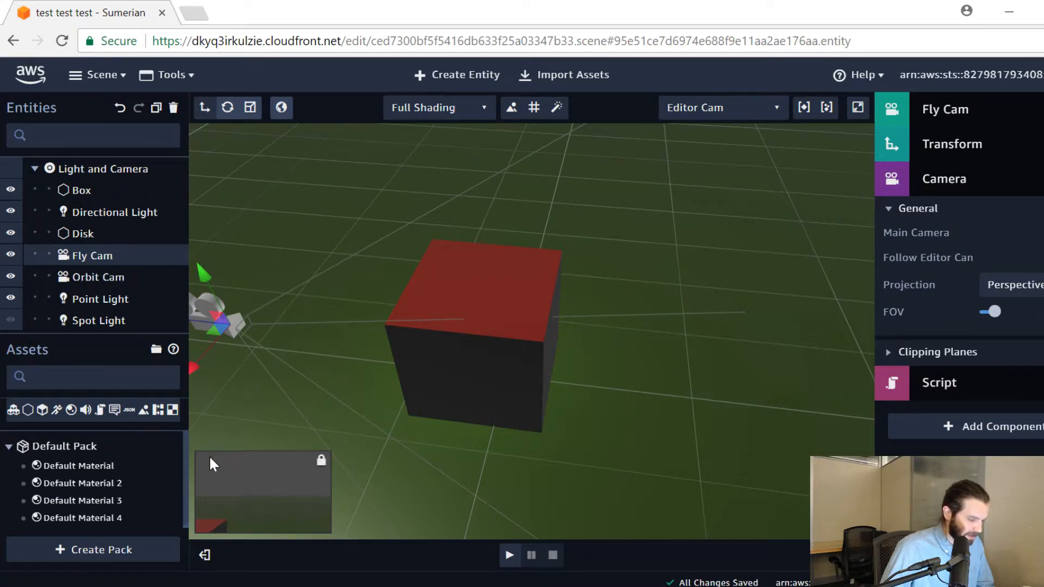
left_click_drag(575, 378, 496, 322)
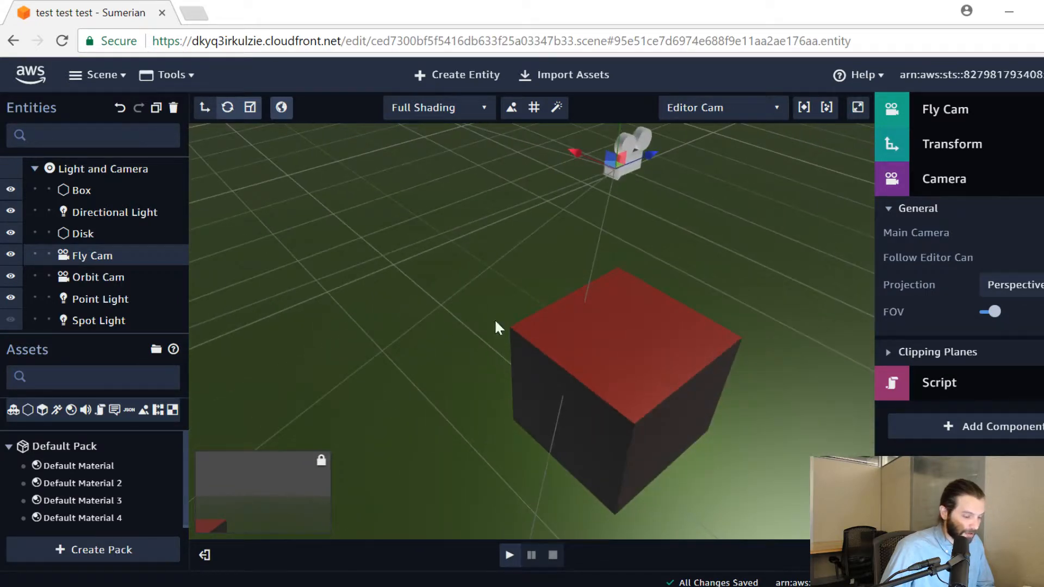
left_click_drag(737, 282, 645, 301)
mouse_move(875, 332)
left_mouse_down()
mouse_move(820, 337)
mouse_move(855, 336)
left_mouse_up()
right_click_drag(854, 329, 874, 328)
right_click_drag(799, 328, 482, 343)
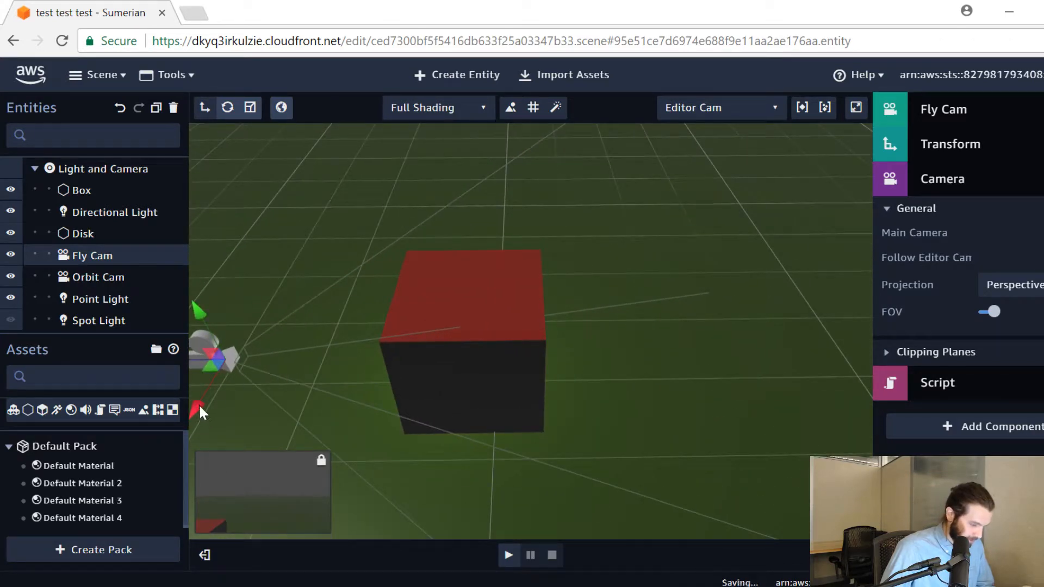
Step: Move the Fly Cam along the X axis to line it up with the box and lower it slightly
left_click_drag(196, 408, 175, 226)
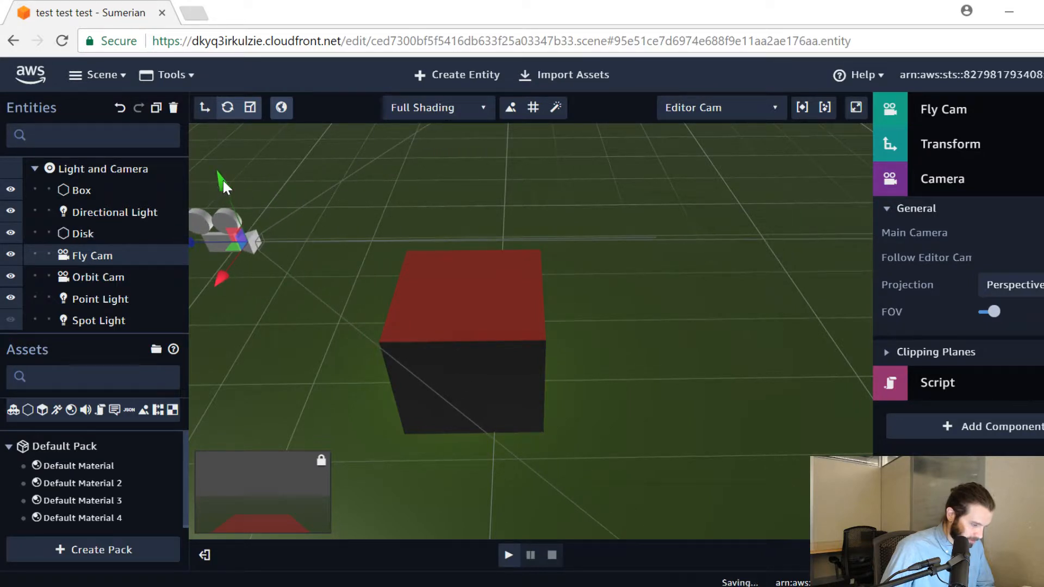
left_click_drag(222, 179, 226, 205)
left_click_drag(268, 348, 296, 357)
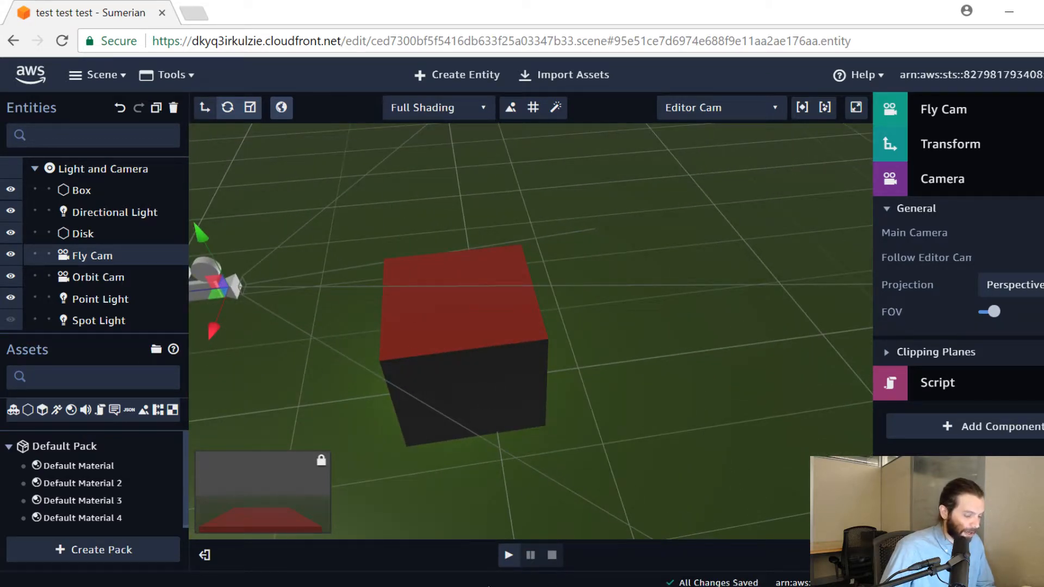
Step: Preview the scene through the Orbit Cam and stop it, and play it through the Fly Cam, flying forward, backward and sideways and looking around
left_click(508, 555)
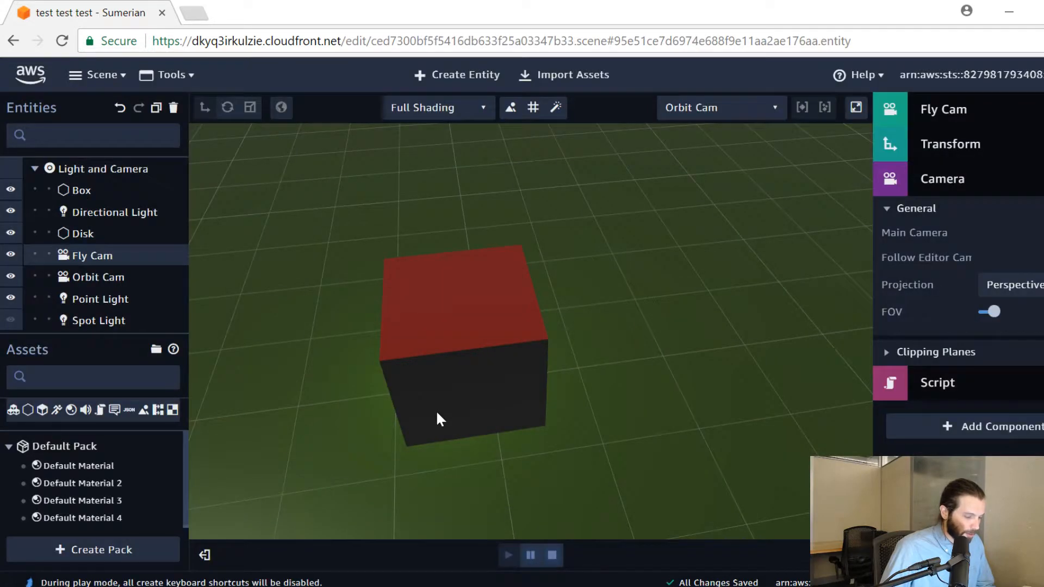
left_click(552, 556)
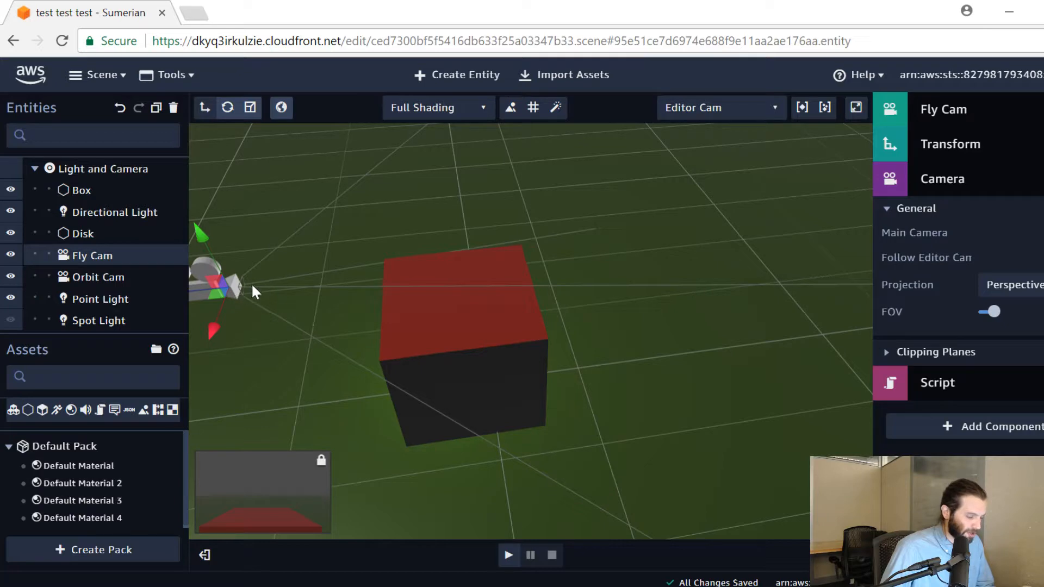
left_click(512, 557)
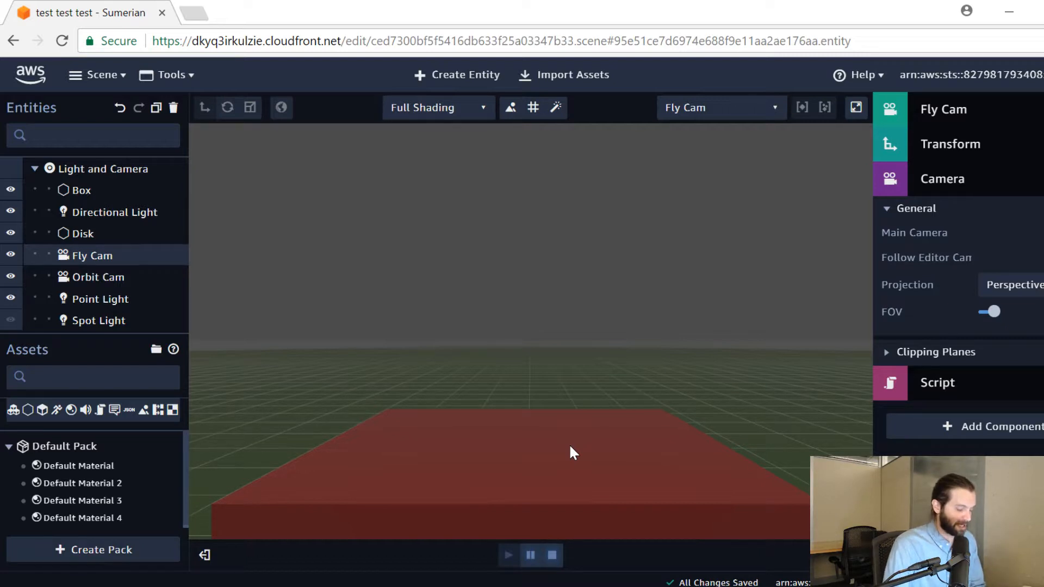
key("w")
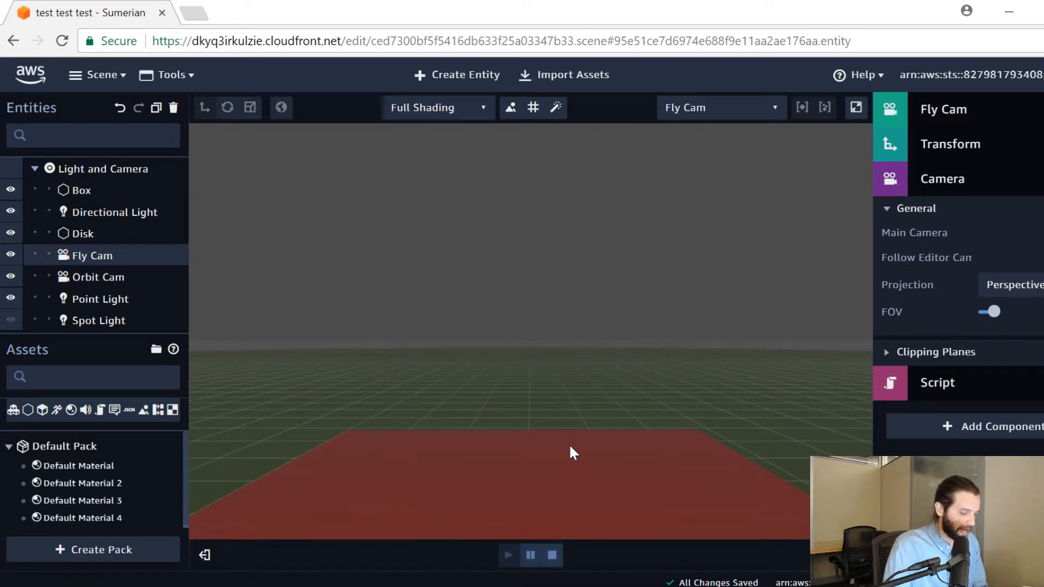
key("w")
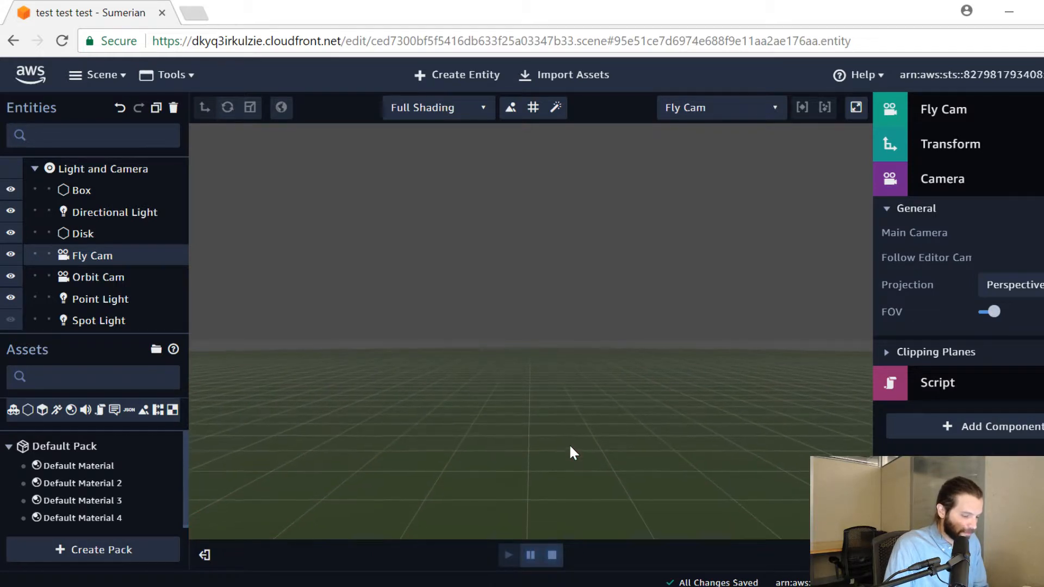
key("s")
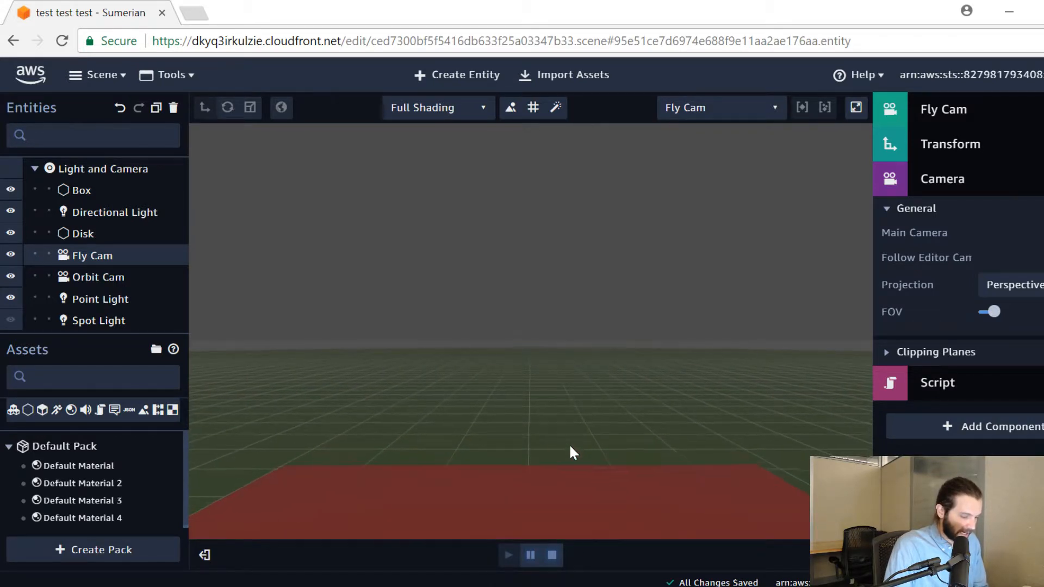
key("a")
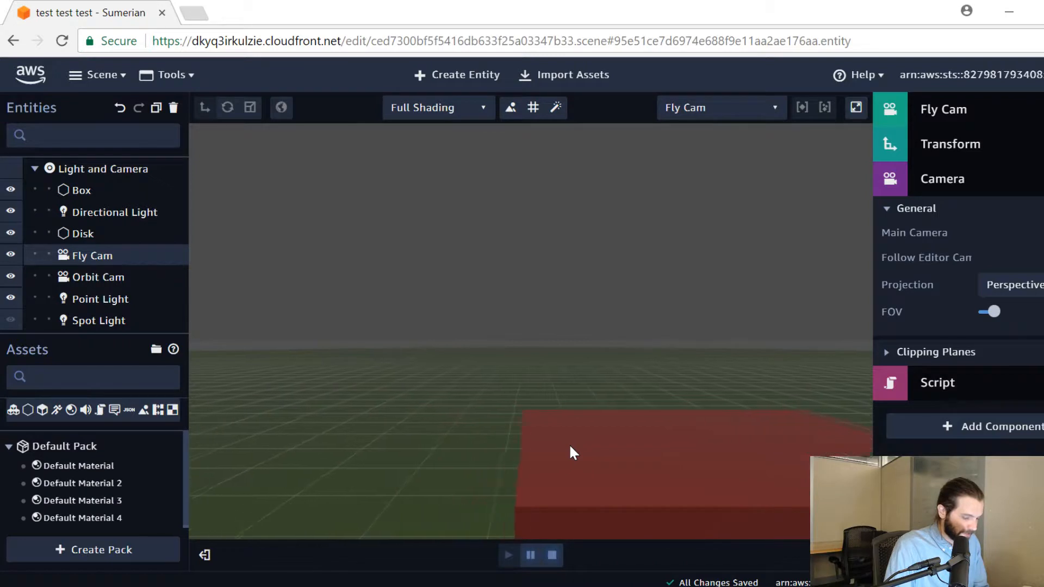
key("d")
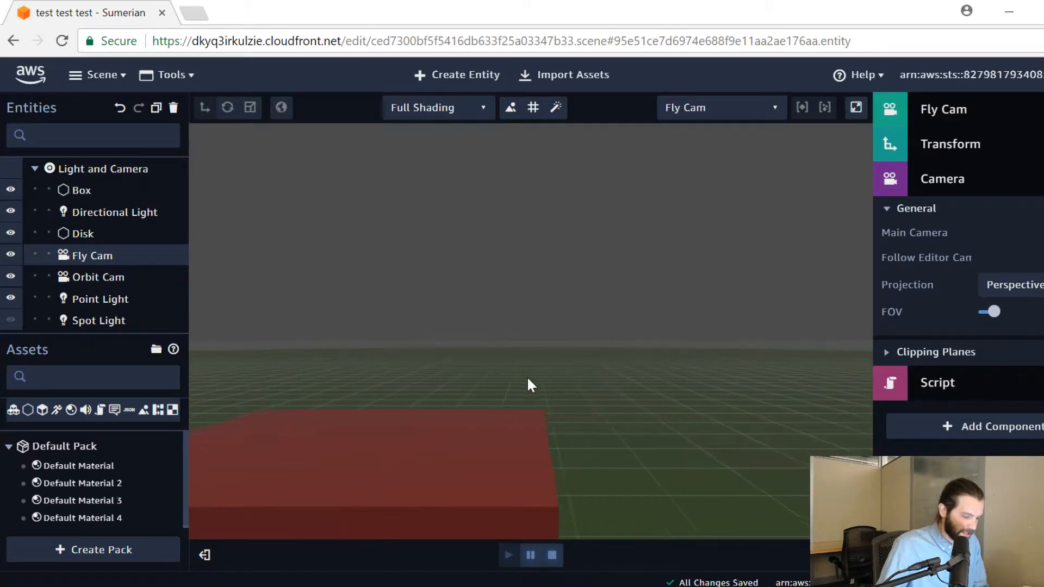
key("d")
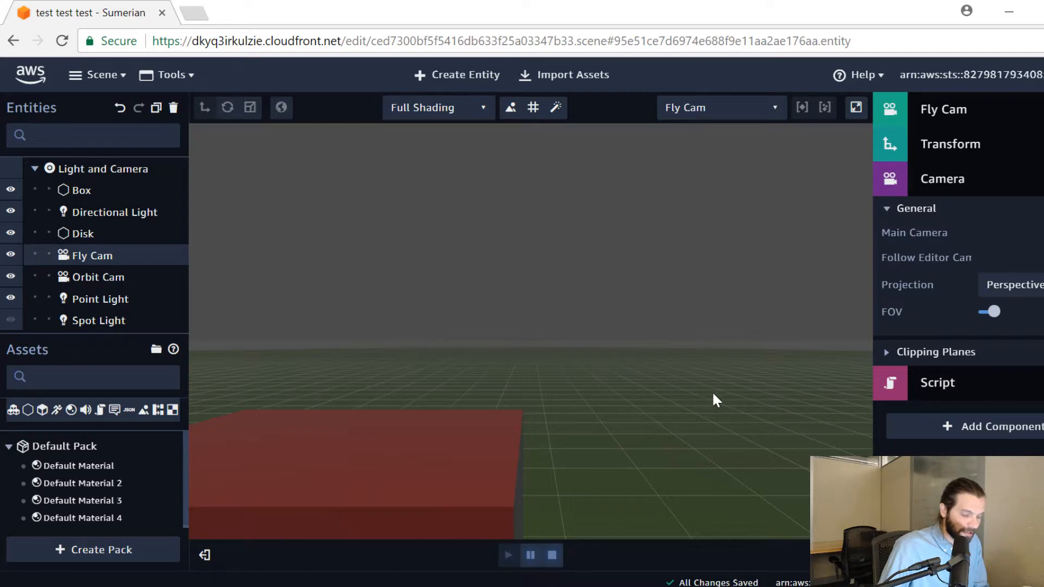
left_click_drag(546, 411, 625, 397)
key("w")
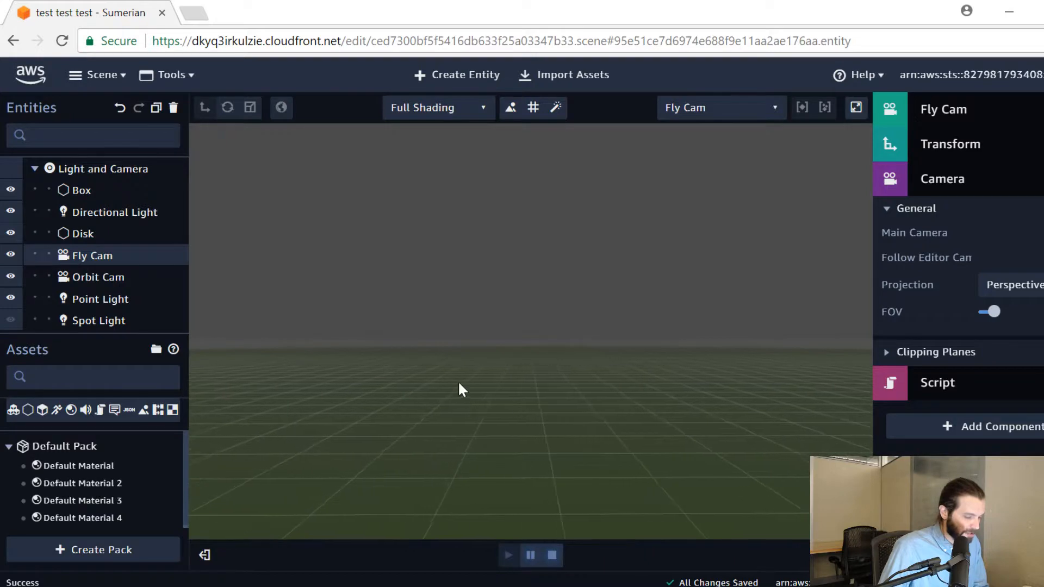
left_click_drag(458, 383, 292, 469)
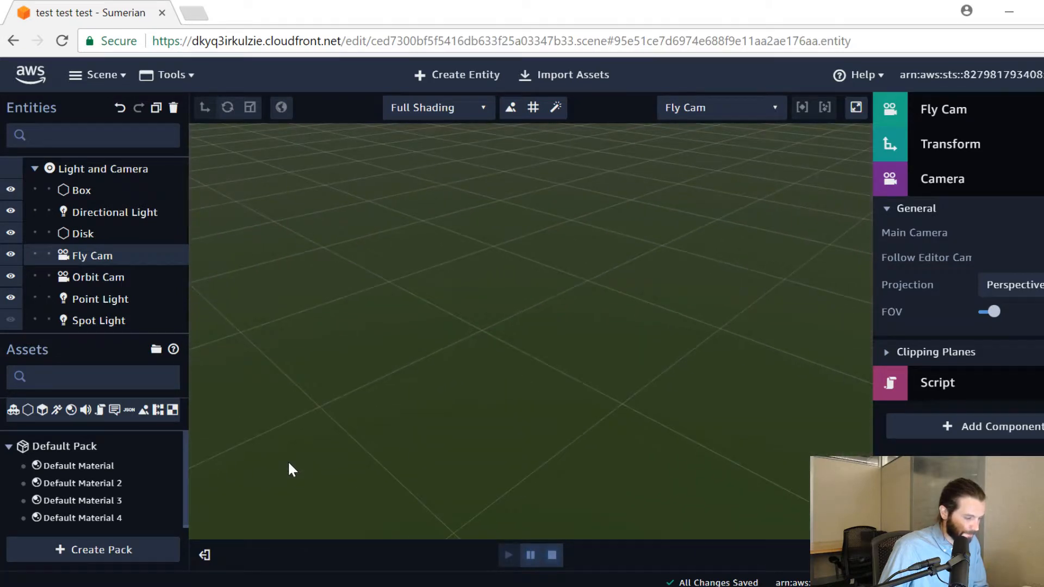
Step: Show the Fly Cam's Script and Camera settings, widen its field of view during playback, and stop the scene
left_click(932, 192)
left_click(967, 219)
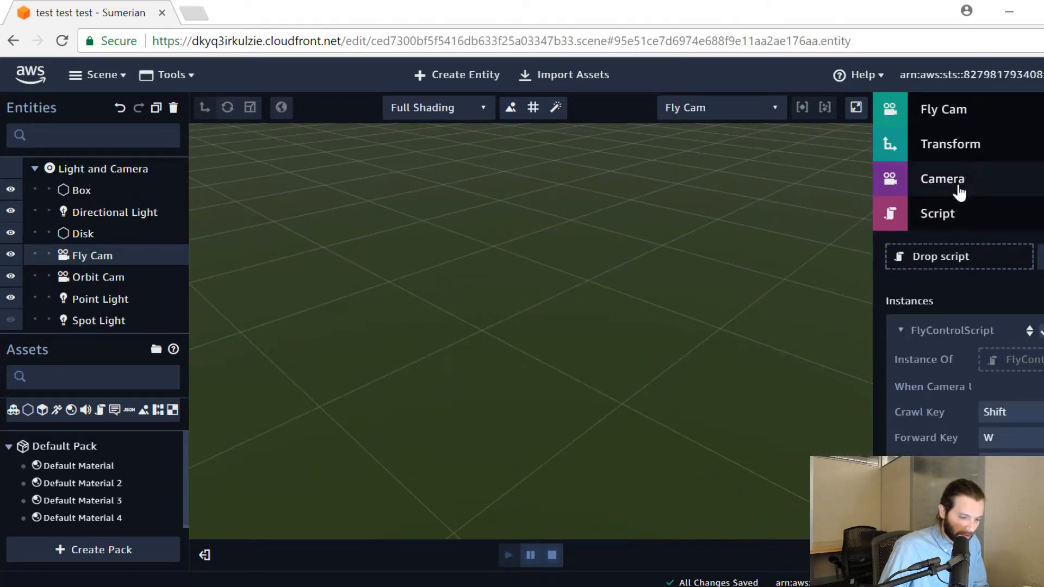
left_click(959, 192)
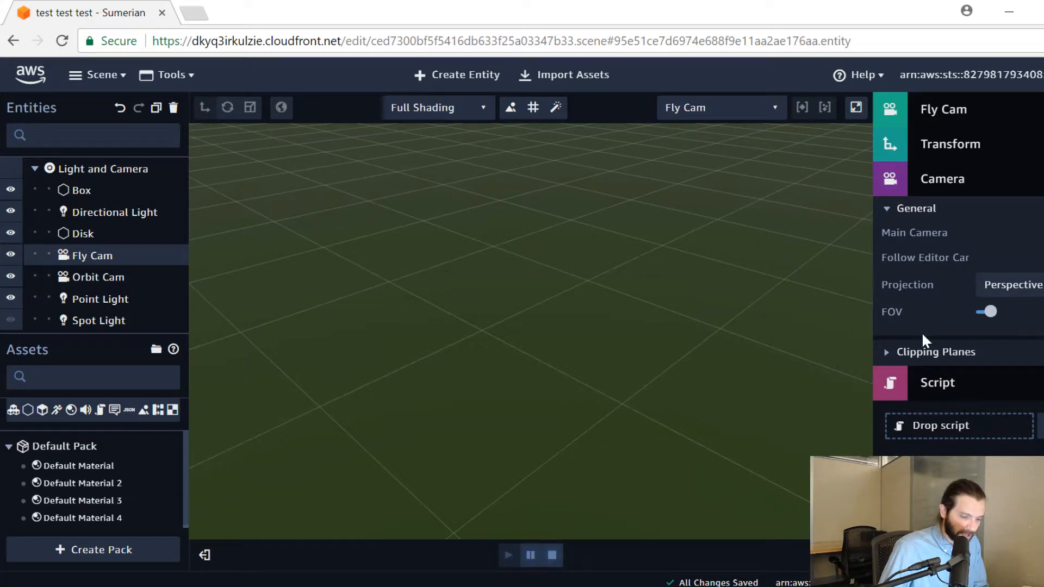
left_click_drag(991, 311, 1006, 313)
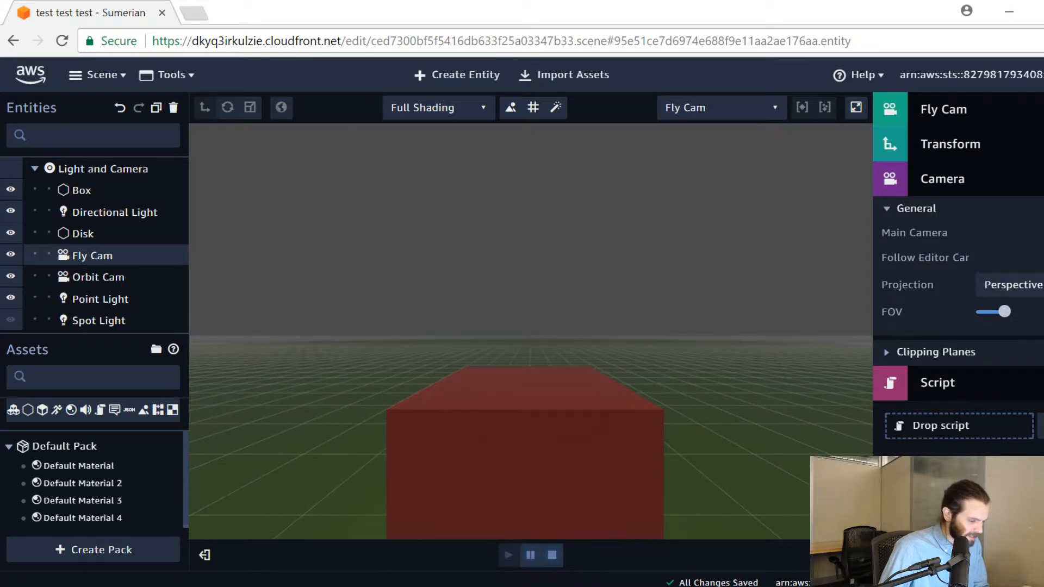
left_click(552, 556)
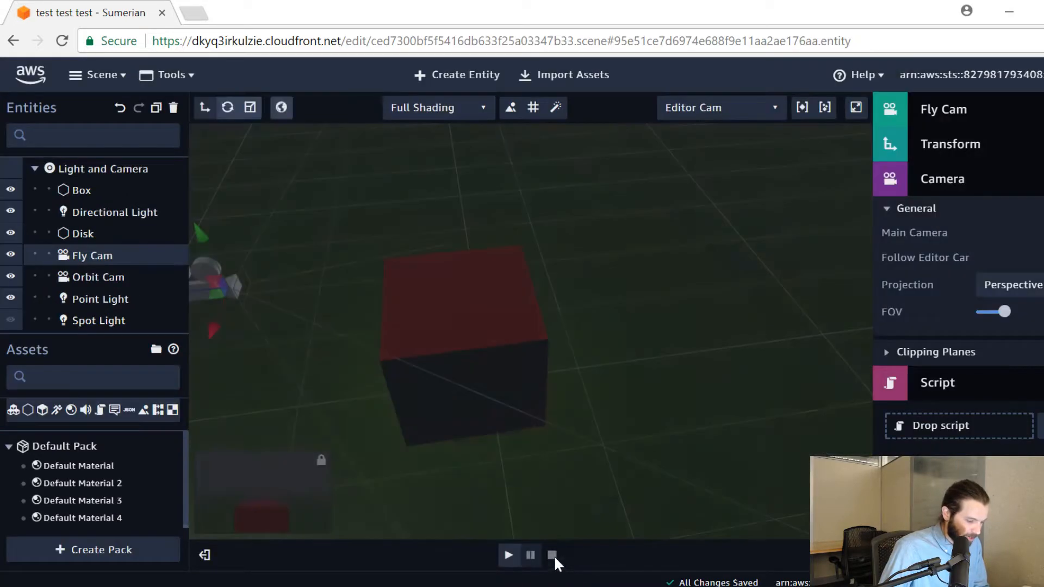
Step: Narrow the Fly Cam's field of view so the box's top fills the width of the camera preview
scroll(514, 358, "down", 5)
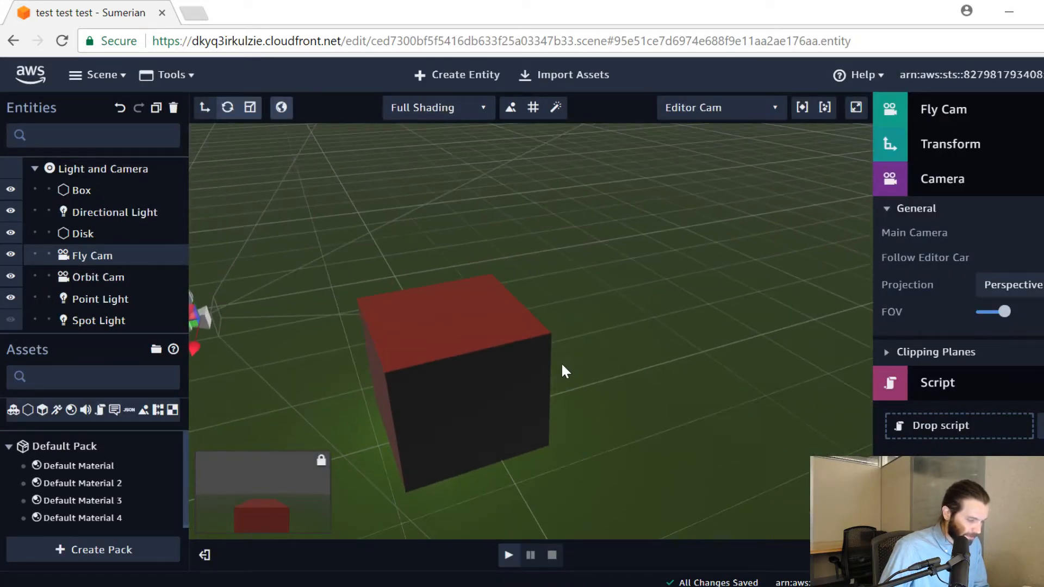
scroll(545, 342, "down", 4)
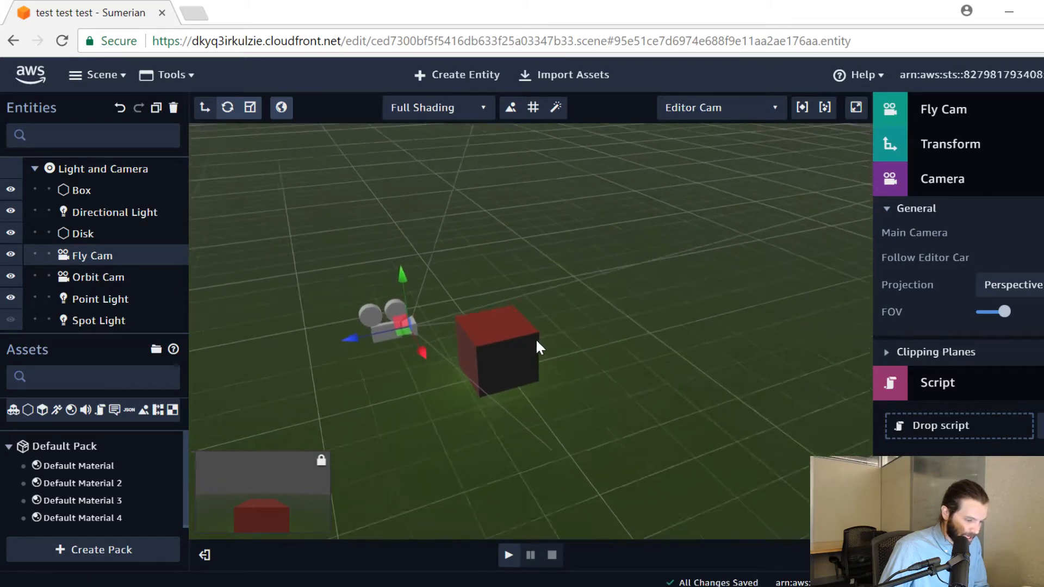
right_click_drag(547, 391, 530, 326)
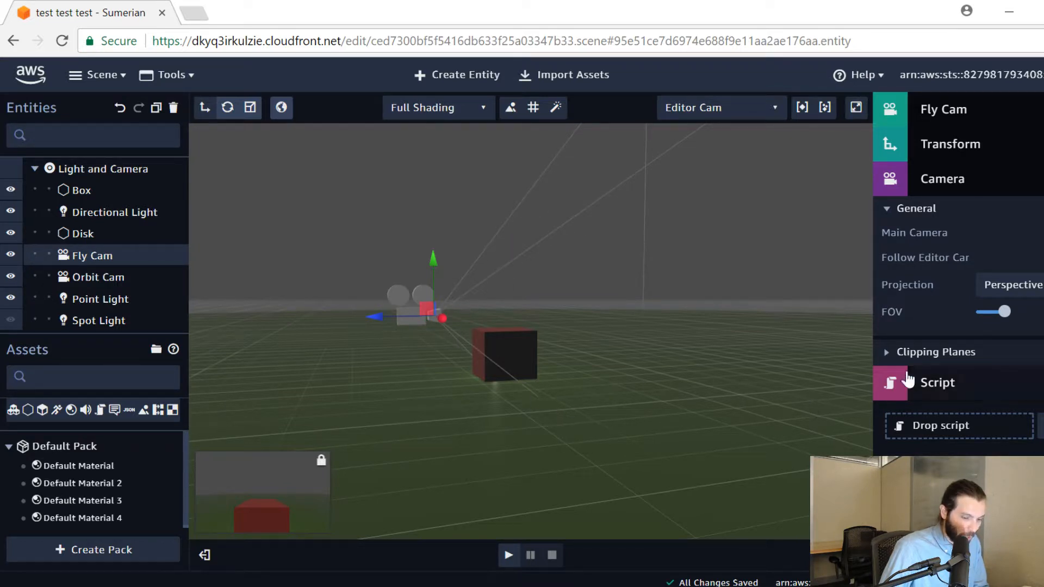
mouse_move(1004, 315)
left_mouse_down()
mouse_move(976, 320)
mouse_move(1032, 324)
mouse_move(969, 335)
mouse_move(990, 327)
mouse_move(978, 312)
mouse_move(990, 312)
left_mouse_up()
left_click_drag(728, 410, 683, 524)
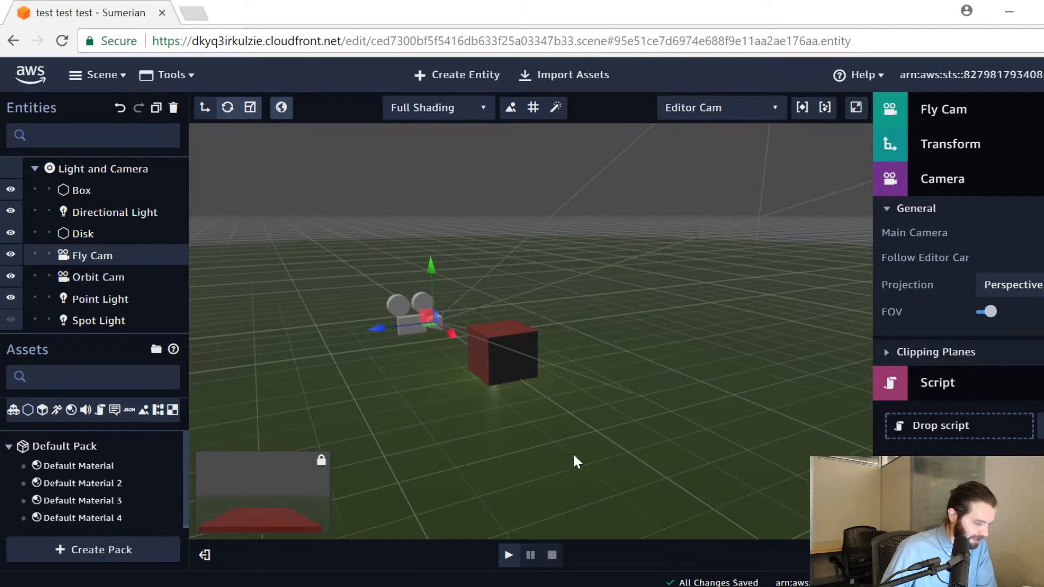
Step: Add a Fixed camera, pull it back from the box along the Z axis and adjust its height to centre the box in the preview
left_click_drag(573, 453, 521, 434)
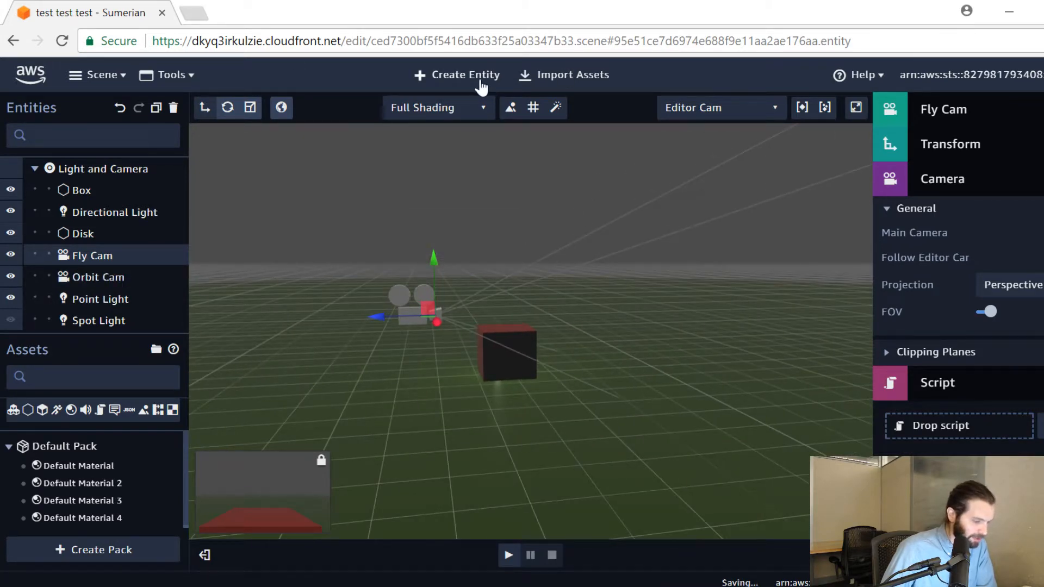
left_click(477, 76)
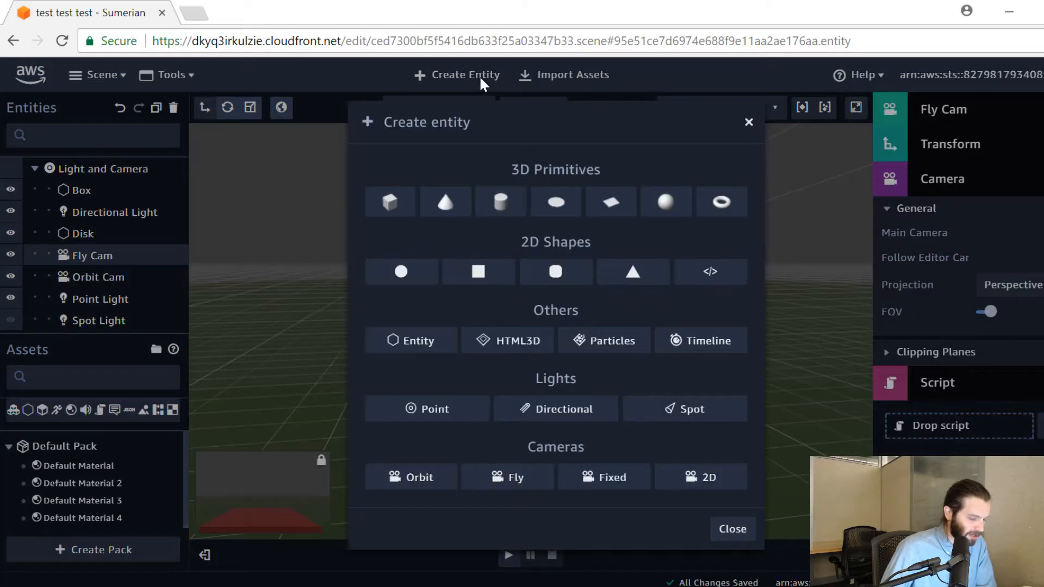
left_click(608, 481)
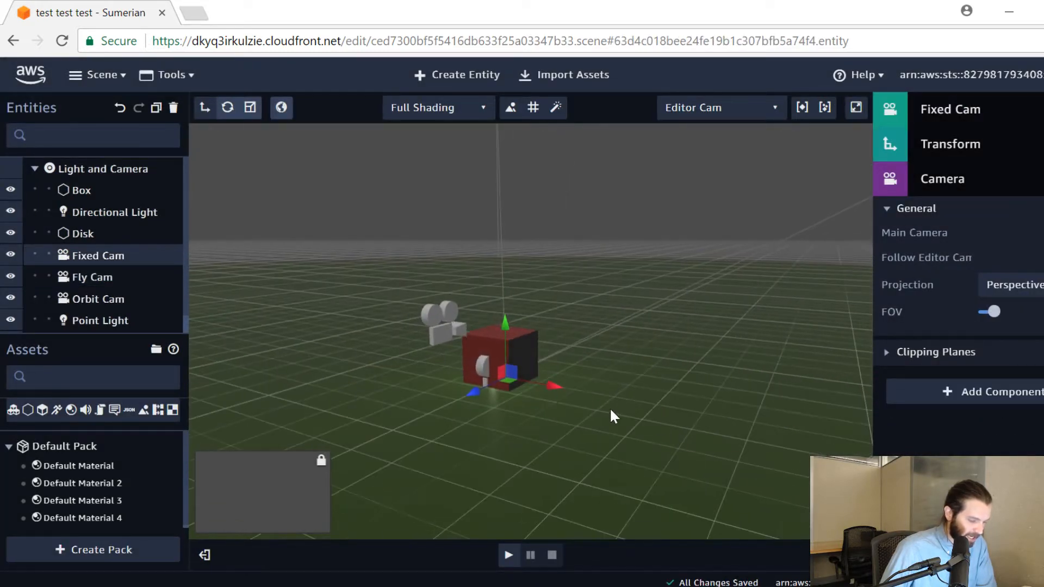
left_click_drag(477, 384, 363, 432)
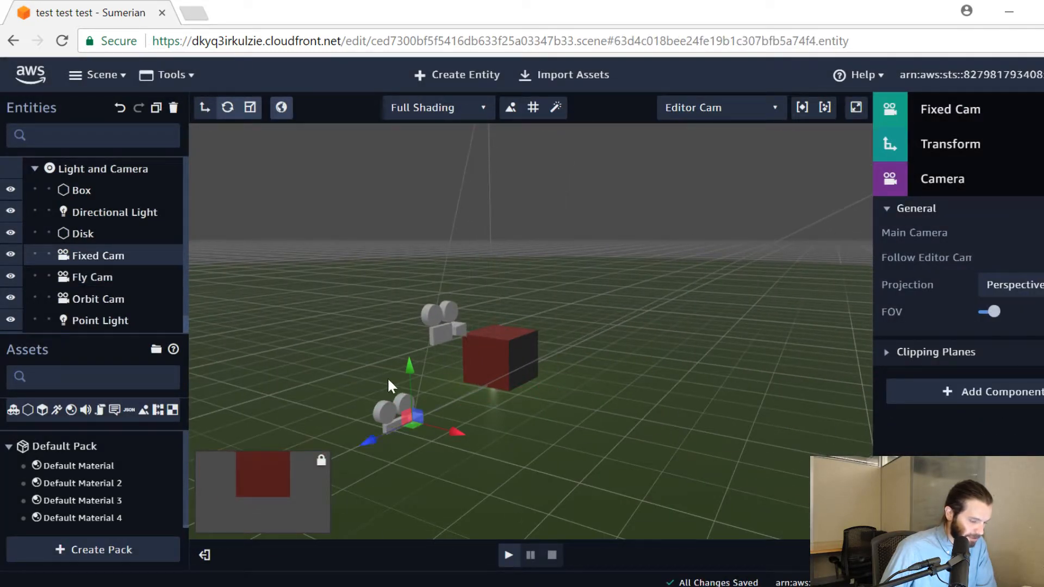
left_click_drag(407, 370, 444, 223)
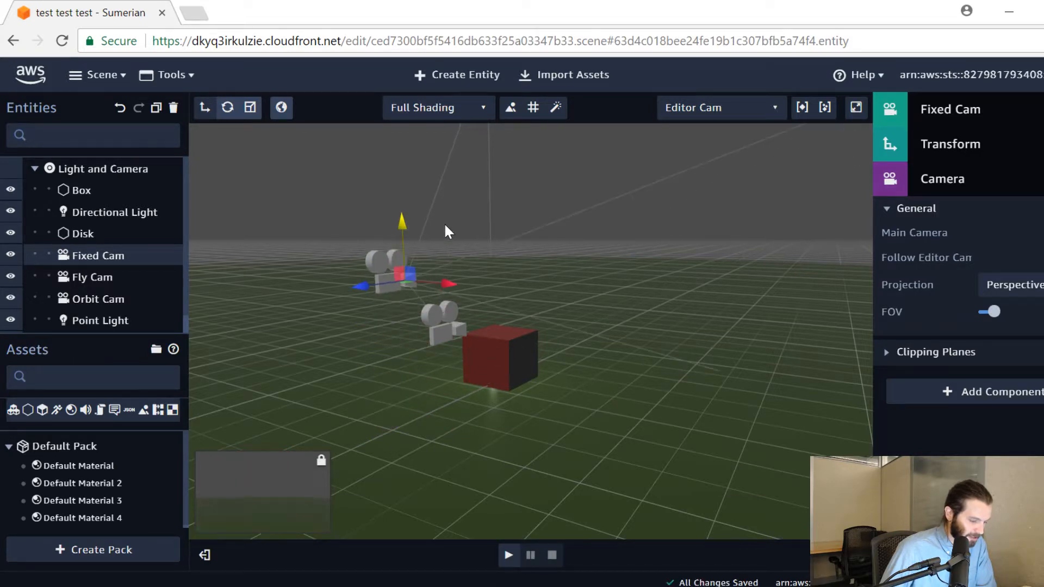
right_click_drag(529, 370, 364, 331)
left_click_drag(360, 232, 353, 338)
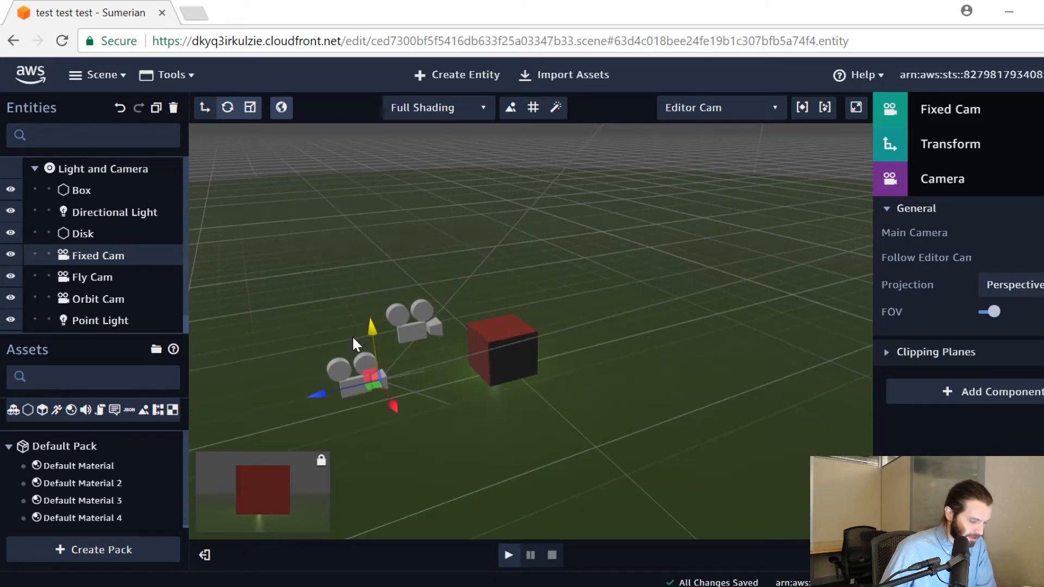
right_click_drag(434, 418, 618, 414)
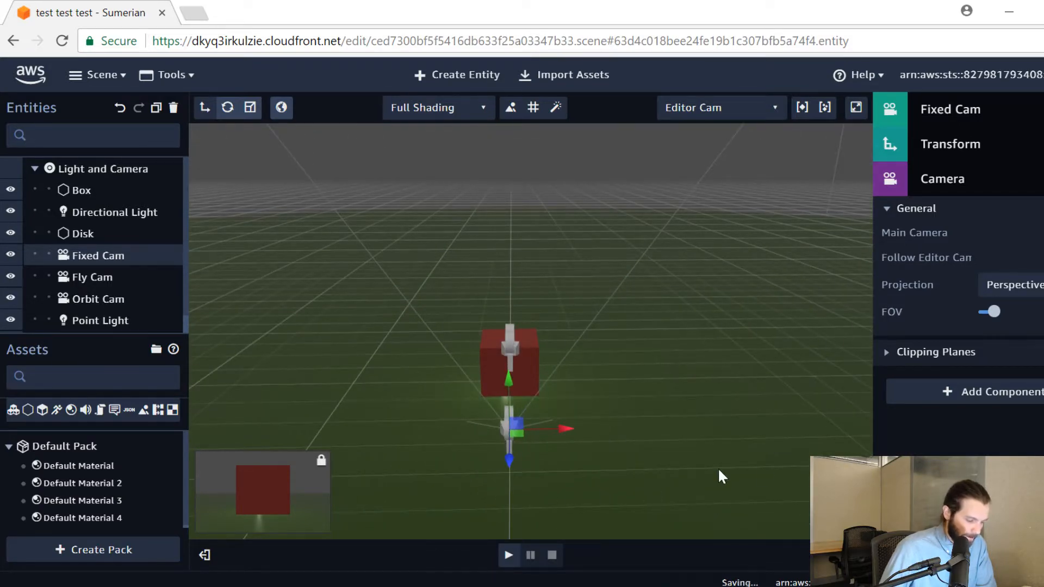
right_click_drag(720, 475, 443, 412)
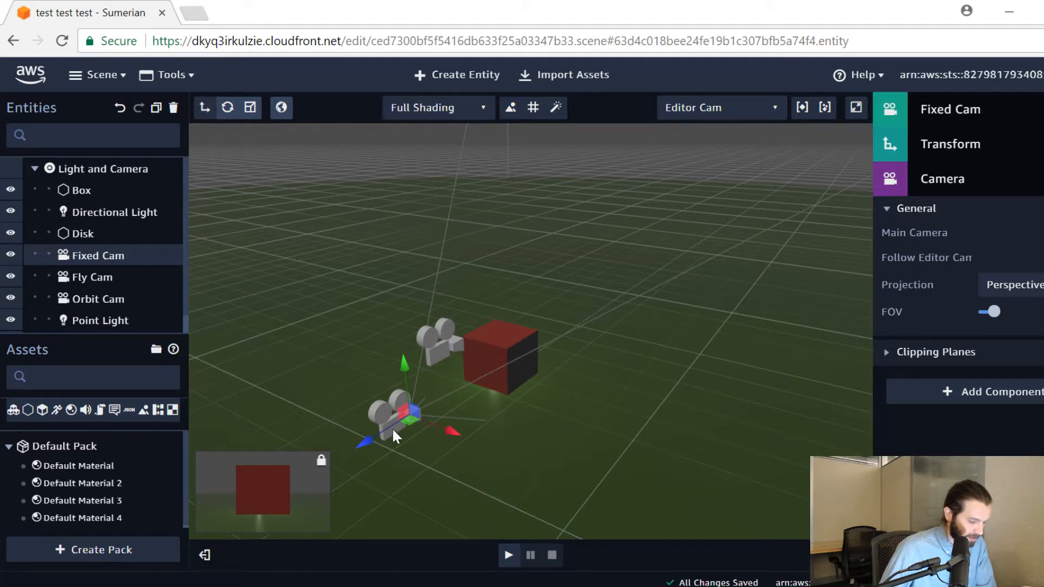
Step: Play the scene through the Fixed Cam, collapse its Camera settings and stop the playback
left_click(508, 554)
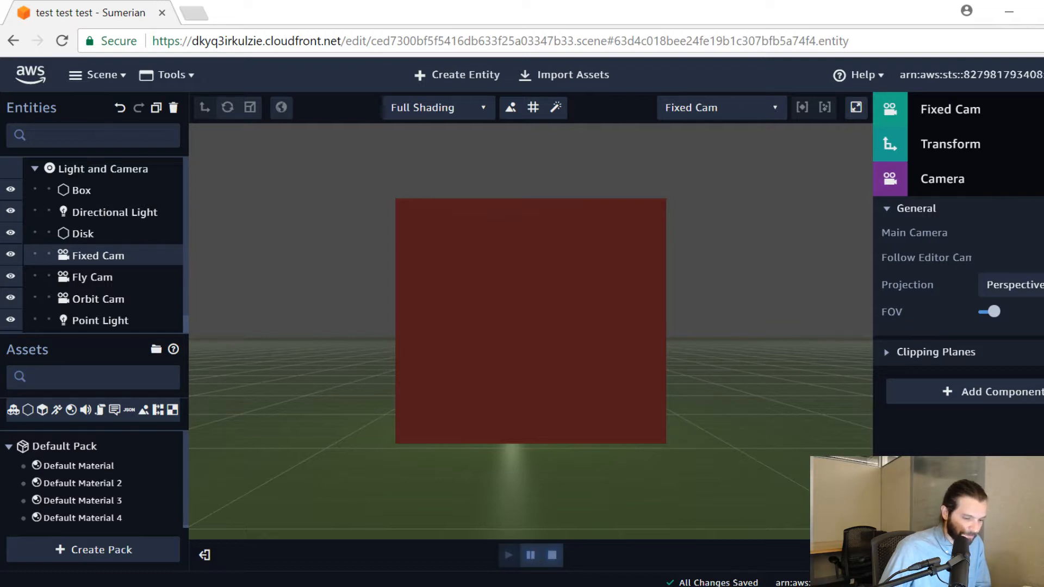
left_click(971, 183)
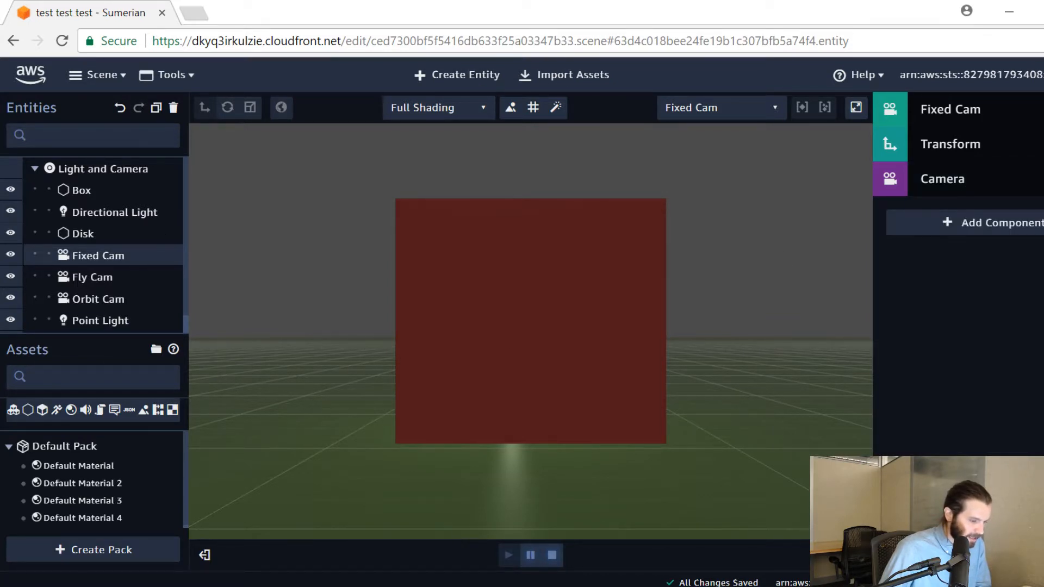
left_click(552, 555)
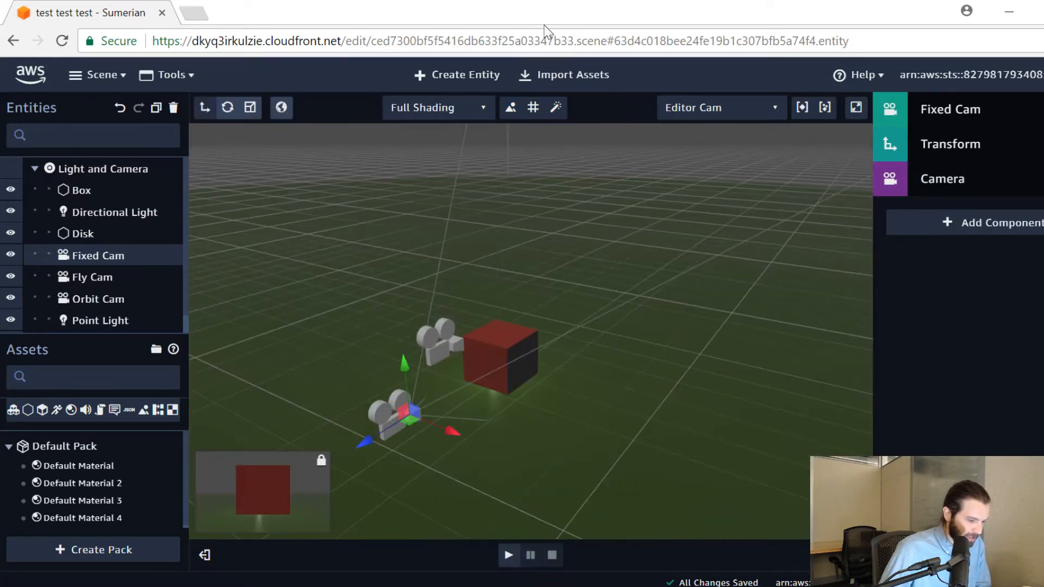
Step: Add a 2D camera and move it back, out along the X axis past the box and up above the disk
left_click(464, 76)
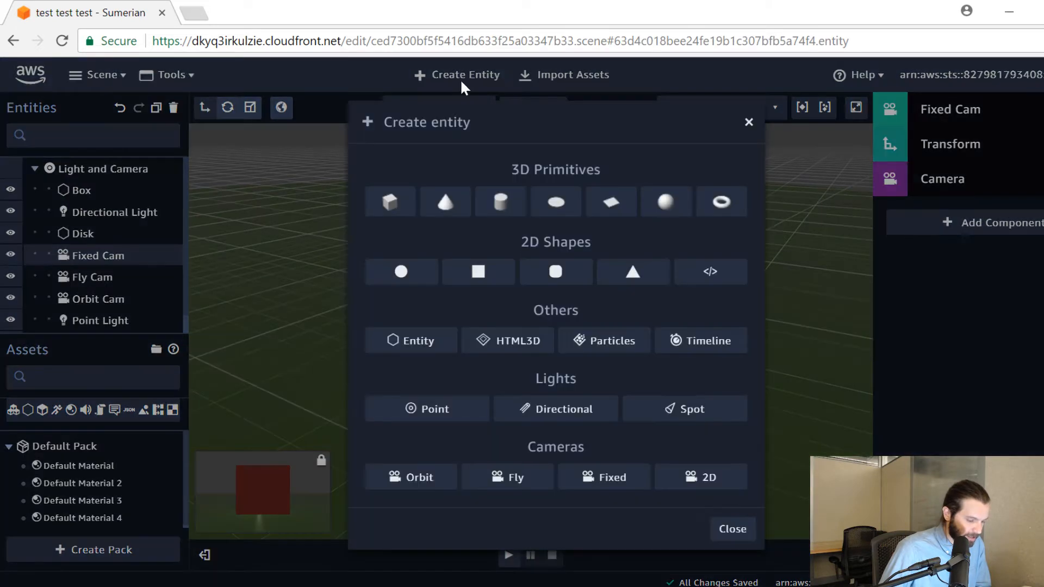
left_click(725, 481)
left_click_drag(479, 398, 426, 432)
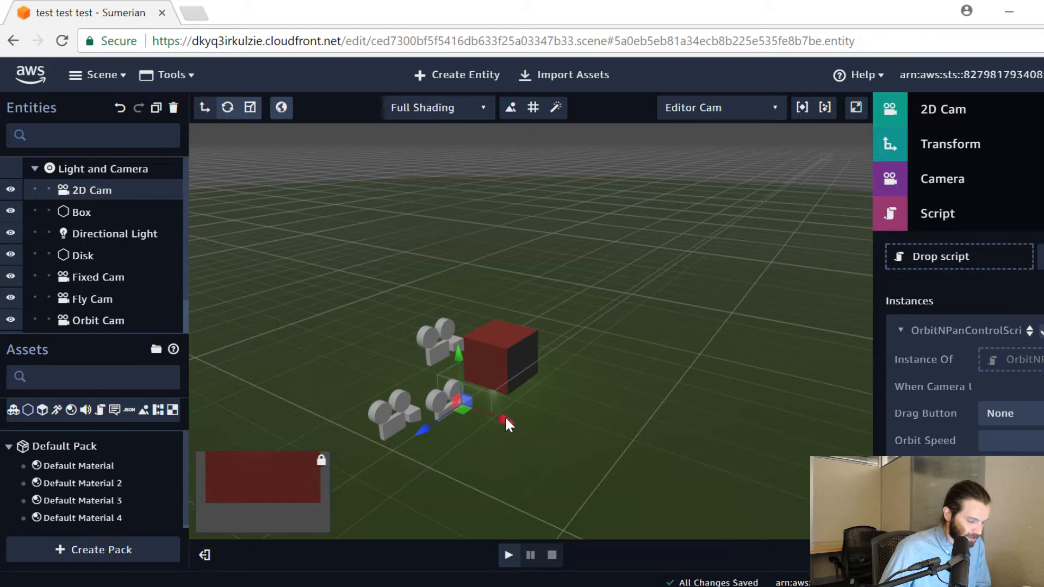
left_click_drag(506, 418, 717, 438)
left_click_drag(647, 424, 631, 302)
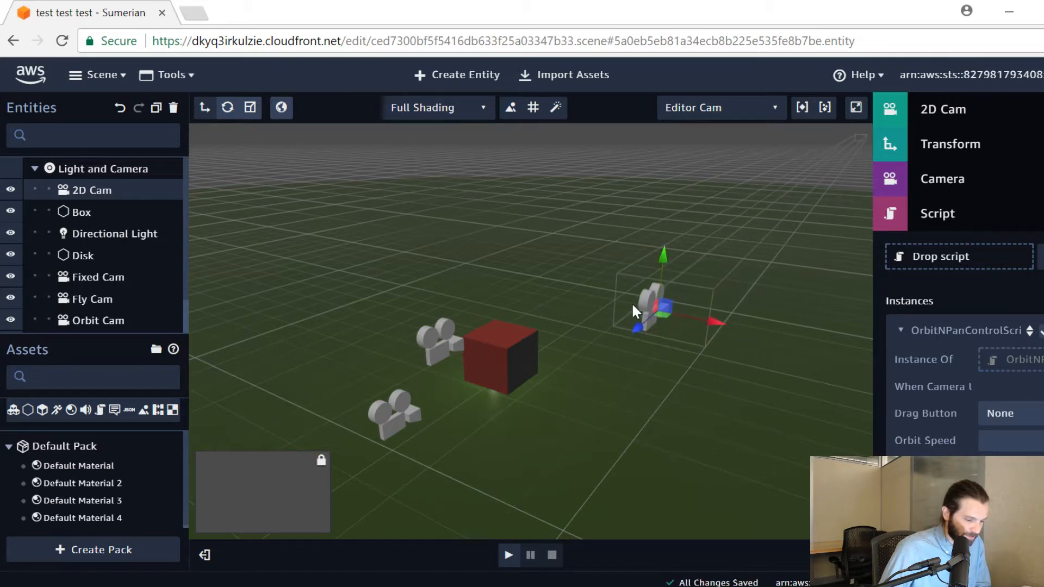
Step: Rotate the 2D Cam to face the box, to about -31° around X and 61° around Y
left_click(963, 145)
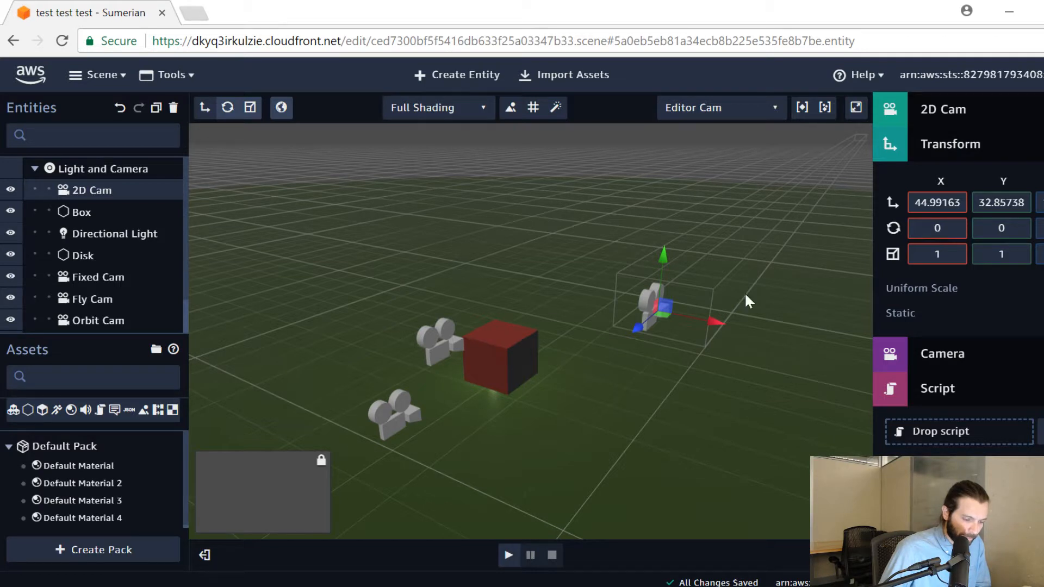
left_click(227, 108)
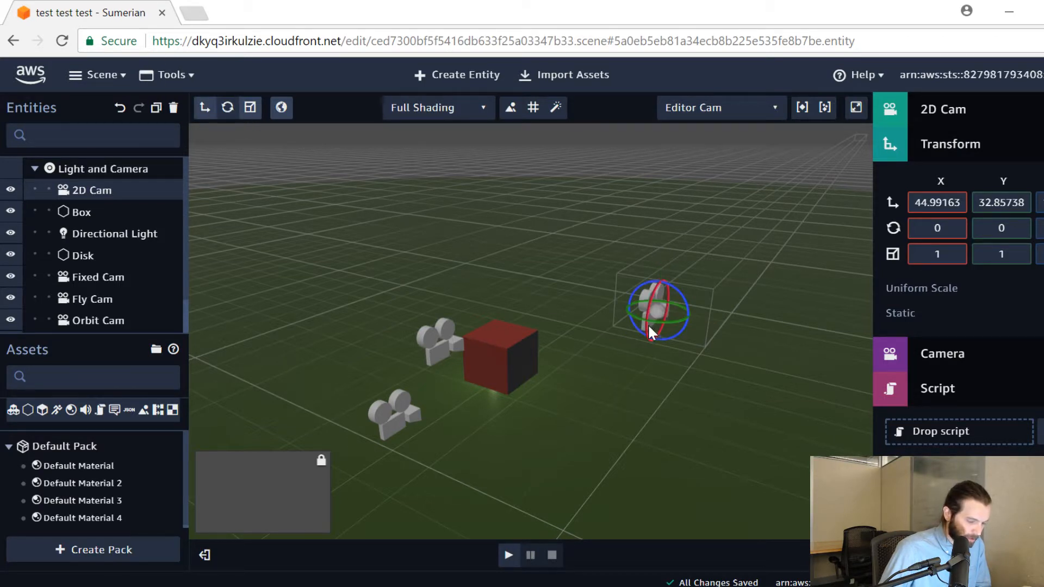
left_click_drag(632, 314, 679, 365)
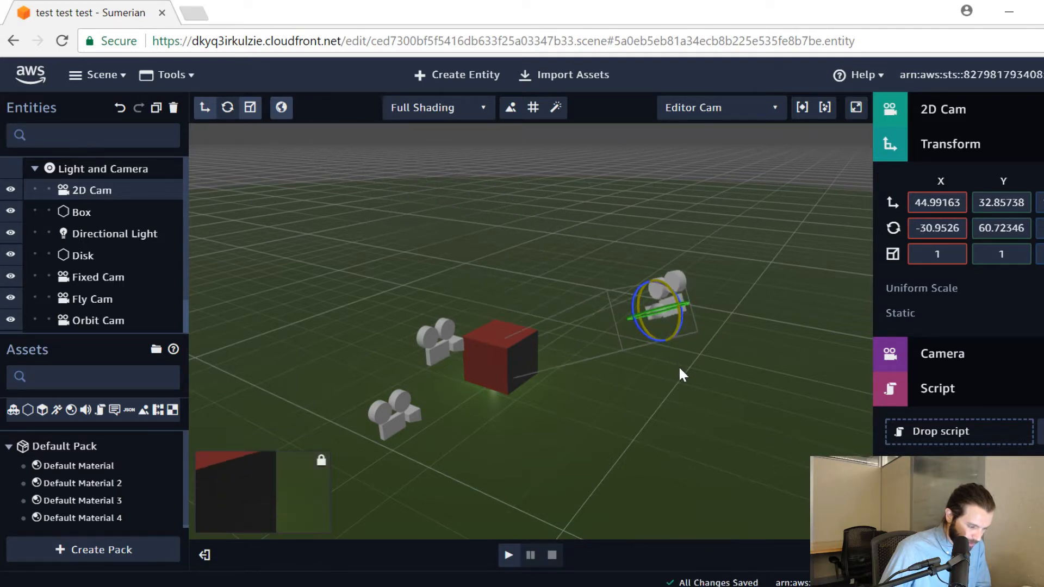
left_click(960, 145)
left_click(963, 145)
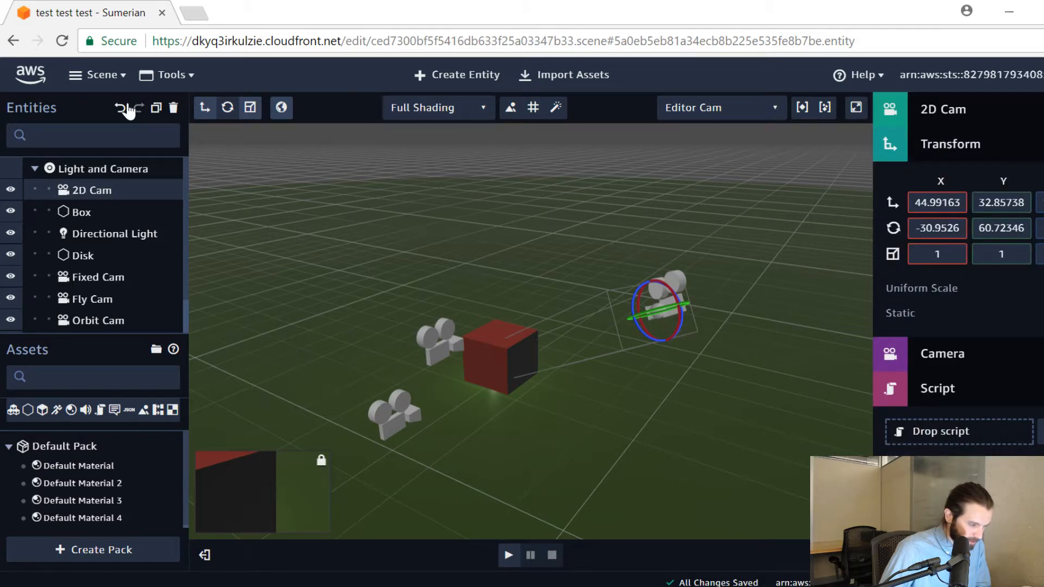
Step: Move the 2D Cam farther away from the box along its own viewing axis
left_click(204, 107)
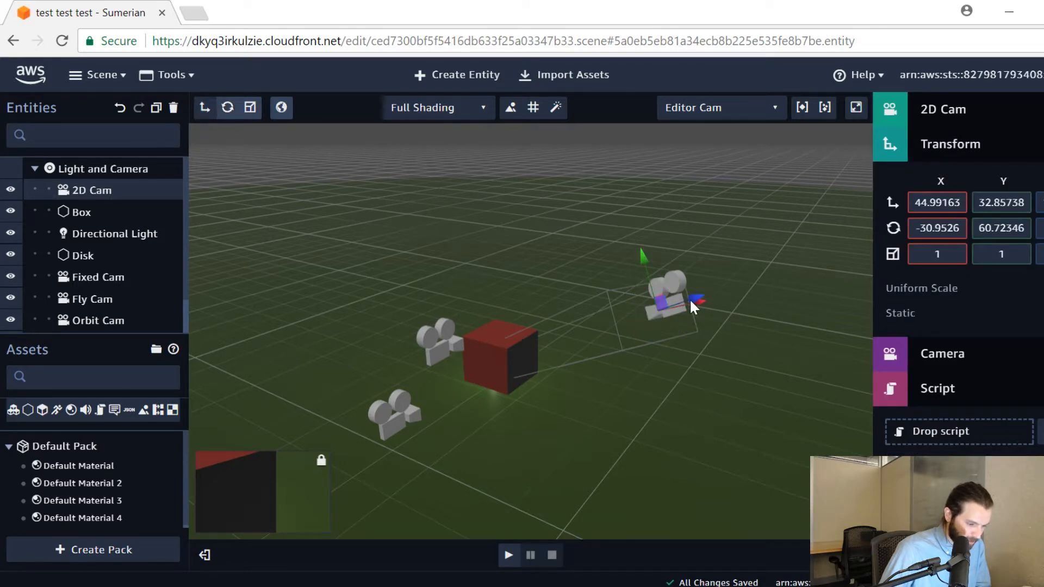
left_click_drag(690, 302, 904, 268)
left_click_drag(648, 372, 638, 360)
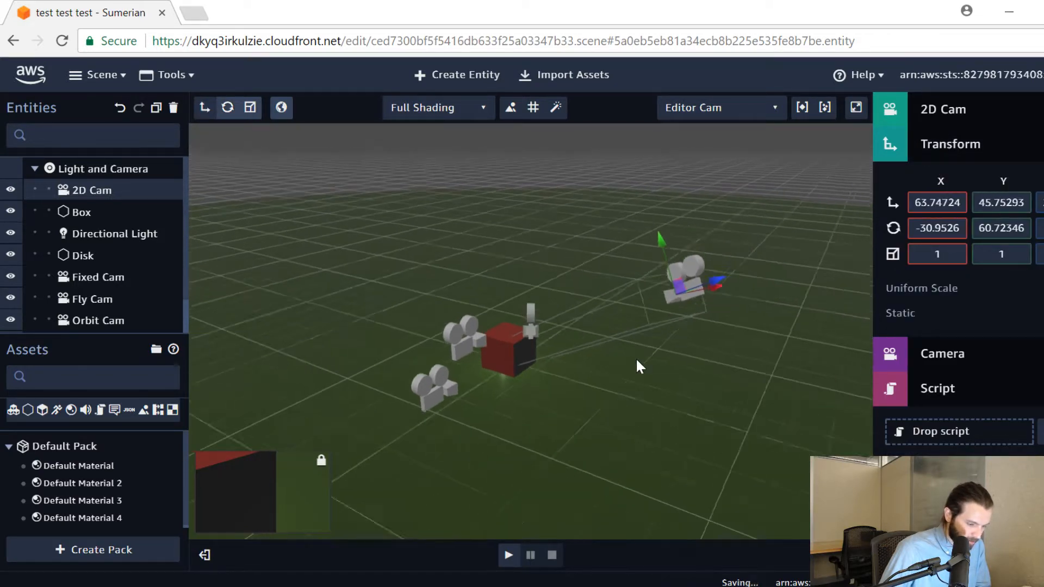
left_click_drag(678, 292, 726, 282)
Step: Shrink the box to a scale of 7.8 and move the 2D Cam closer to it, to about X 49.4, Y 35.9
left_click(522, 344)
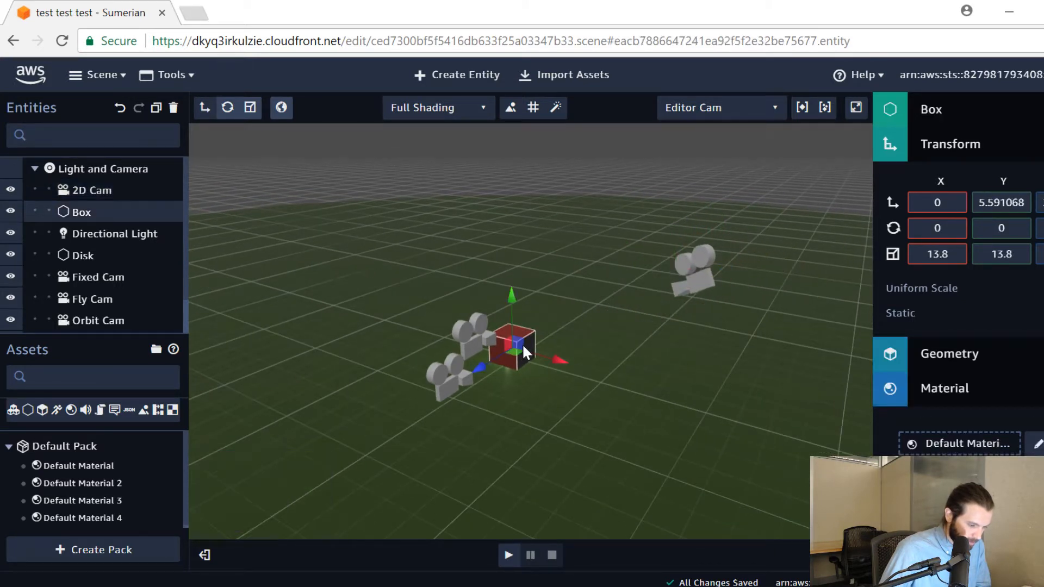
left_click_drag(937, 254, 943, 298)
left_click_drag(691, 325, 591, 360)
left_click(646, 330)
mouse_move(659, 378)
left_mouse_down()
mouse_move(564, 385)
mouse_move(680, 381)
left_mouse_up()
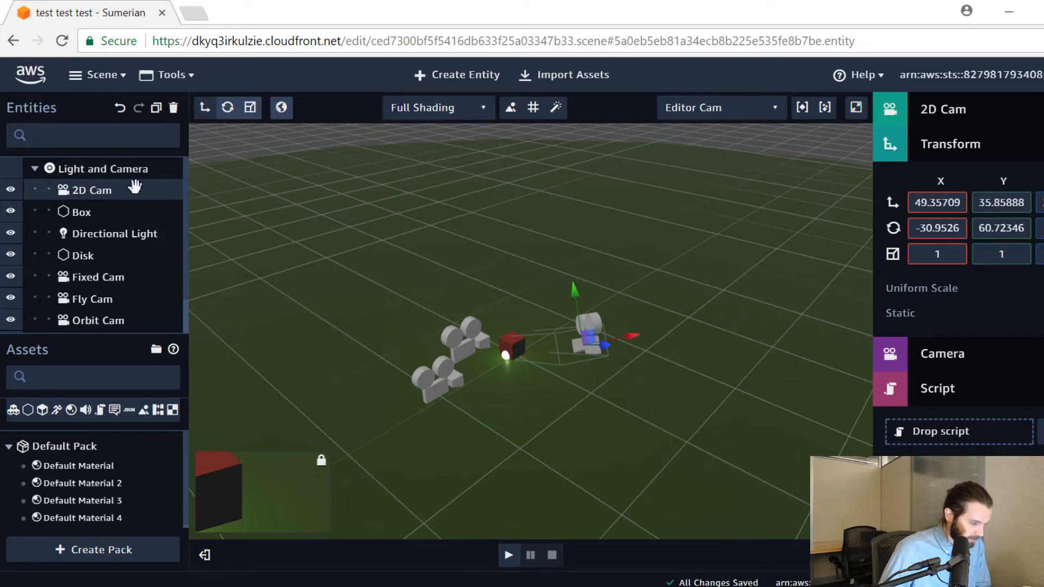
Step: Set the box's scale to 2.8
left_click(81, 212)
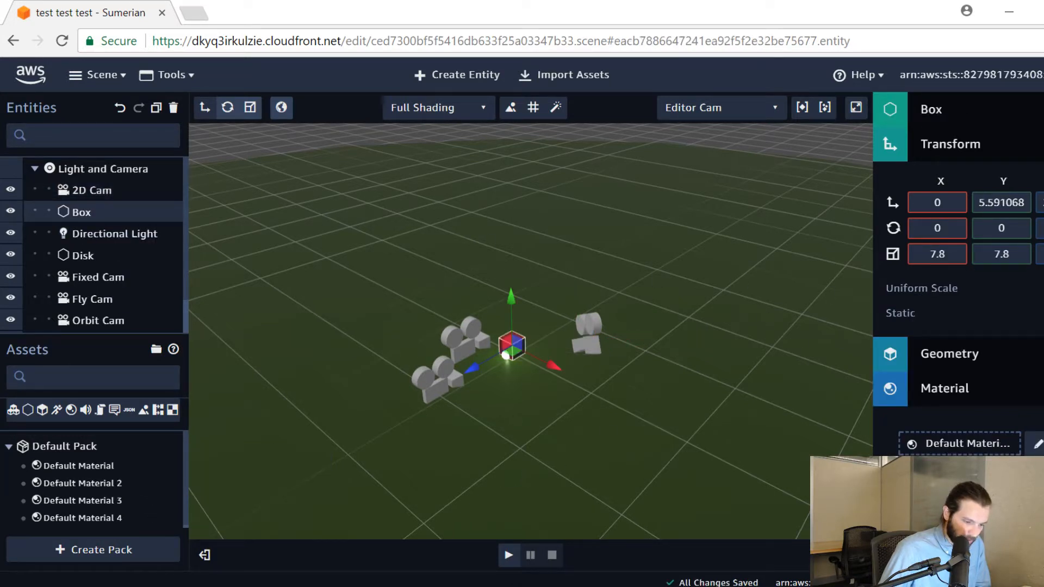
left_click_drag(929, 255, 939, 255)
type("2")
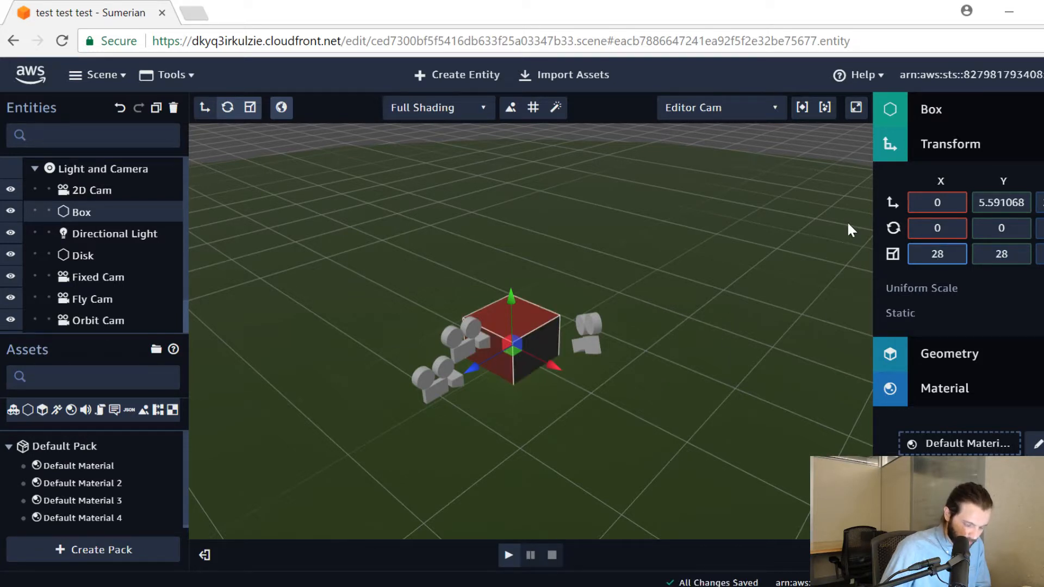
type(".")
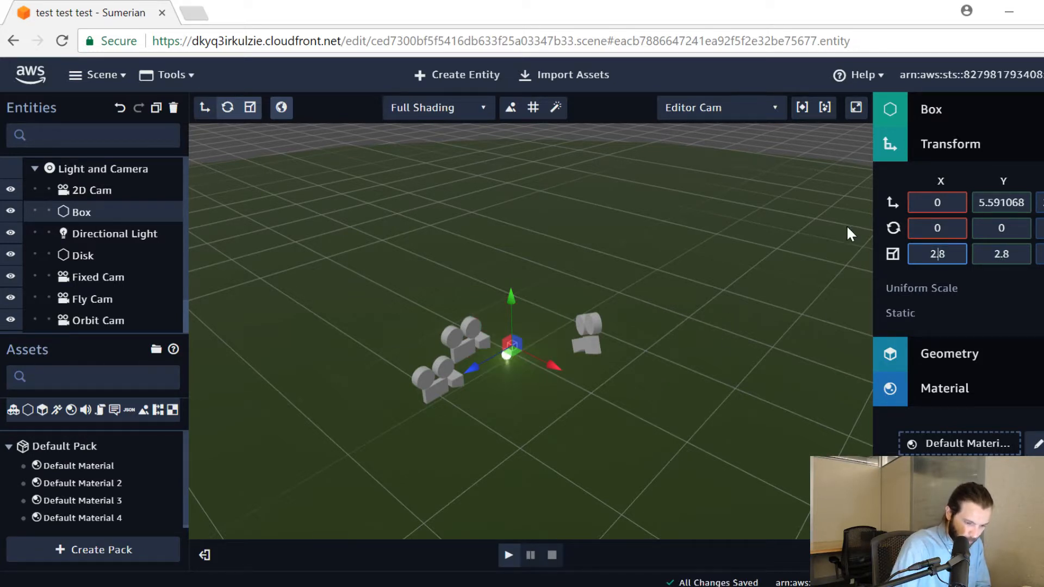
Step: Slide the 2D Cam along its X axis to about X 46 to bring the whole small box into its preview
left_click(583, 336)
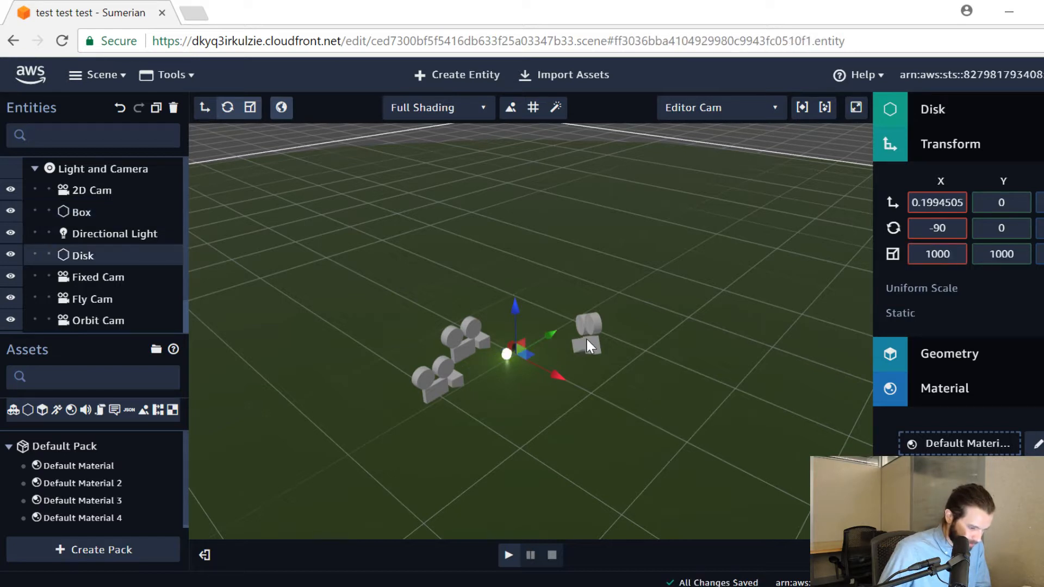
left_click(590, 340)
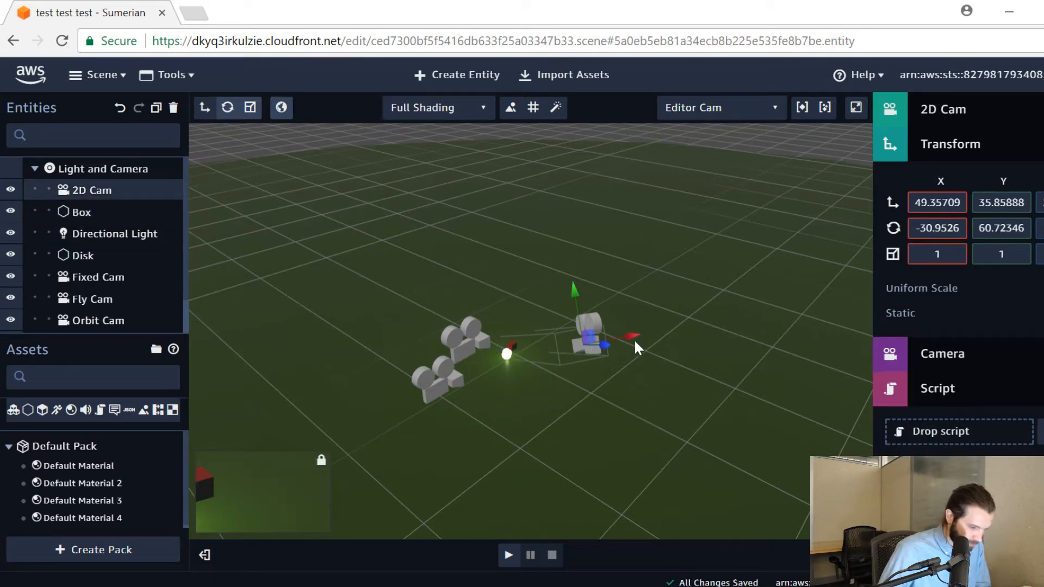
left_click_drag(636, 343, 616, 338)
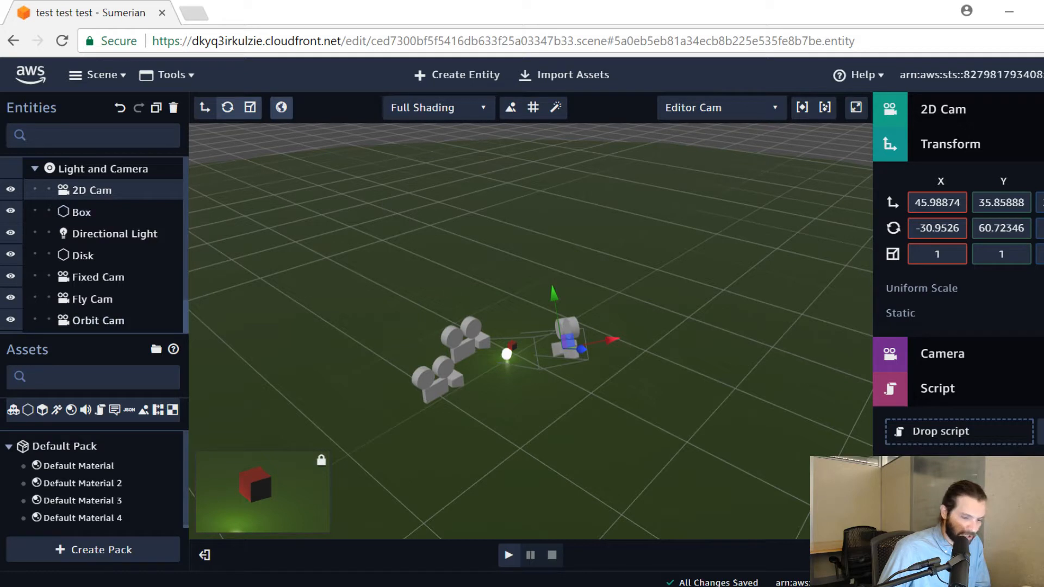
Step: Show the 2D Cam's Camera settings, play the scene through it, and zoom out from the box and back in
left_click(977, 148)
left_click(969, 185)
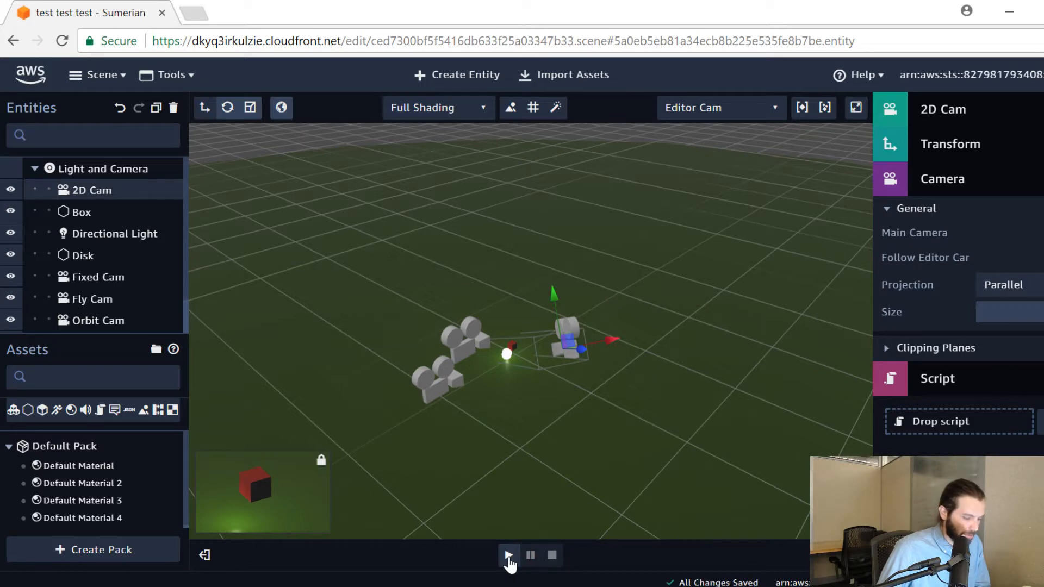
left_click_drag(679, 459, 574, 503)
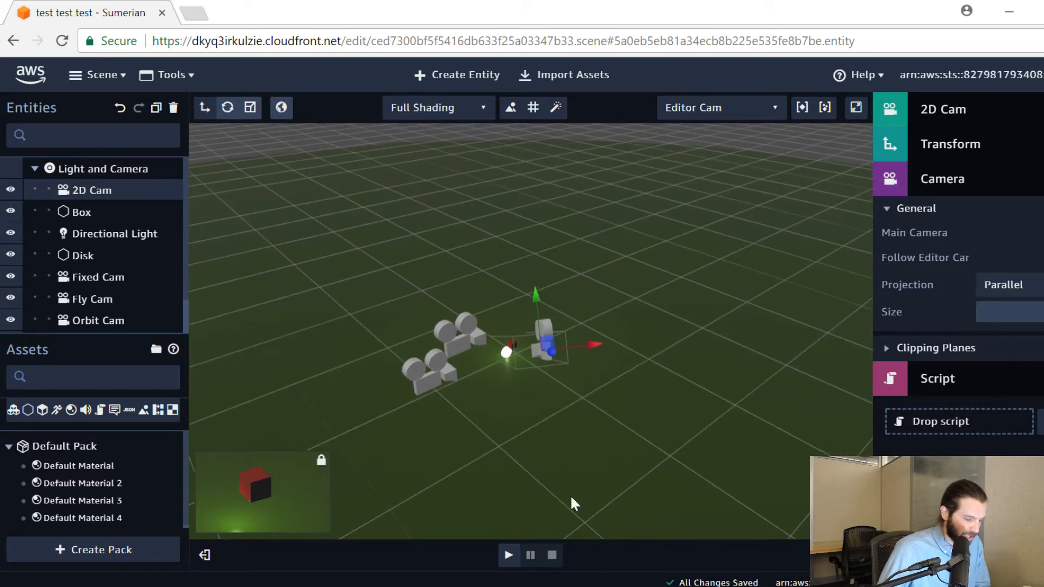
left_click(507, 561)
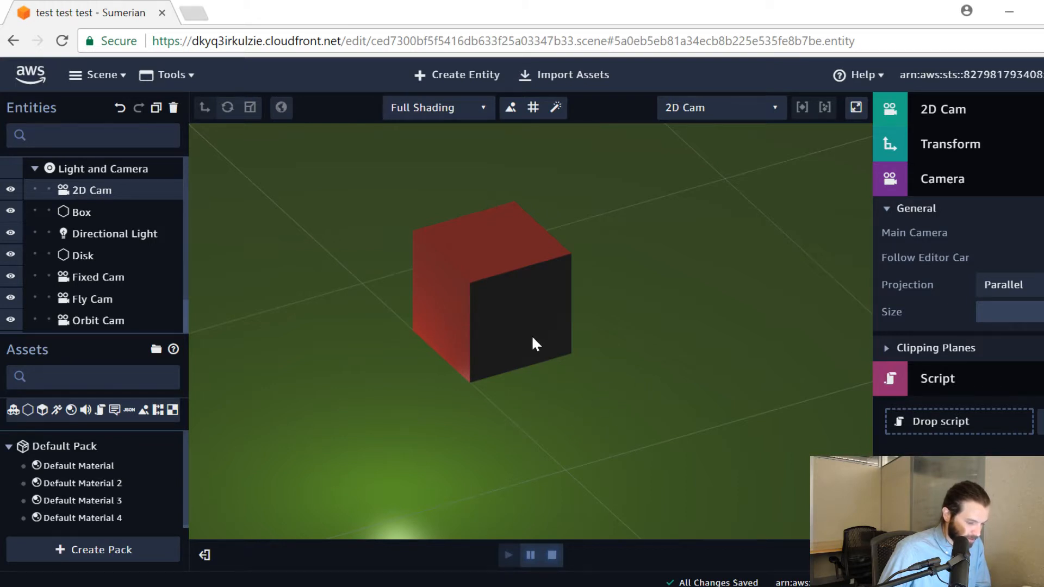
scroll(562, 396, "down", 8)
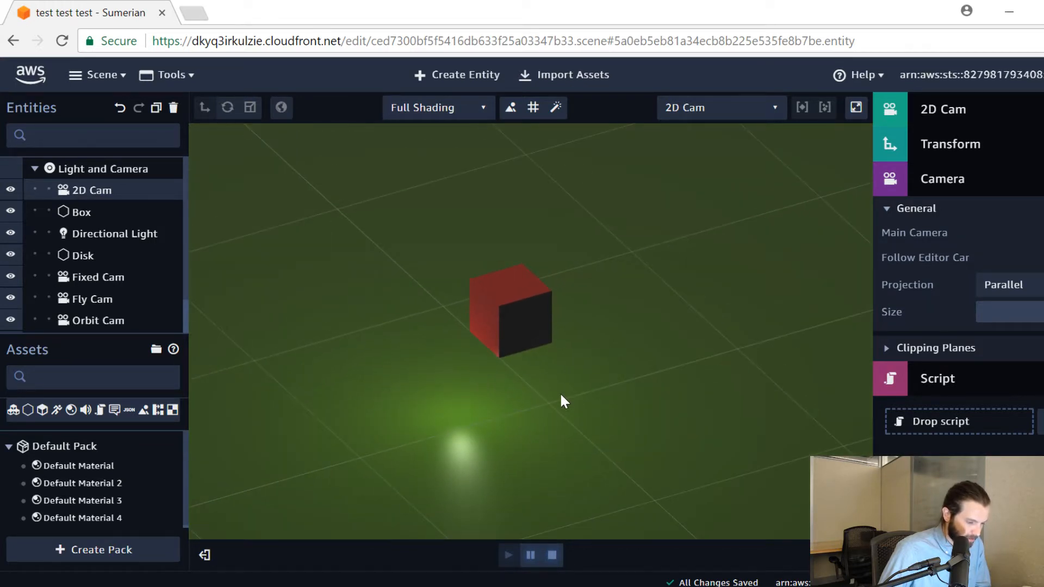
scroll(560, 399, "down", 3)
scroll(554, 388, "down", 2)
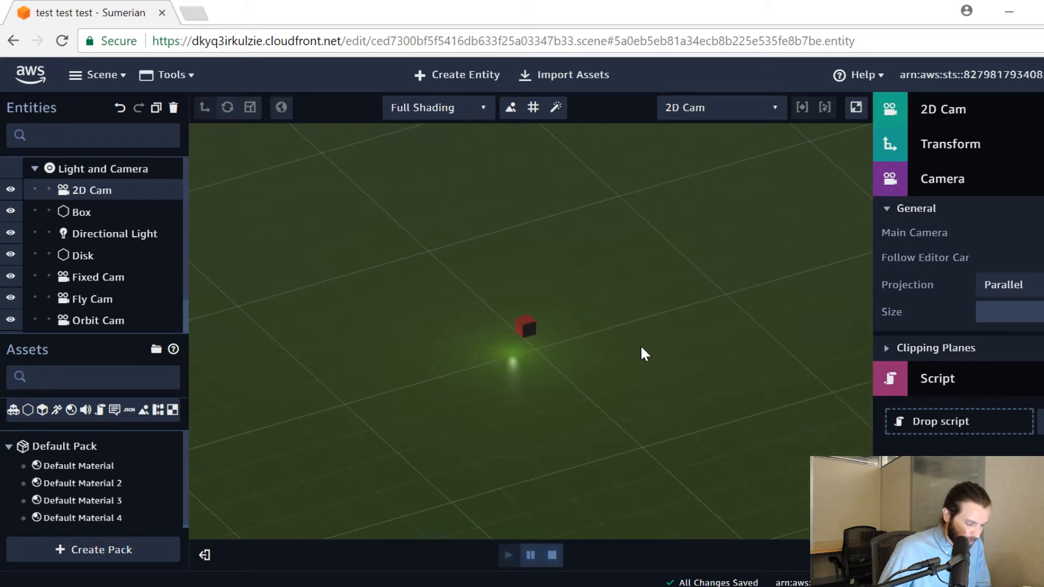
scroll(625, 384, "up", 3)
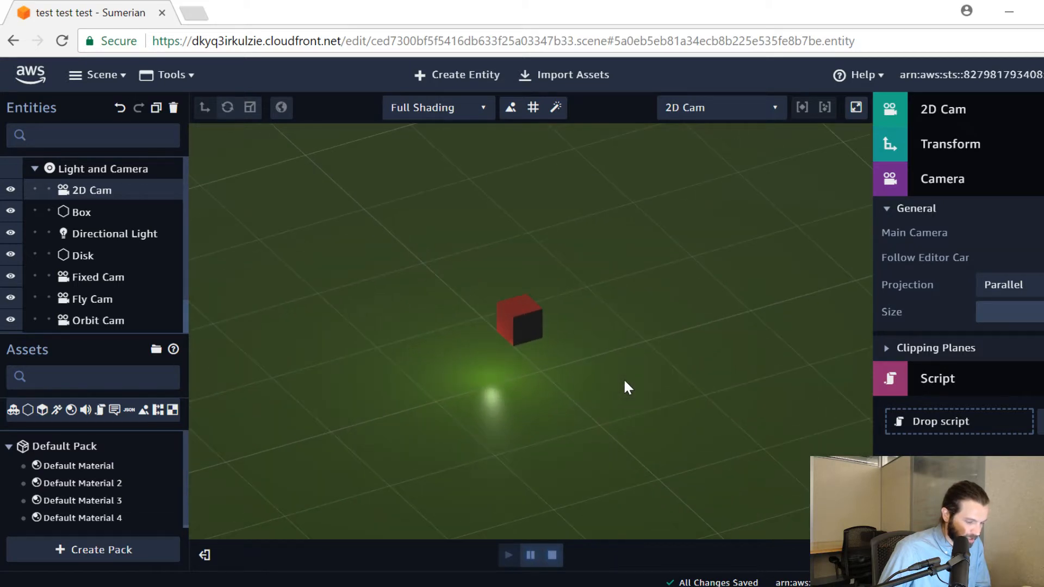
scroll(627, 383, "up", 4)
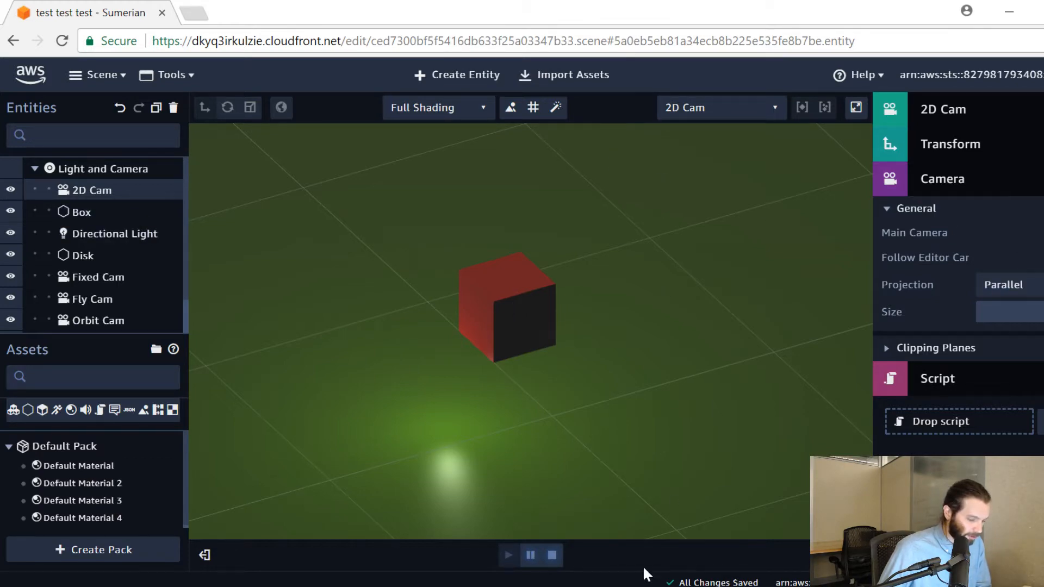
Step: Stop the scene playing through the 2D Cam and show the Orbit Cam's Near and Far clipping plane settings
left_click(560, 560)
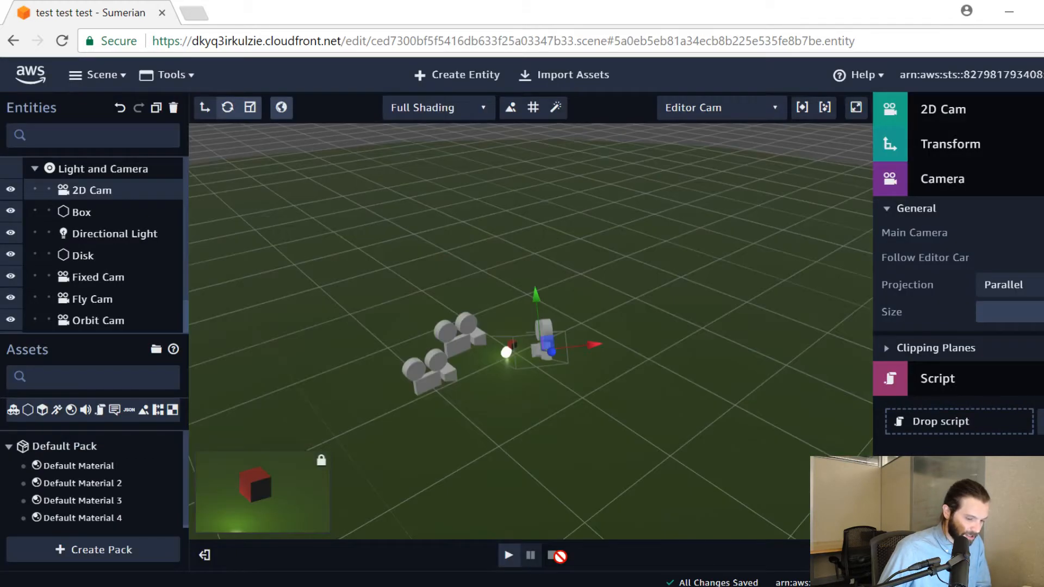
left_click(960, 185)
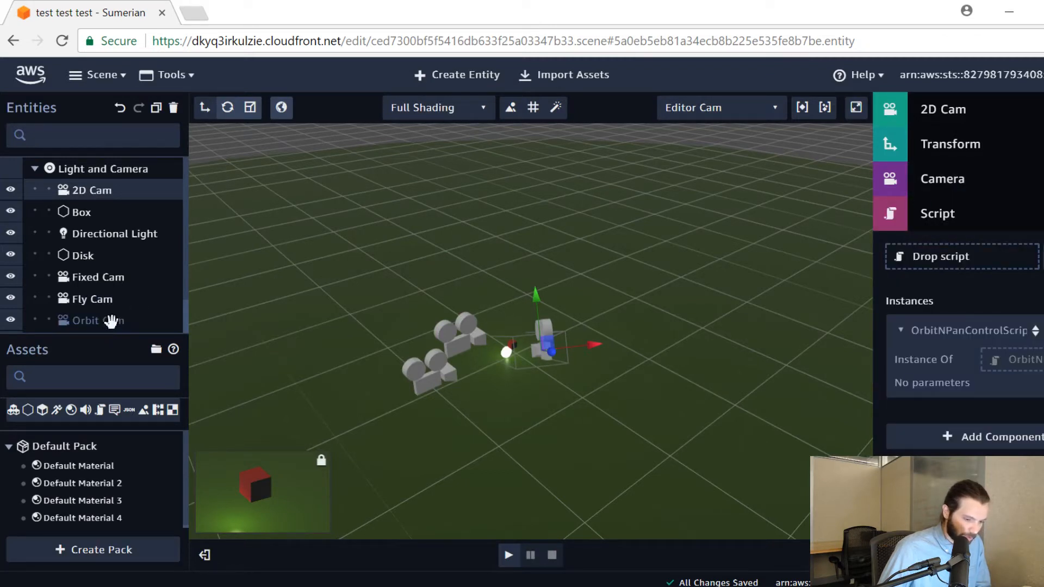
left_click(106, 321)
left_click(941, 215)
left_click(956, 185)
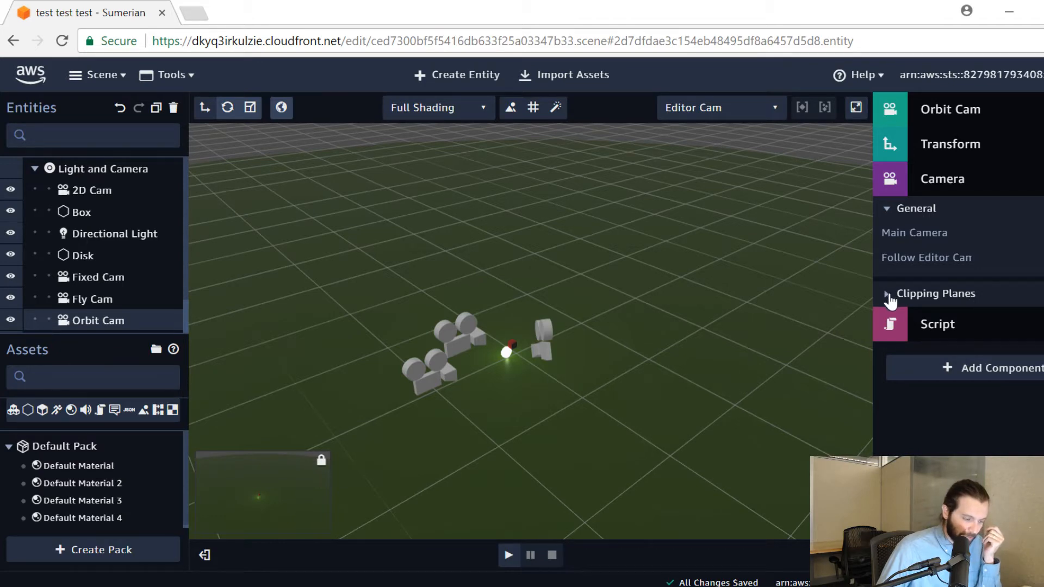
left_click(888, 294)
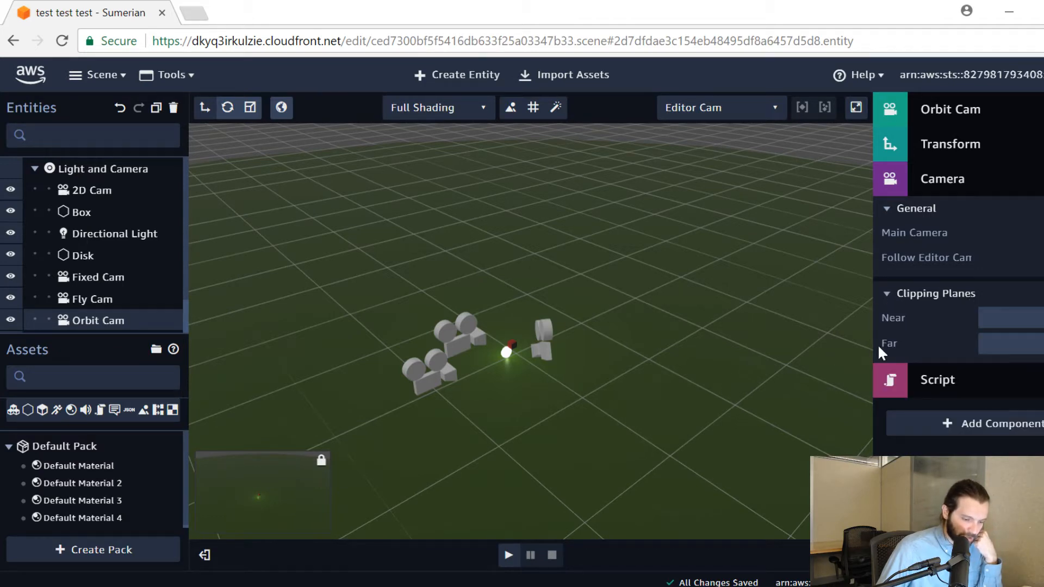
mouse_move(677, 378)
left_mouse_down()
mouse_move(614, 383)
mouse_move(649, 391)
mouse_move(701, 341)
mouse_move(694, 387)
left_mouse_up()
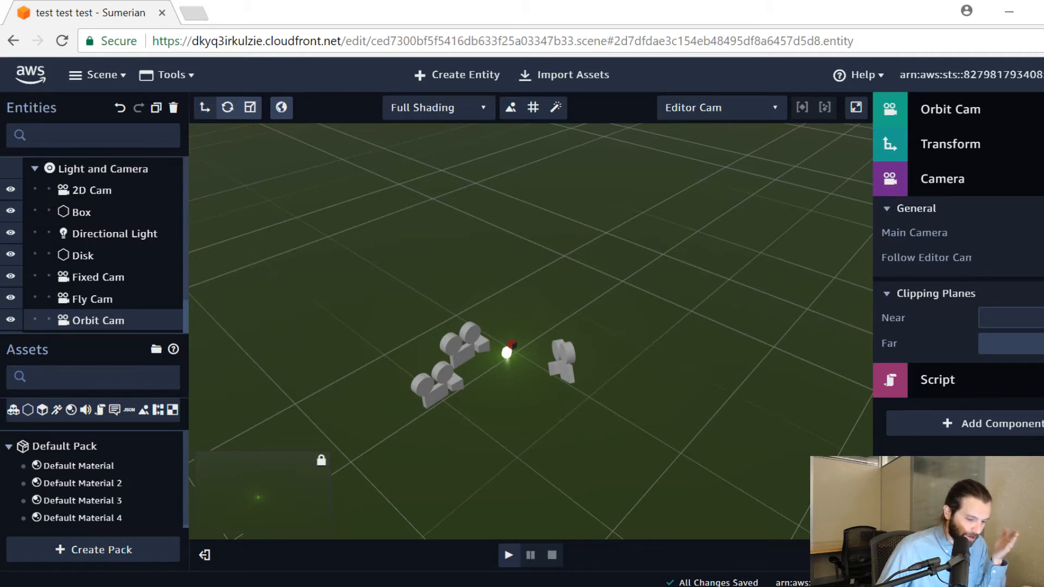
left_click(1028, 318)
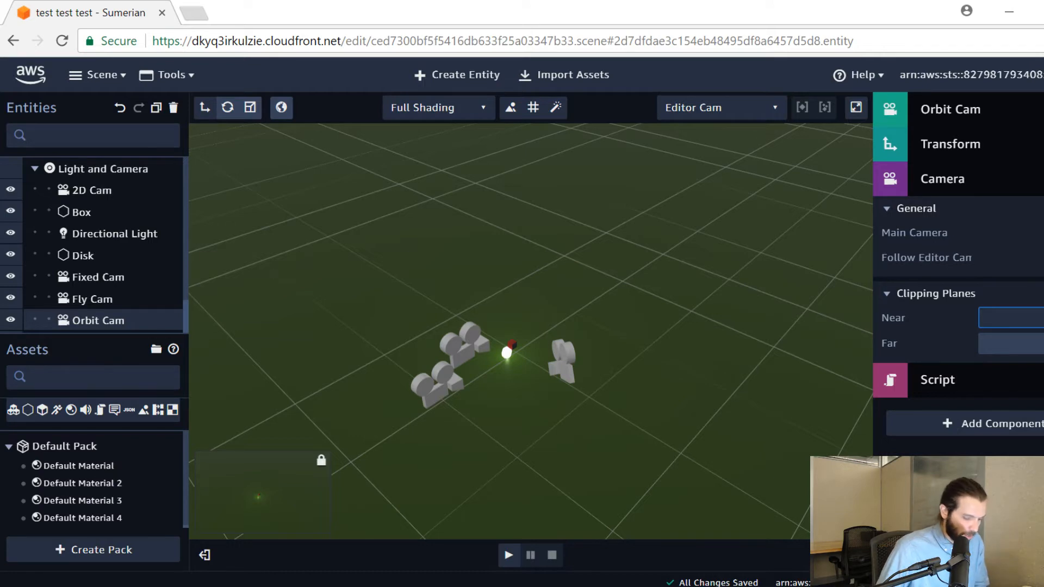
key("Tab")
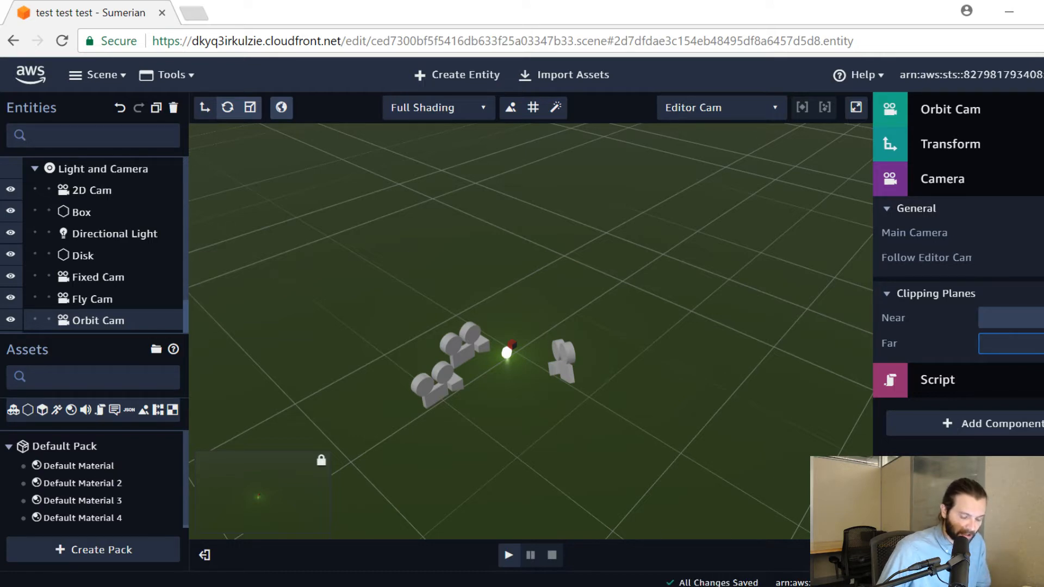
Step: Frame the Disk in the viewport and view it from a low angle
left_click_drag(560, 438, 590, 400)
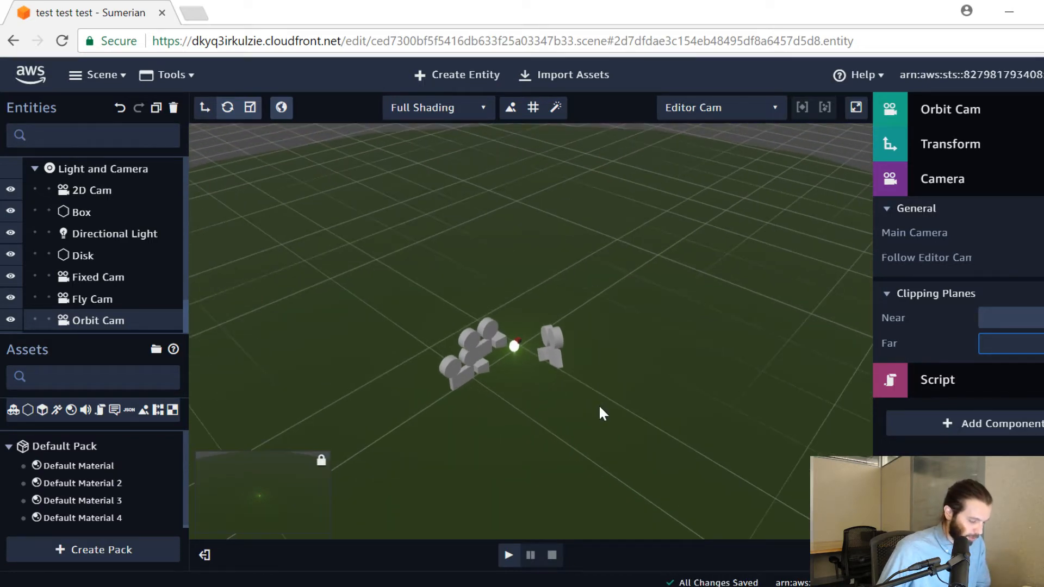
left_click(93, 258)
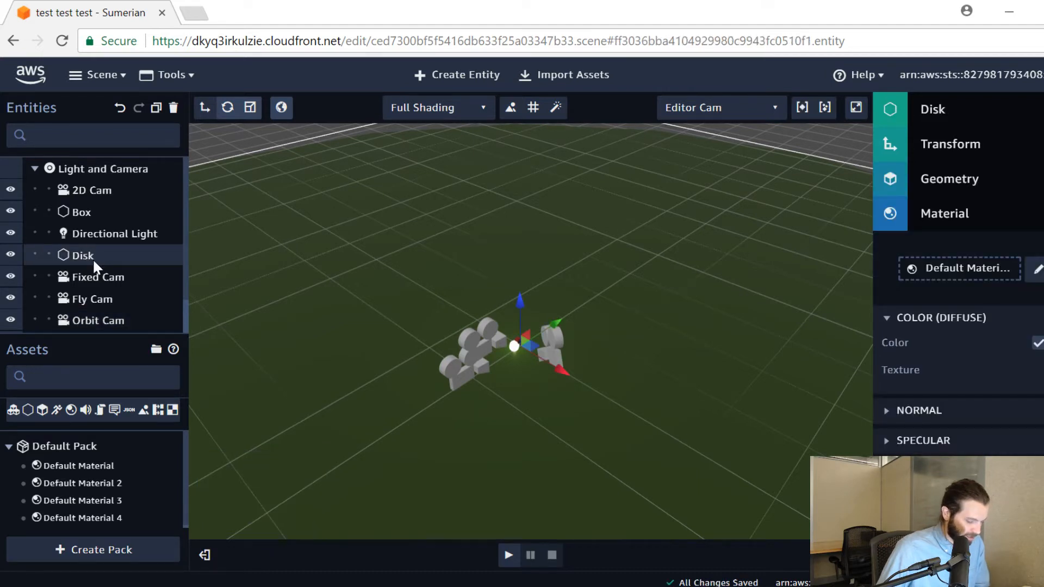
key("f")
left_click_drag(641, 477, 656, 434)
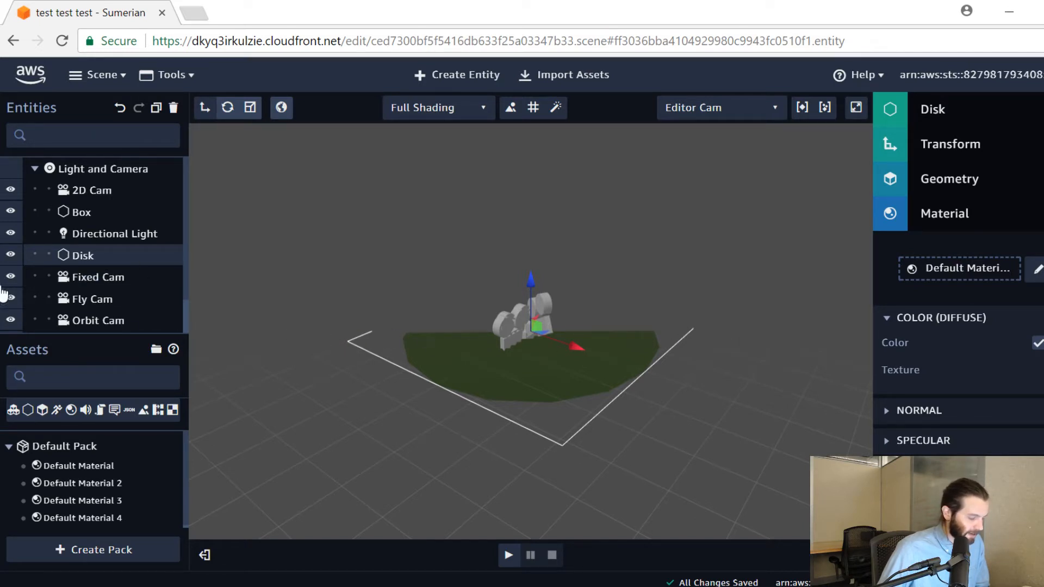
Step: Raise the Orbit Cam's Far clipping distance so its preview shows the whole disk
scroll(93, 250, "down", 1)
left_click(101, 279)
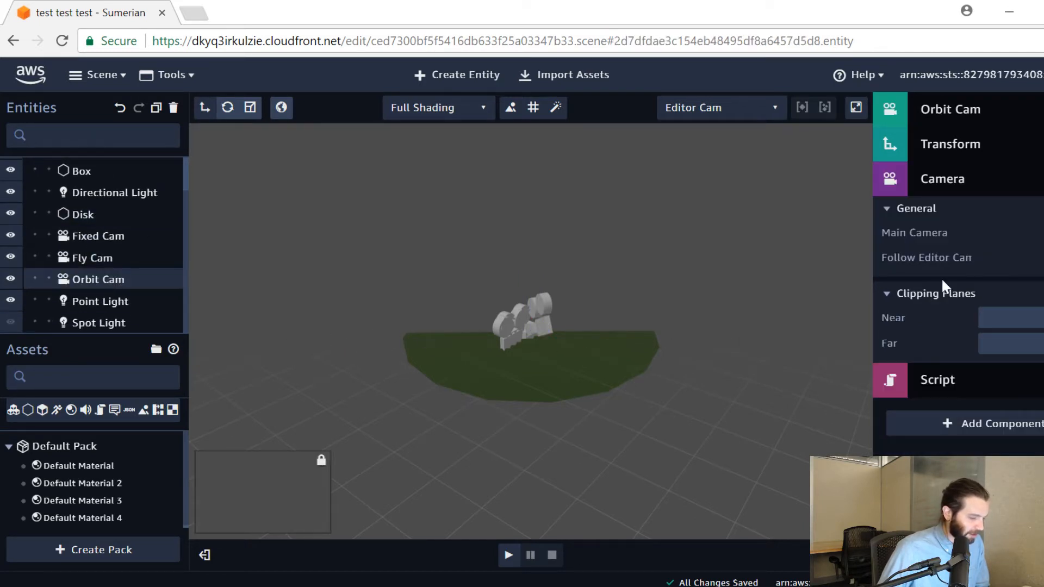
left_click(1011, 344)
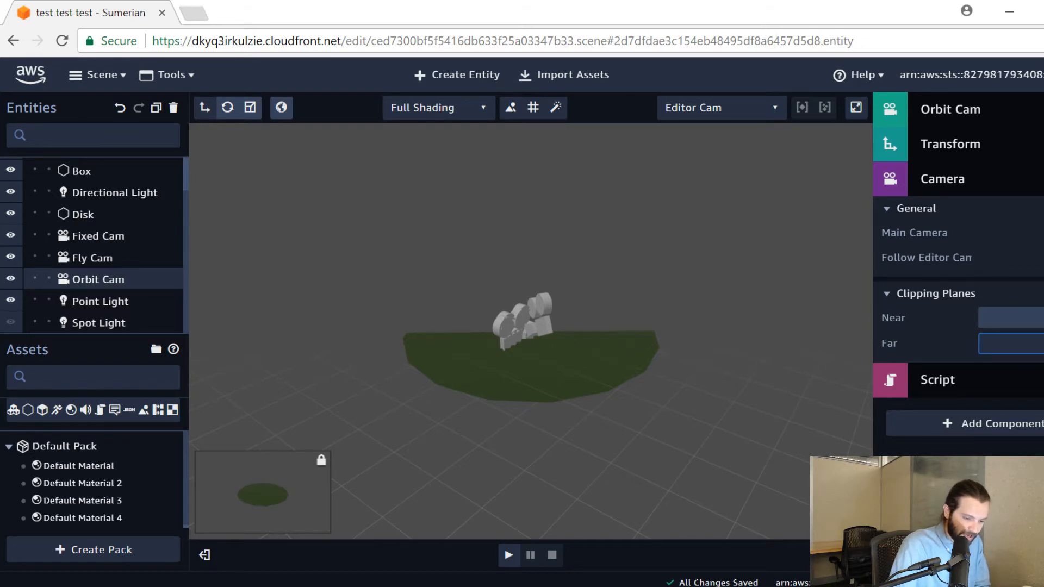
scroll(623, 311, "up", 5)
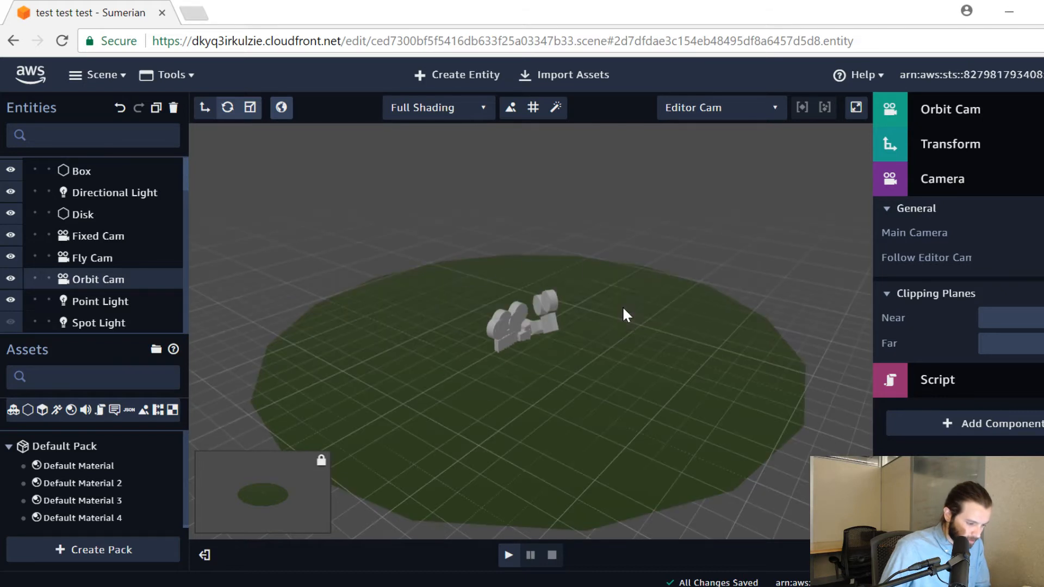
scroll(643, 397, "up", 3)
scroll(590, 370, "down", 3)
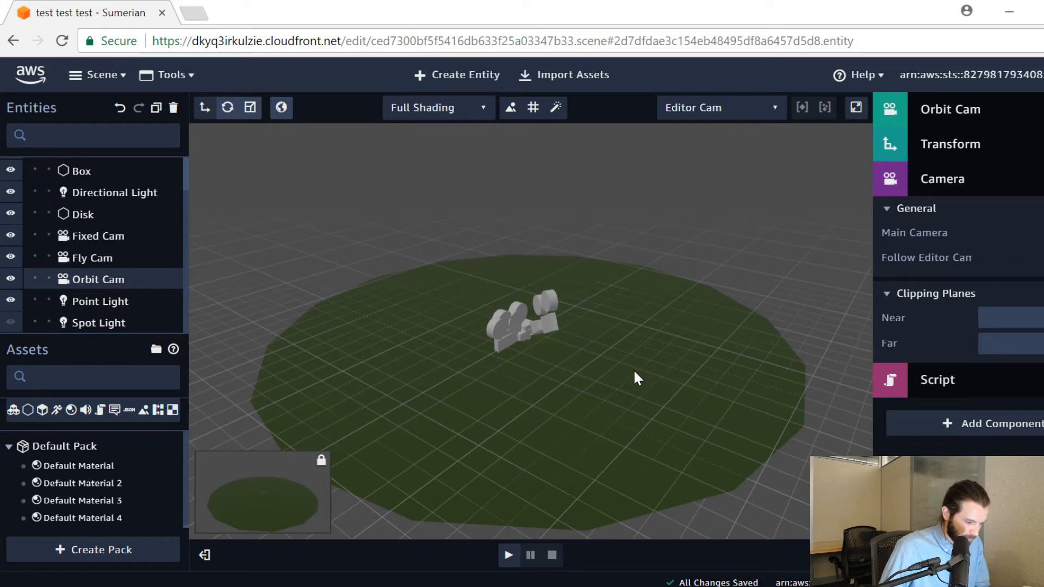
Step: Lower the Orbit Cam's Far clipping distance so its preview cuts off the back of the disk
left_click_drag(687, 435, 696, 397)
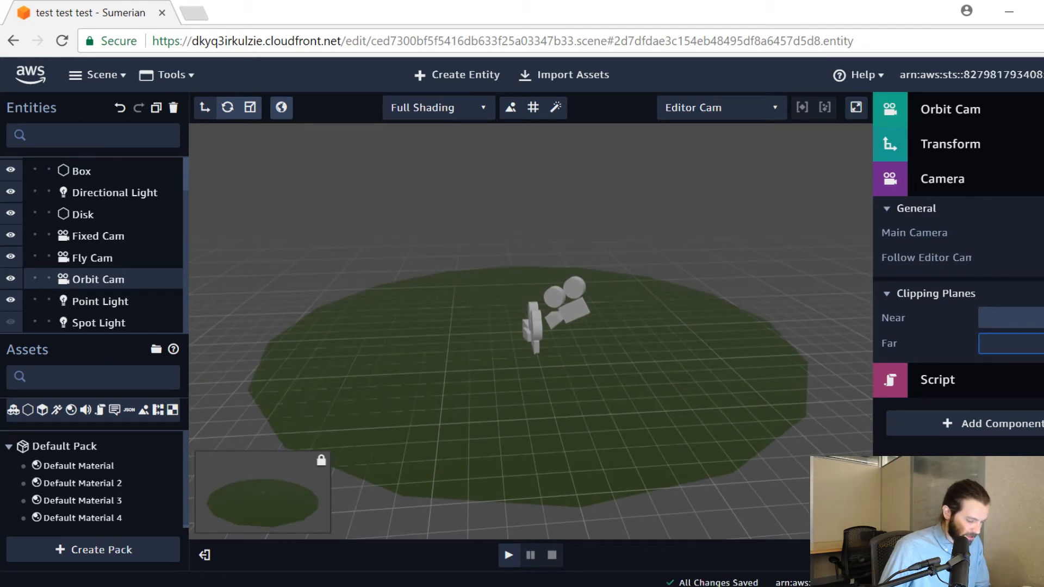
type("10")
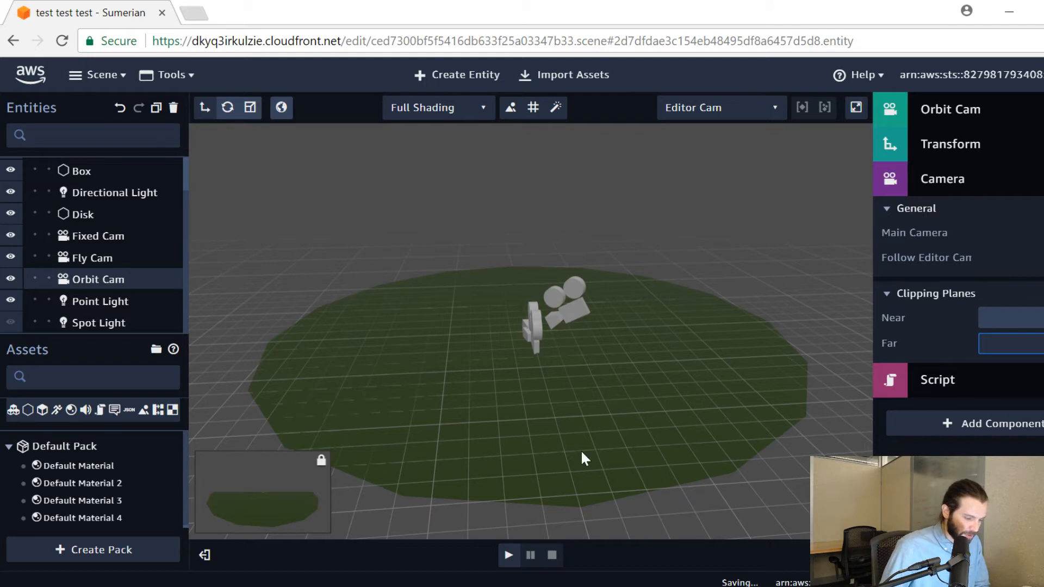
left_click(591, 446)
Step: Frame the Disk again and examine it and the cameras around the box from far, near and several angles
double_click(126, 215)
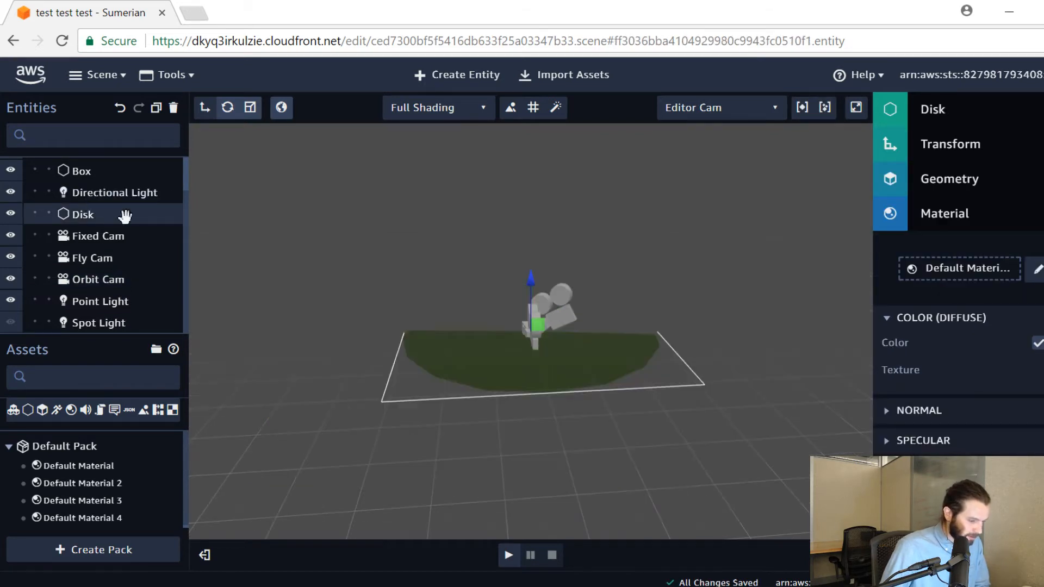
left_click_drag(707, 360, 488, 405)
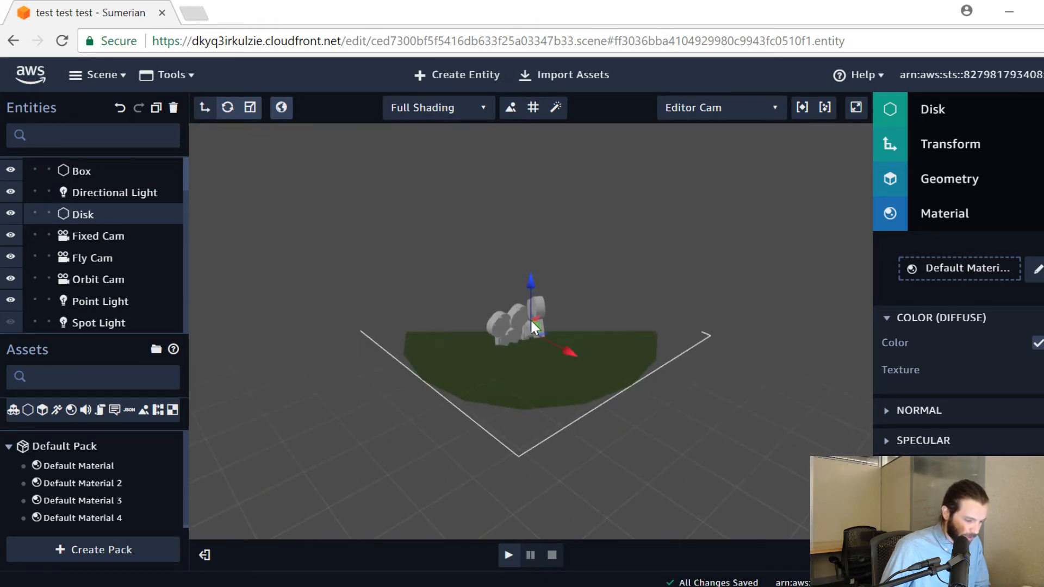
left_click_drag(566, 460, 518, 496)
scroll(544, 433, "up", 5)
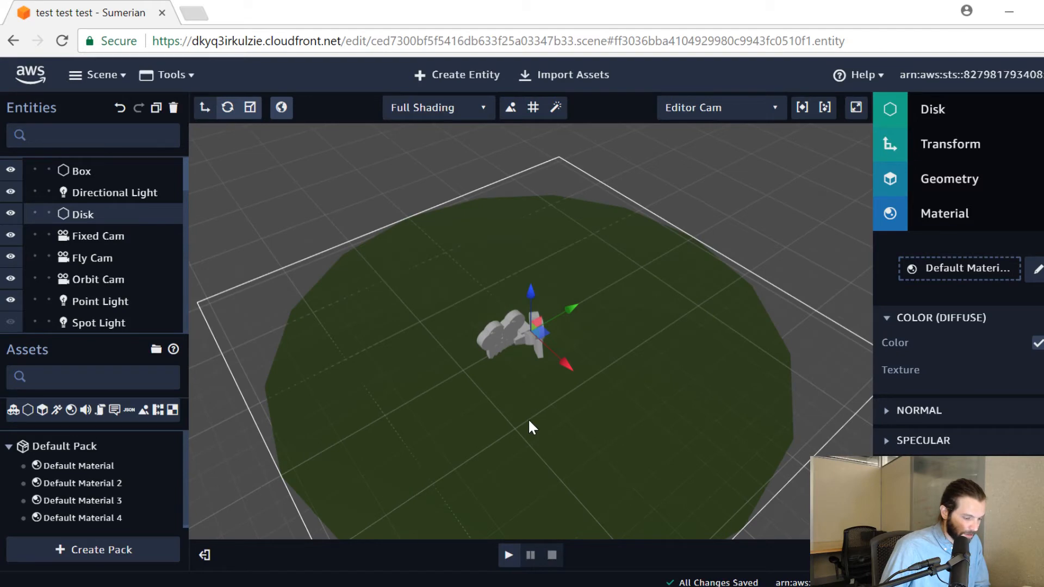
scroll(604, 397, "up", 5)
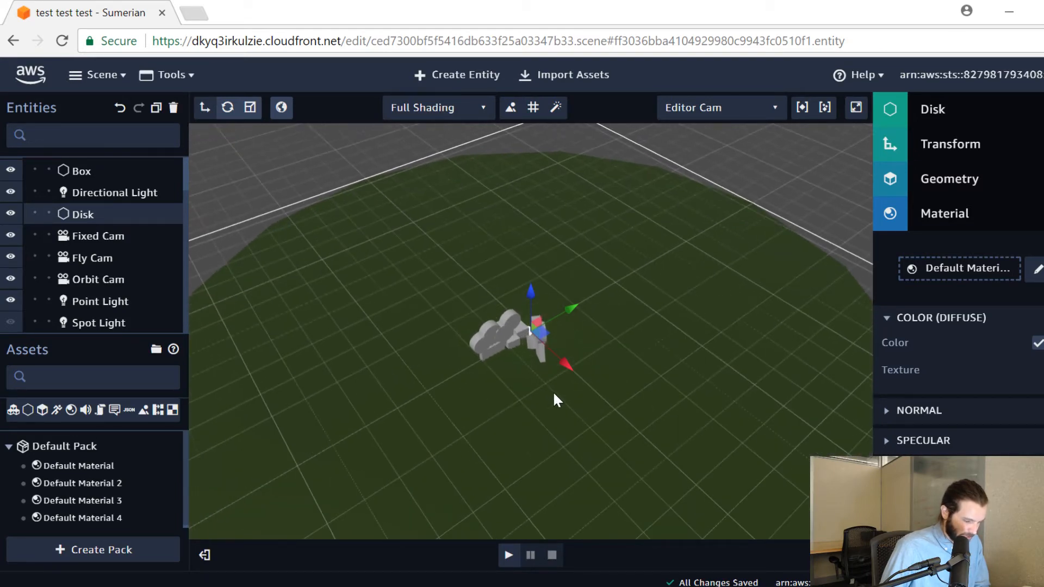
scroll(553, 392, "up", 5)
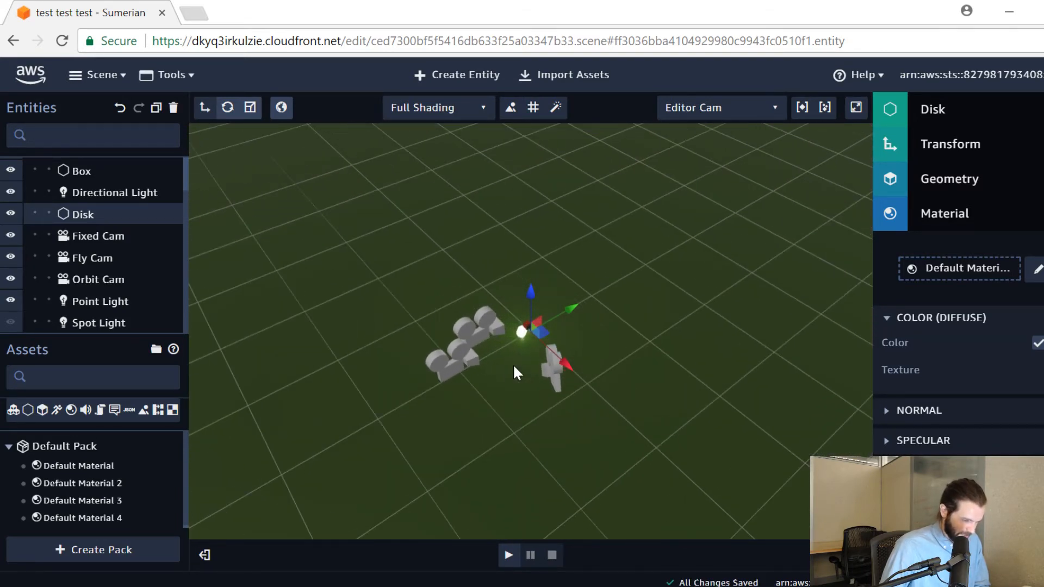
left_click_drag(513, 364, 347, 185)
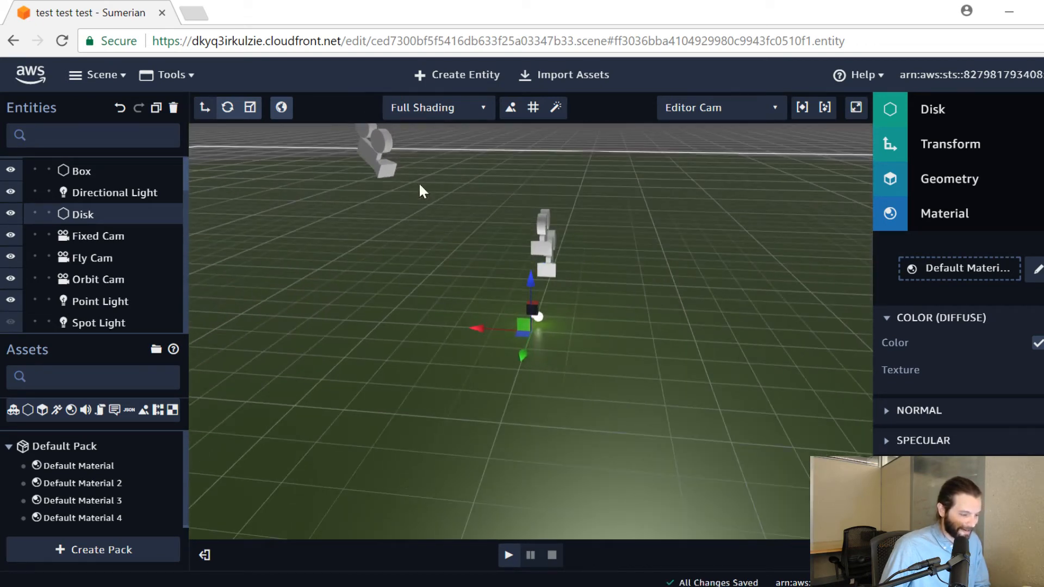
left_click_drag(523, 385, 533, 315)
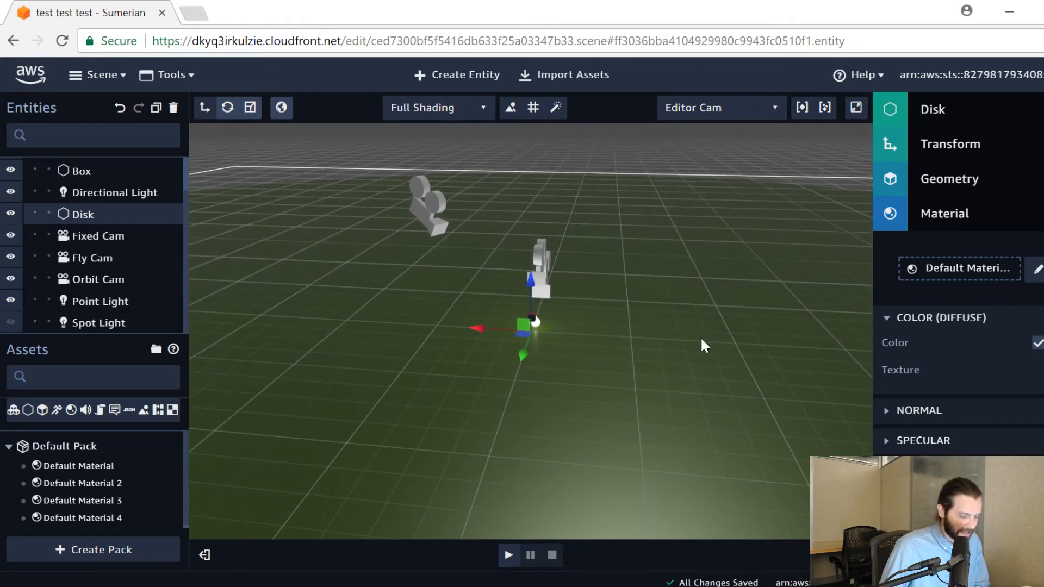
left_click_drag(700, 337, 544, 356)
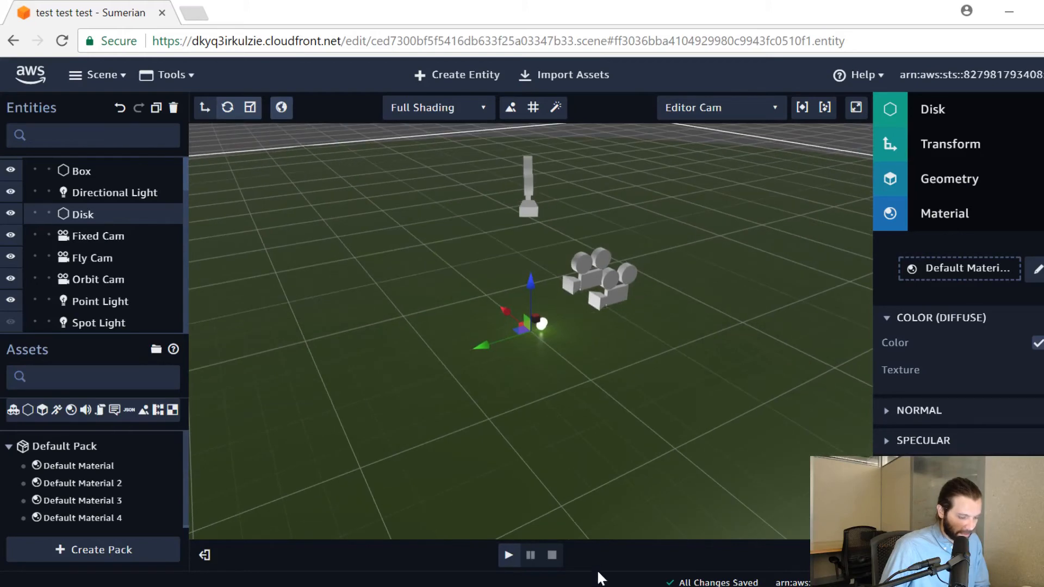
Step: Play the scene briefly through the 2D Cam, stop it and deselect the Disk
left_click(509, 555)
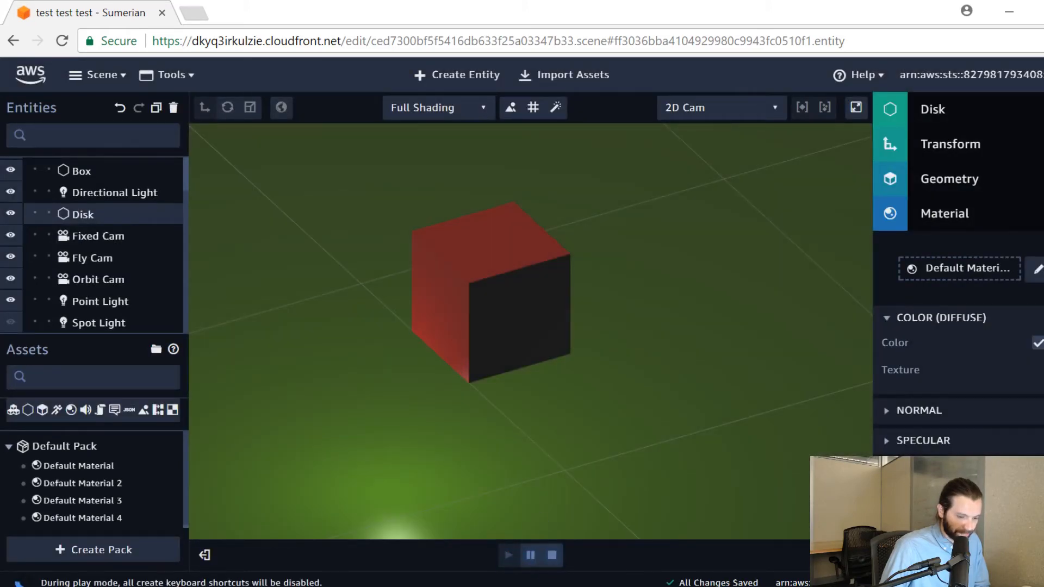
left_click(552, 556)
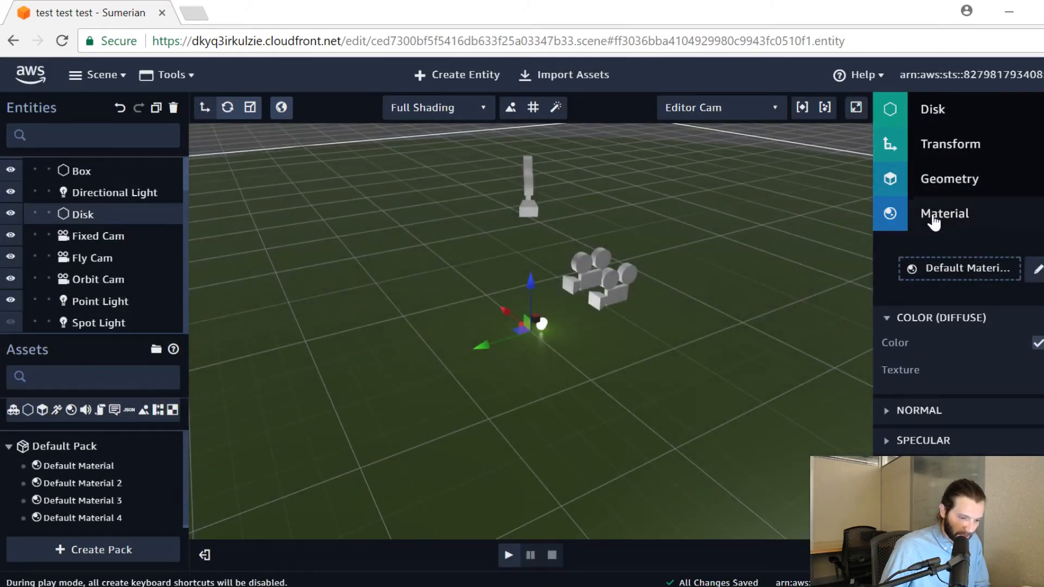
left_click(321, 328)
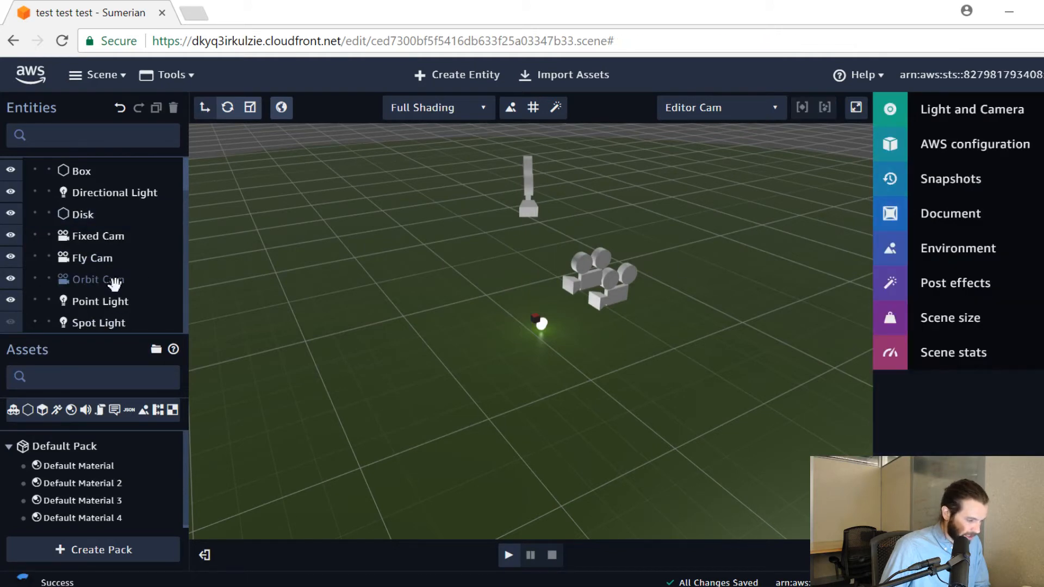
Step: Make the Orbit Cam the main camera, play the scene through it and stop it
left_click(112, 280)
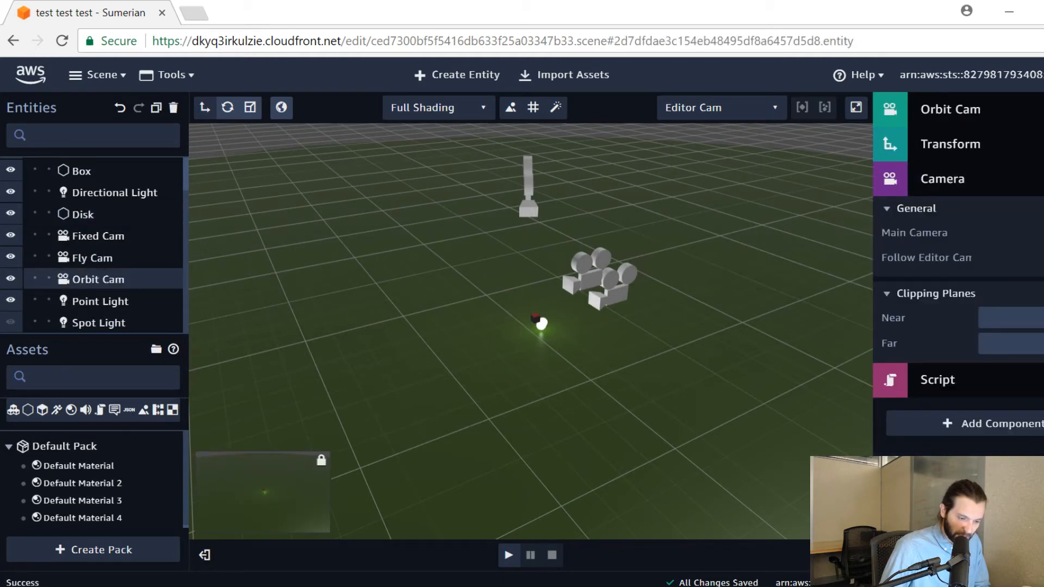
left_click(508, 555)
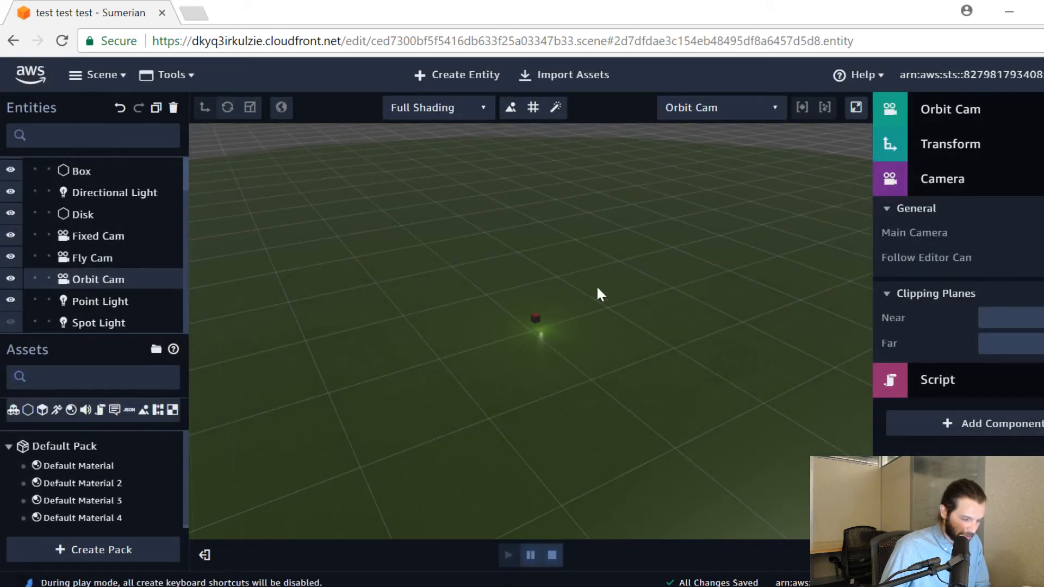
left_click(556, 561)
Step: Look through the parameters of the Orbit Cam's OrbitNPanControlScript, including drag button, speeds and zoom distances
left_click_drag(713, 342, 733, 349)
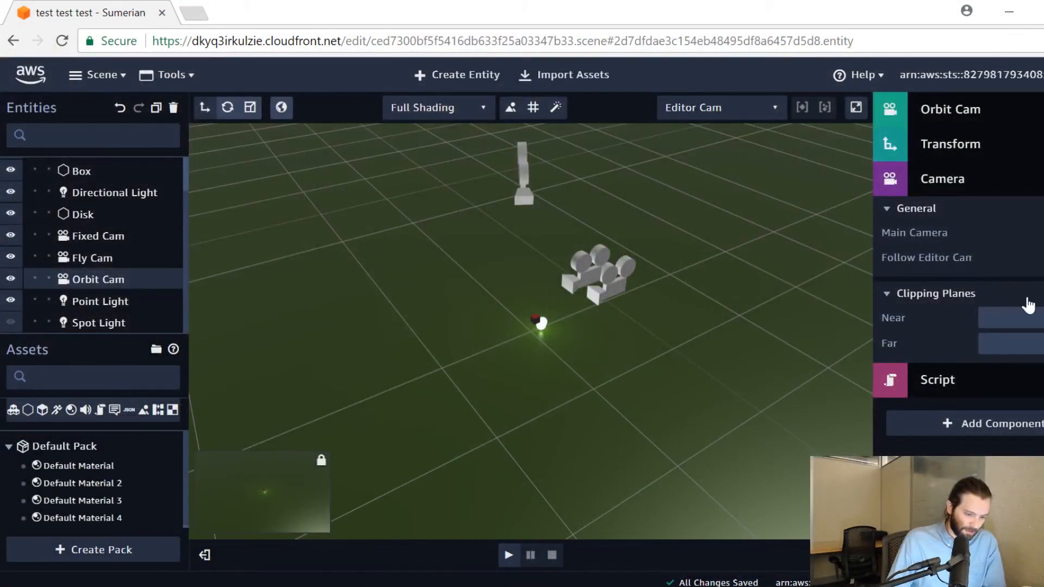
left_click(968, 178)
left_click(951, 213)
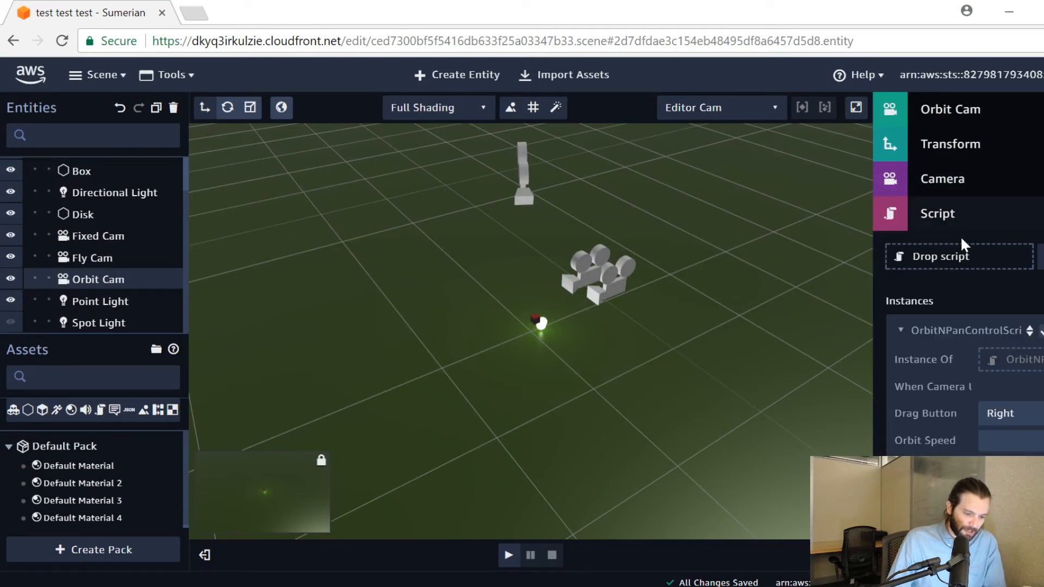
scroll(957, 302, "down", 5)
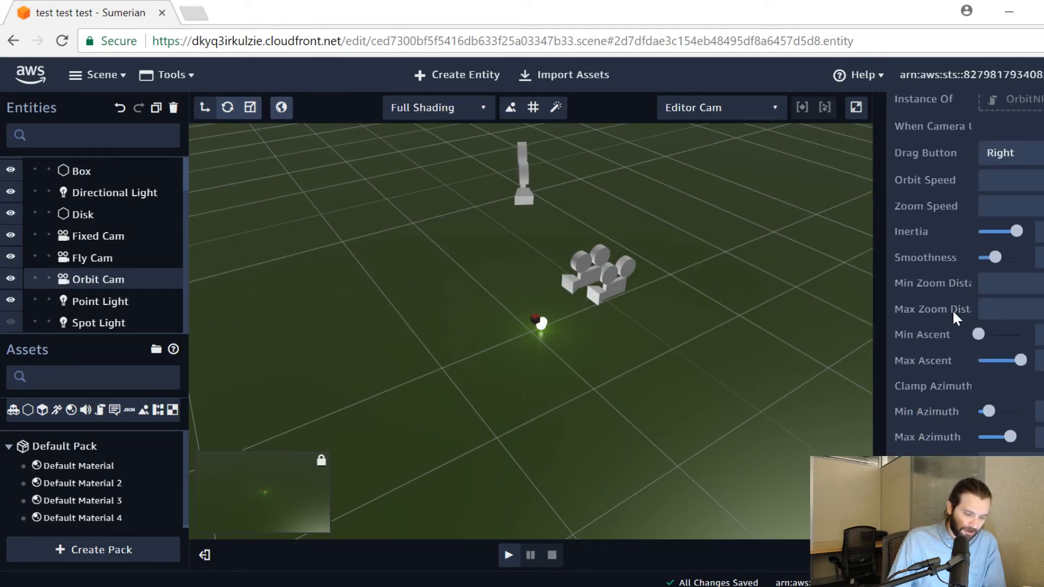
scroll(955, 357, "up", 5)
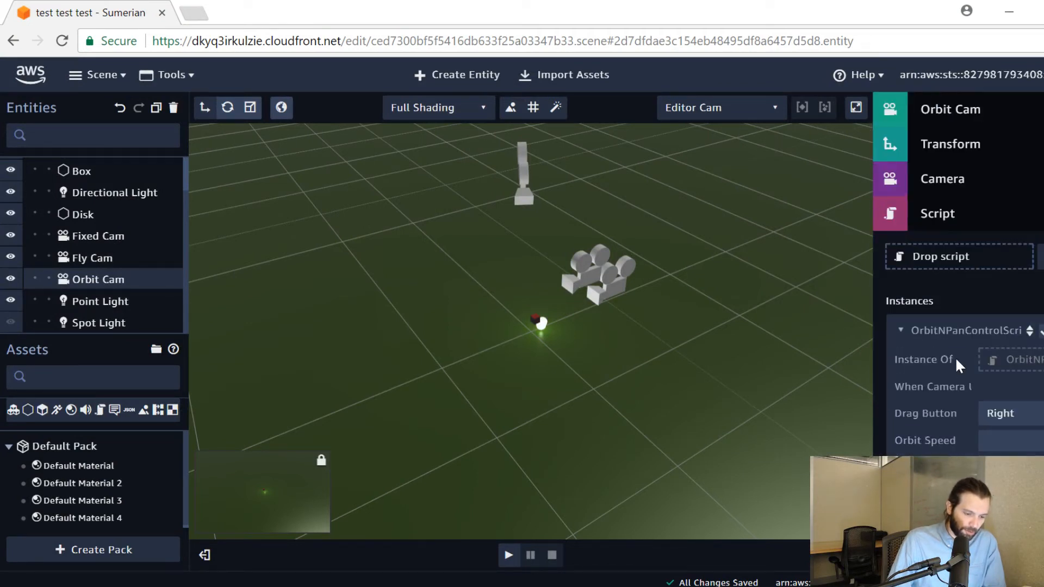
left_click(951, 218)
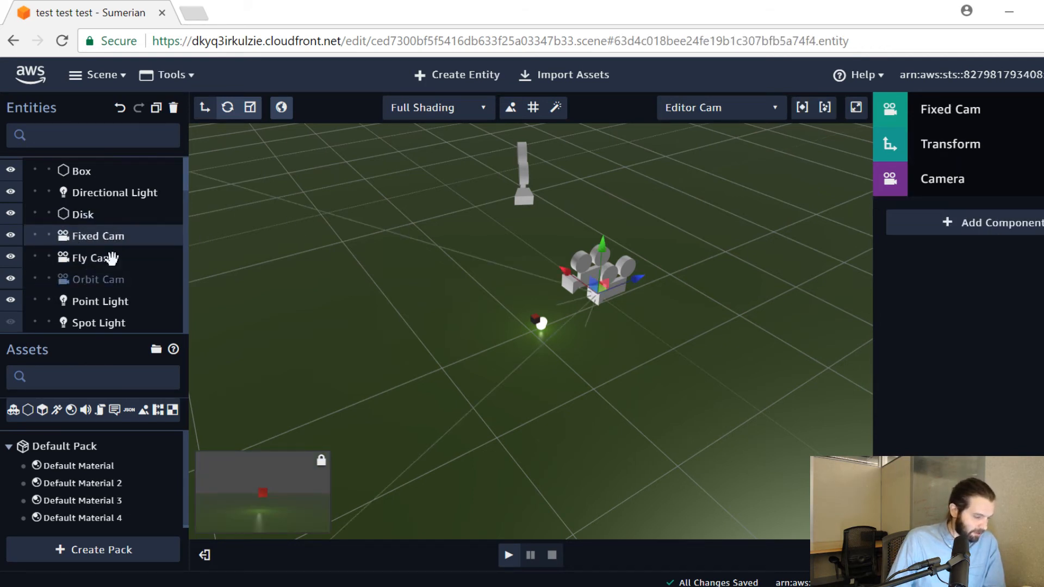
Step: Look through the parameters of the Fly Cam's FlyControlScript, including the movement keys, walk and crawl speeds, mouse button, turn speed and ascent limits
left_click(96, 259)
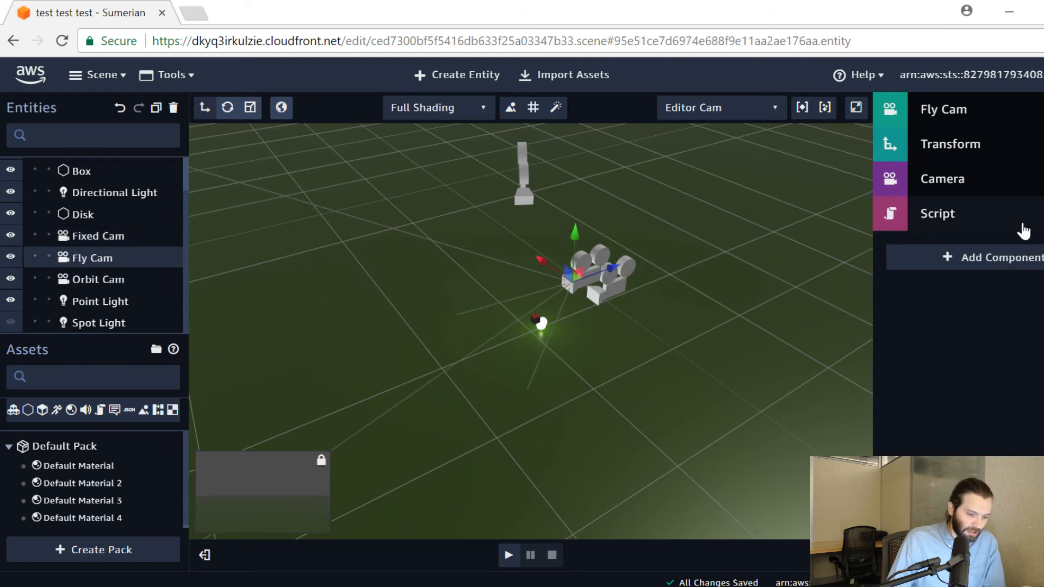
left_click(974, 227)
scroll(1007, 327, "down", 3)
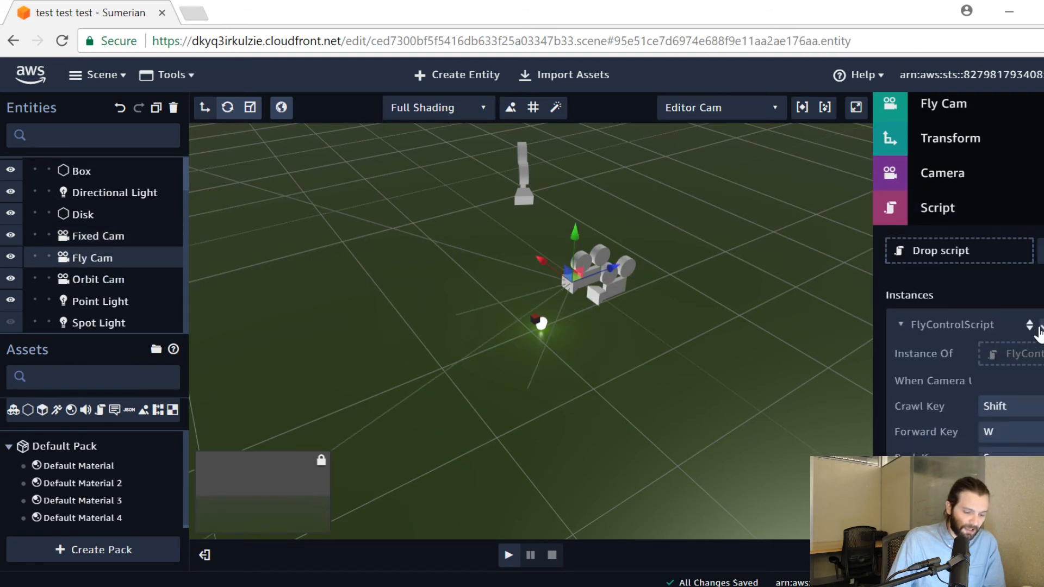
scroll(1005, 433, "down", 2)
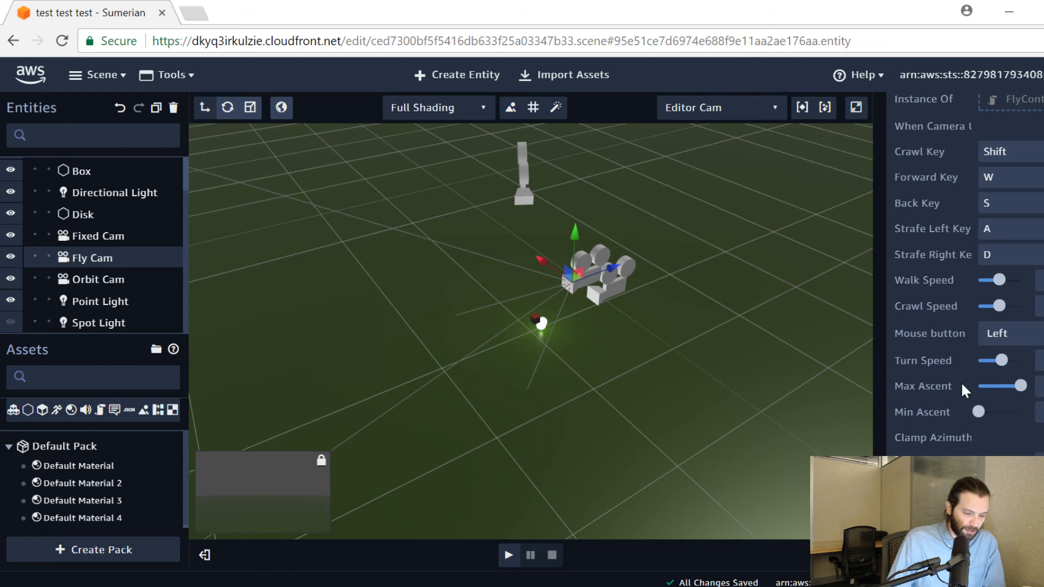
scroll(961, 382, "up", 5)
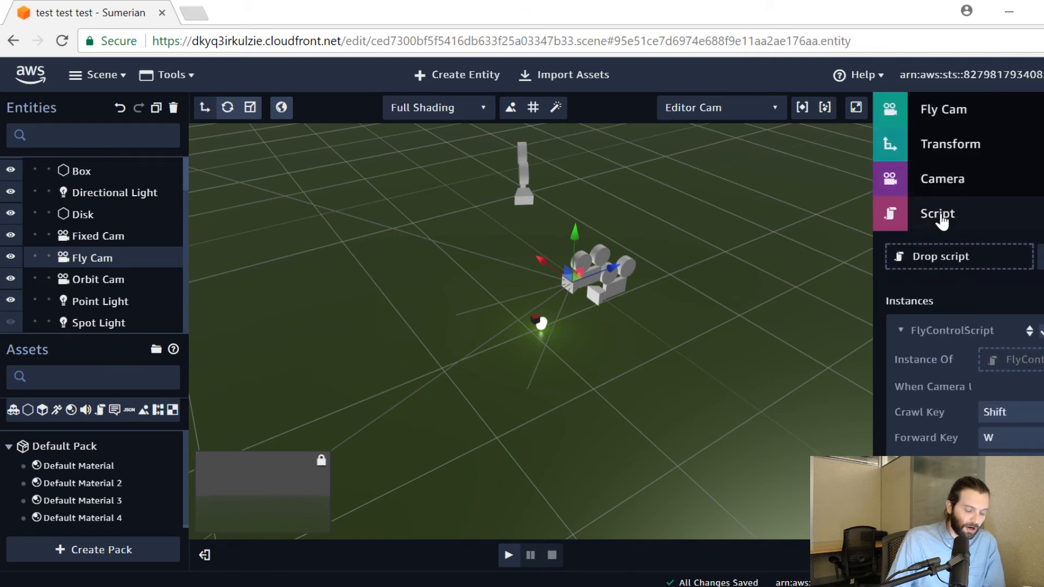
scroll(957, 359, "down", 6)
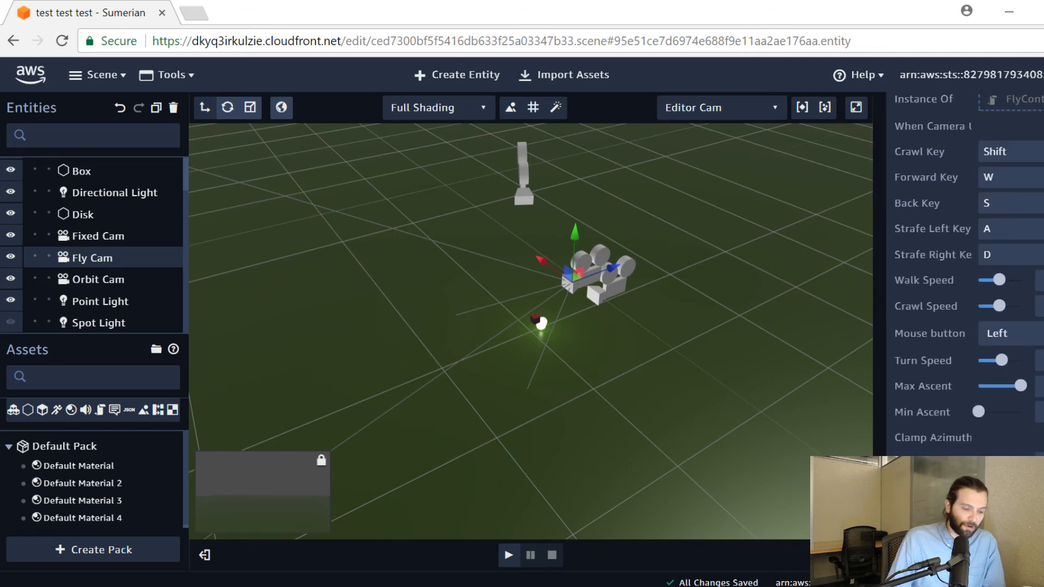
scroll(1013, 381, "up", 5)
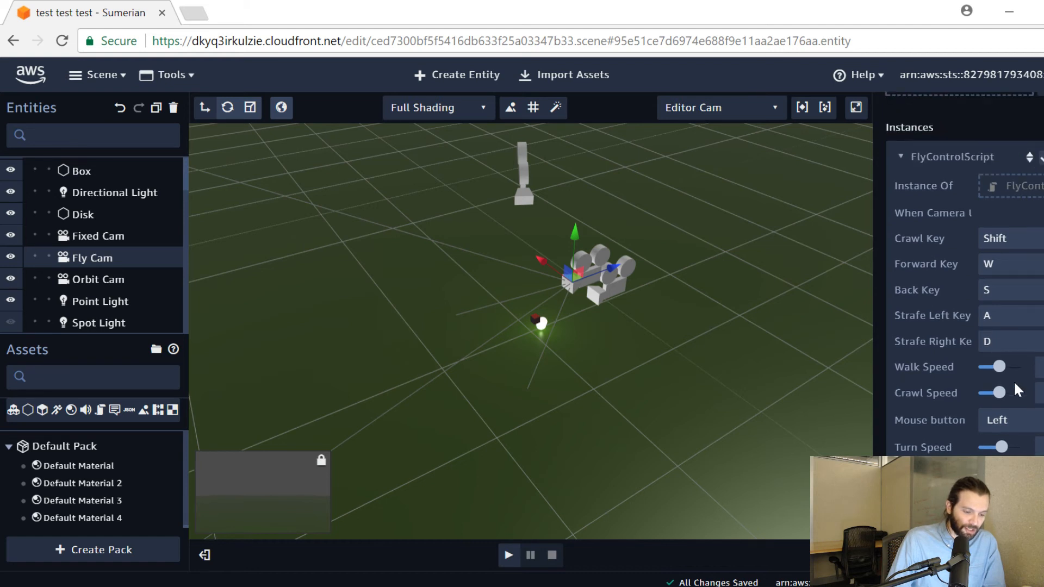
left_click(960, 214)
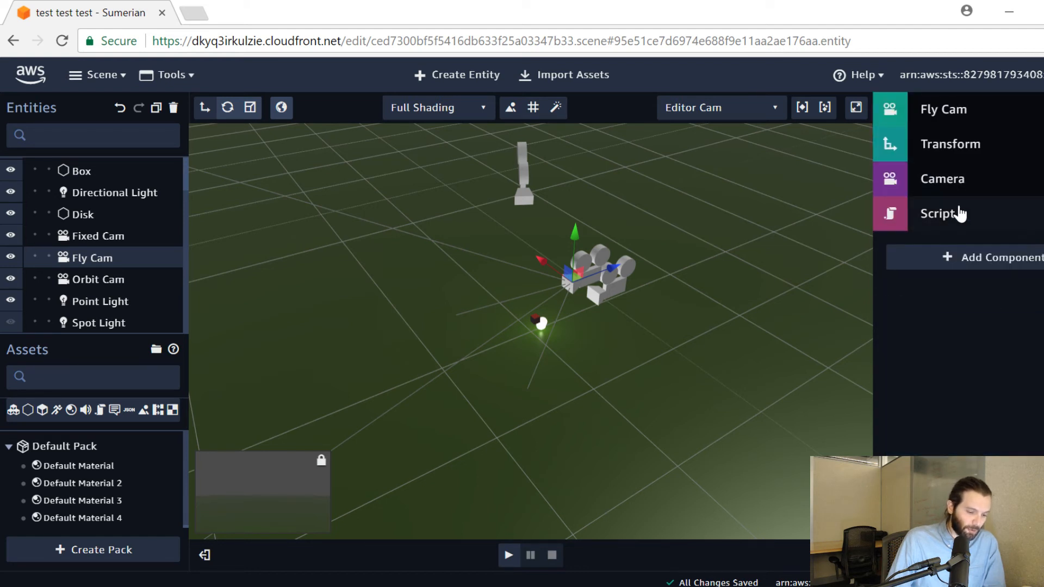
left_click(1006, 221)
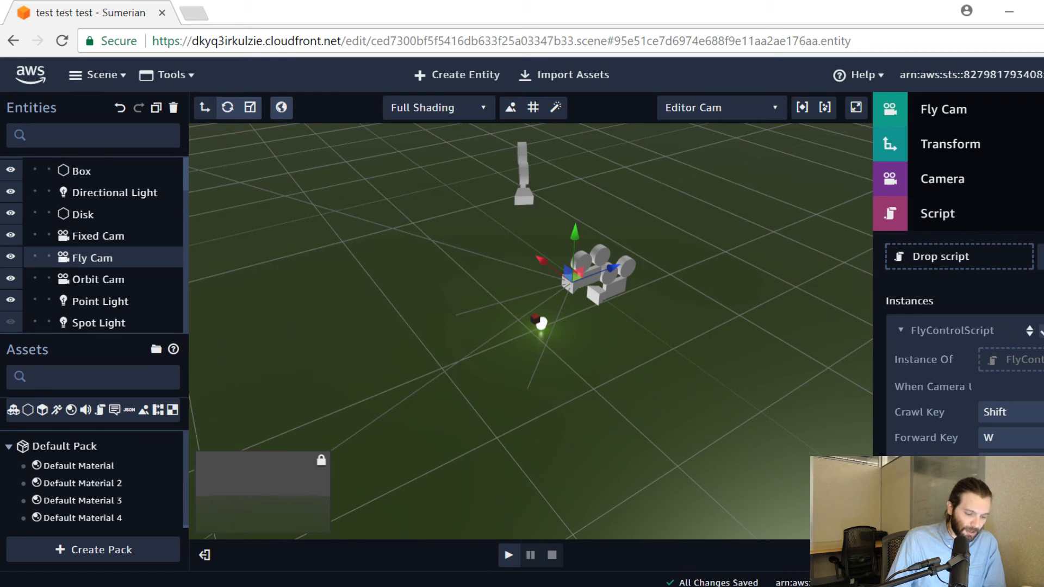
scroll(1015, 191, "down", 3)
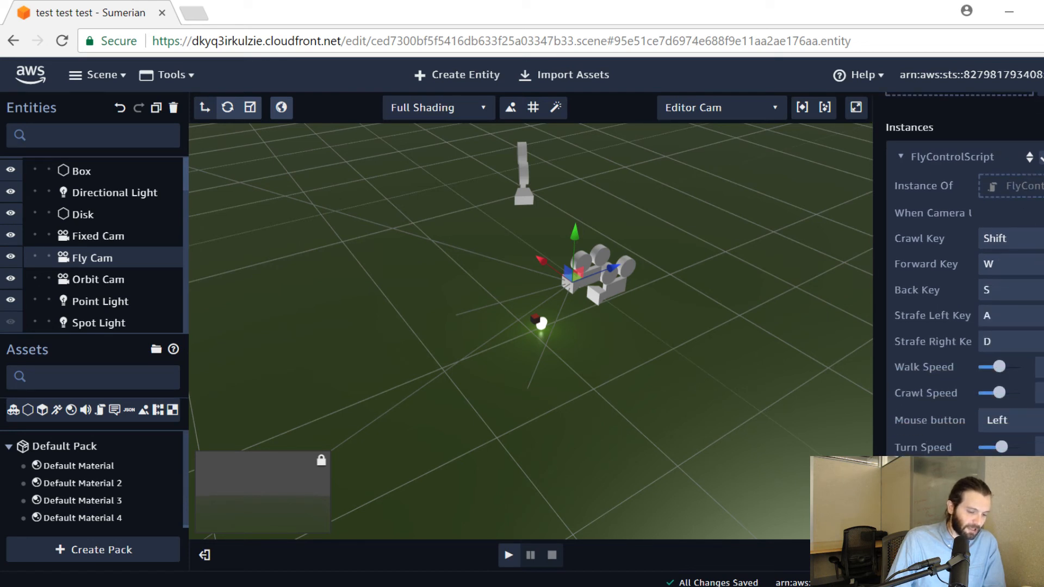
scroll(990, 232, "up", 3)
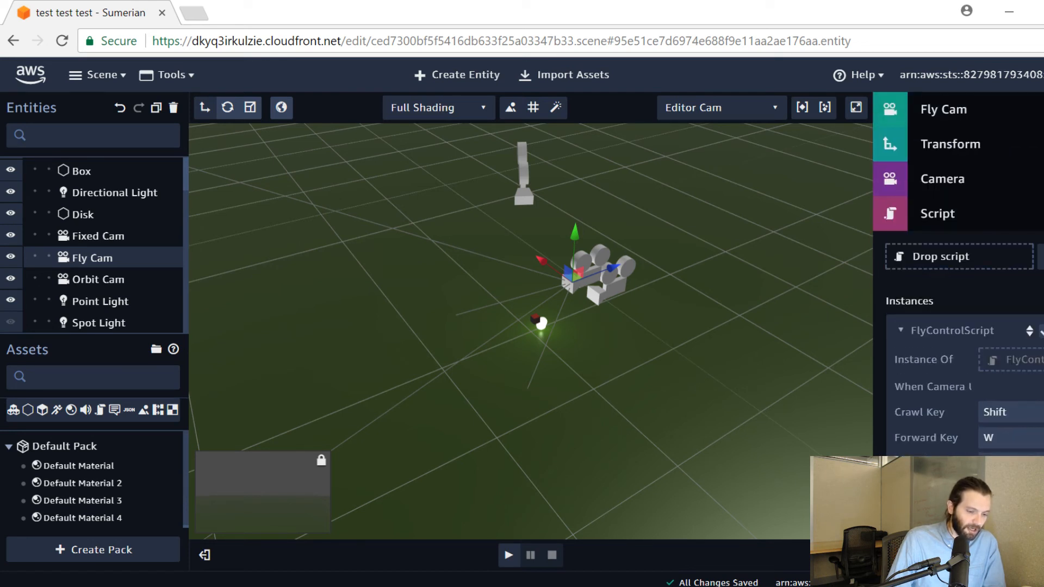
left_click(991, 220)
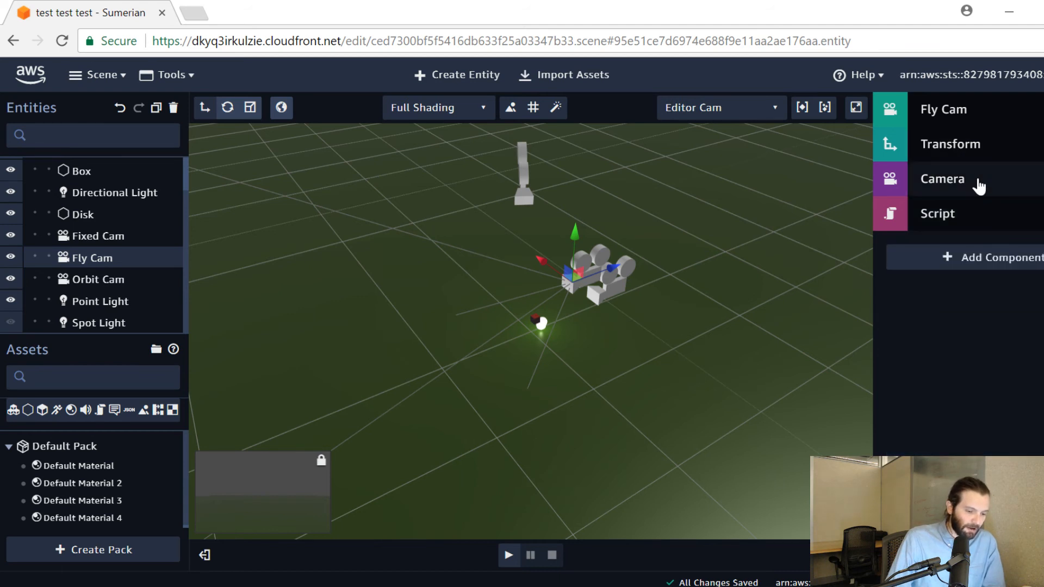